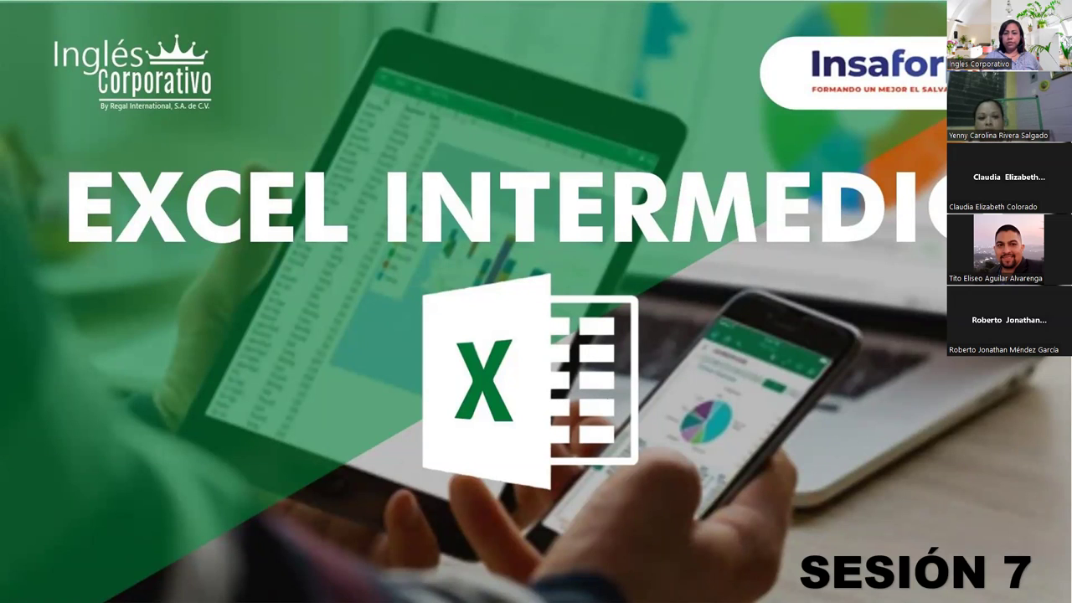
- Advance the slideshow three slides past the title and agenda to the CONTENIDO SESIÓN 7 slide
key("Right")
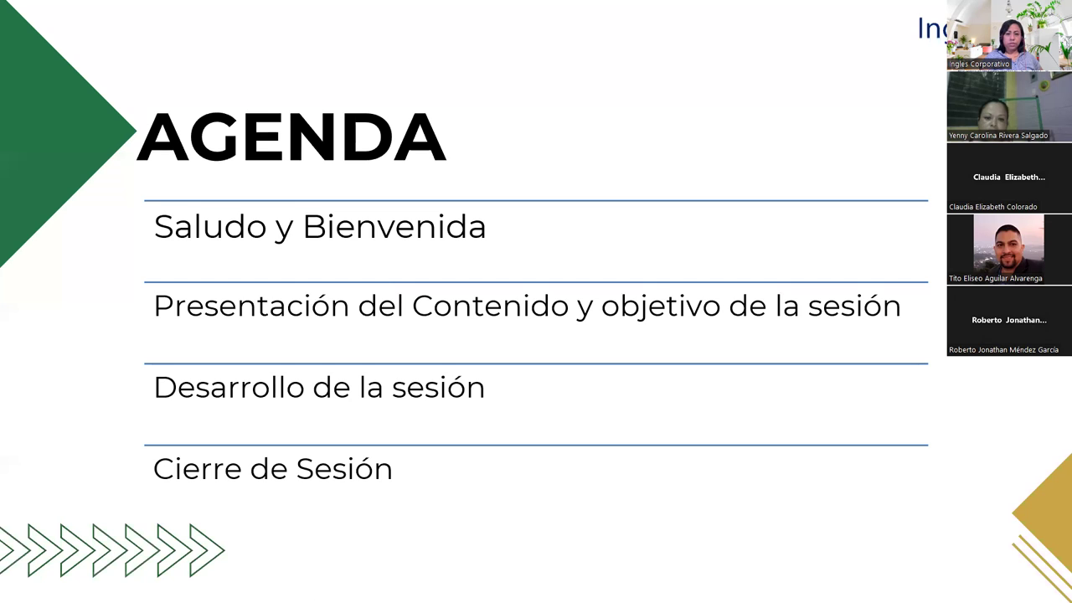
key("Right")
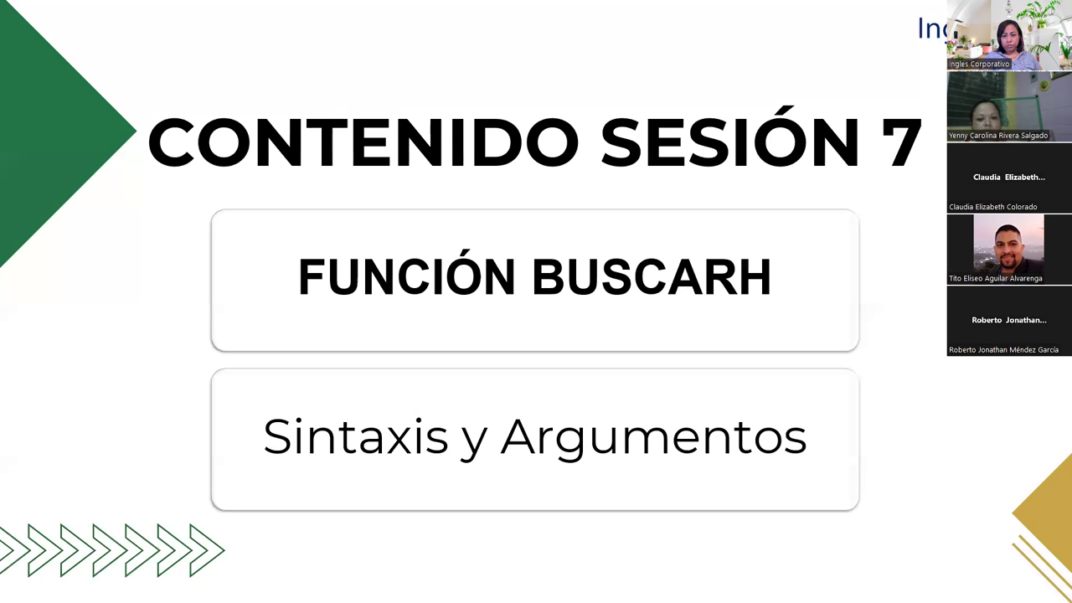
key("Right")
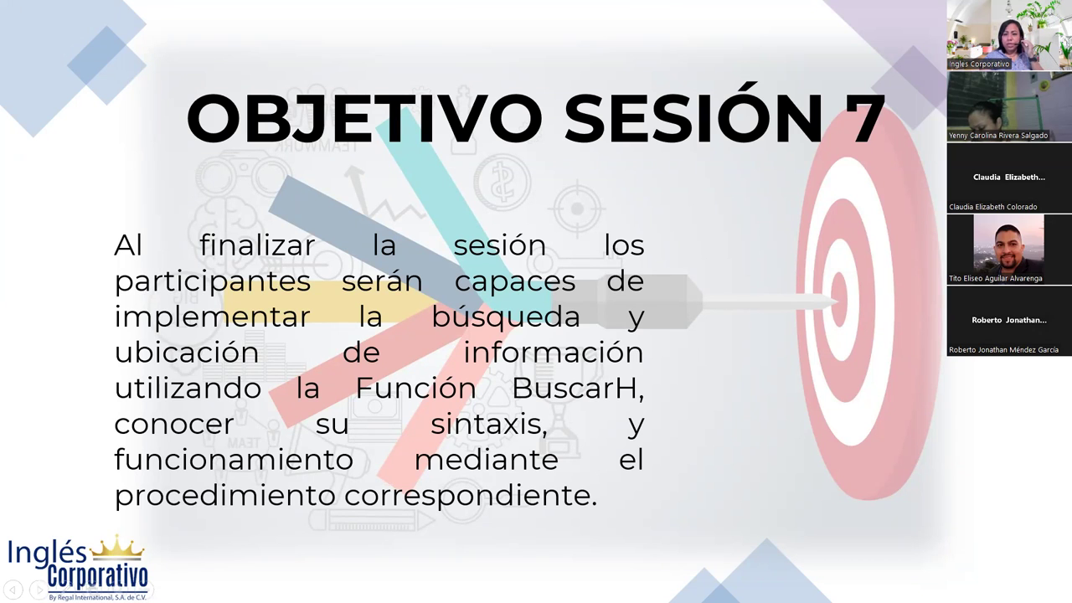
- Advance the slideshow one slide to the OBJETIVO SESIÓN 7 slide
key("Right")
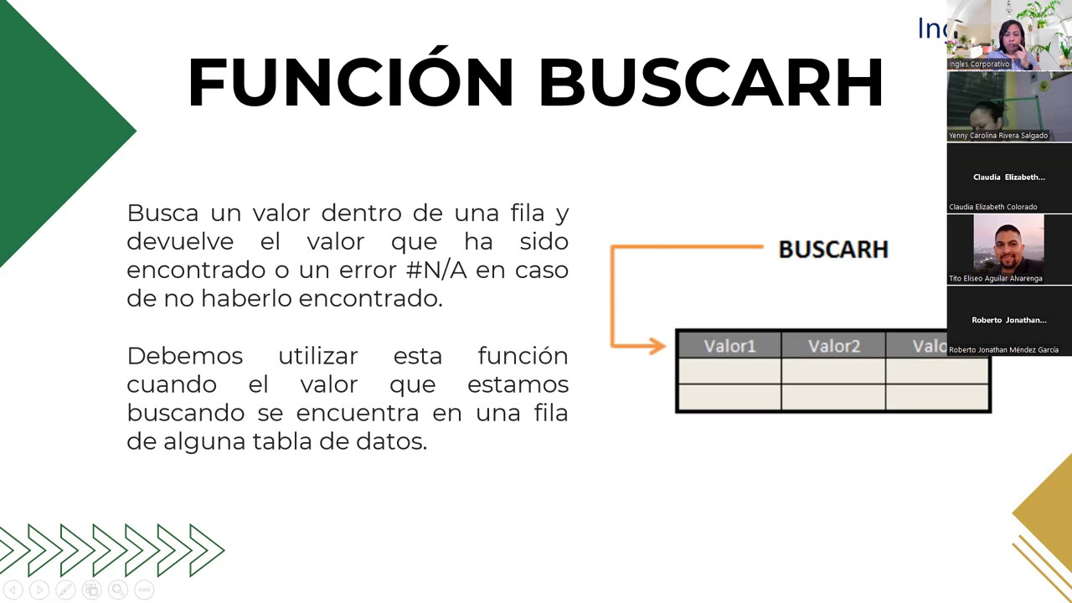
- Advance to the SINTAXIS Y ARGUMENTOS slide with BUSCARH's three required arguments and optional Ordenado
key("Right")
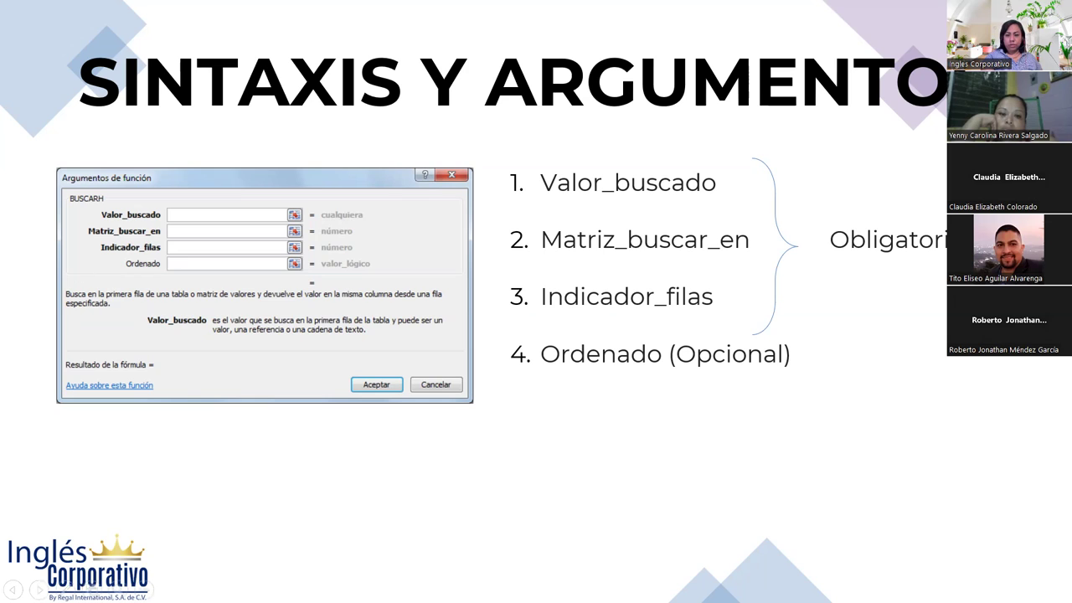
- Move past the DESARROLLO slide and switch to the Práctica Sesión 7 workbook in Excel
key("Right")
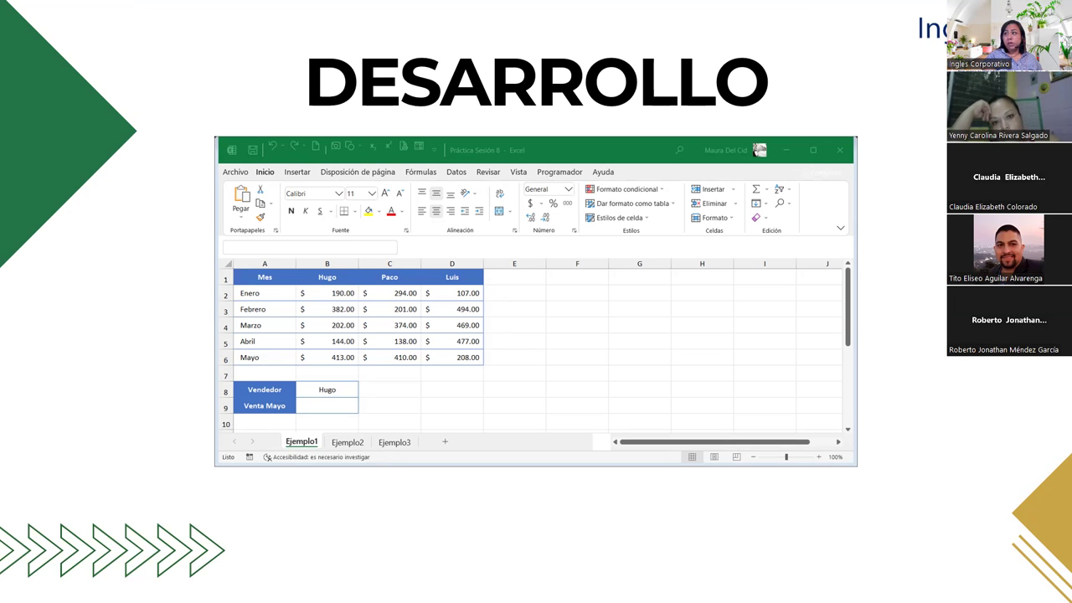
key("alt+Tab")
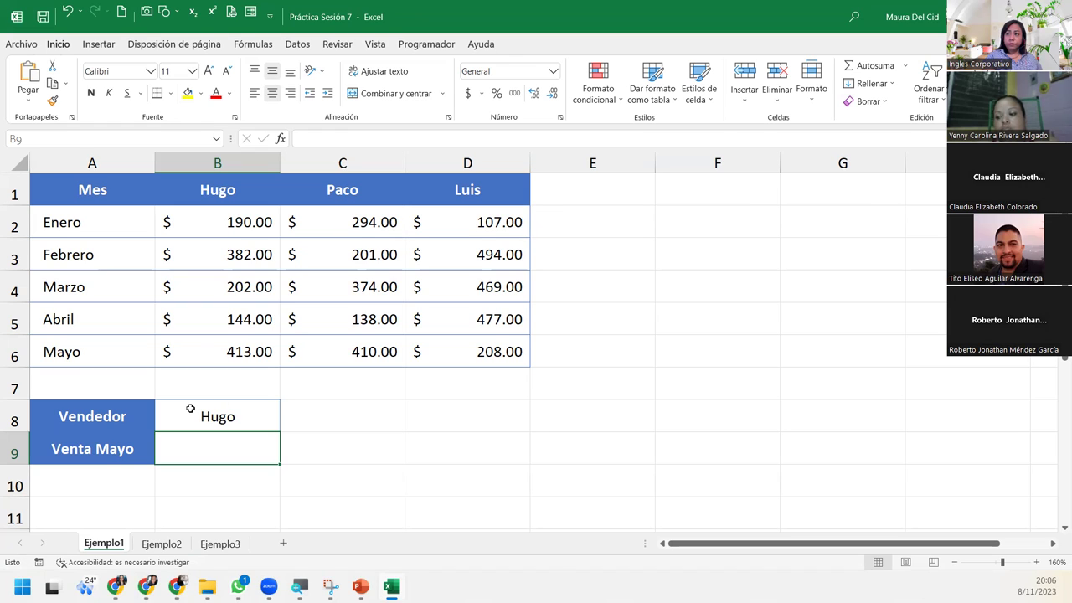
left_click(190, 407)
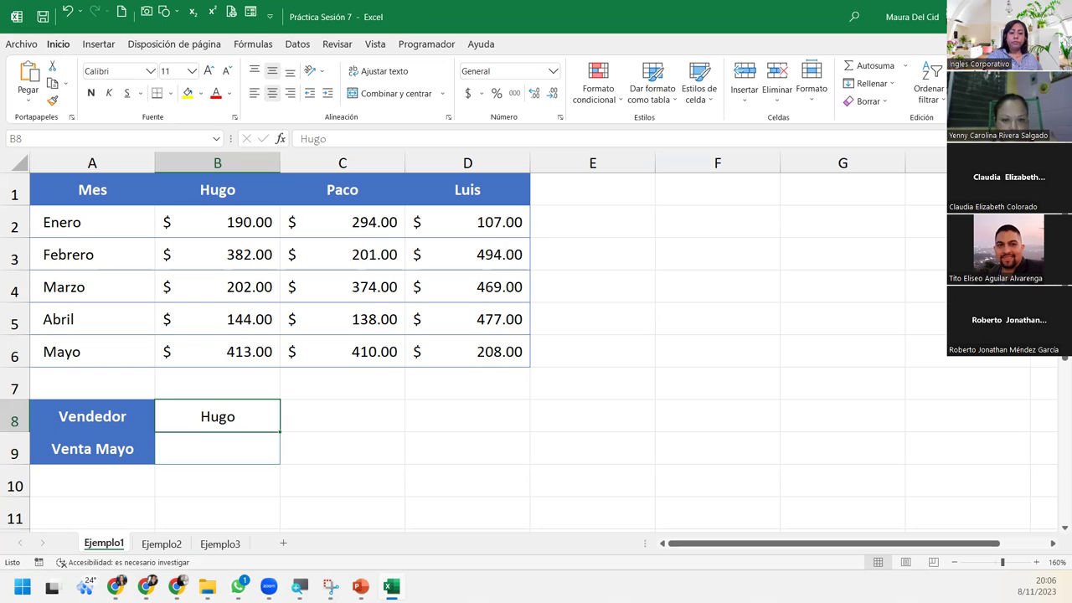
key("super")
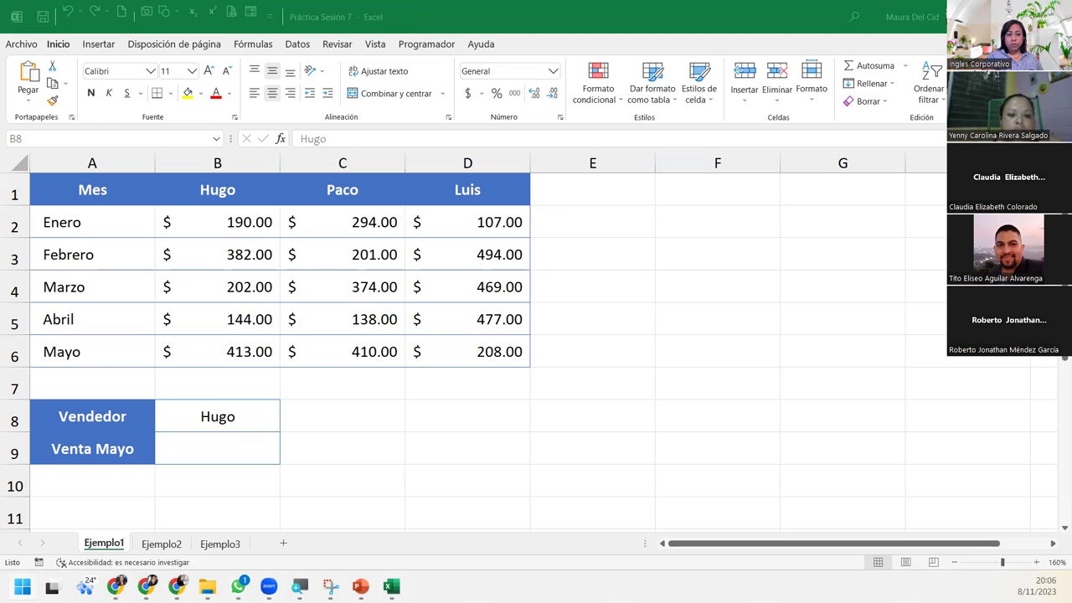
key("alt+Tab")
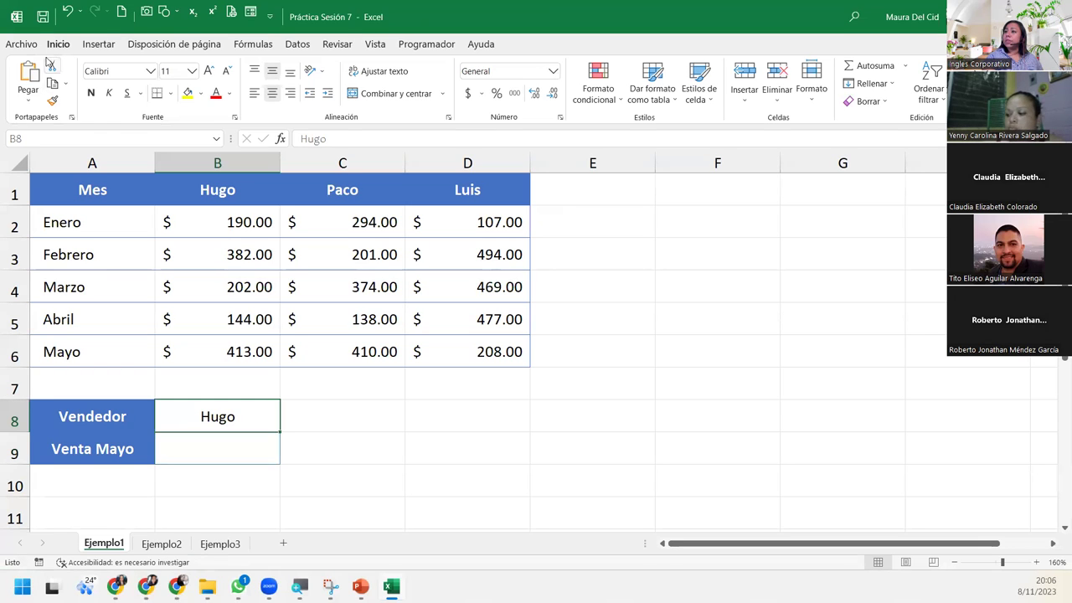
key("alt+Tab")
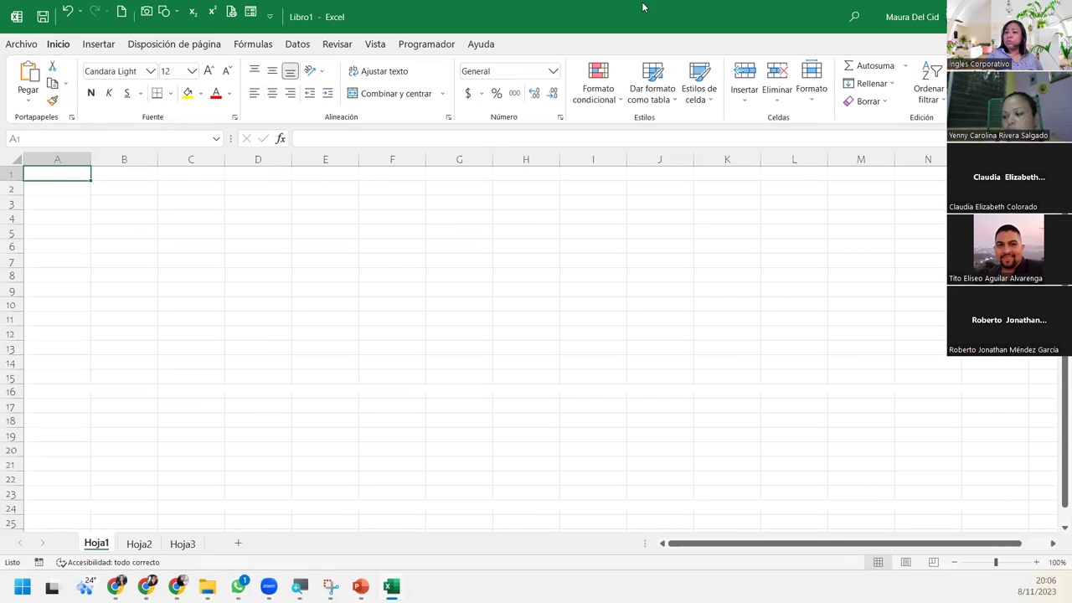
key("alt+Tab")
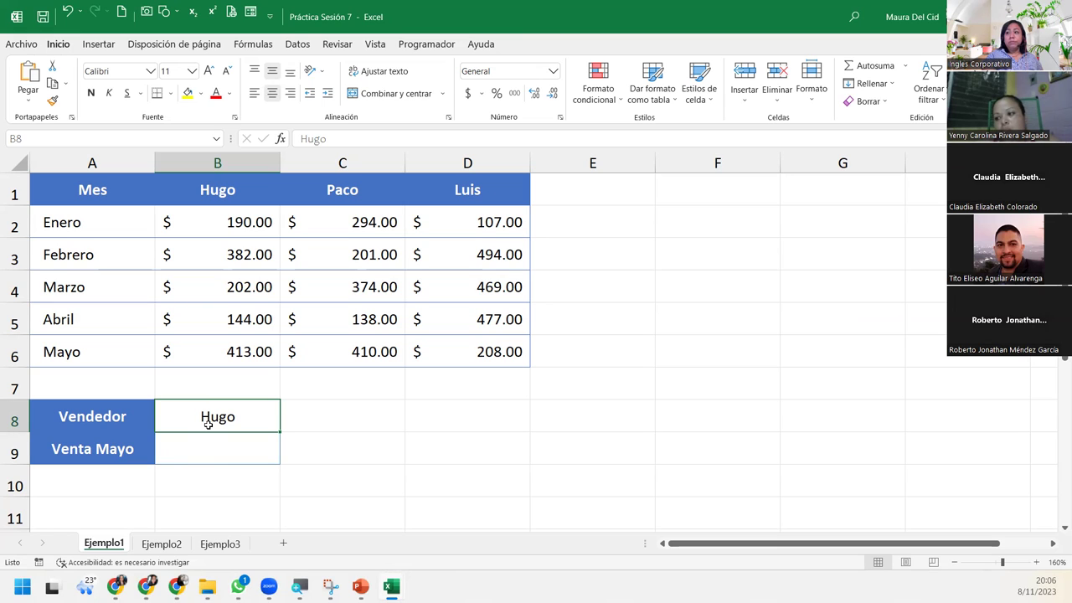
left_click(15, 353)
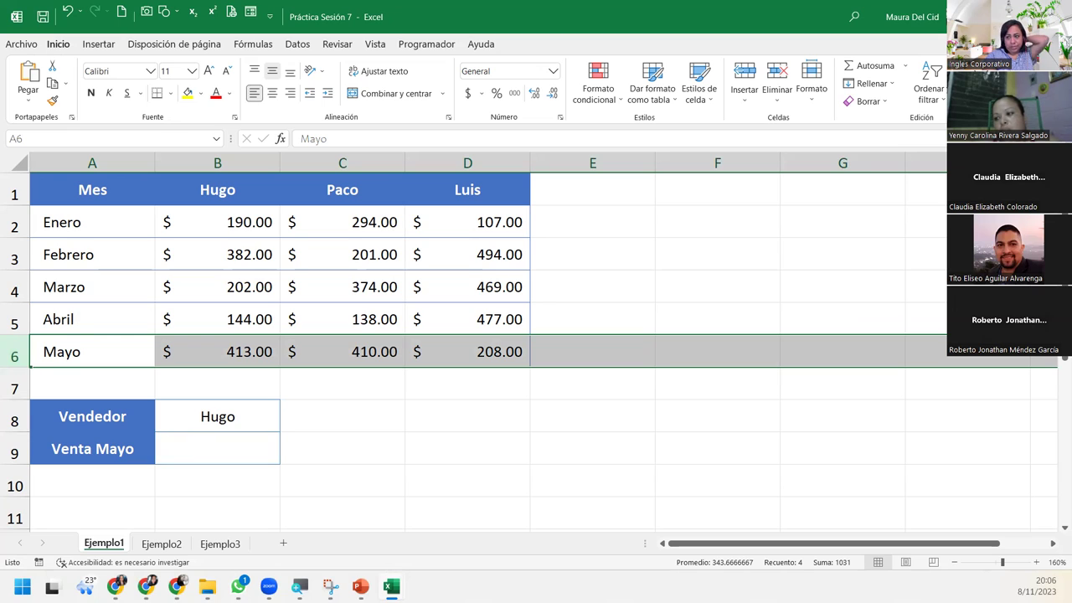
left_click(102, 341)
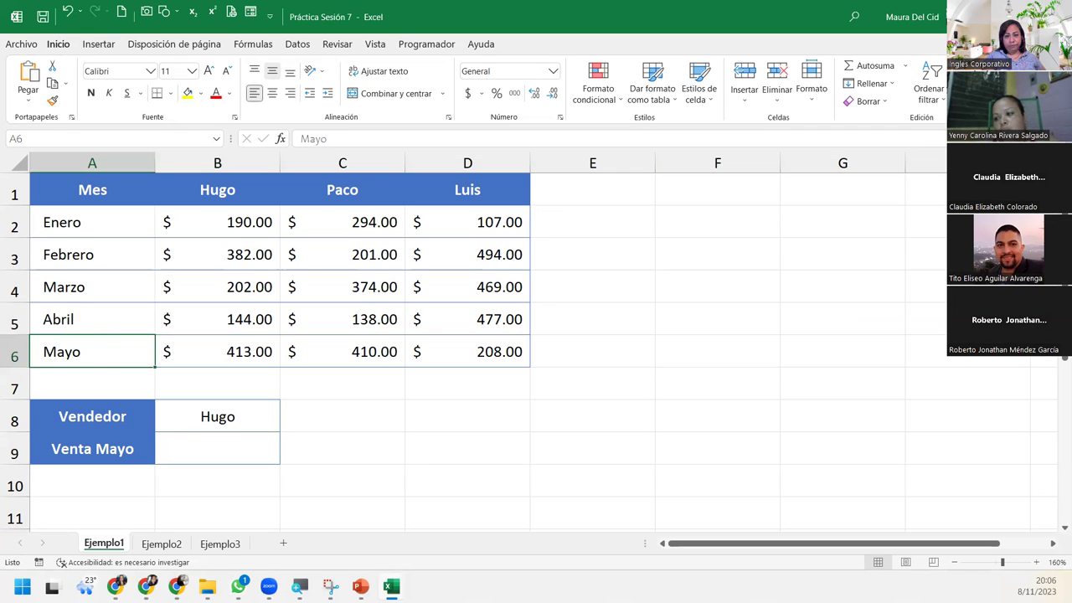
key("alt+Tab")
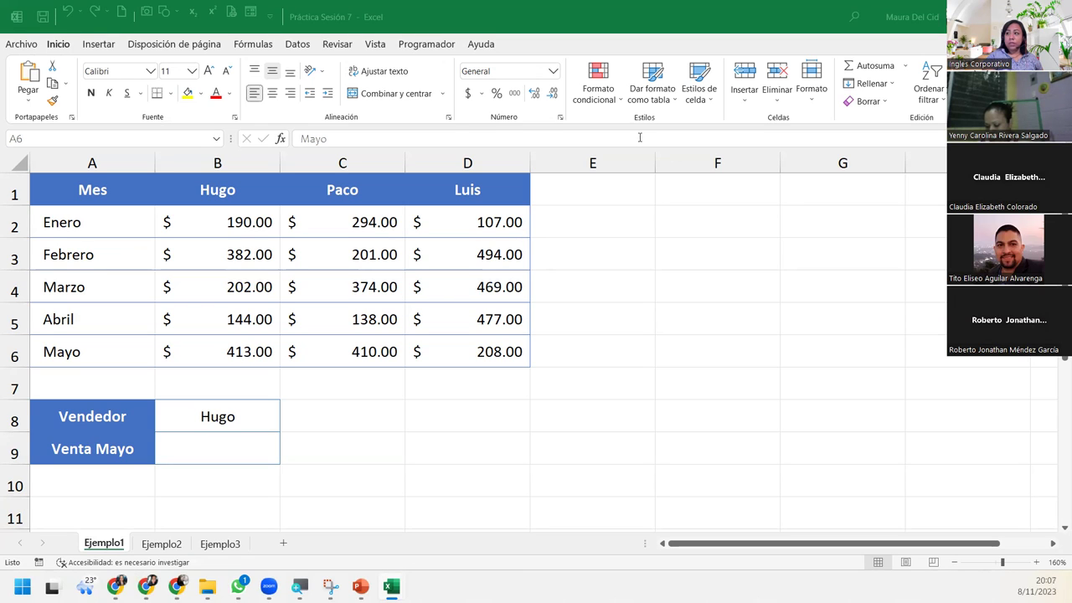
left_click(175, 450)
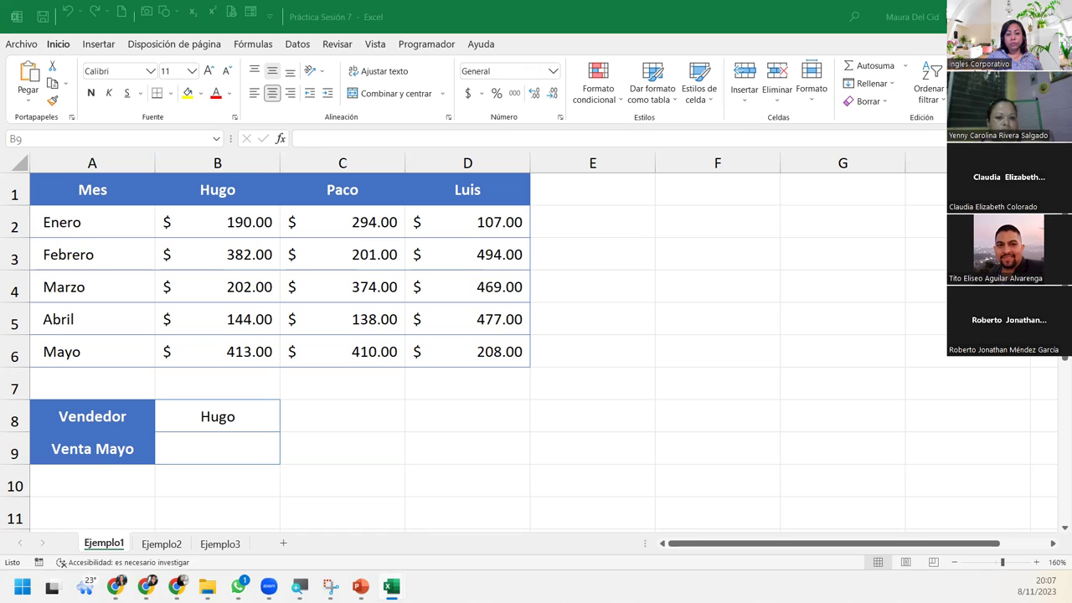
left_click(194, 437)
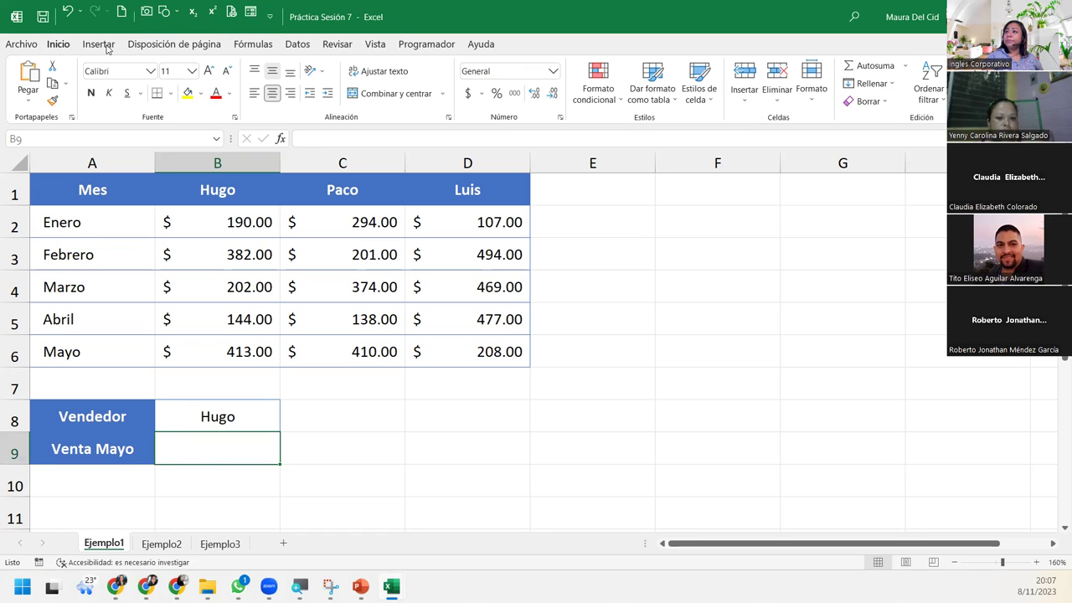
- Insert BUSCARH into B9 from the Fórmulas lookup and reference library, opening its arguments dialog
left_click(255, 44)
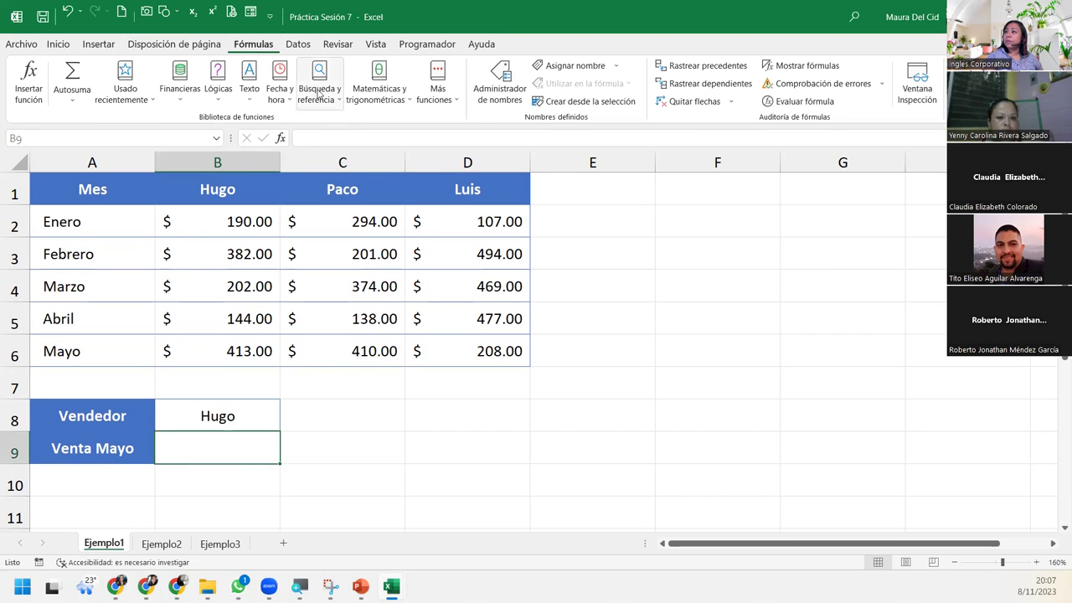
left_click(319, 94)
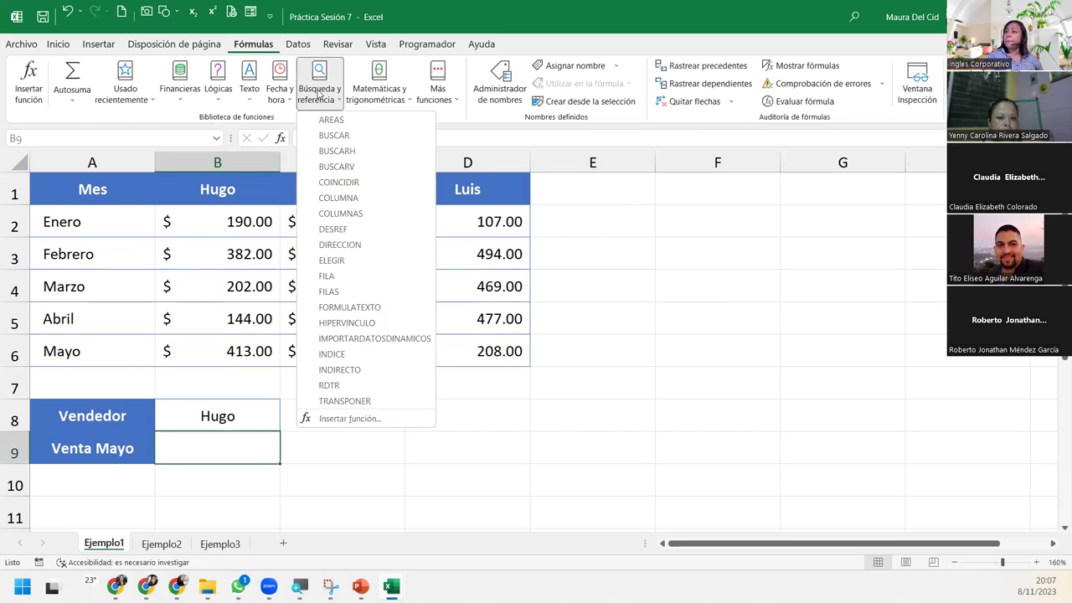
mouse_move(337, 151)
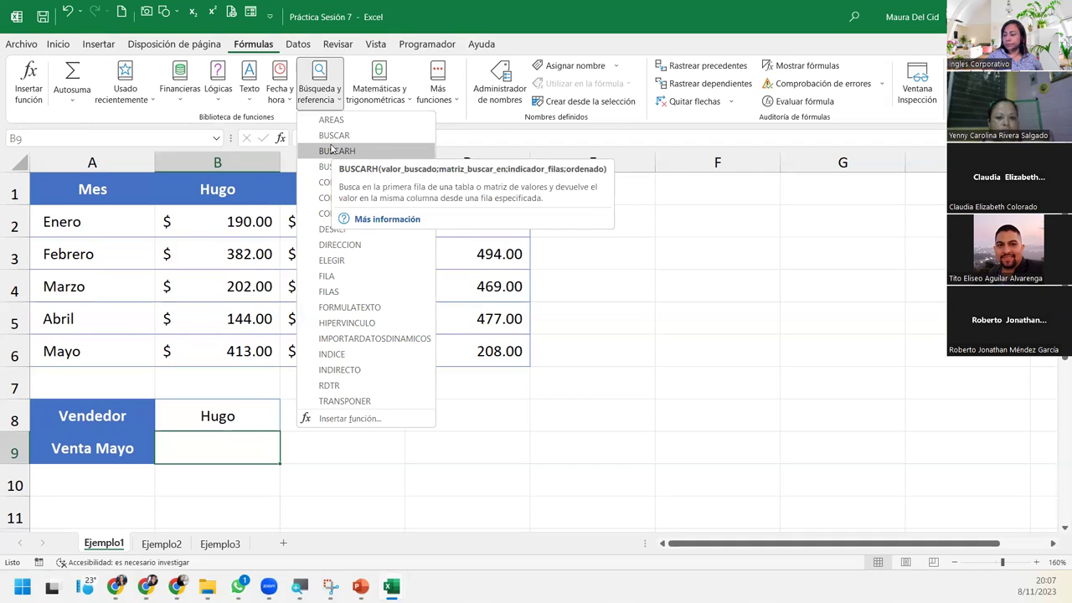
left_click(331, 144)
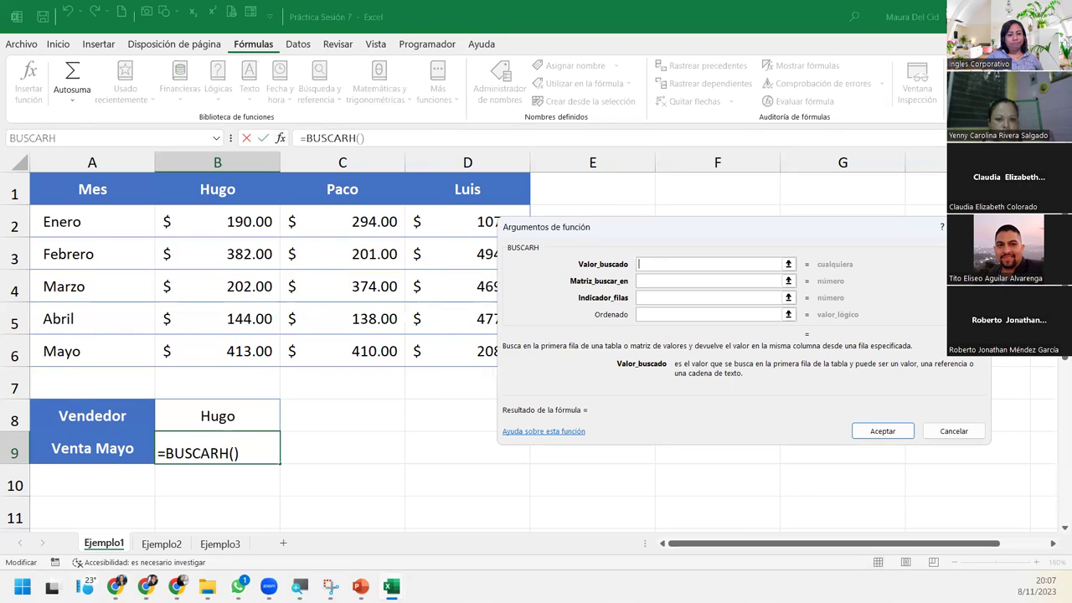
scroll(268, 352, "down", 1)
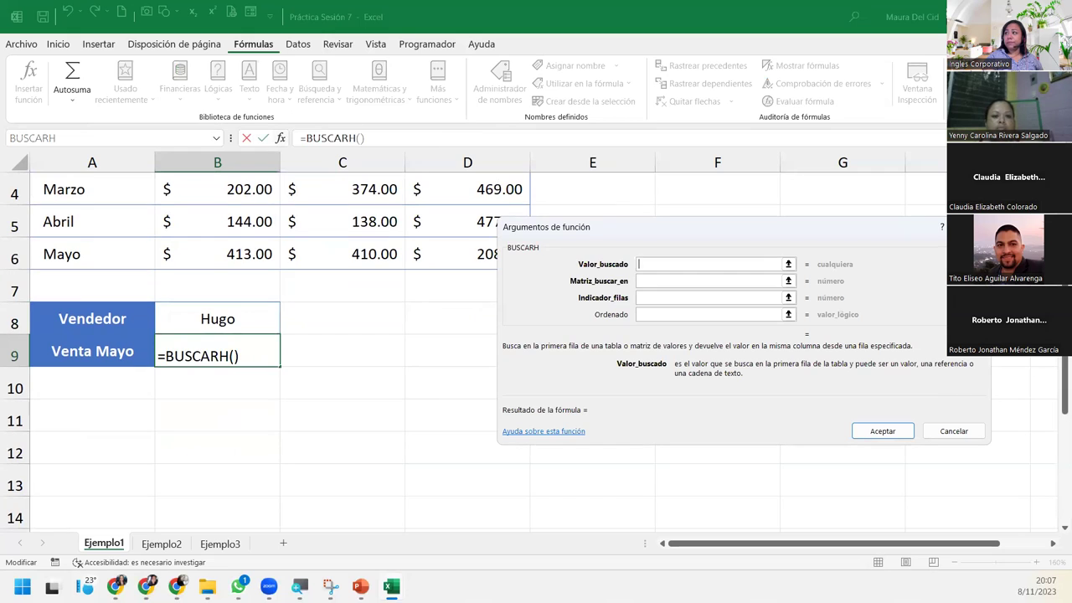
scroll(197, 195, "up", 1)
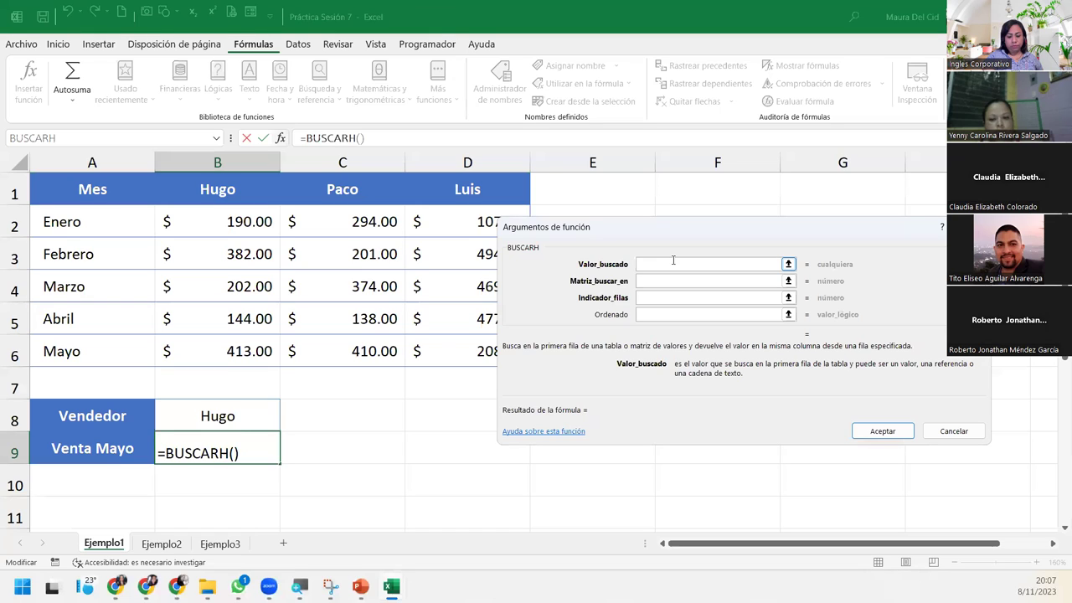
- Fill BUSCARH with B1, table A1:D6, row 6 and Ordenado 0 so B9 shows 413
left_click(181, 196)
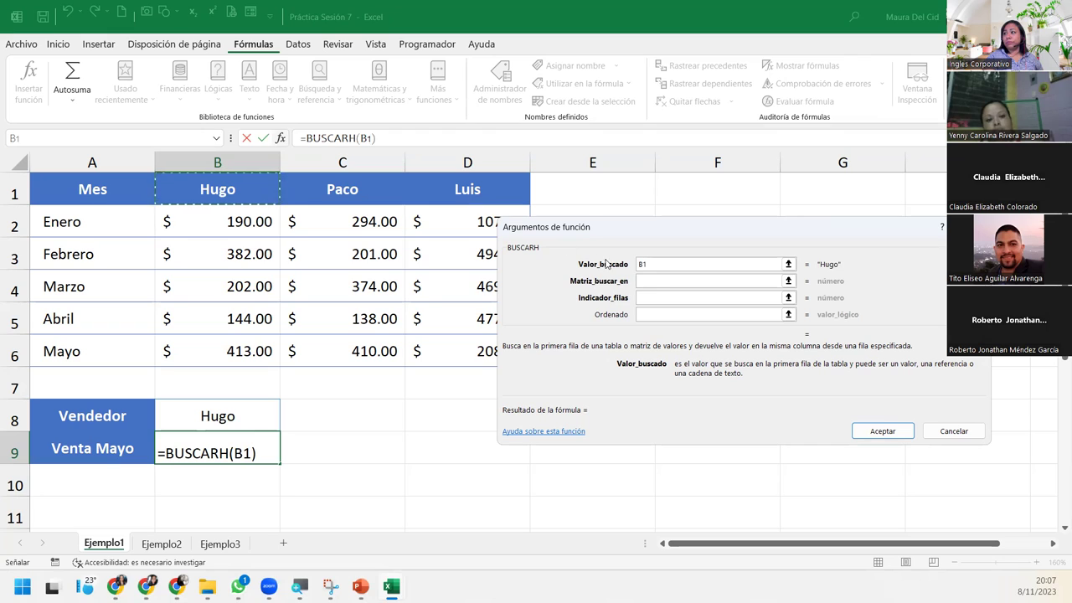
left_click(656, 280)
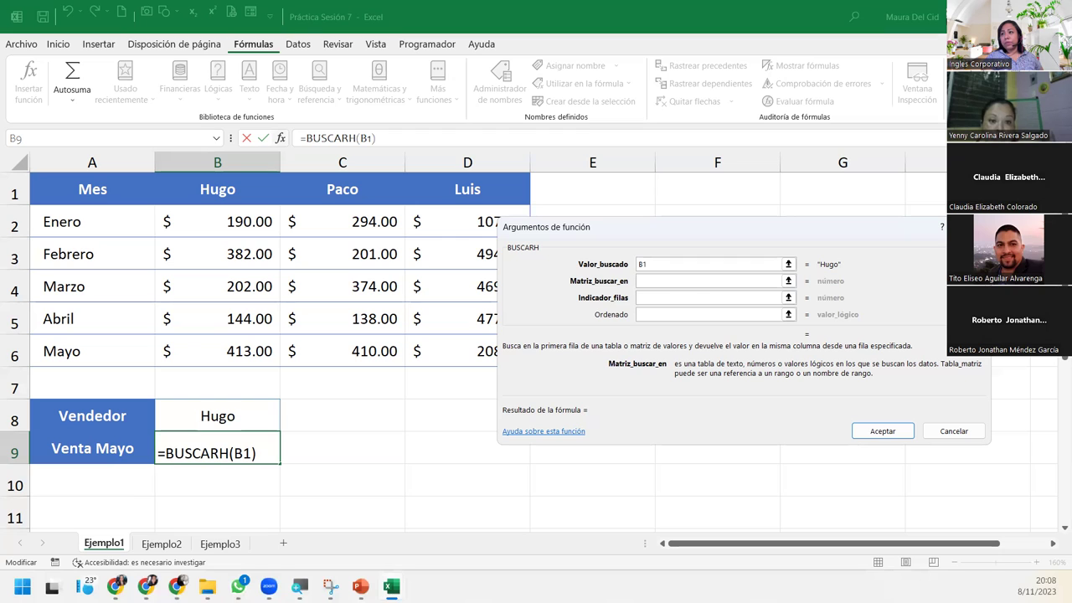
mouse_move(128, 202)
left_mouse_down()
mouse_move(427, 327)
mouse_move(431, 350)
left_mouse_up()
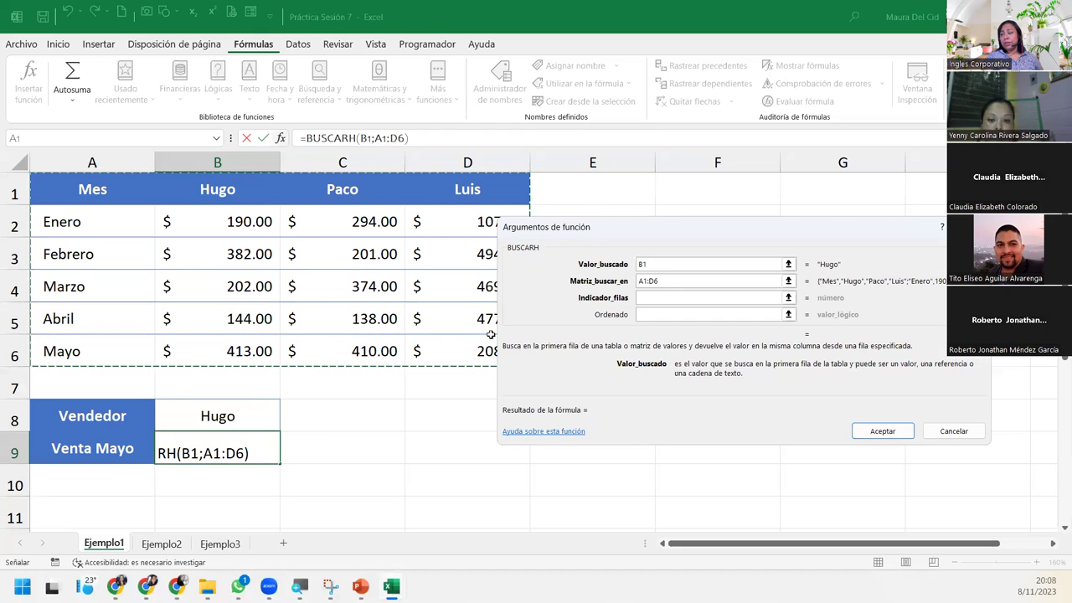
left_click(677, 297)
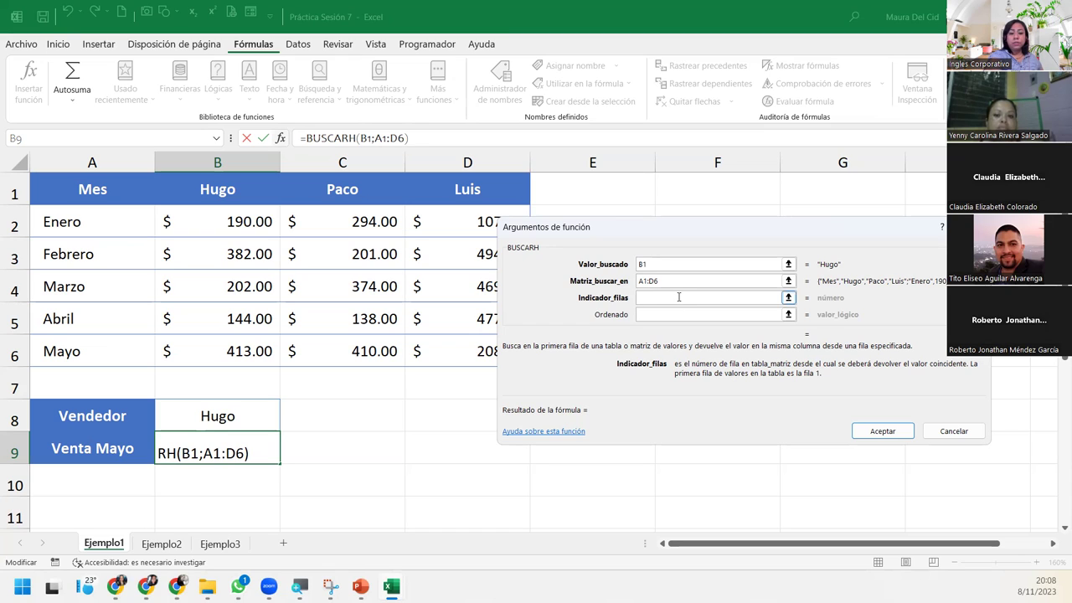
type("6")
left_click(647, 314)
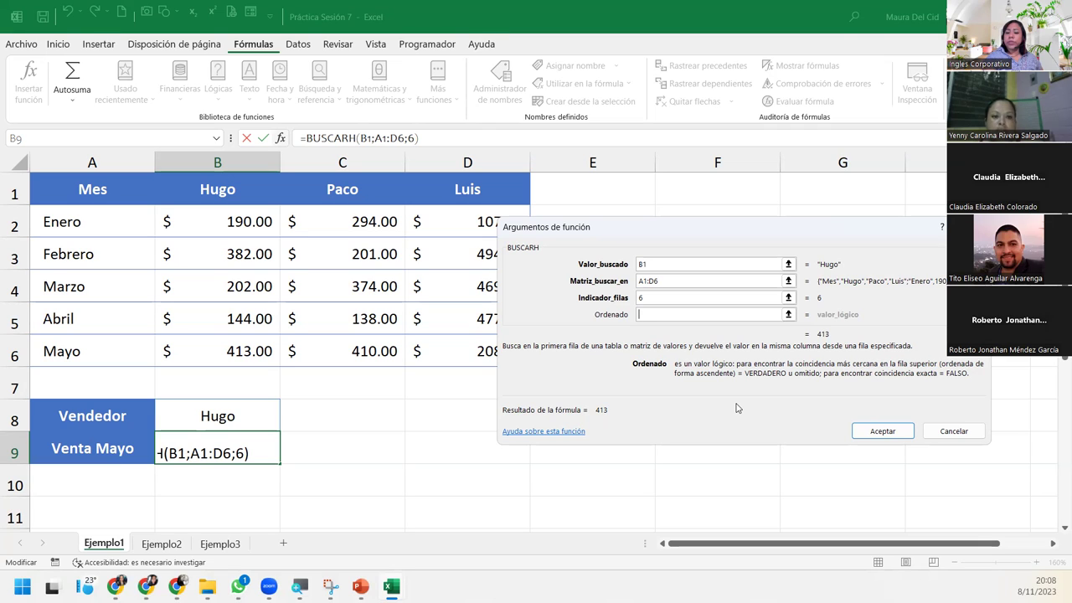
type("0")
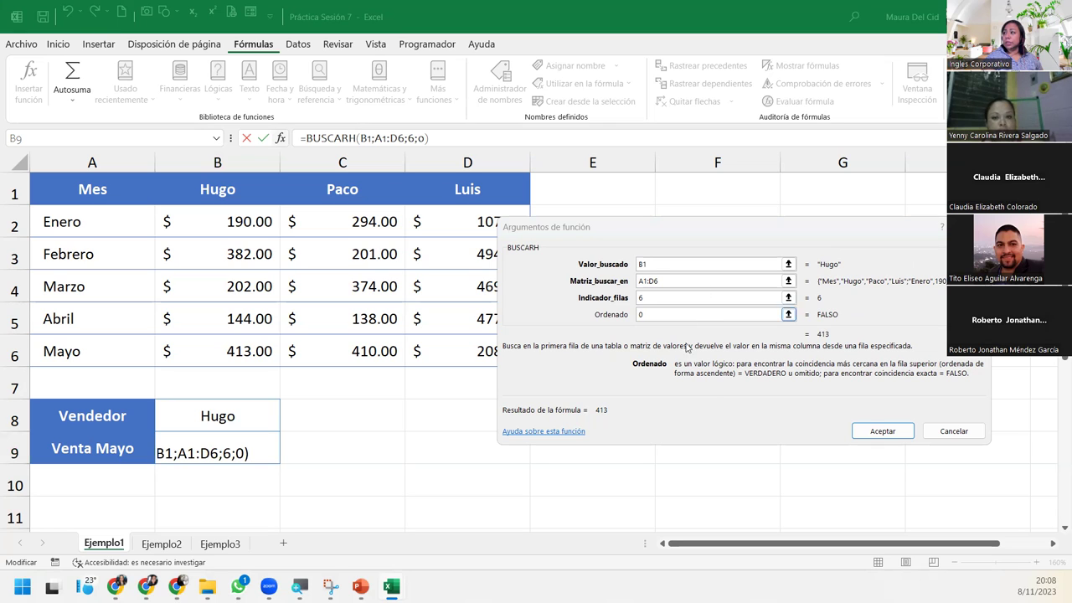
left_click(893, 430)
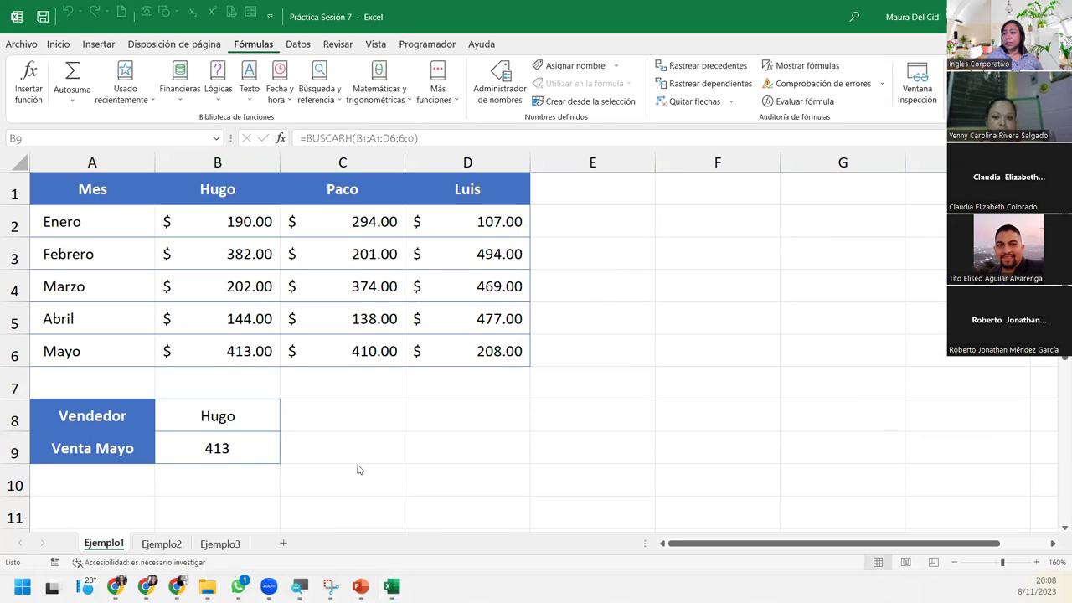
- Enter Paco as the seller in the Vendedor cell B8
left_click(14, 355)
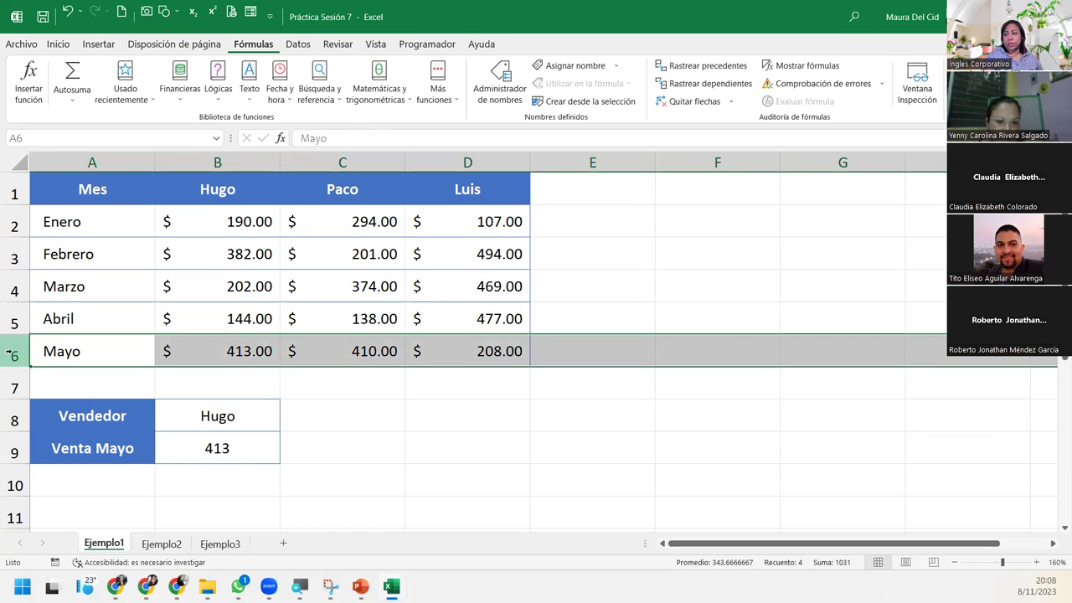
left_click(197, 405)
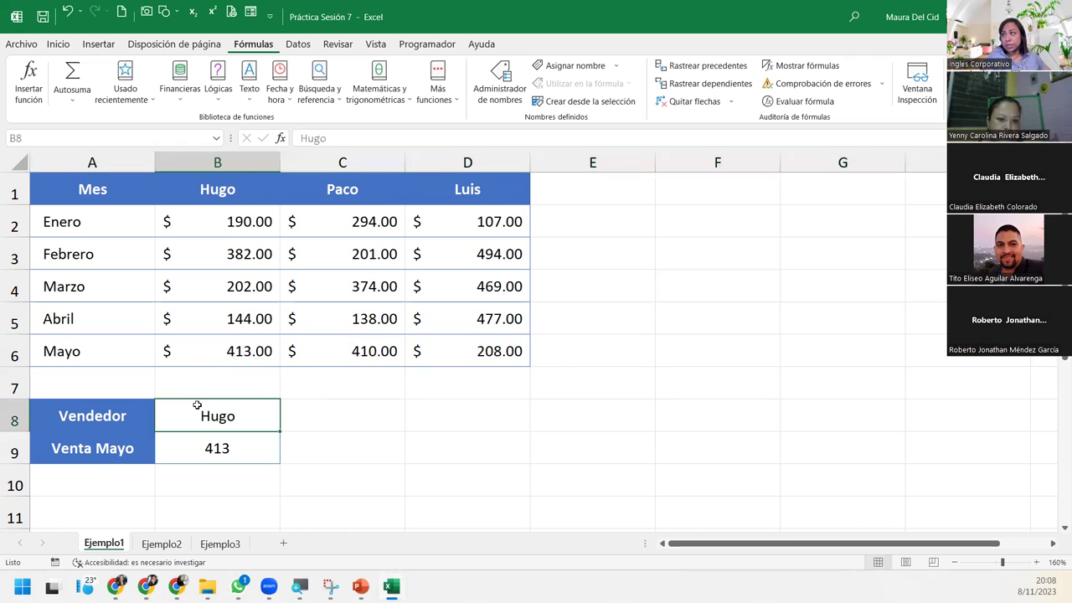
type("Paaco")
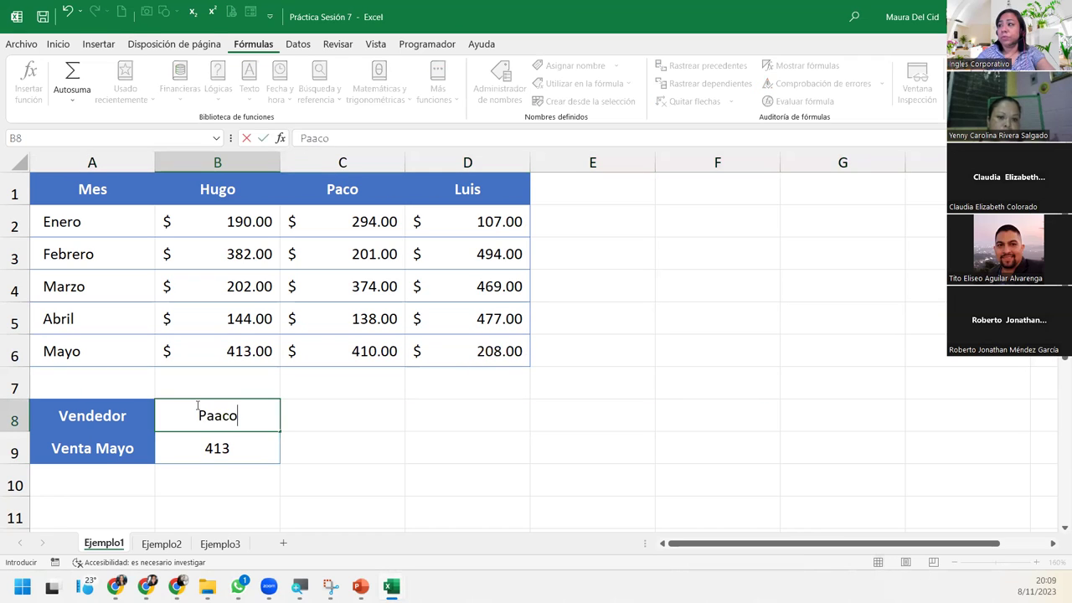
key("BackSpace")
key("BackSpace")
key("BackSpace")
type("co")
key("Return")
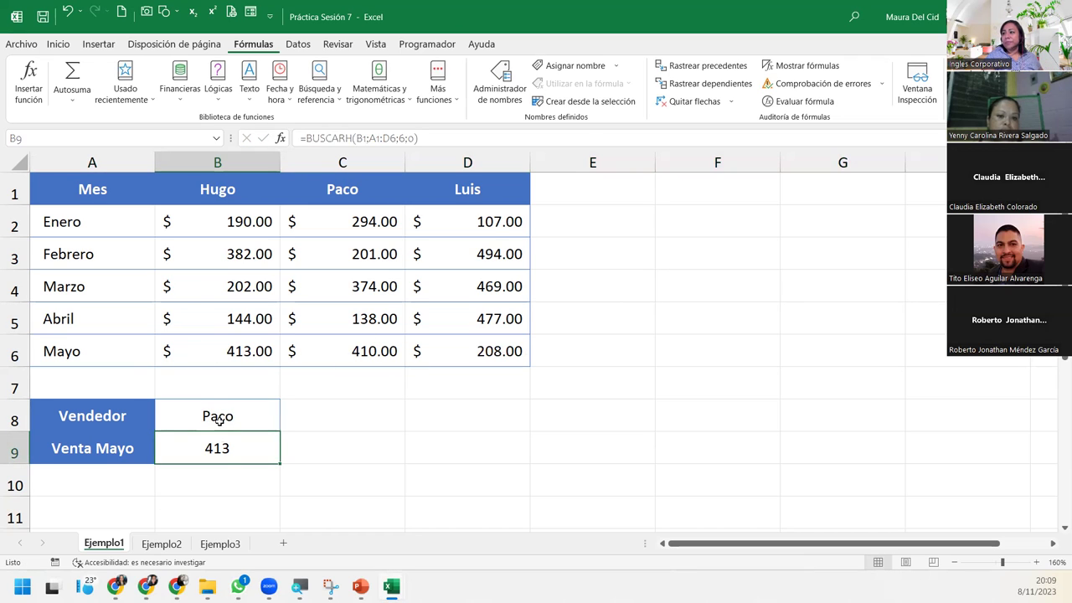
- Change the Venta Mayo formula's lookup value from B1 to B8
left_click(219, 409)
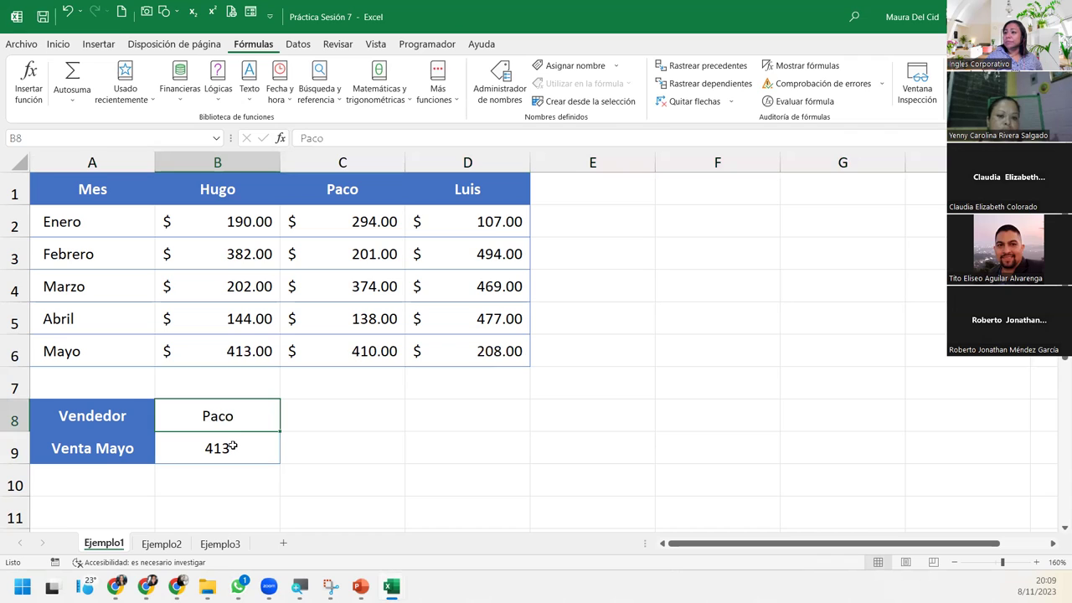
double_click(233, 447)
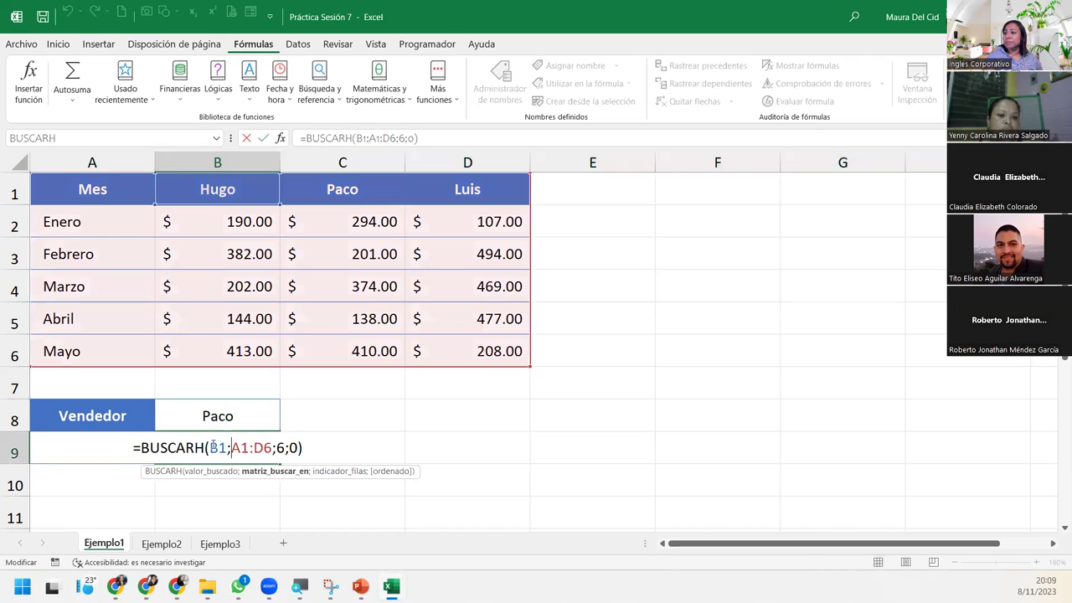
double_click(217, 448)
left_click(212, 423)
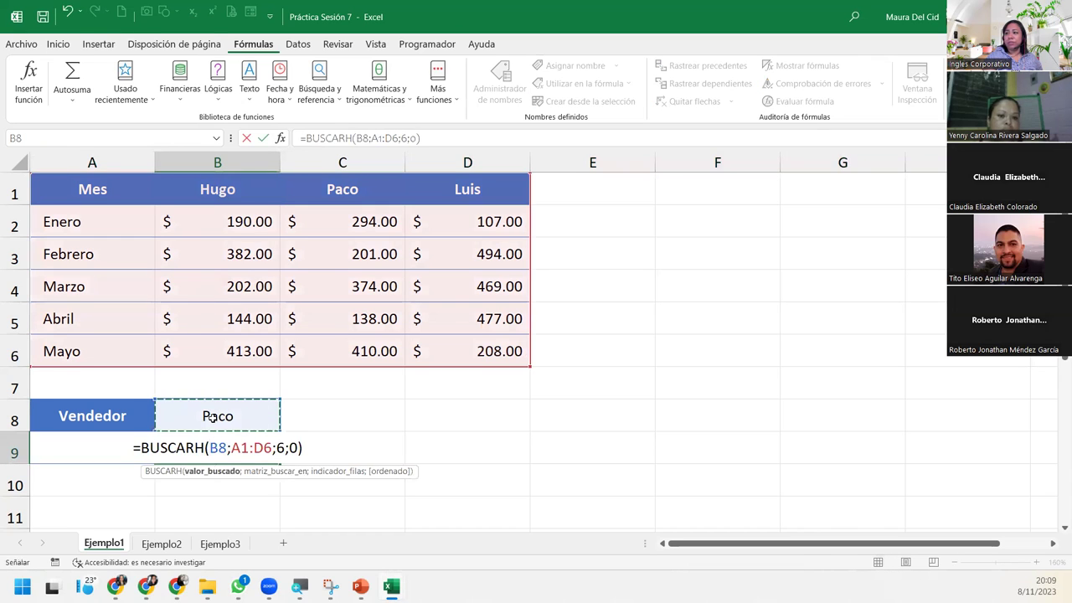
key("Return")
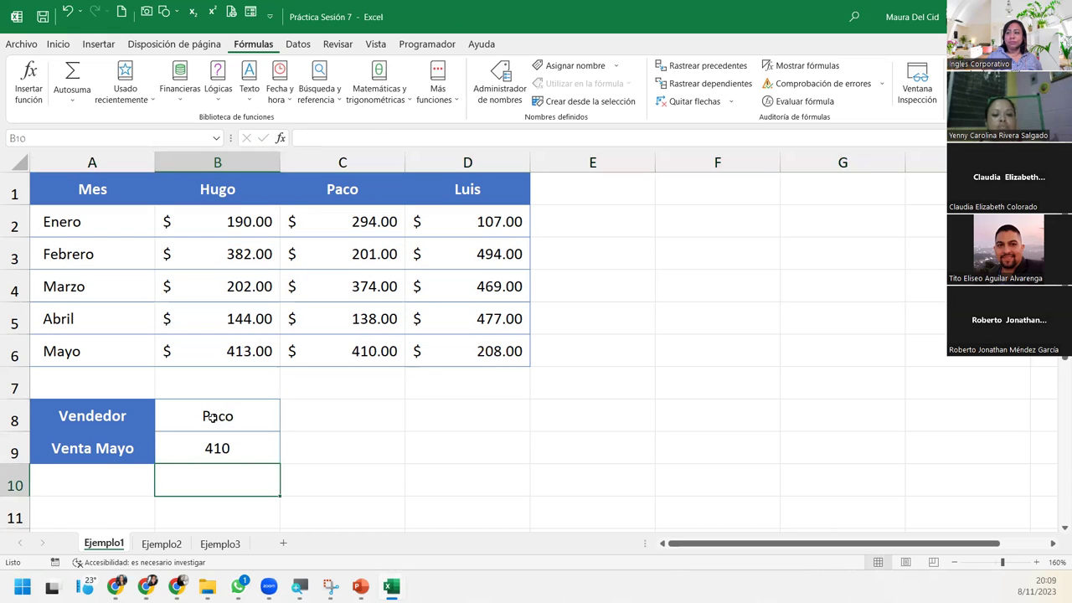
left_click(213, 417)
left_click(238, 444)
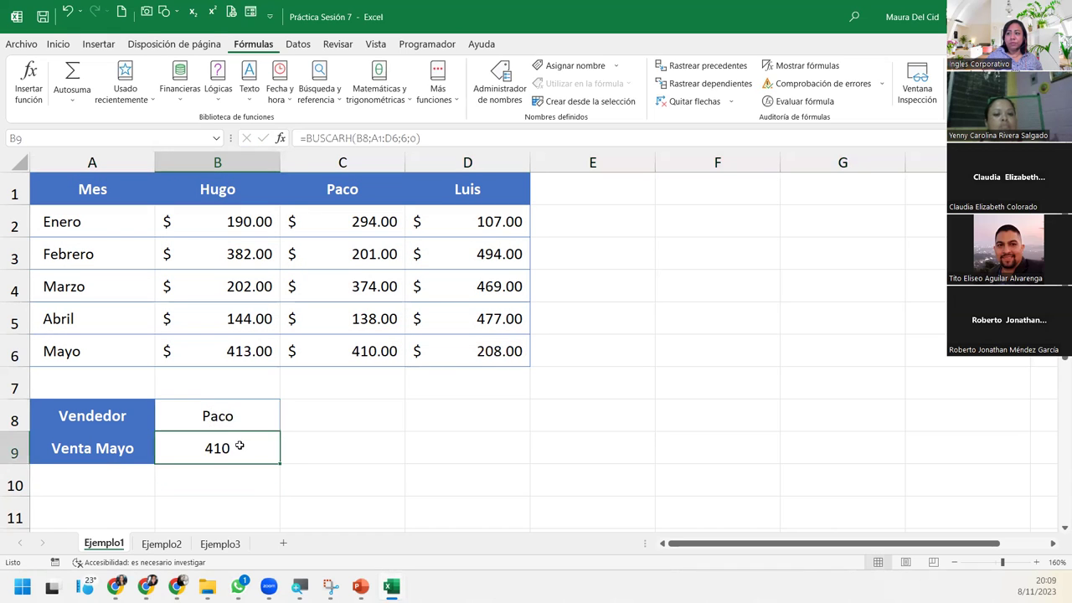
double_click(239, 445)
left_click(215, 448)
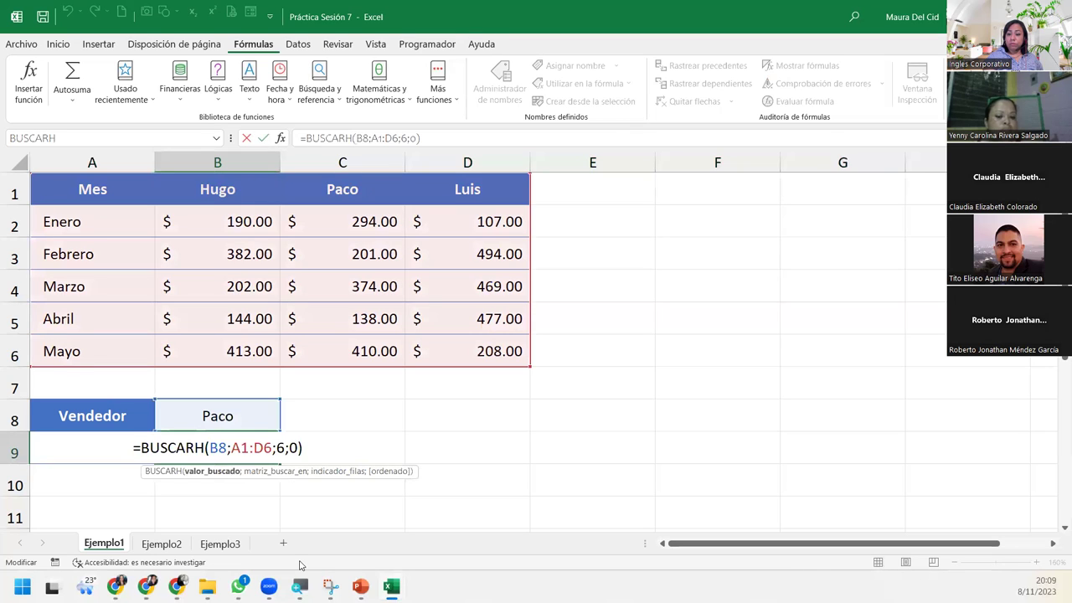
key("Return")
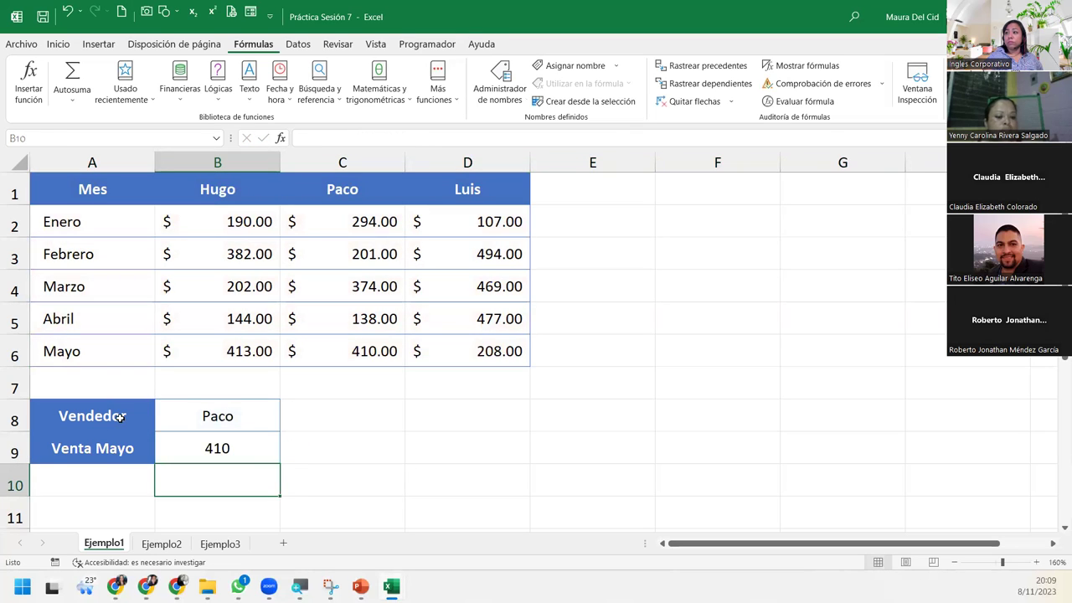
- Test the lookup by entering Luis, then the misspelled Hugi, which returns #N/D
left_click(201, 411)
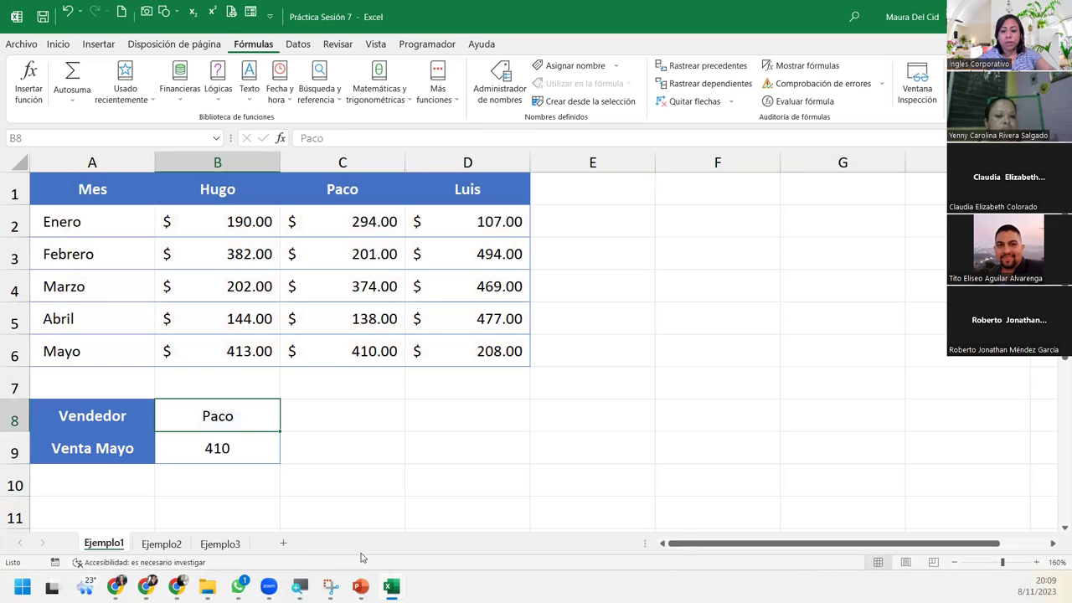
type("Luis")
key("Return")
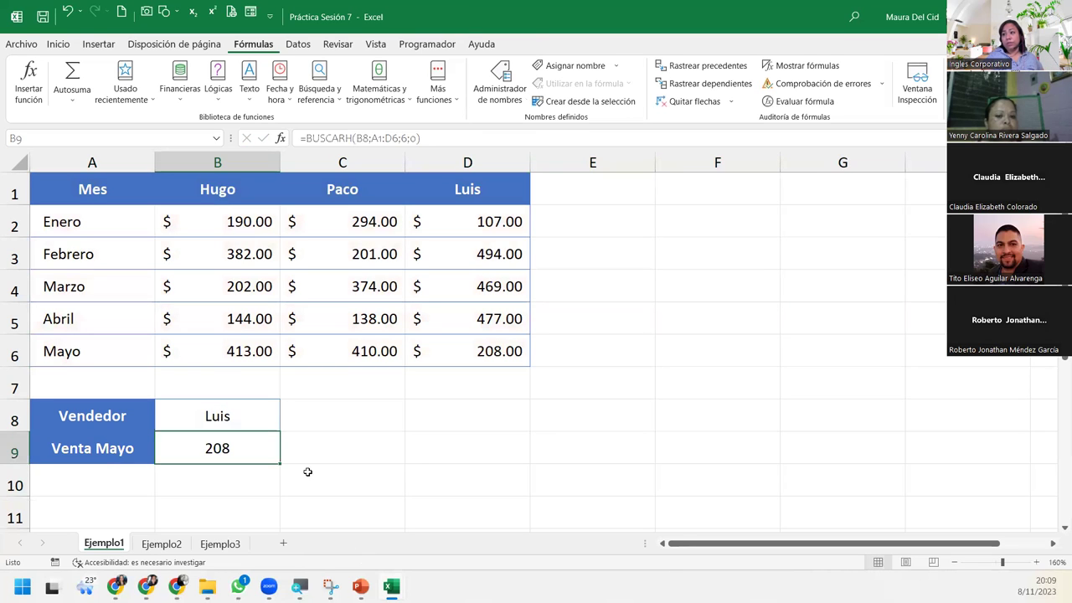
left_click(211, 405)
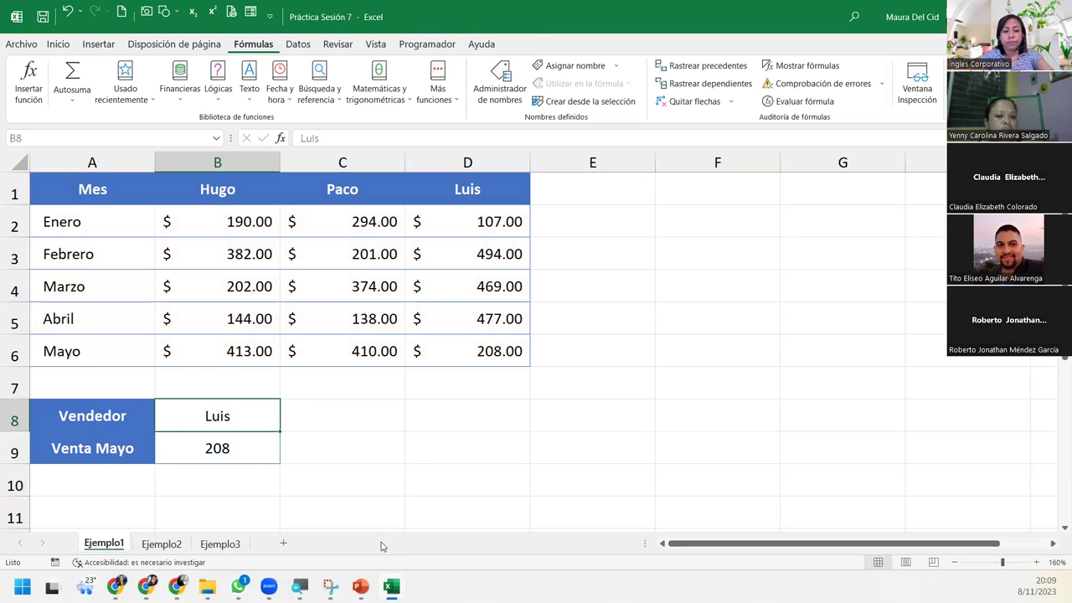
type("Hugi")
key("Return")
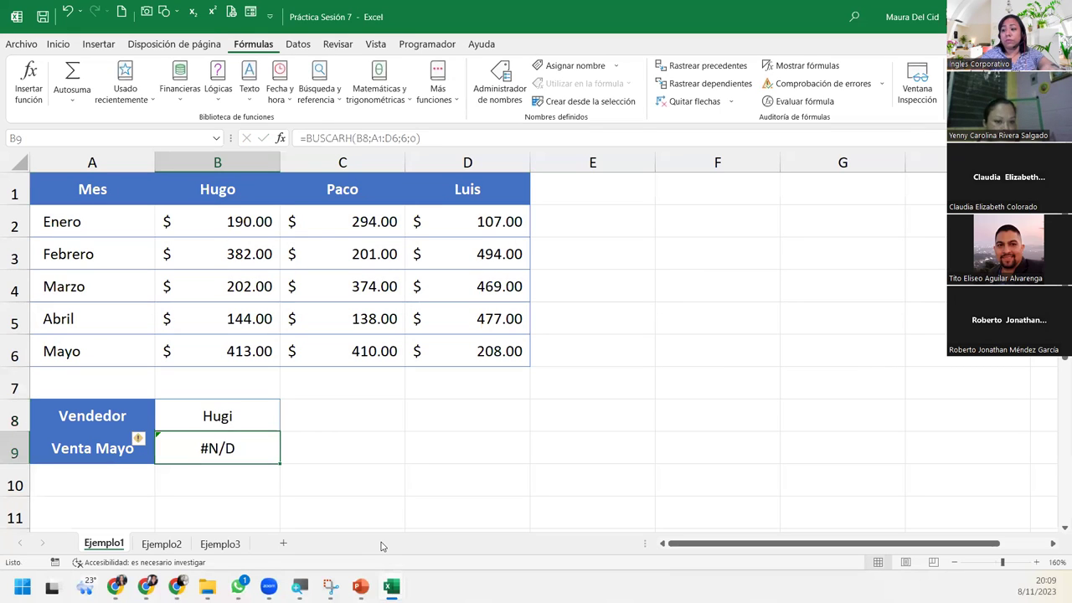
key("Up")
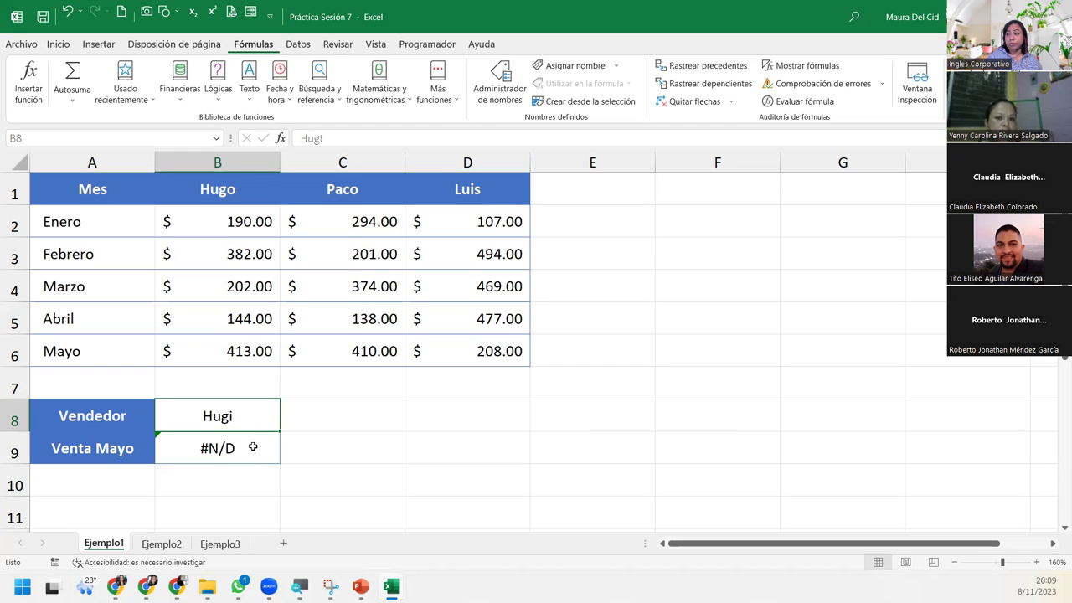
- Correct the seller name from Hugi to Hugo, then change it to Luis
double_click(261, 419)
key("BackSpace")
type("o")
key("Return")
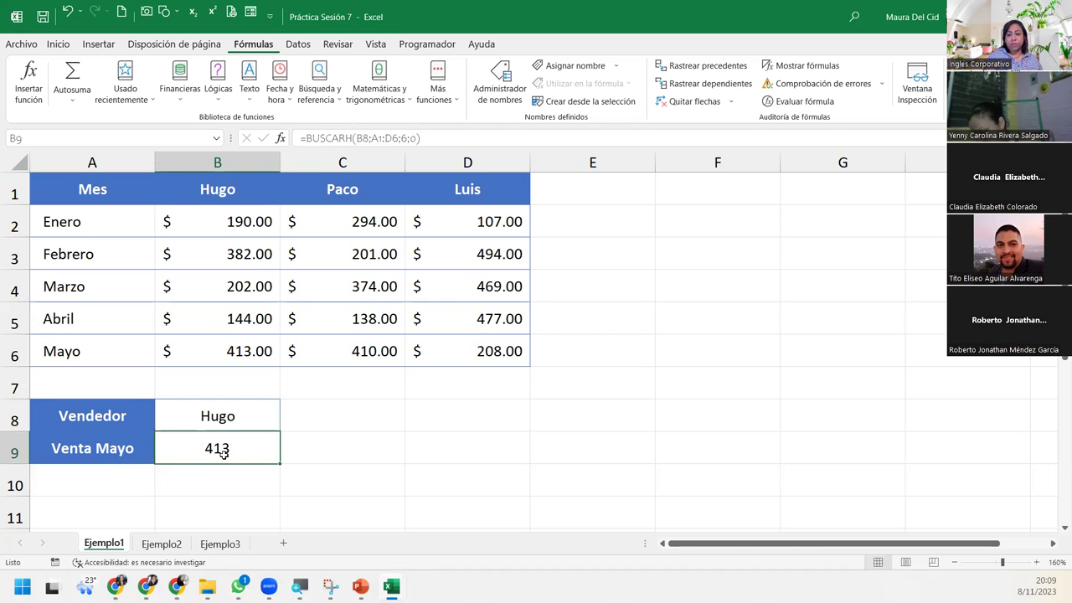
left_click(246, 421)
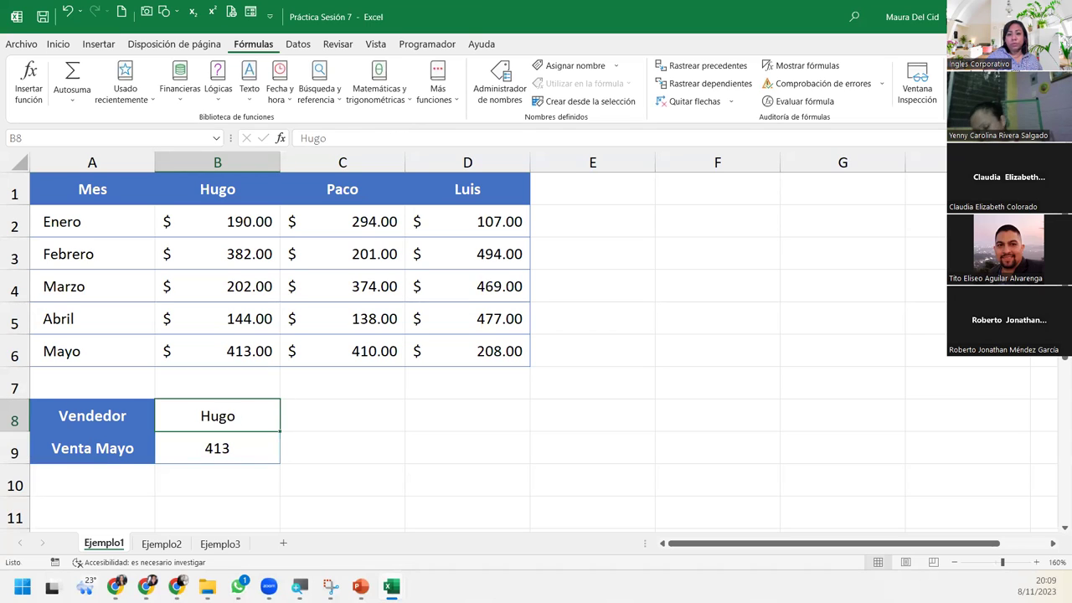
key("alt+Tab")
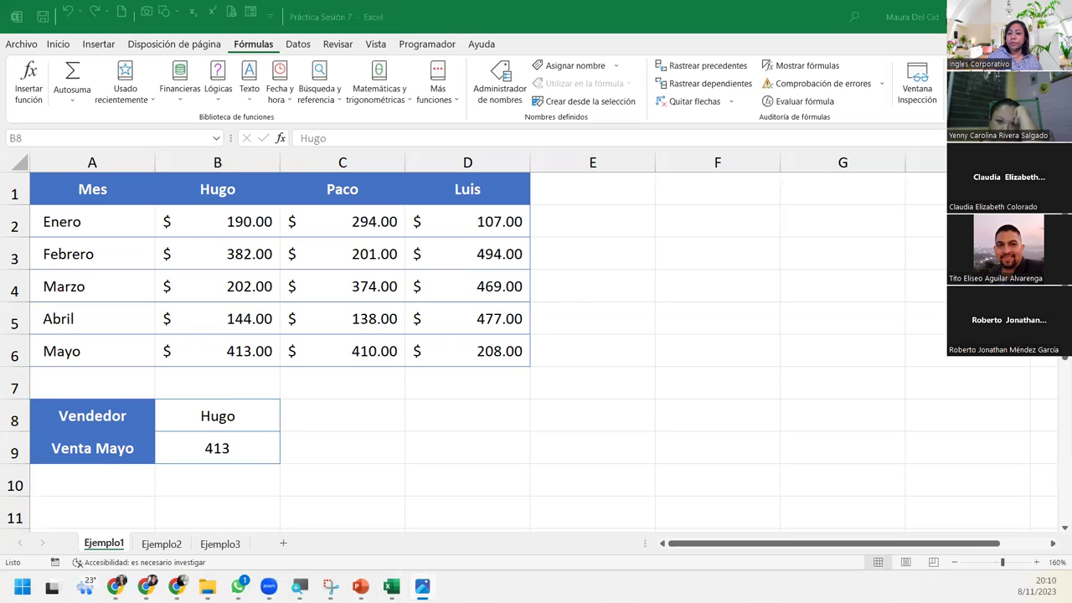
double_click(225, 411)
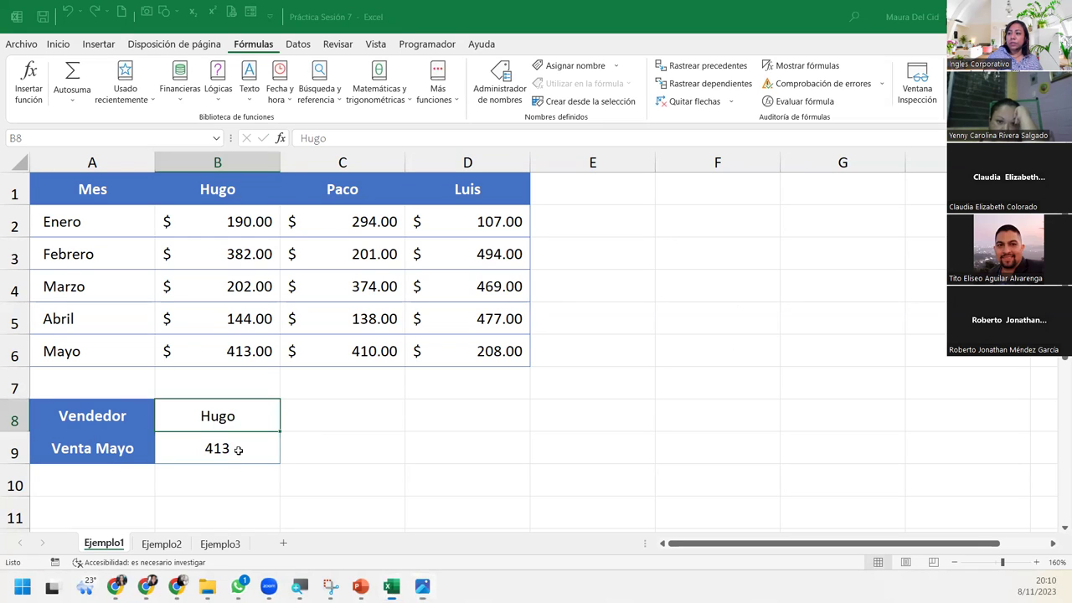
left_click(238, 449)
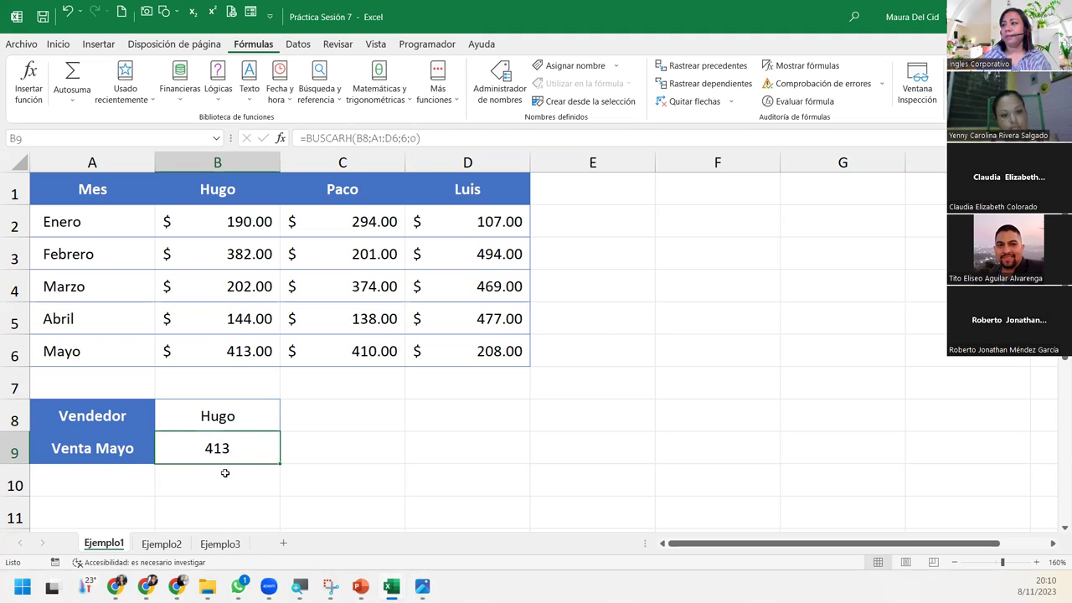
left_click(242, 427)
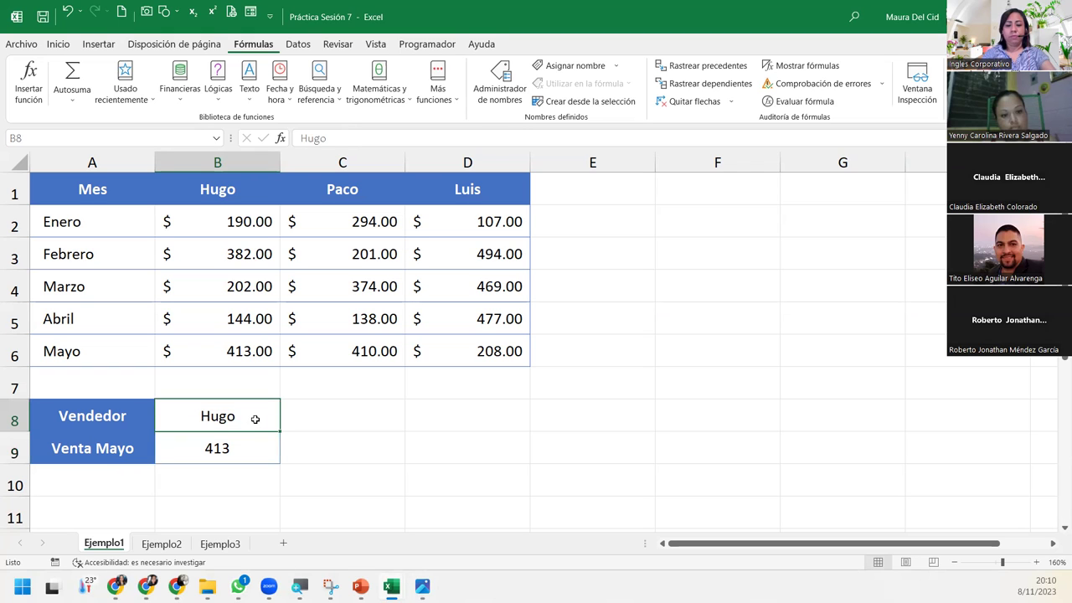
type("Luis")
key("Return")
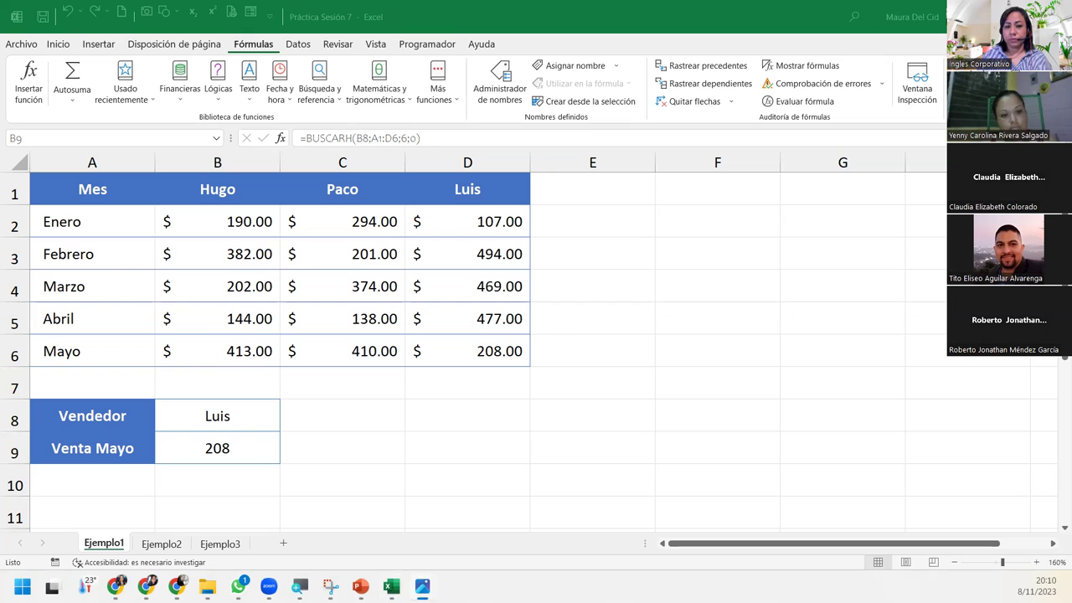
- Give Luis's 208.00 May sale Contabilidad format and move to the Ejemplo2 sheet
left_click(57, 44)
left_click(553, 72)
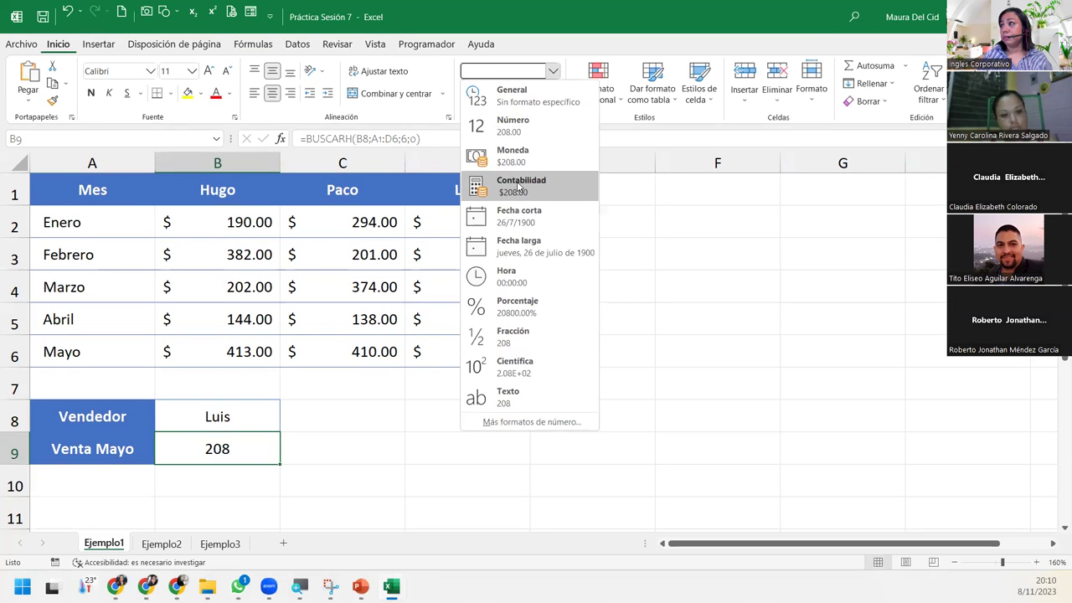
left_click(519, 186)
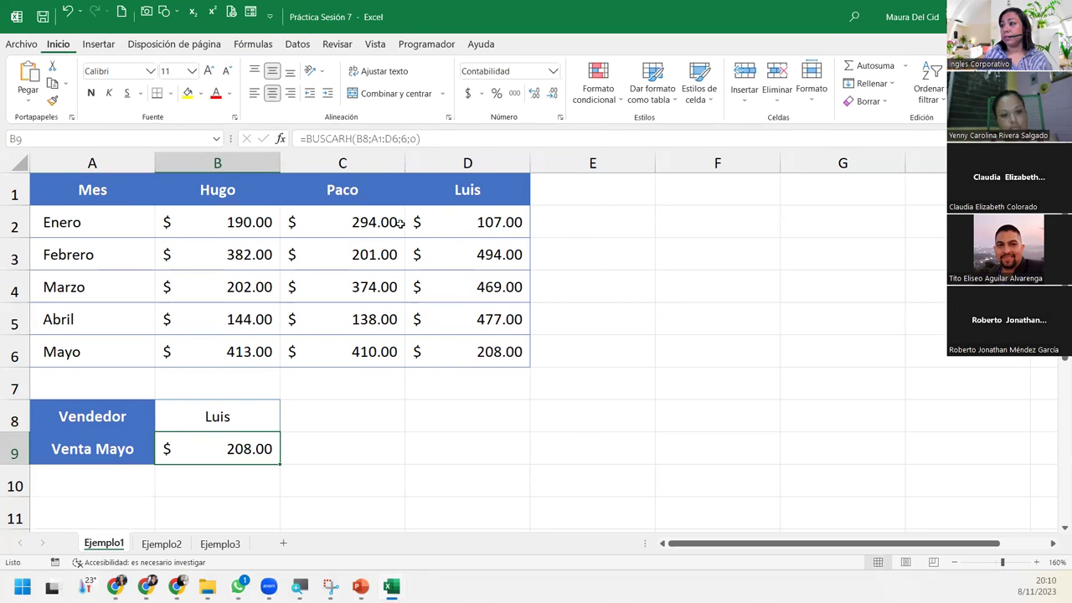
left_click(205, 429)
left_click(159, 544)
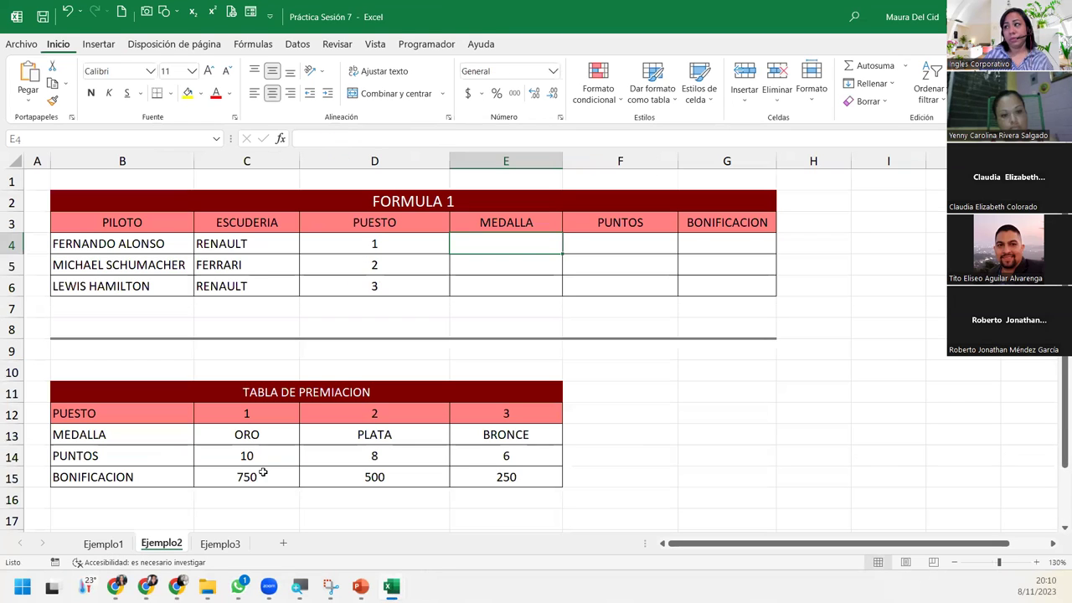
- Point out the Formula 1 table's PUESTO, MEDALLA, driver and ESCUDERIA cells, ending on E4
scroll(666, 360, "down", 6)
scroll(666, 360, "up", 6)
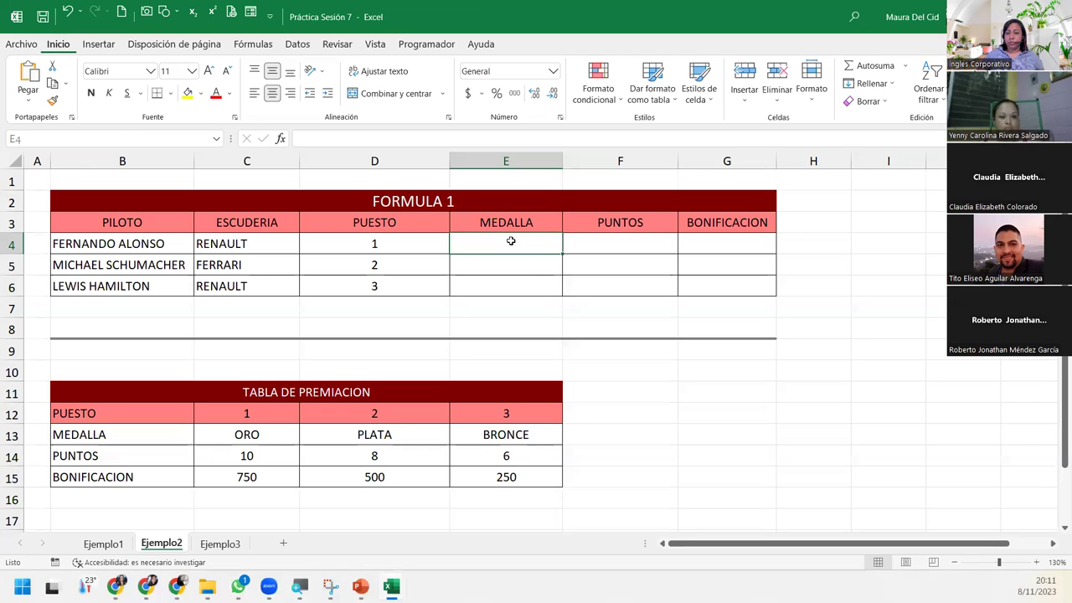
left_click(364, 231)
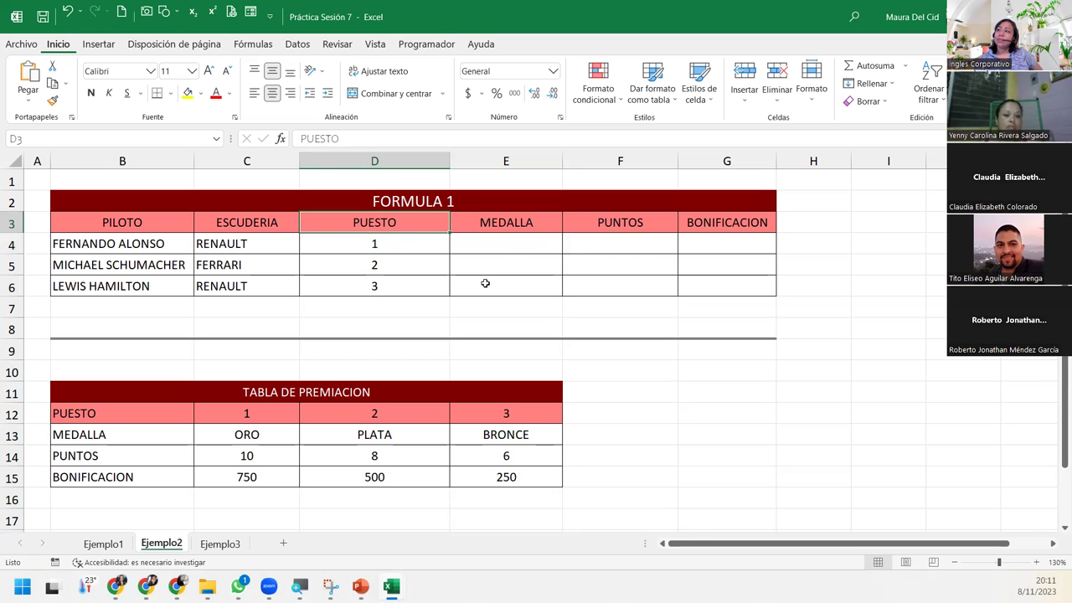
left_click(507, 256)
left_click(509, 240)
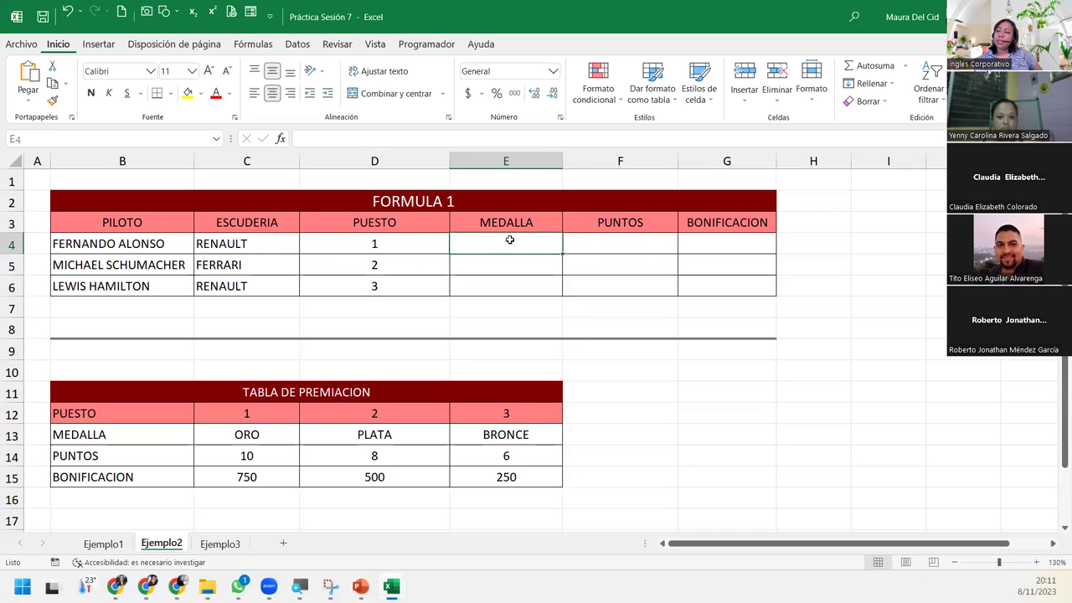
left_click(375, 241)
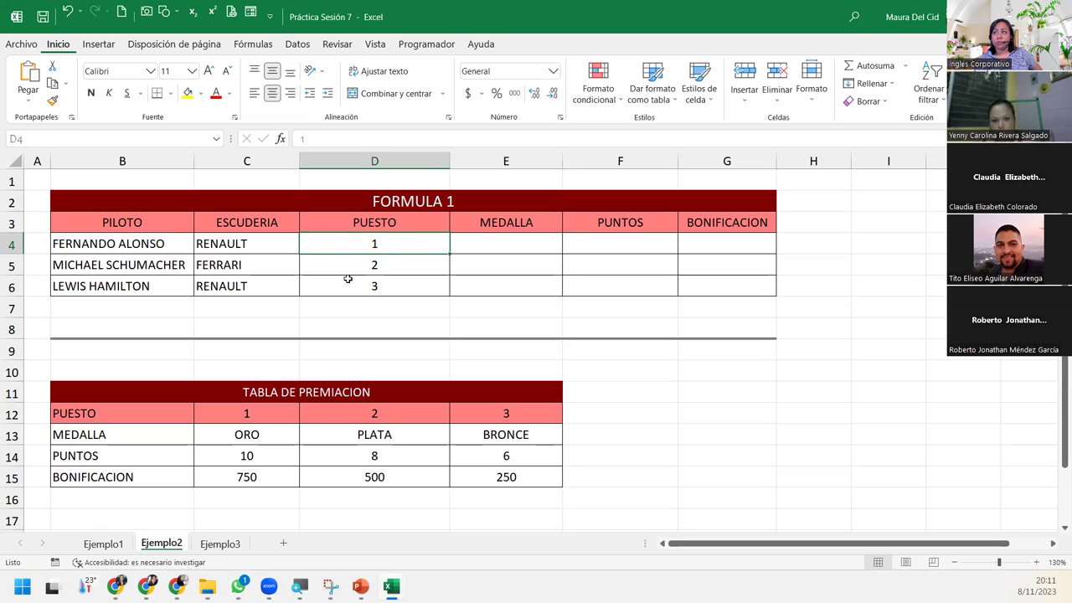
left_click(490, 243)
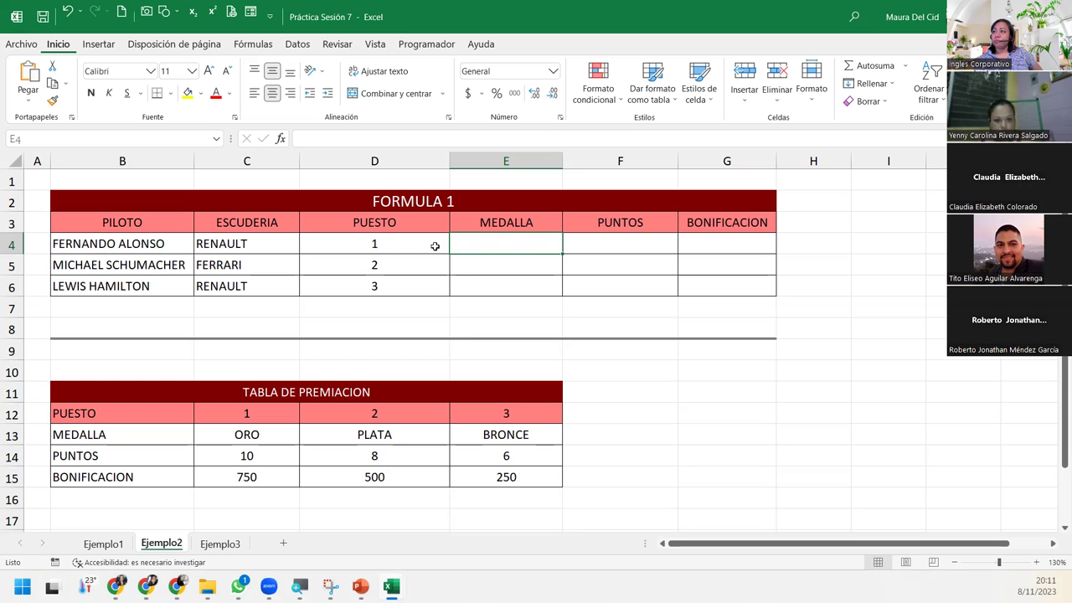
left_click(147, 242)
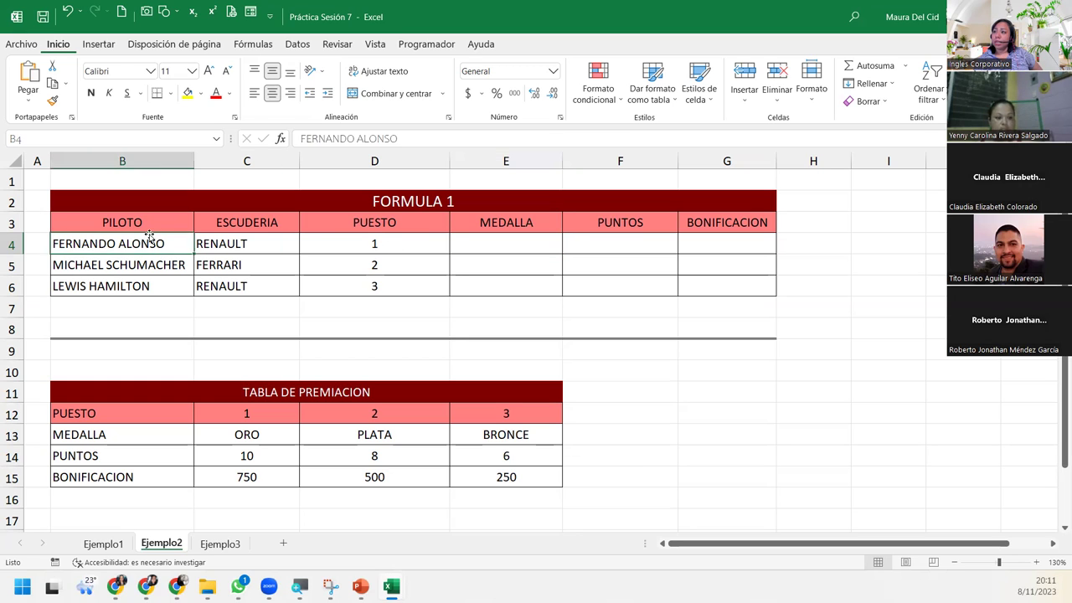
left_click(261, 225)
left_click(358, 238)
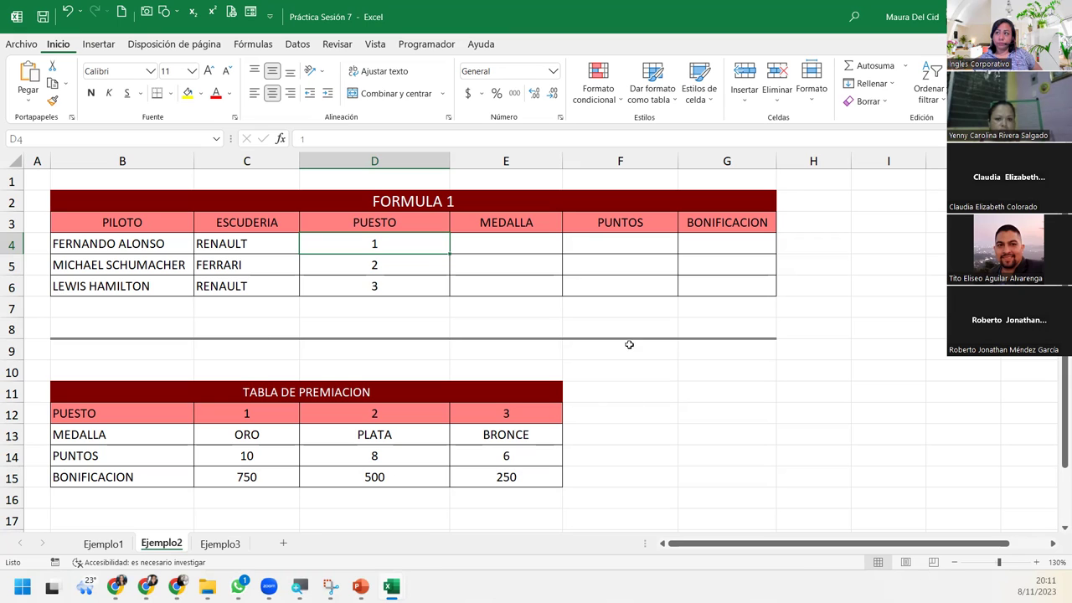
left_click(533, 241)
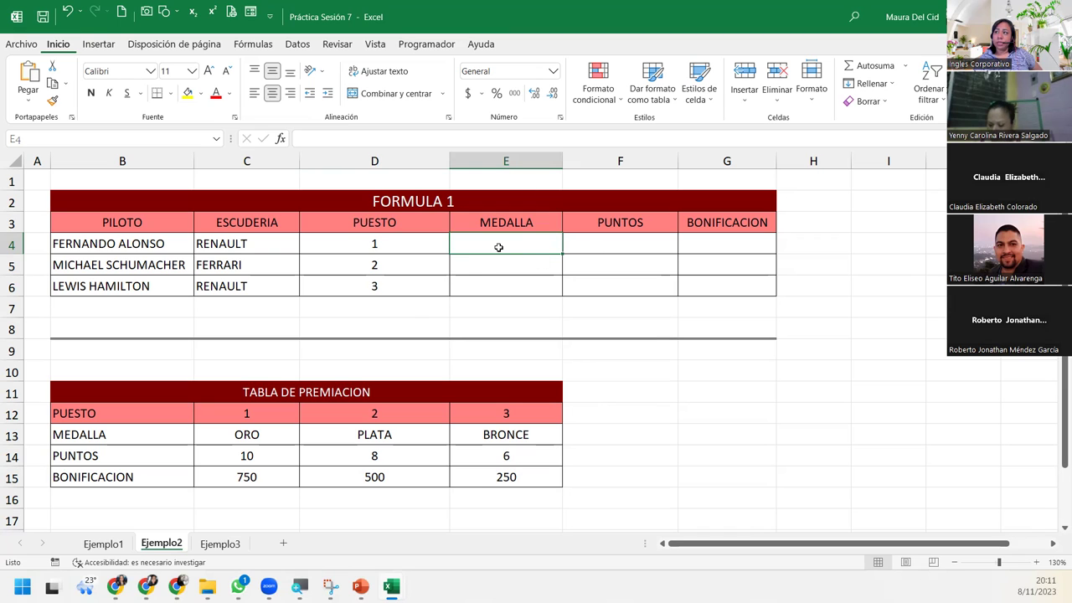
- Highlight the TABLA DE PREMIACION range, then return to E4 and show the function library
left_click_drag(89, 412, 503, 477)
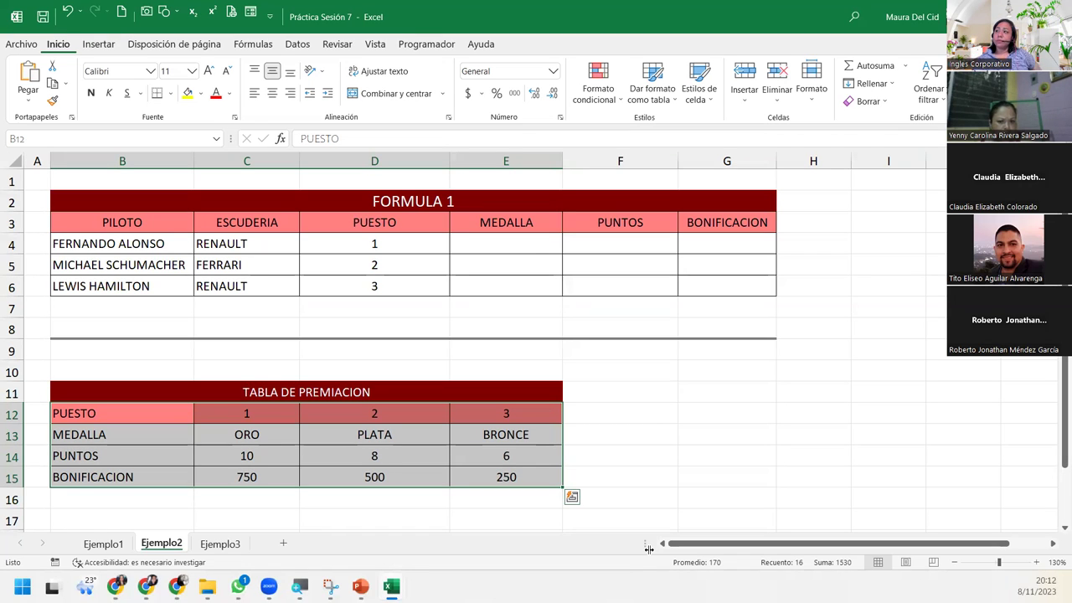
left_click(519, 249)
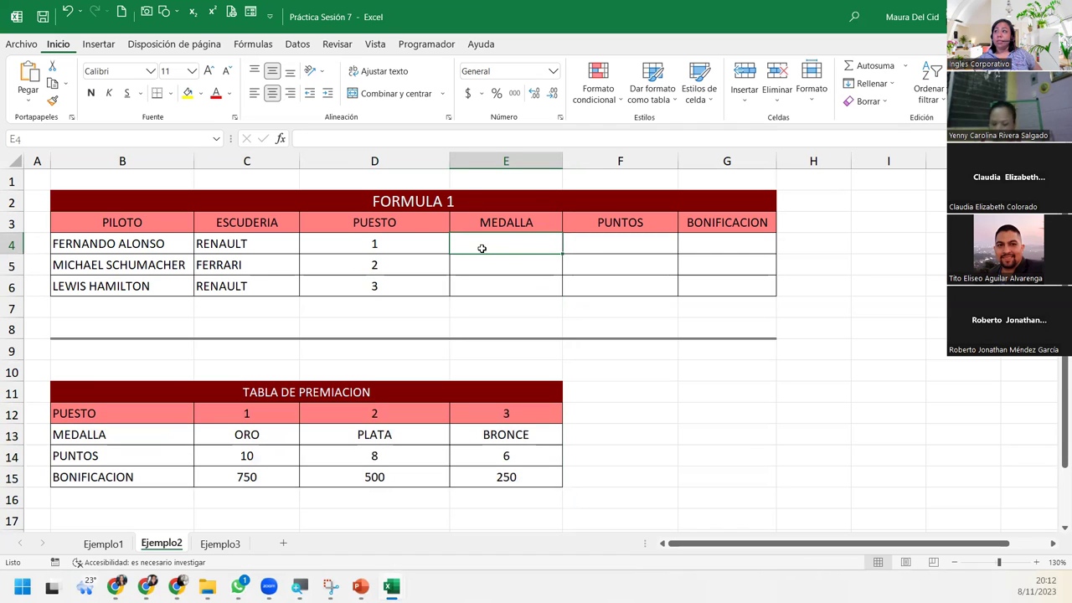
left_click(251, 45)
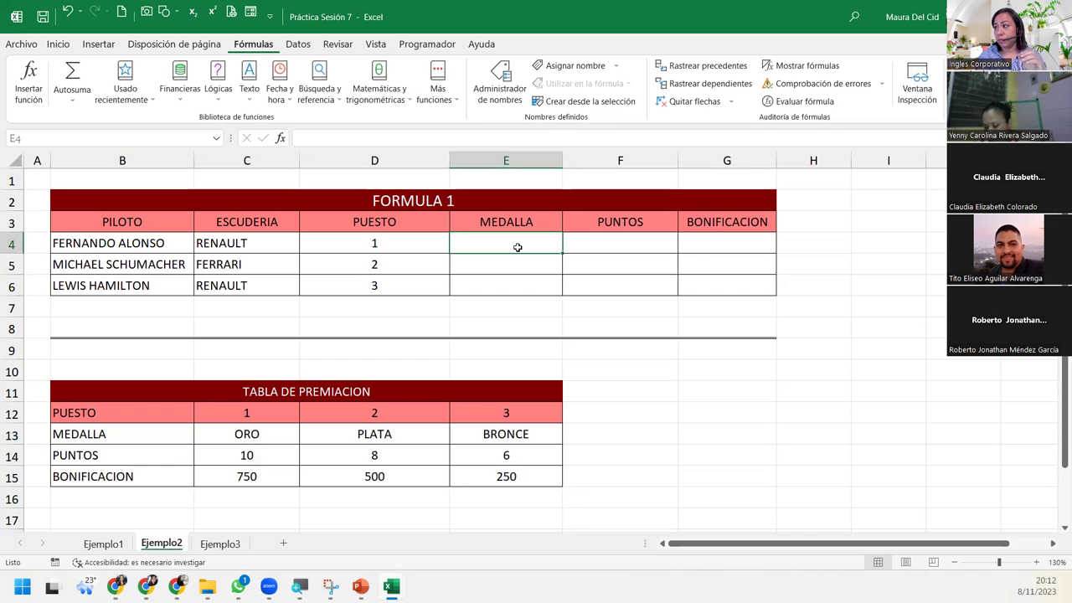
- Begin =BUSCARH(D4; in E4, using the driver's PUESTO as the lookup value
type("=")
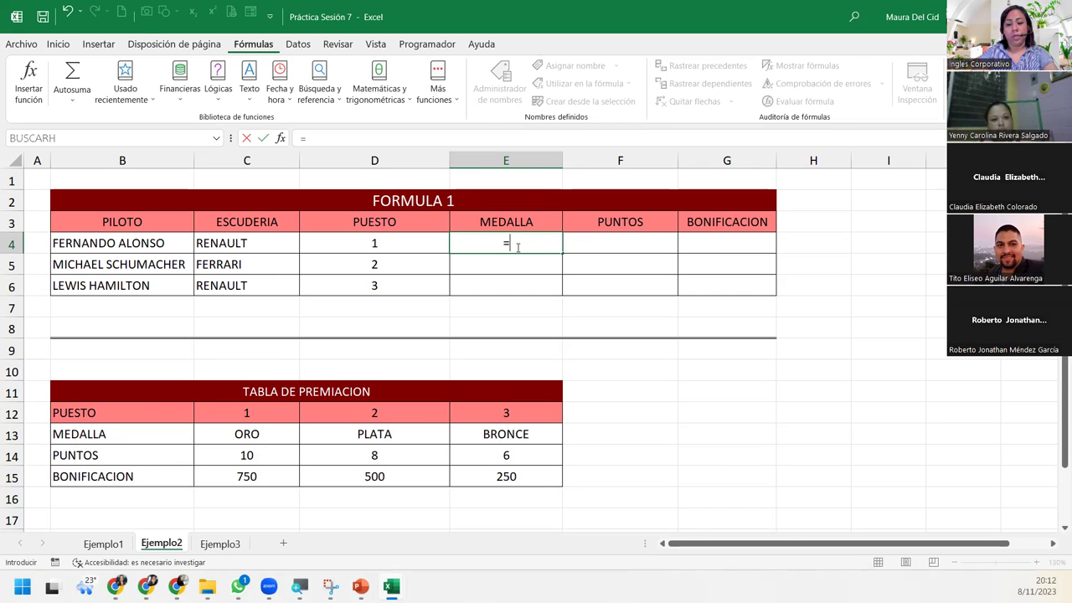
type("buscarh")
key("Tab")
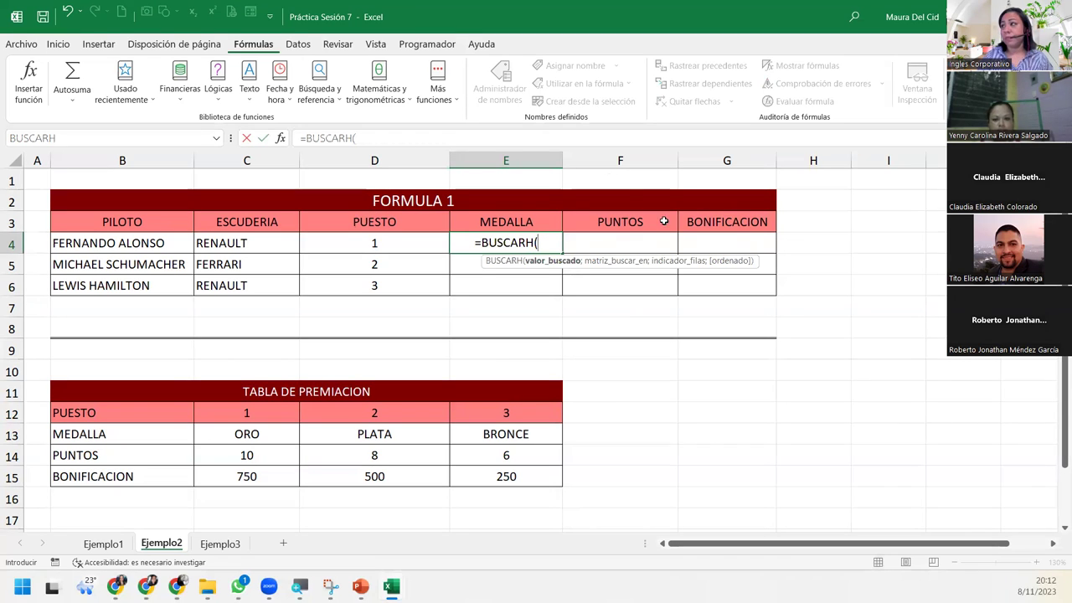
left_click(391, 241)
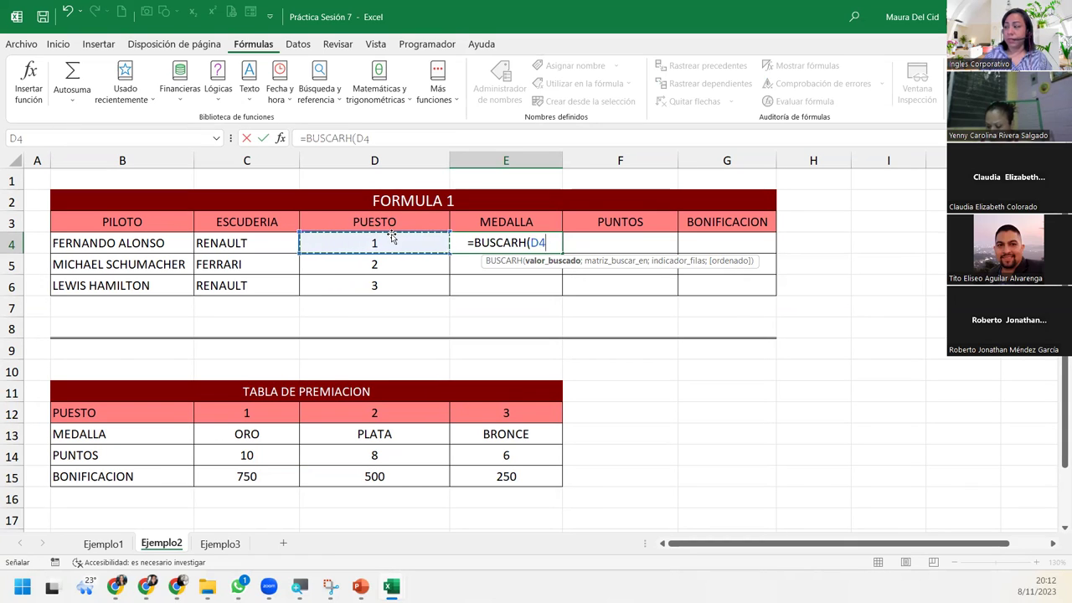
type(";")
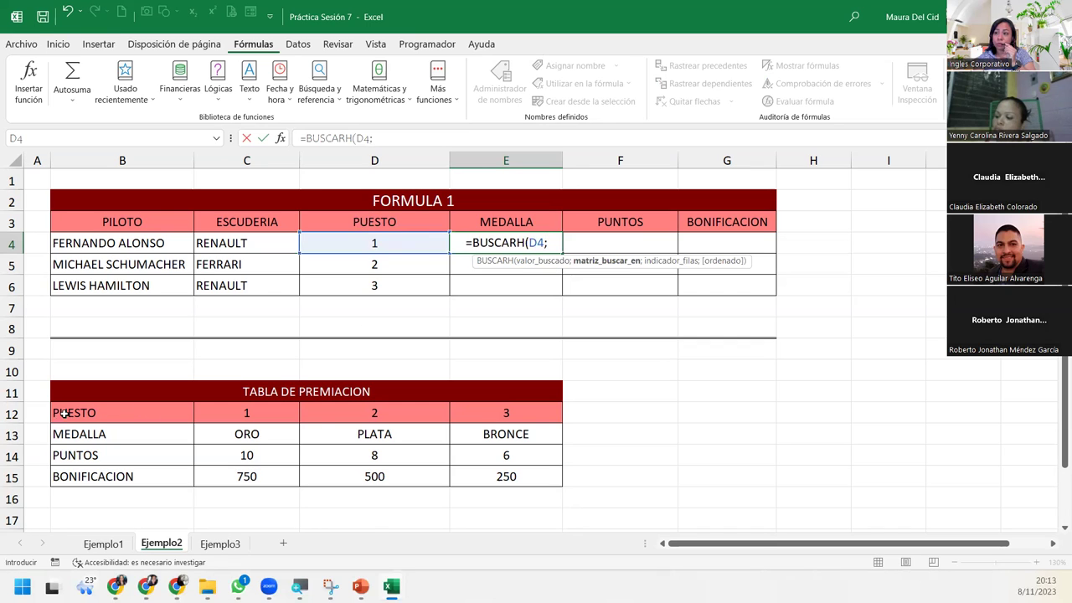
- Add the prize table B12:E15 as E4's lookup range, returning row 2 with match type 0
left_click_drag(62, 411, 499, 469)
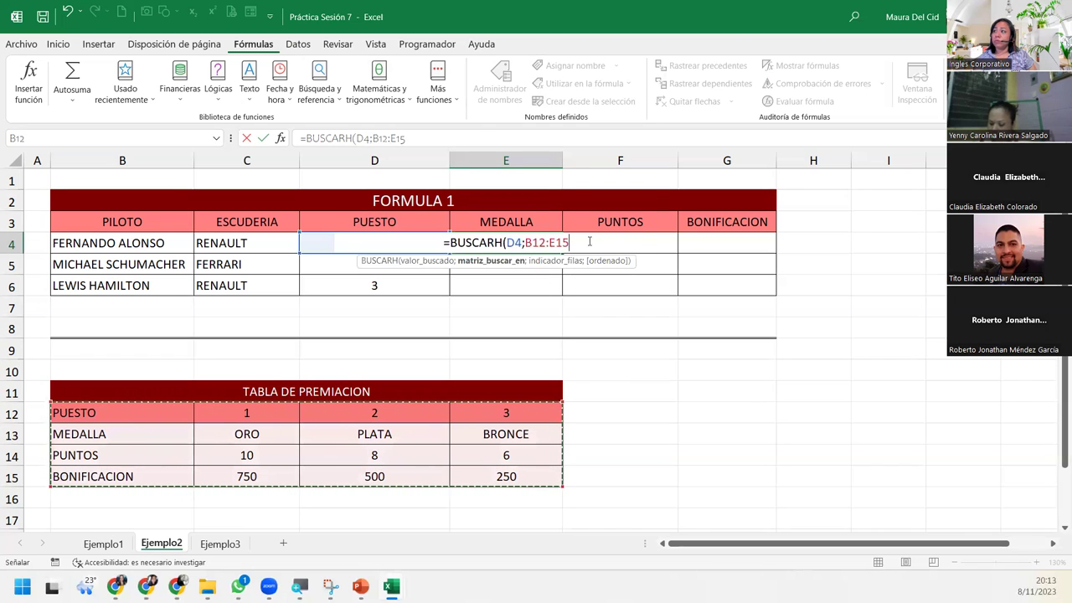
type(";")
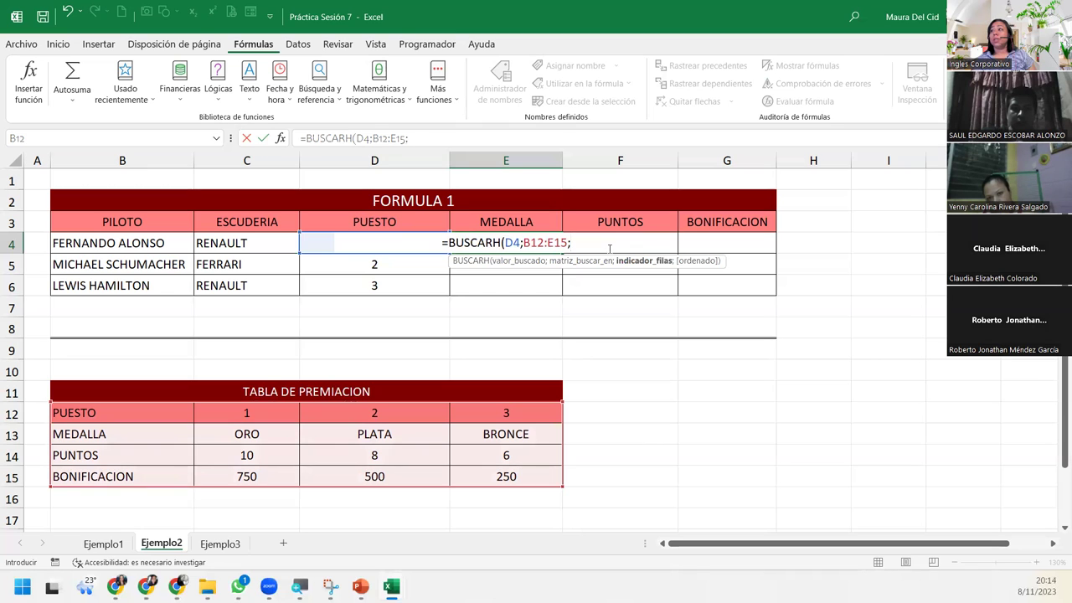
type("2")
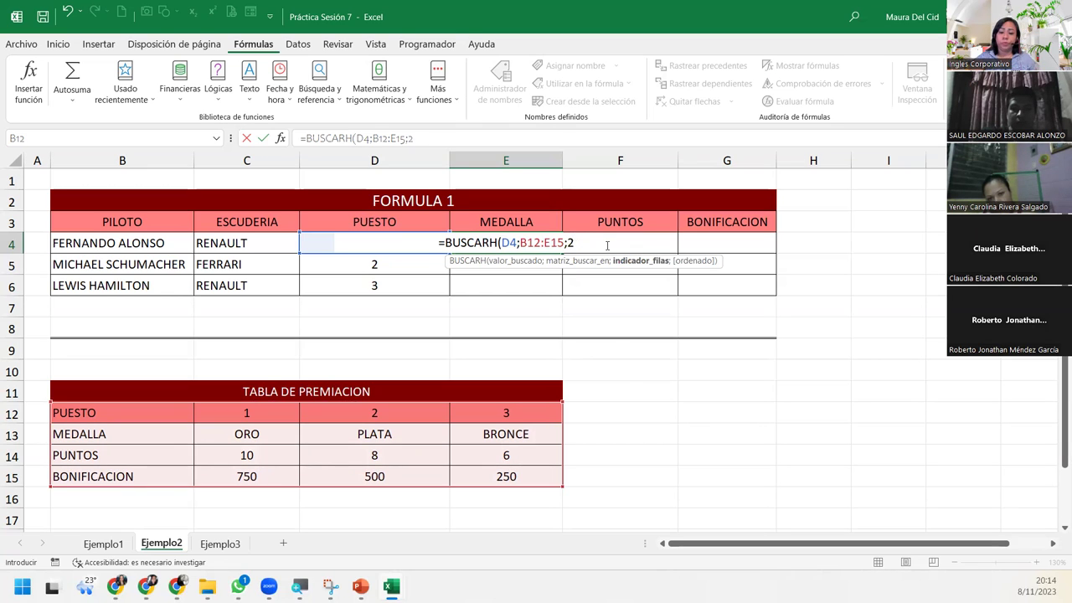
type(";")
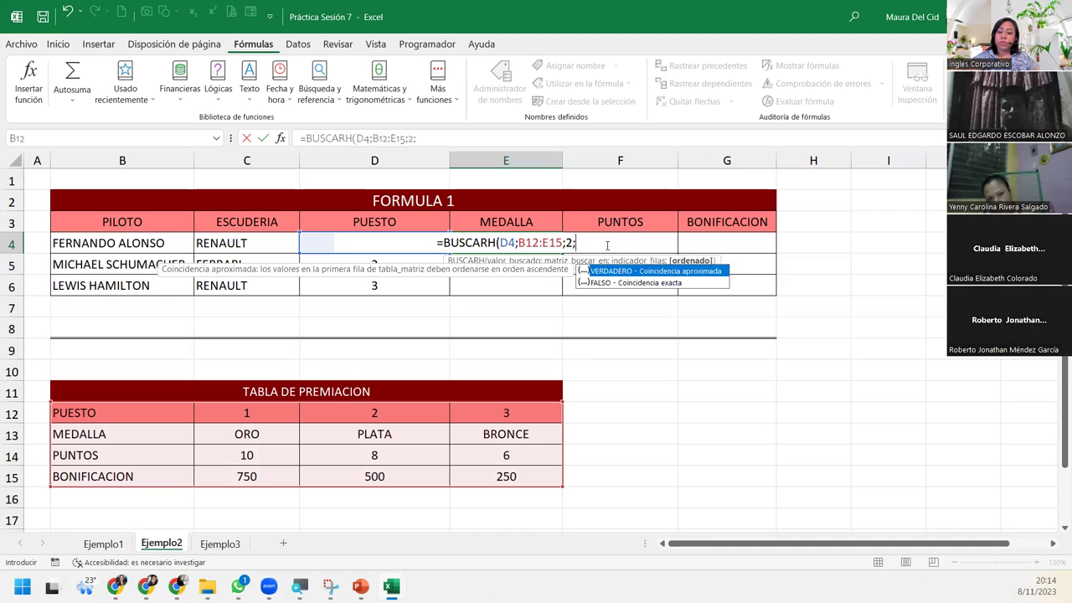
type("0")
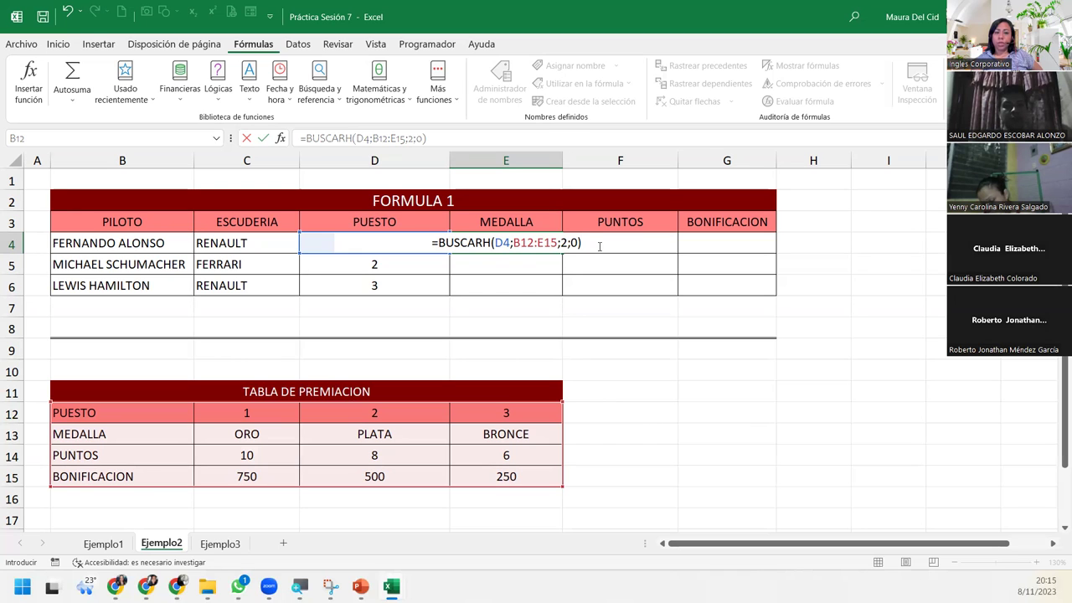
- Enter the E4 formula to show ORO, fill it to E6 (giving #N/D), then undo the fill
key("Return")
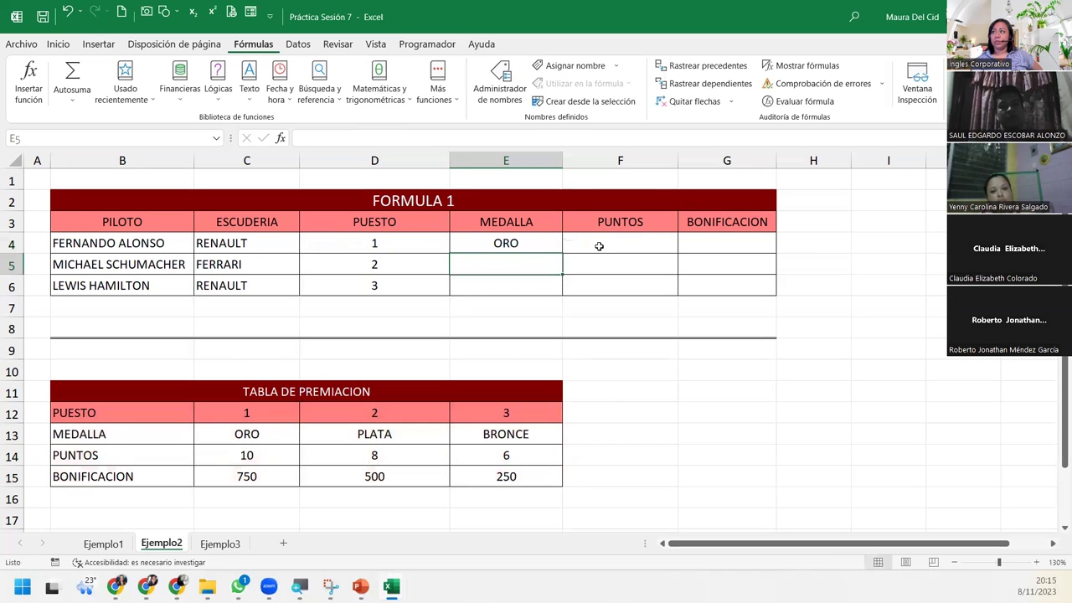
left_click(499, 243)
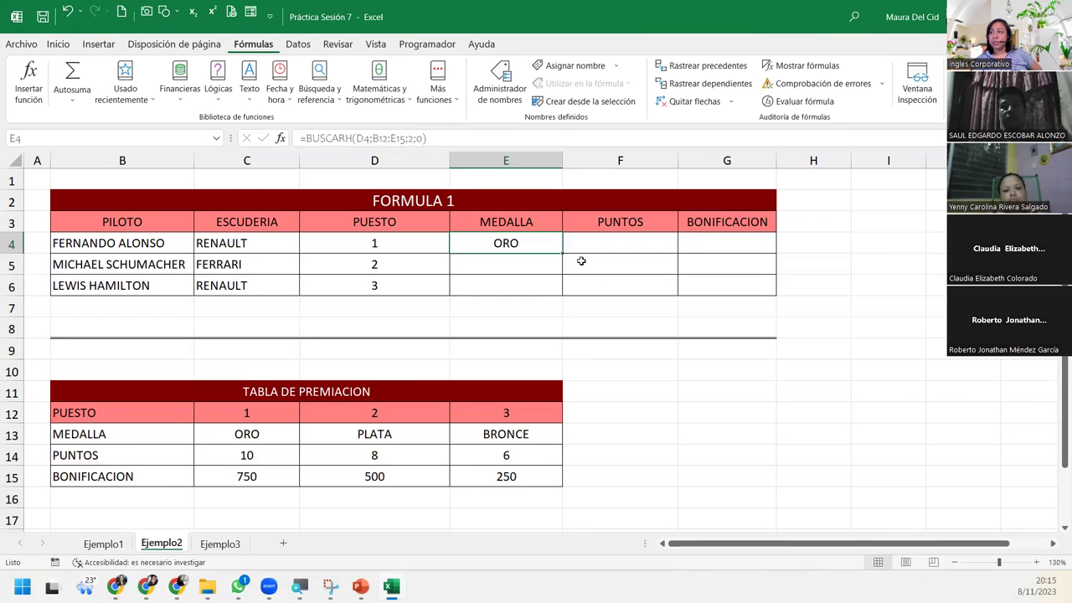
left_click_drag(562, 252, 558, 287)
left_click(537, 274)
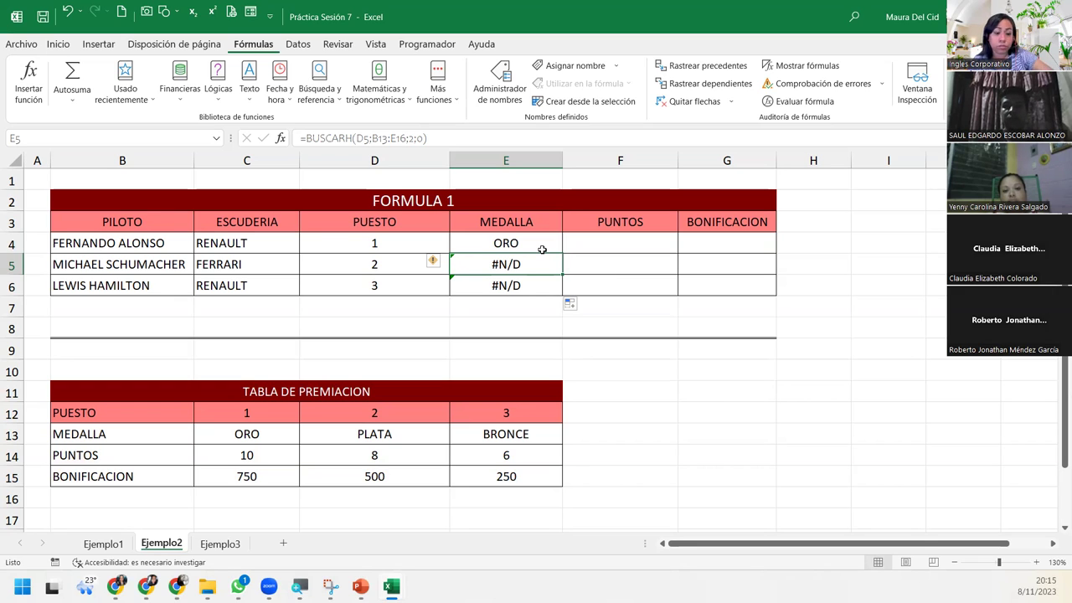
key("ctrl+z")
- Change E4's table range to the absolute $B$12:$E$15 and confirm, still showing ORO
double_click(542, 245)
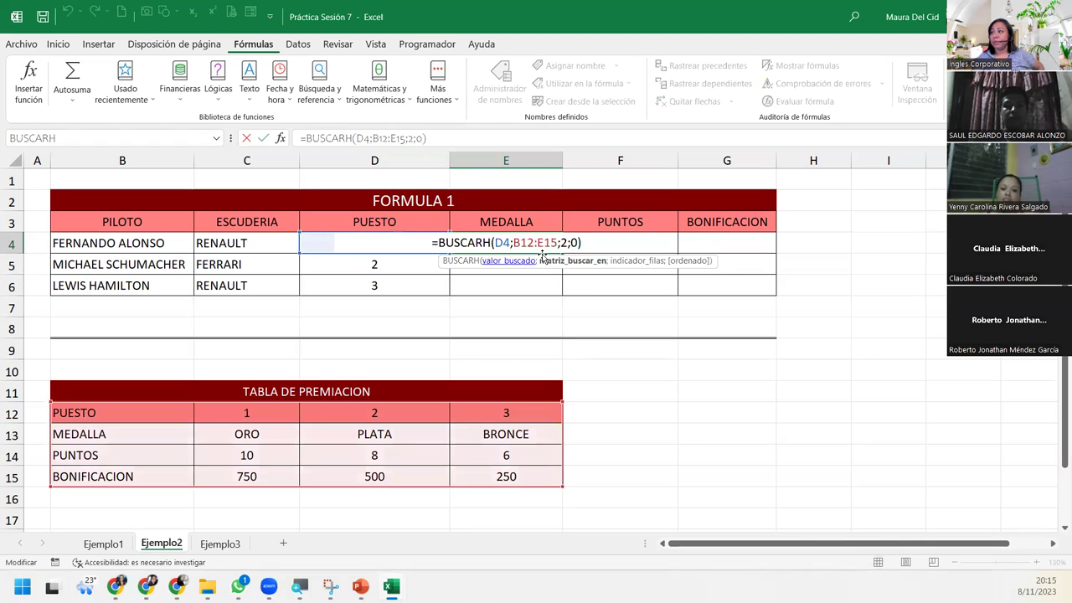
left_click(548, 260)
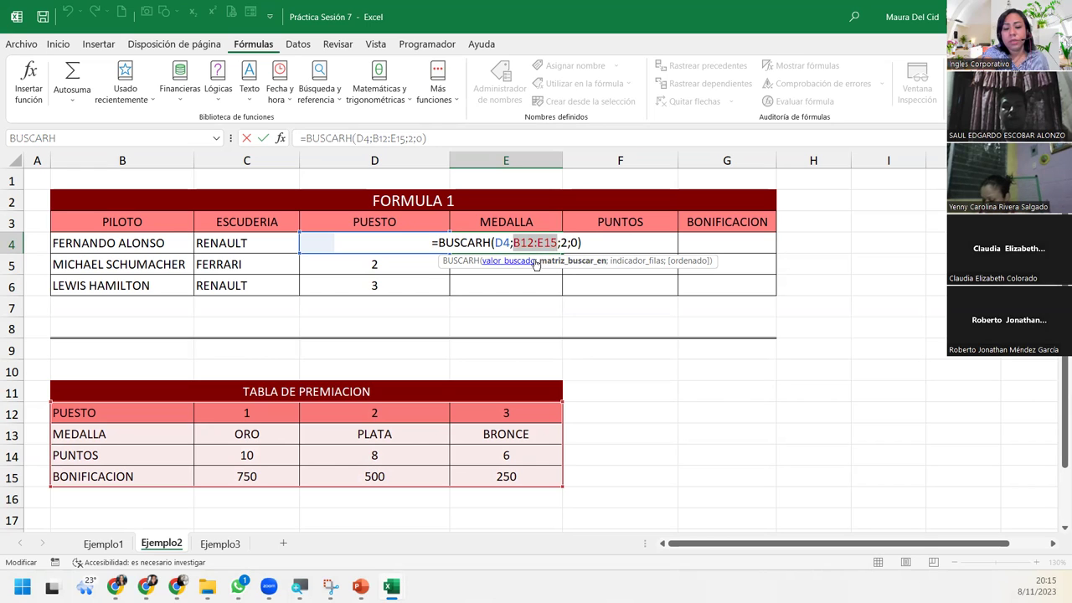
key("F4")
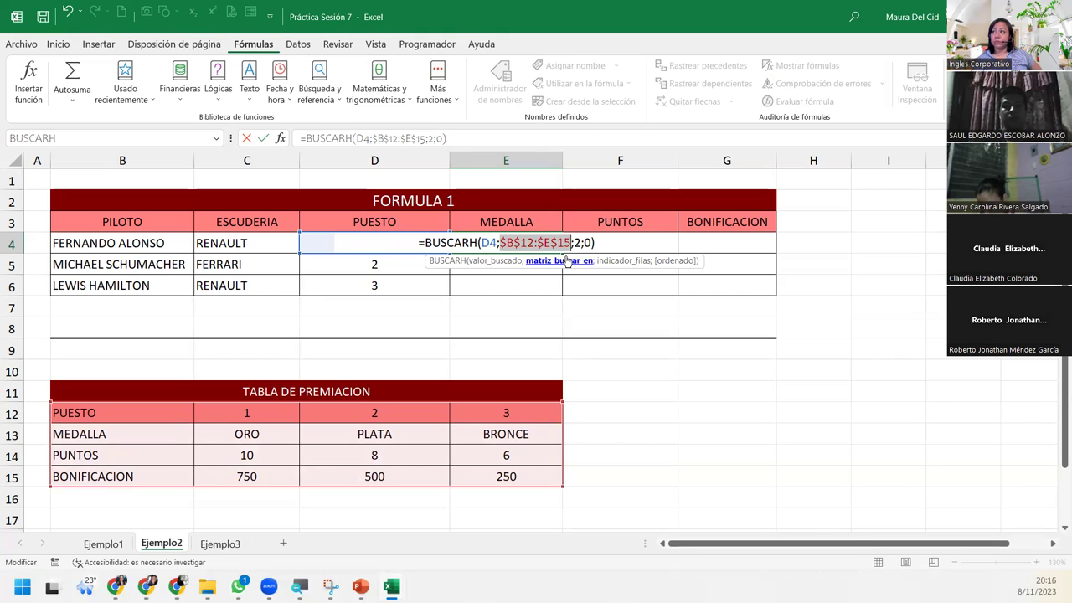
left_click(618, 242)
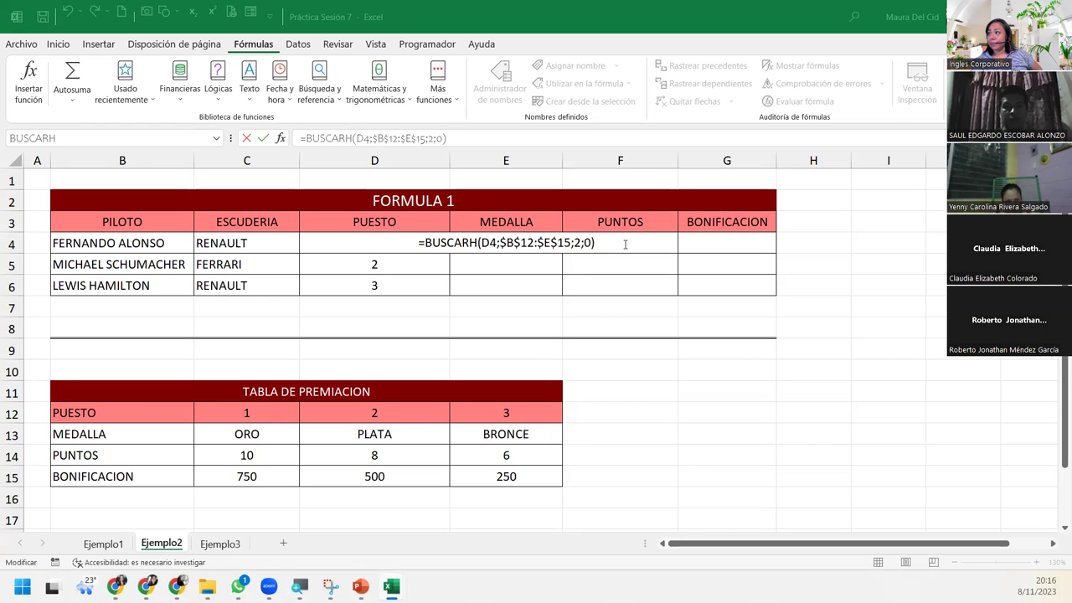
key("Return")
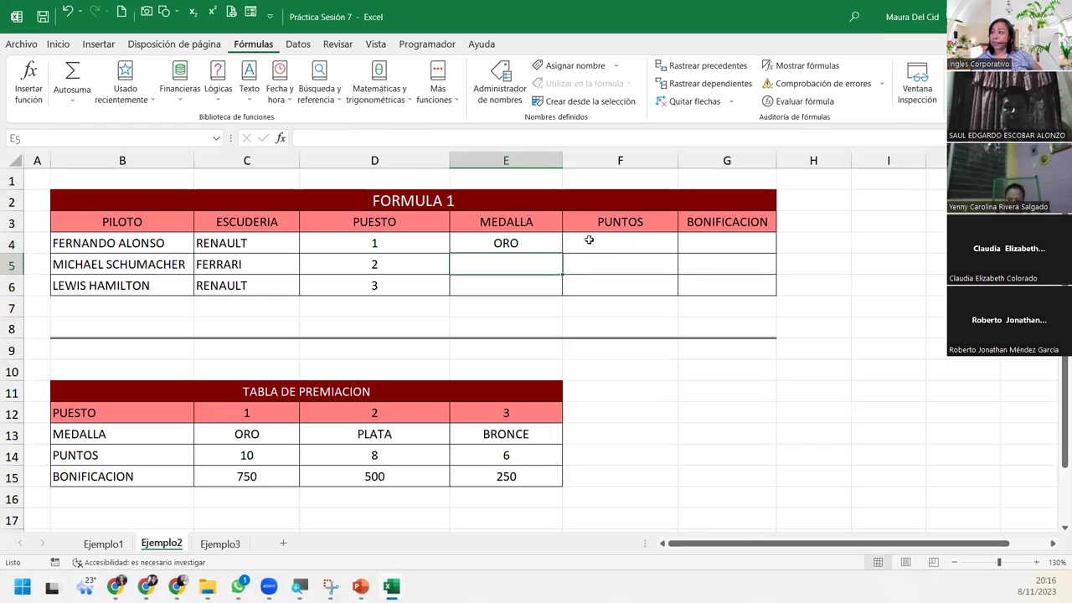
- Fill E4's locked-range formula down to E6 so E6 returns BRONCE, then reopen E4's arguments
left_click(531, 242)
double_click(562, 254)
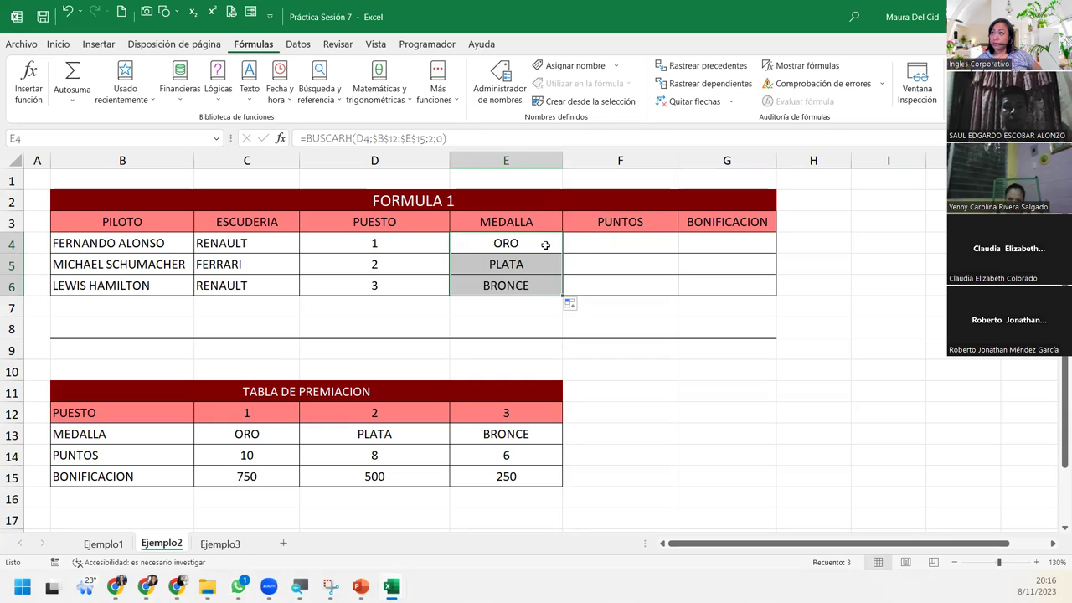
double_click(545, 244)
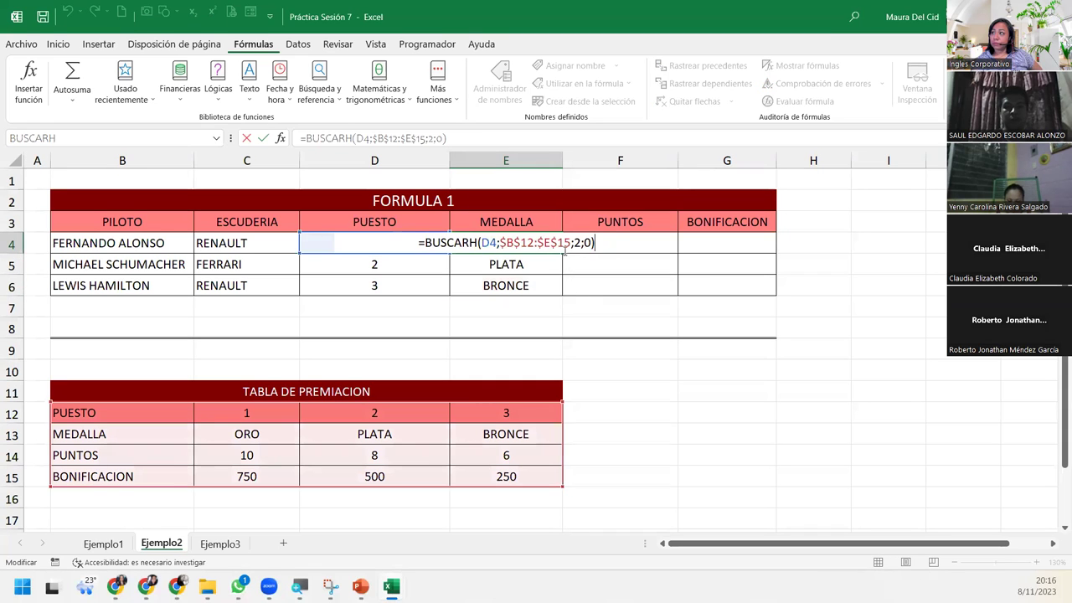
left_click(489, 243)
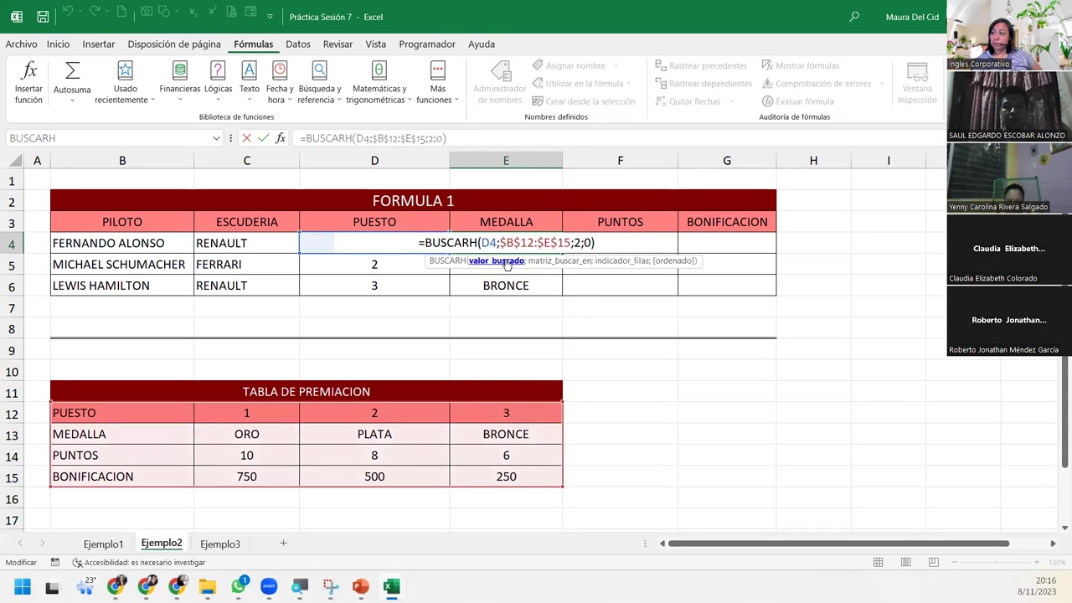
left_click(599, 261)
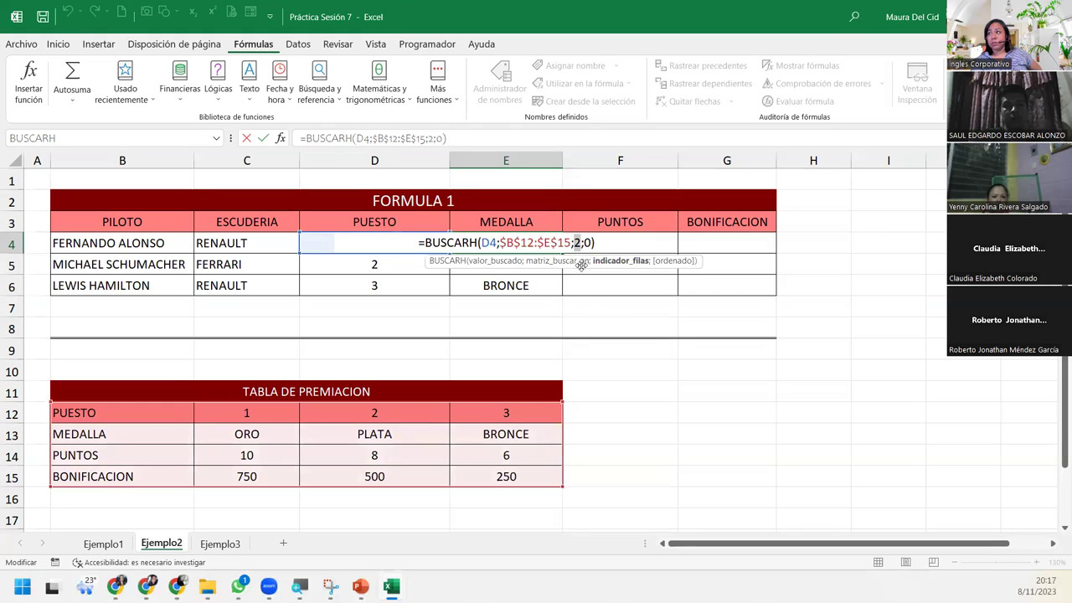
- Review and commit E4's formula so MEDALLA reads ORO, PLATA and BRONCE
left_click(589, 242)
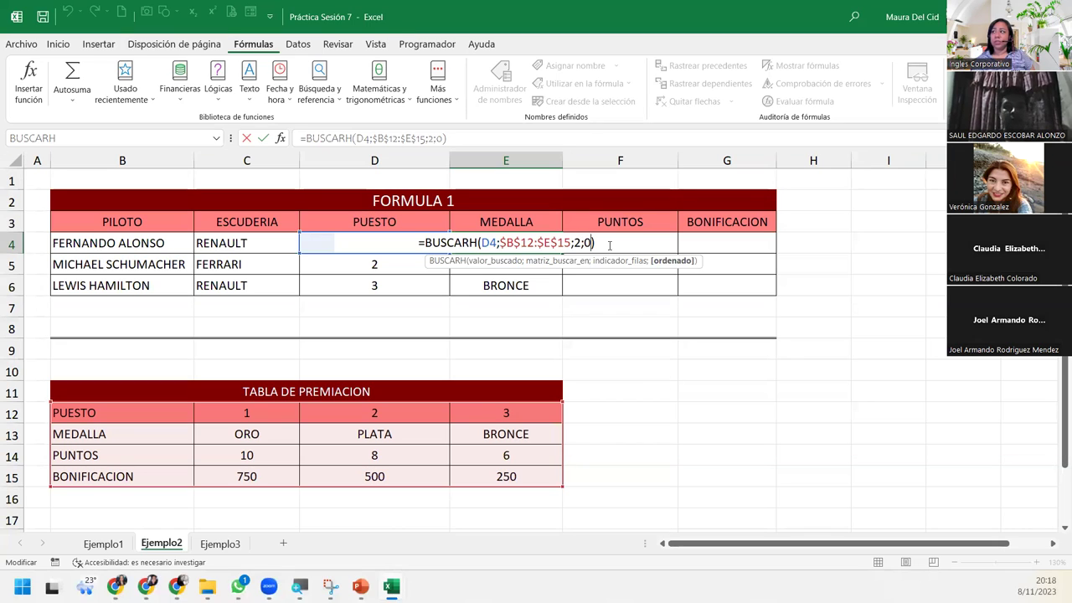
left_click(582, 243)
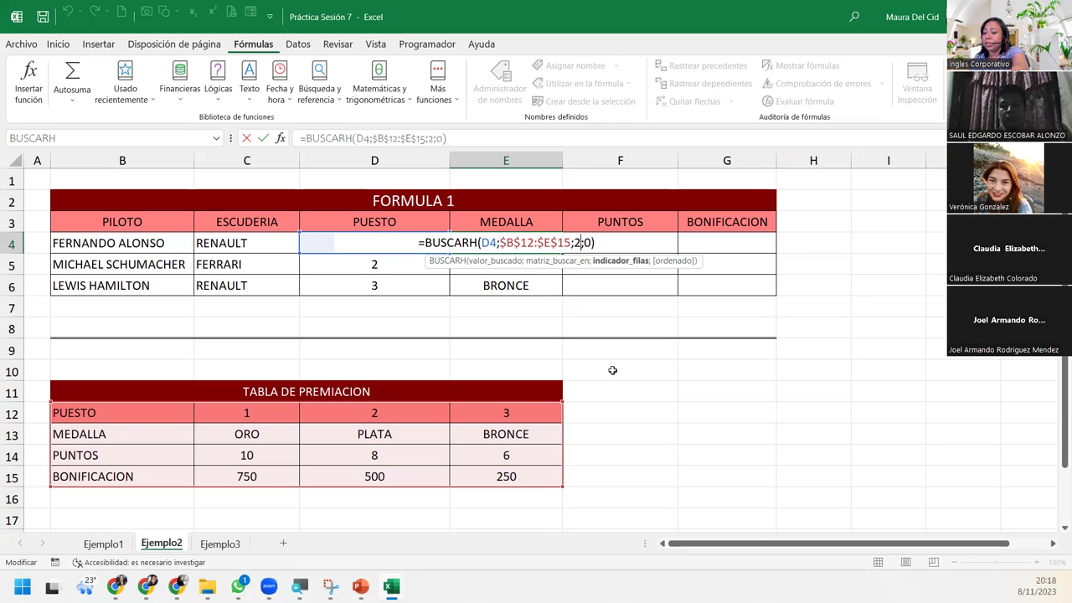
key("Return")
left_click(45, 419)
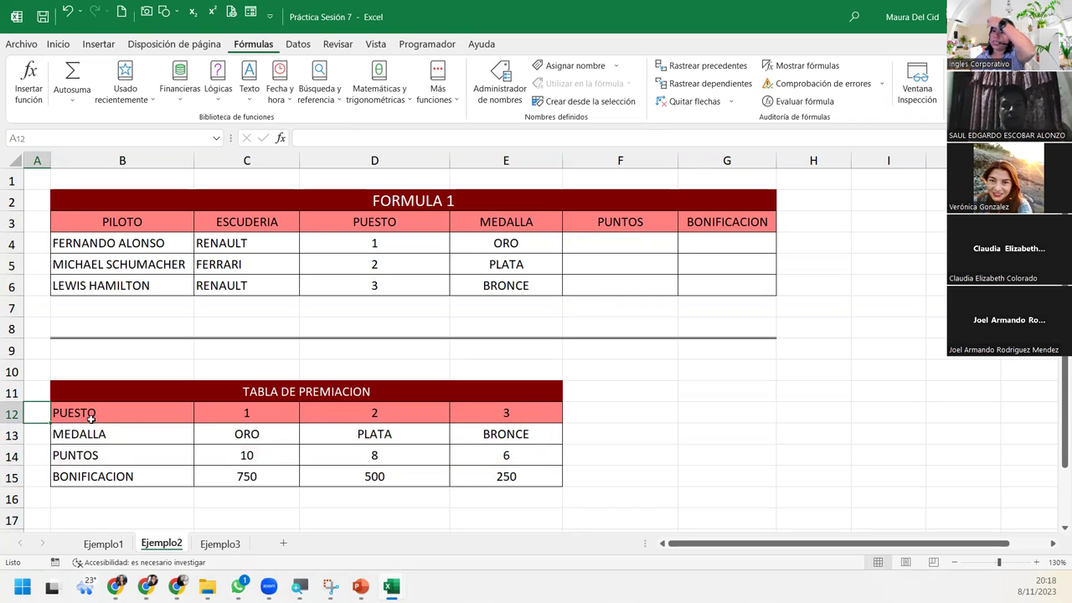
- Number the prize table's rows 1, 2, 3 and 4 in cells A12 to A15
type("1")
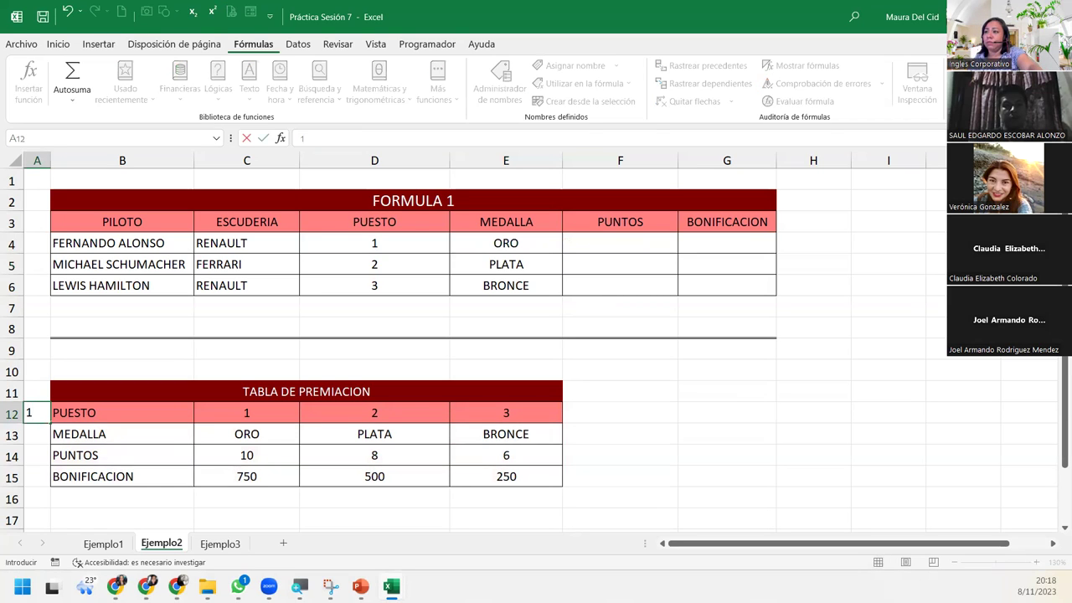
left_click(41, 432)
type("2")
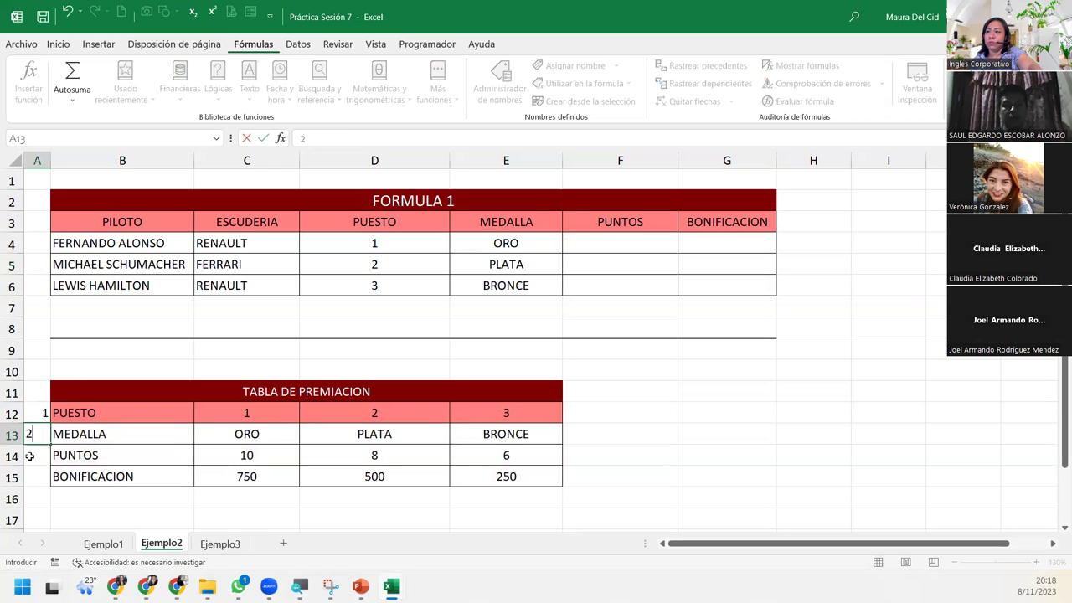
left_click(30, 456)
type("3")
left_click(31, 475)
type("4")
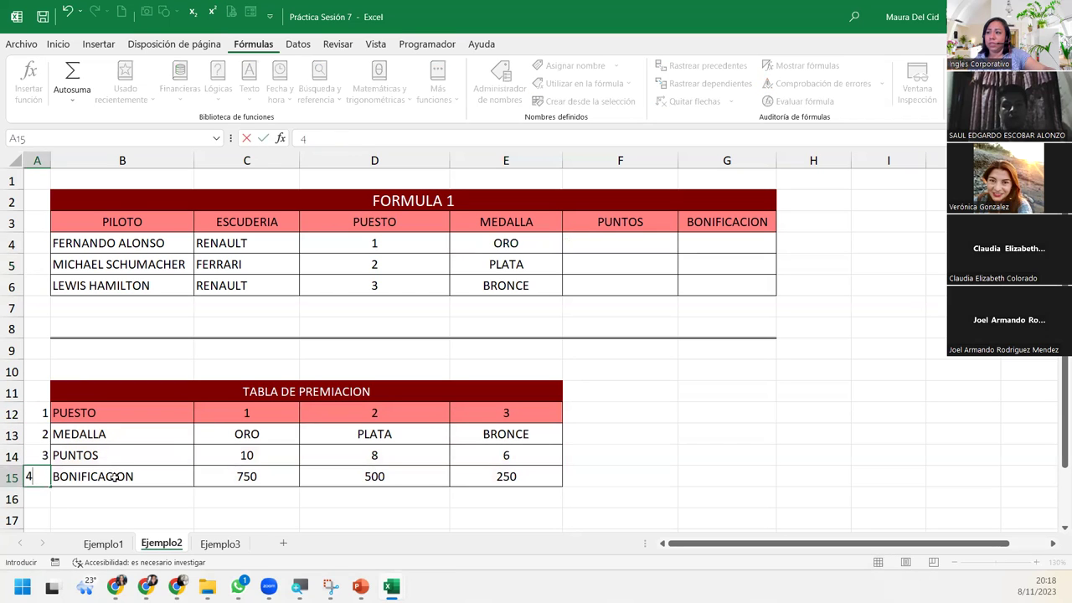
left_click(114, 476)
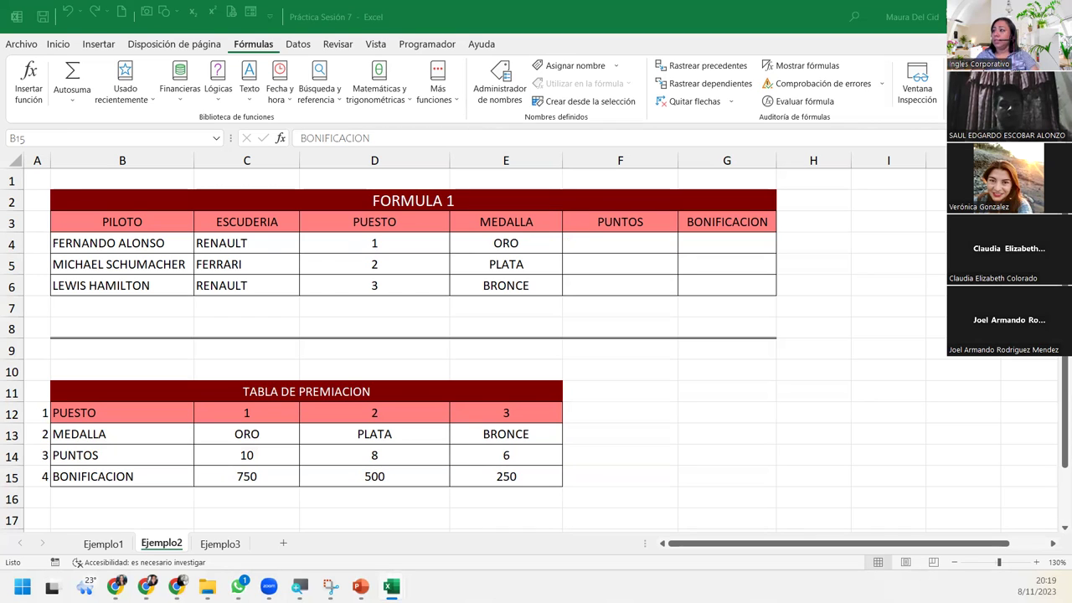
- Review E4's formula, then start a =BUSCARH( formula in F4 from the autocomplete list
left_click(521, 238)
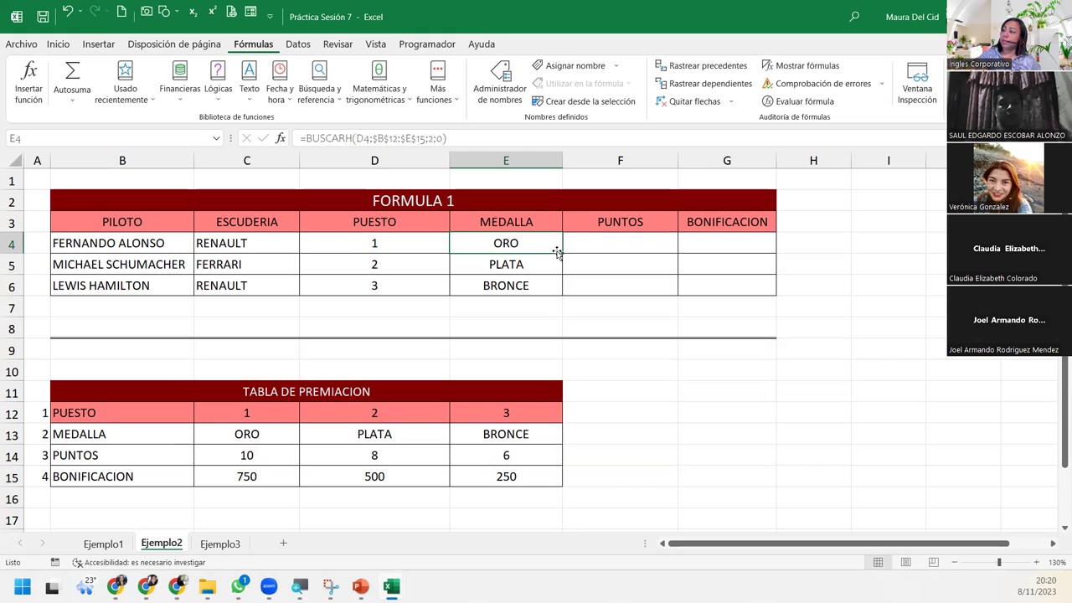
left_click(604, 247)
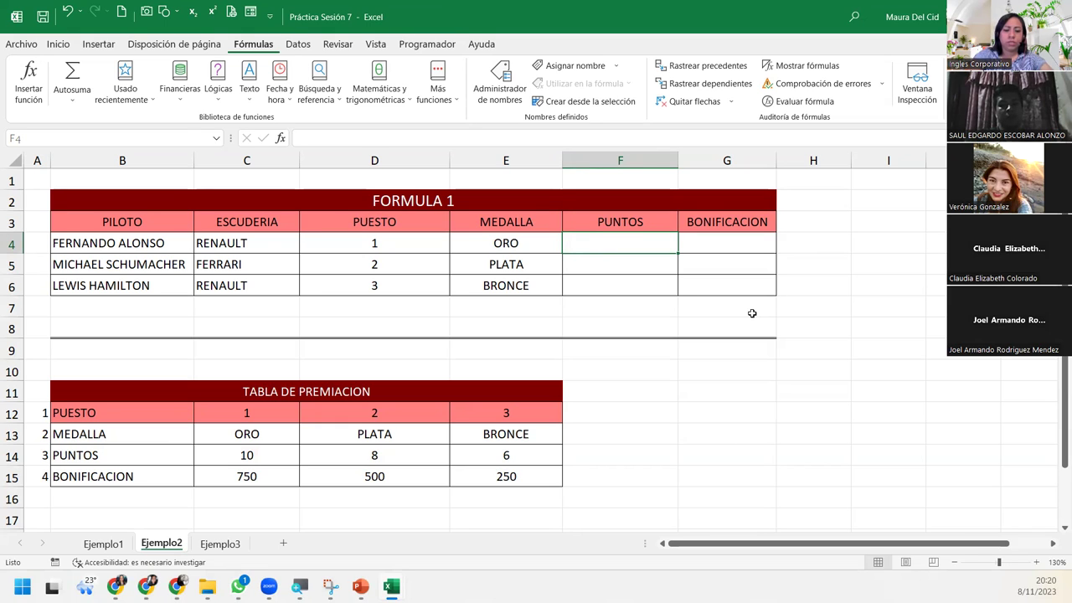
type("=busca")
double_click(641, 274)
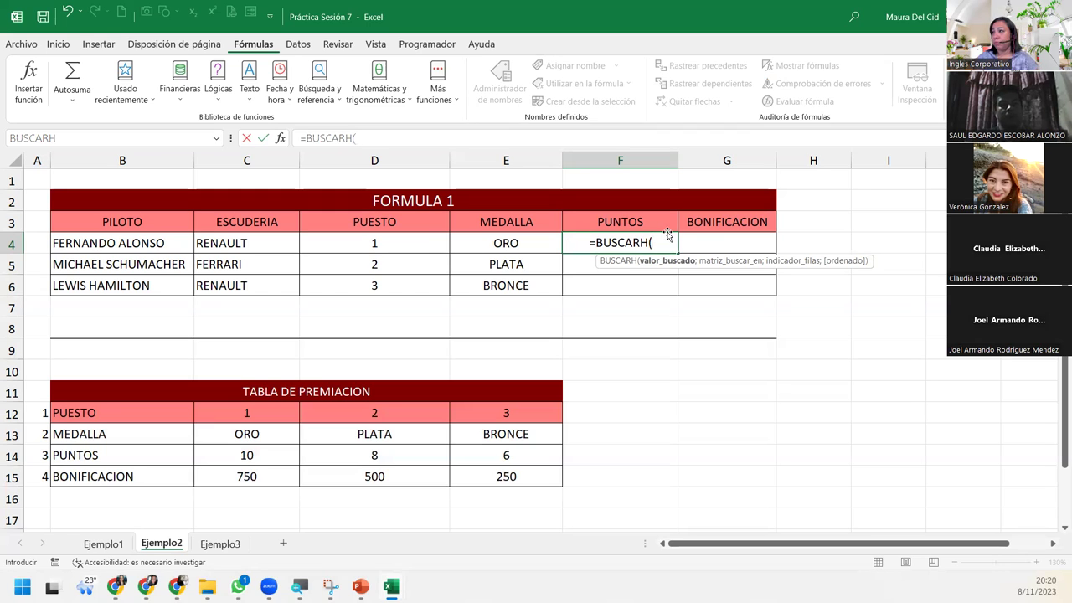
- Use D4 as the lookup value in F4's BUSCARH formula, followed by a semicolon
left_click(392, 239)
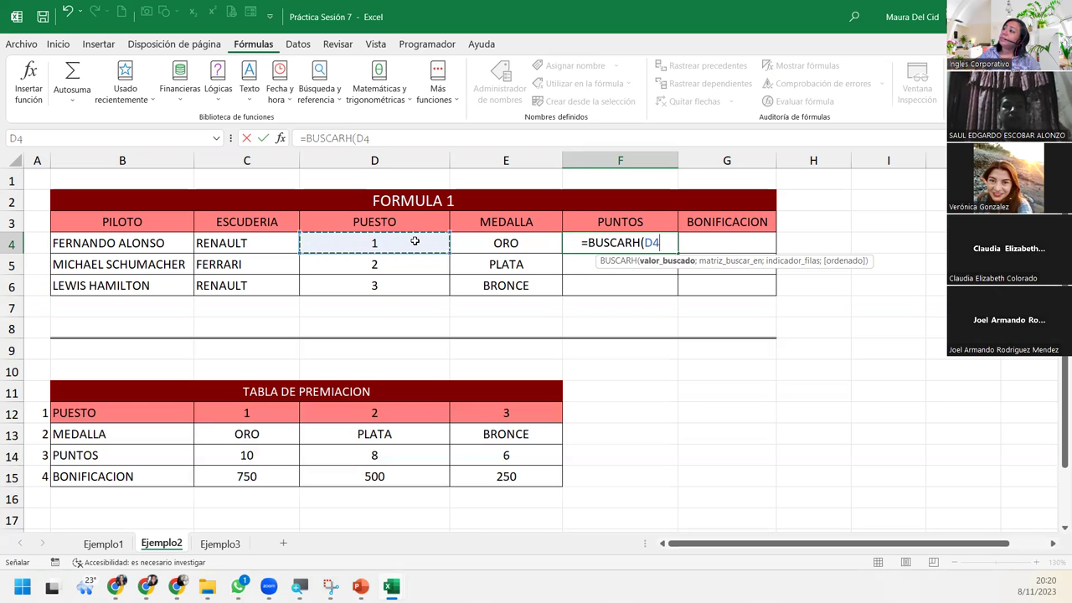
type(";")
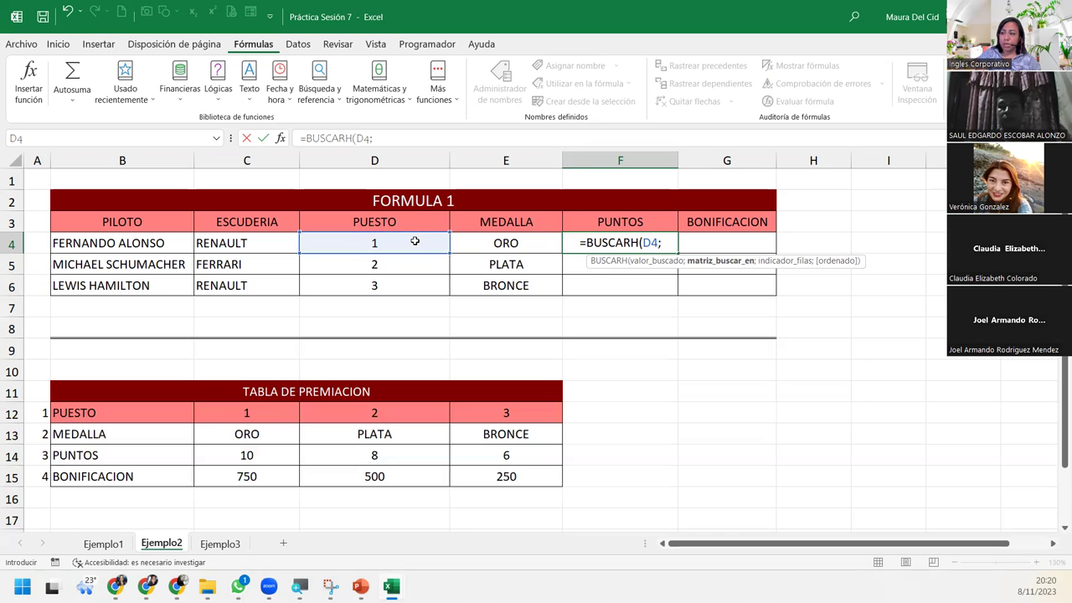
- Select B12:E15 as F4's table range and lock it as $B$12:$E$15
left_click(161, 410)
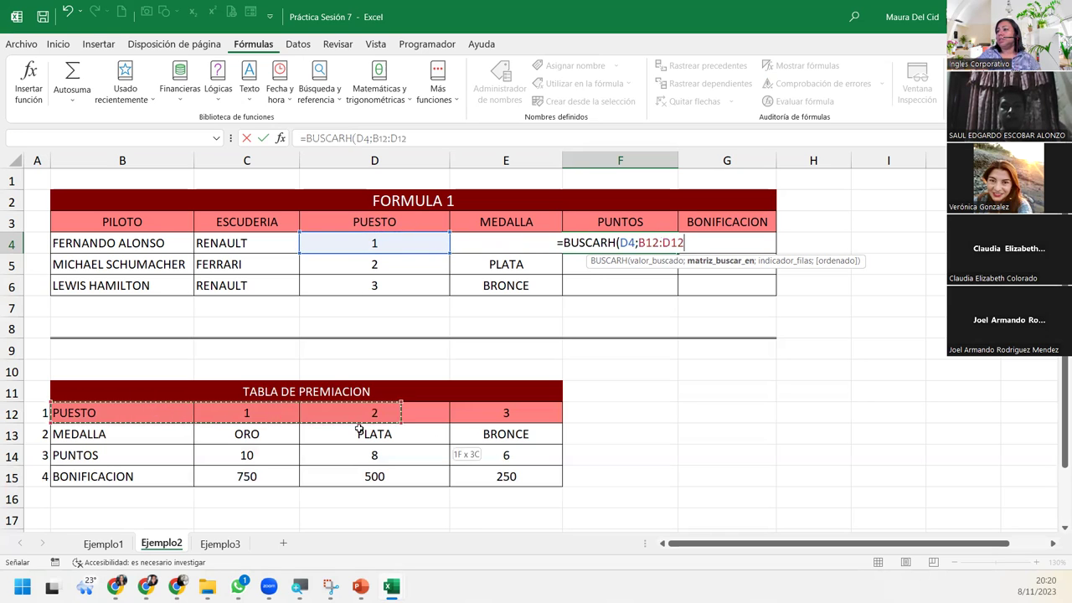
left_click_drag(162, 410, 485, 469)
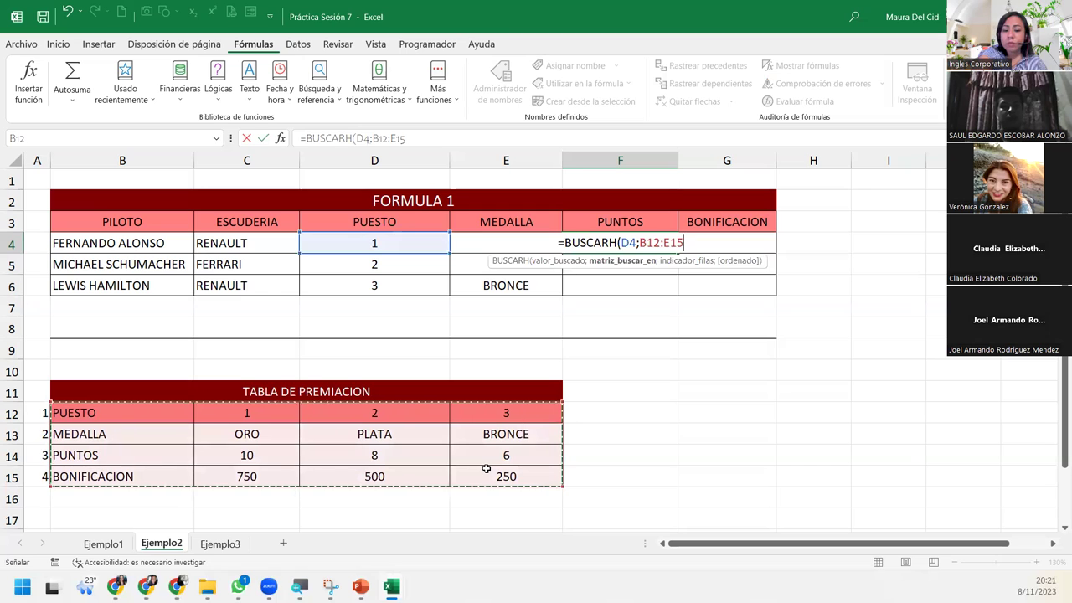
key("F4")
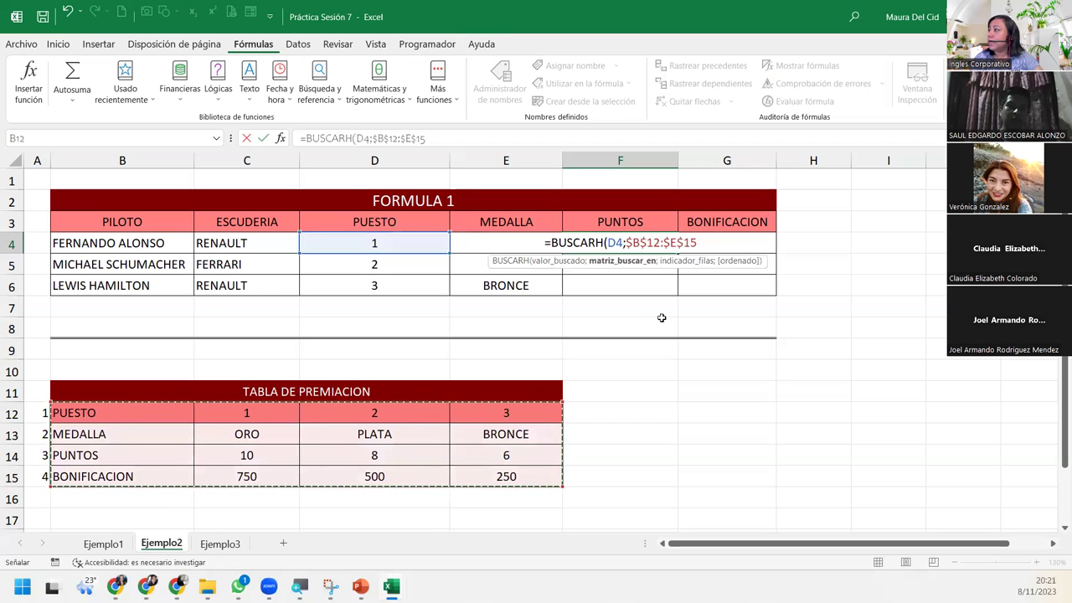
- Finish F4 with row 3 and match 0, then fill to F6, giving 10, 8 and 6
type(";")
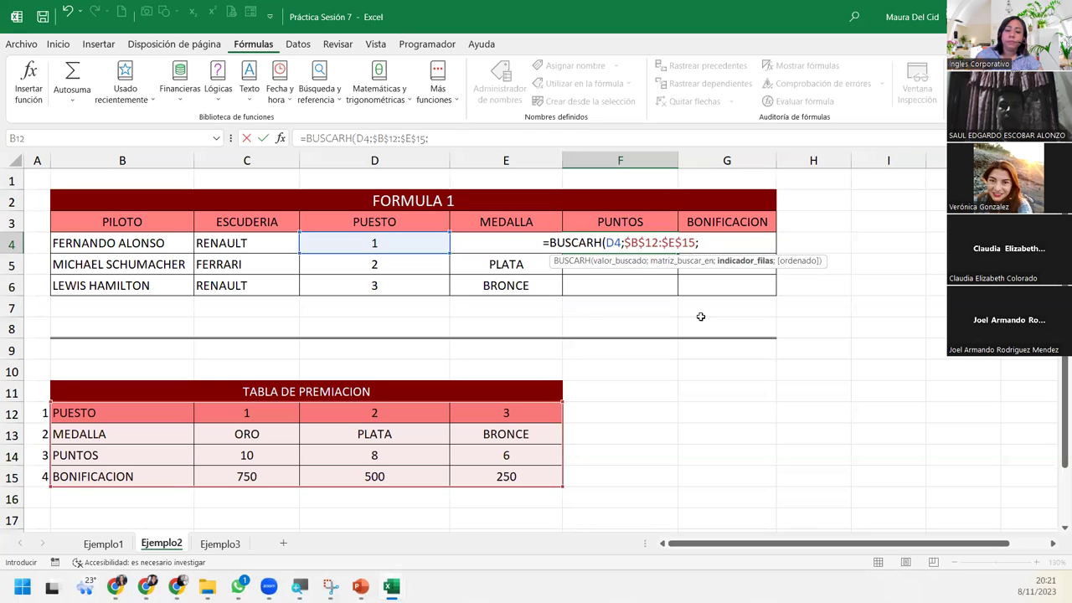
type("3")
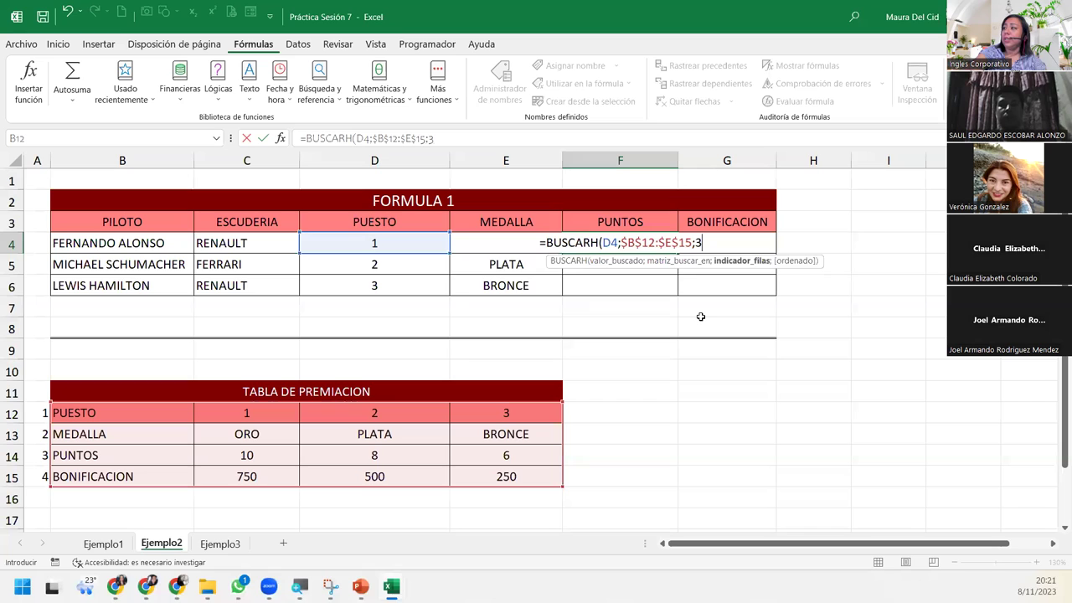
type(";")
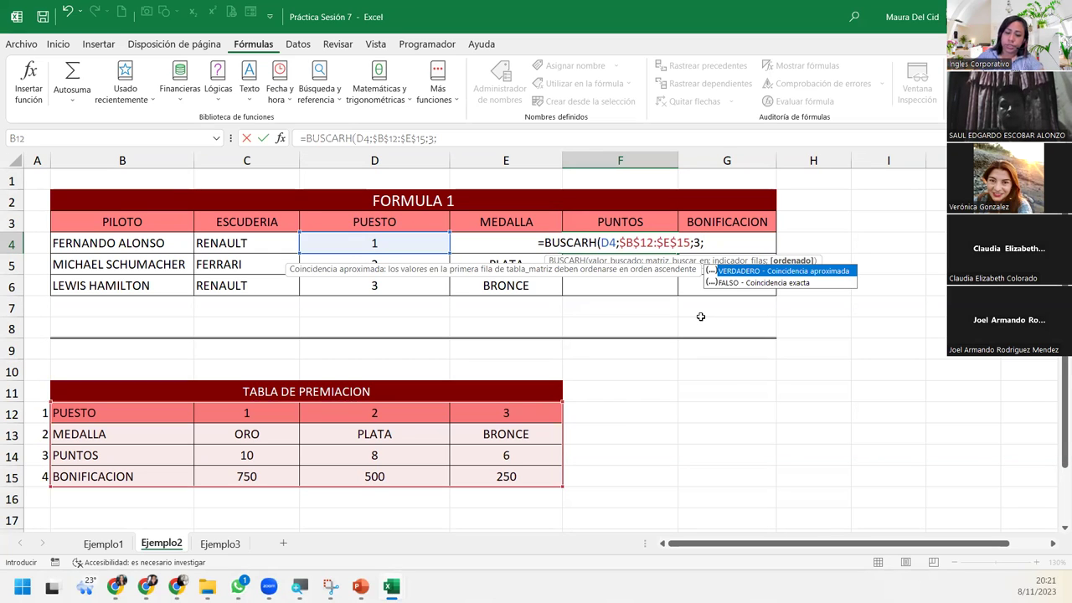
type("0")
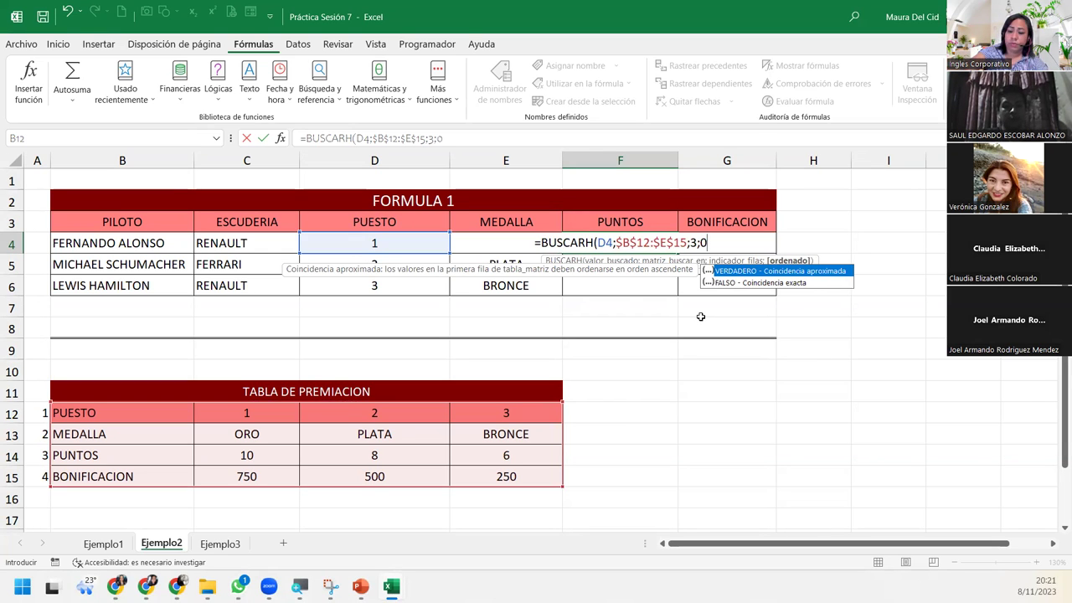
type(")")
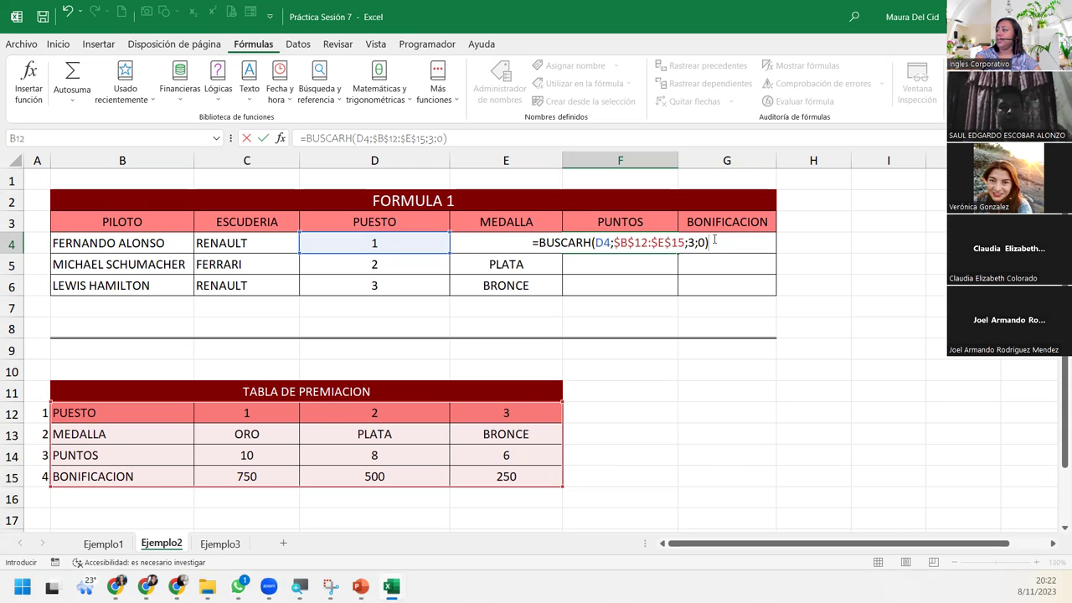
key("Return")
left_click(657, 243)
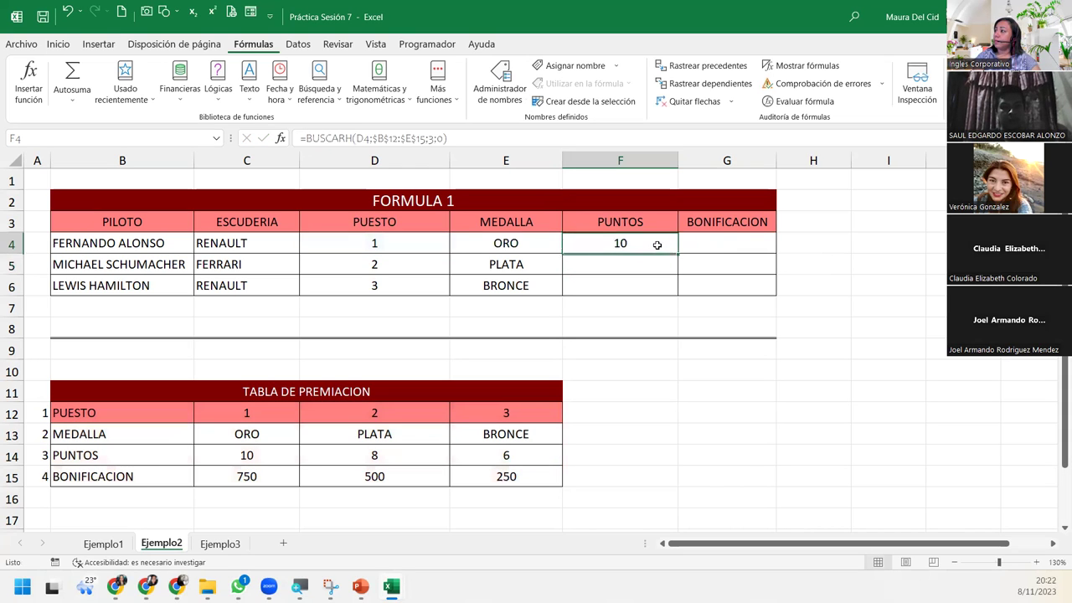
left_click_drag(678, 251, 679, 284)
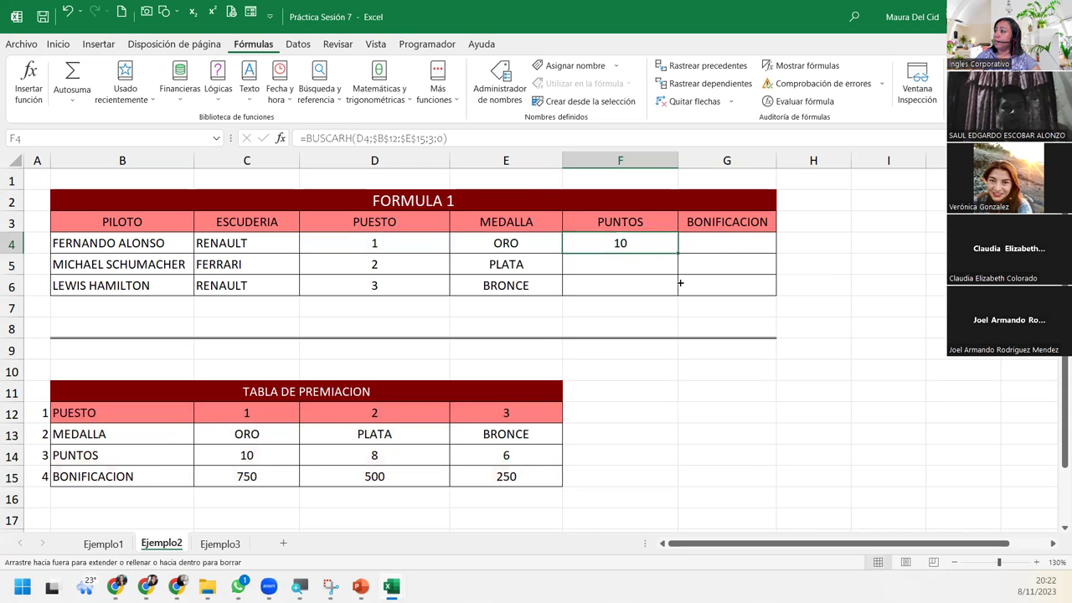
left_click(717, 241)
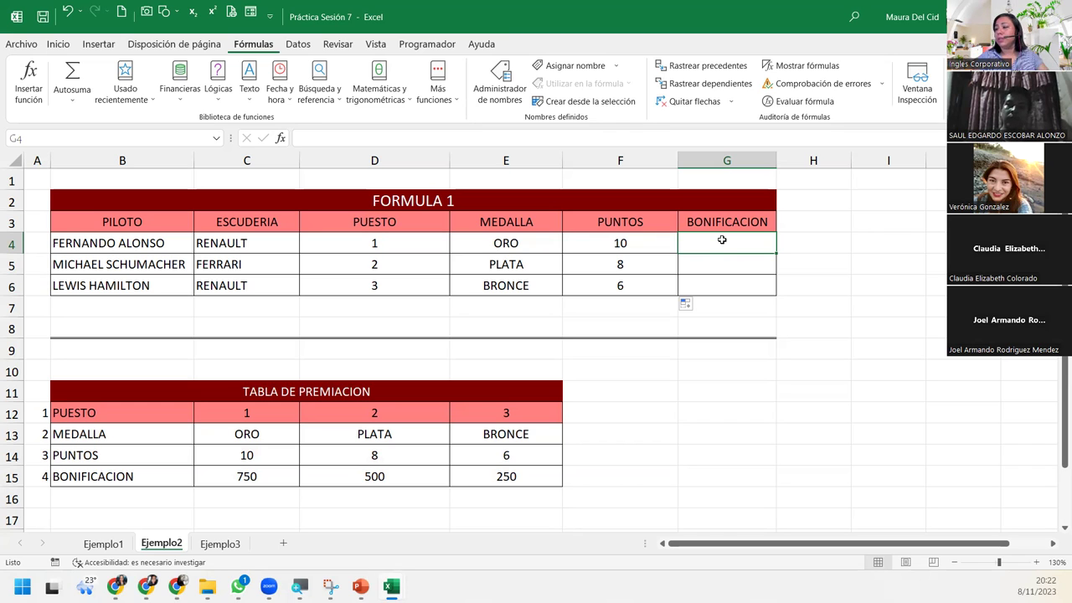
- Start G4's formula as =BUSCARH(D4;$B$12:$E$15 with the prize table range made absolute
type("=b")
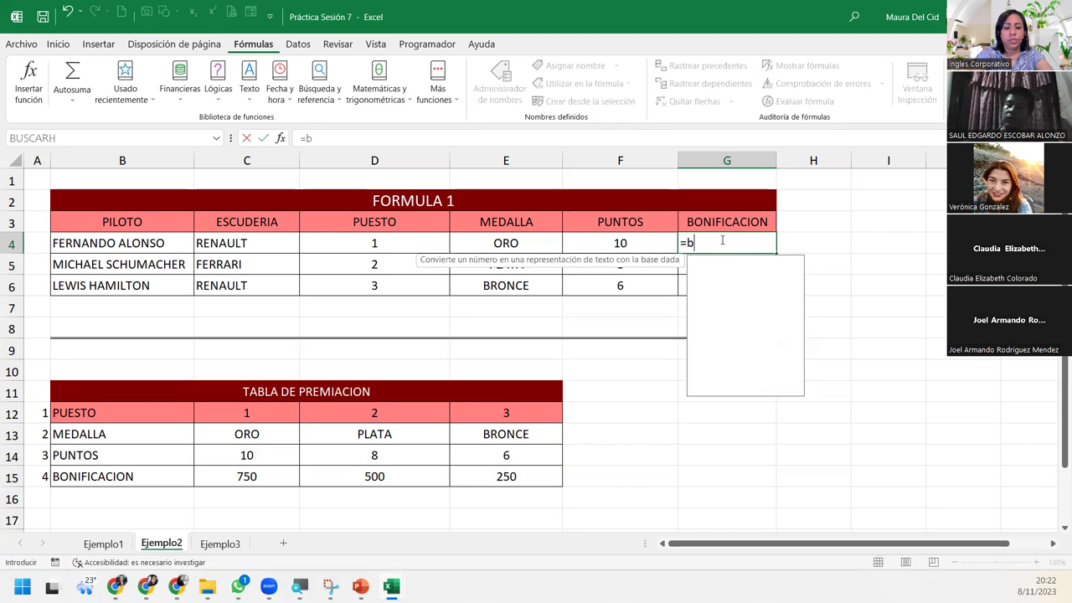
type("uscar")
key("Down")
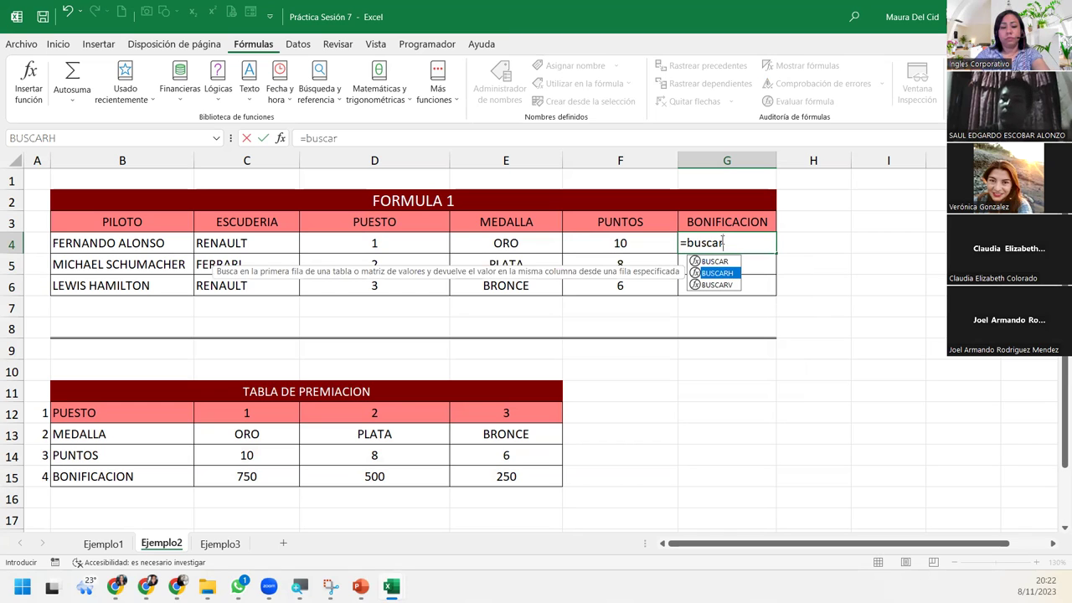
key("Tab")
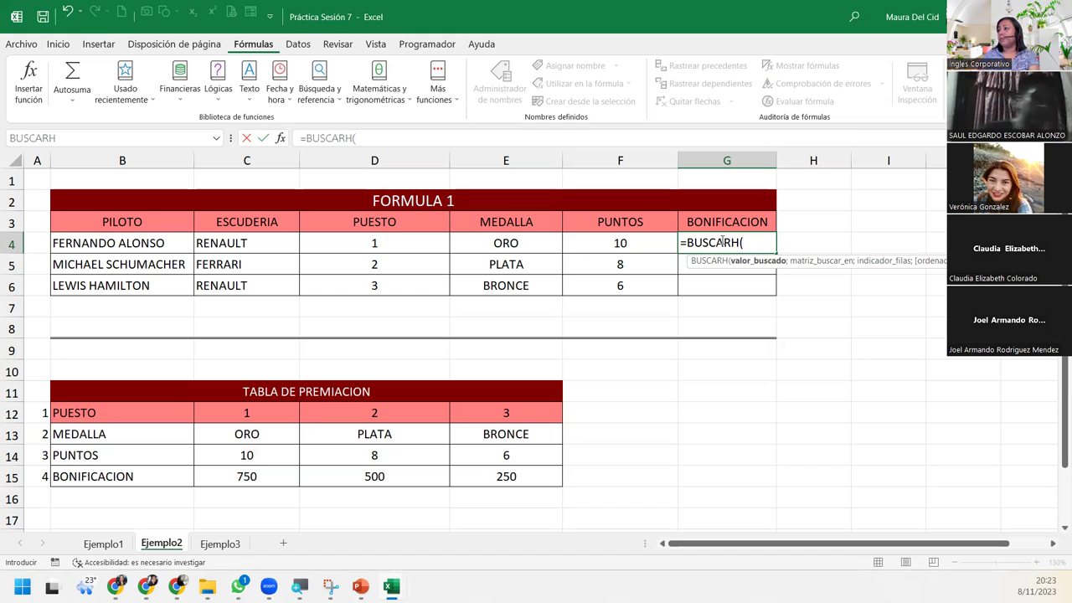
left_click(363, 242)
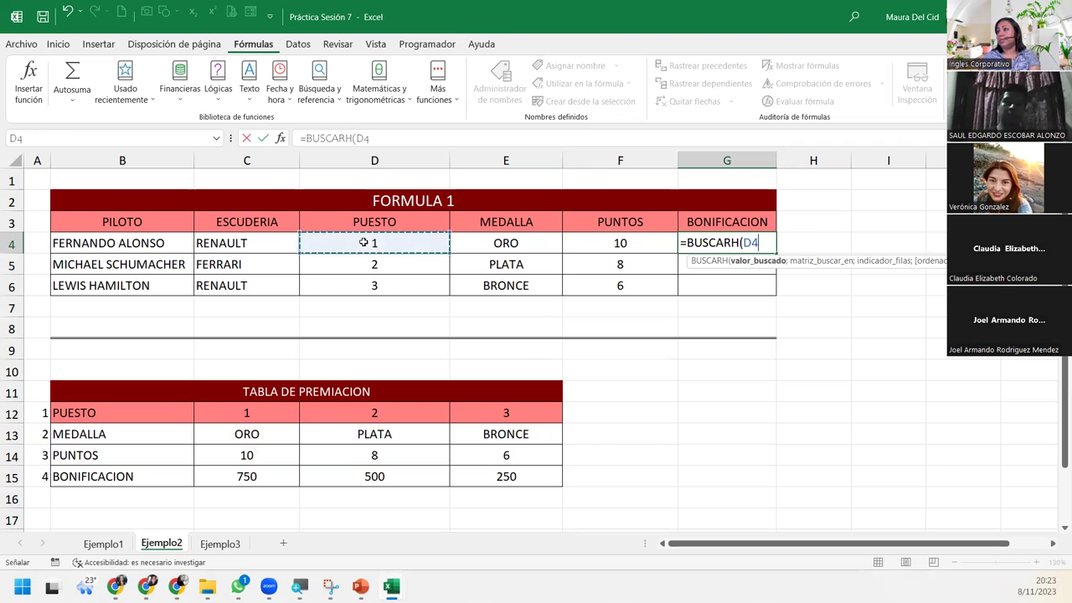
type(";")
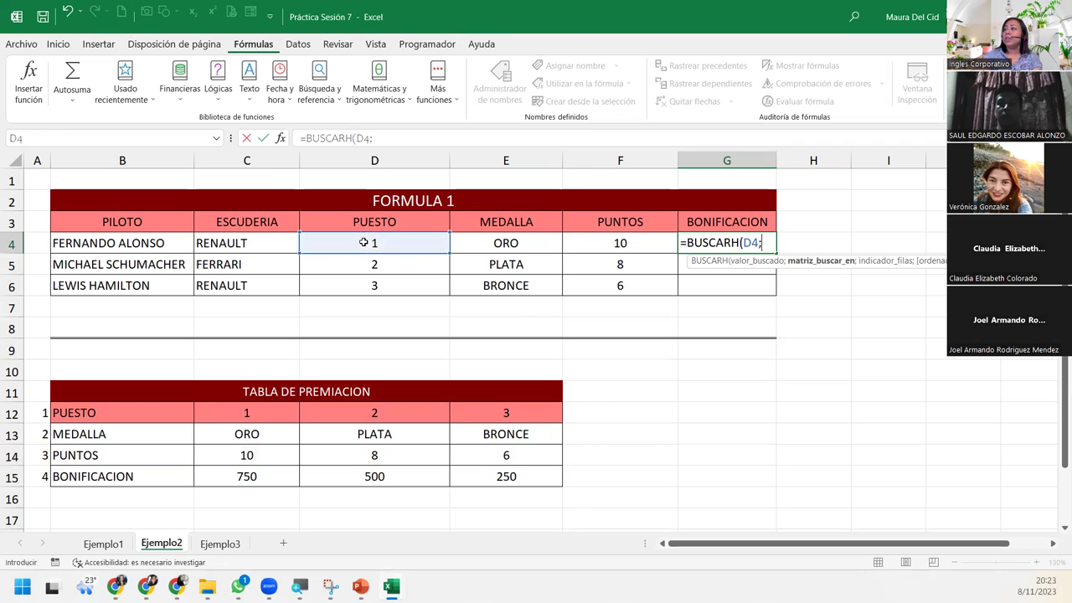
left_click_drag(57, 412, 488, 473)
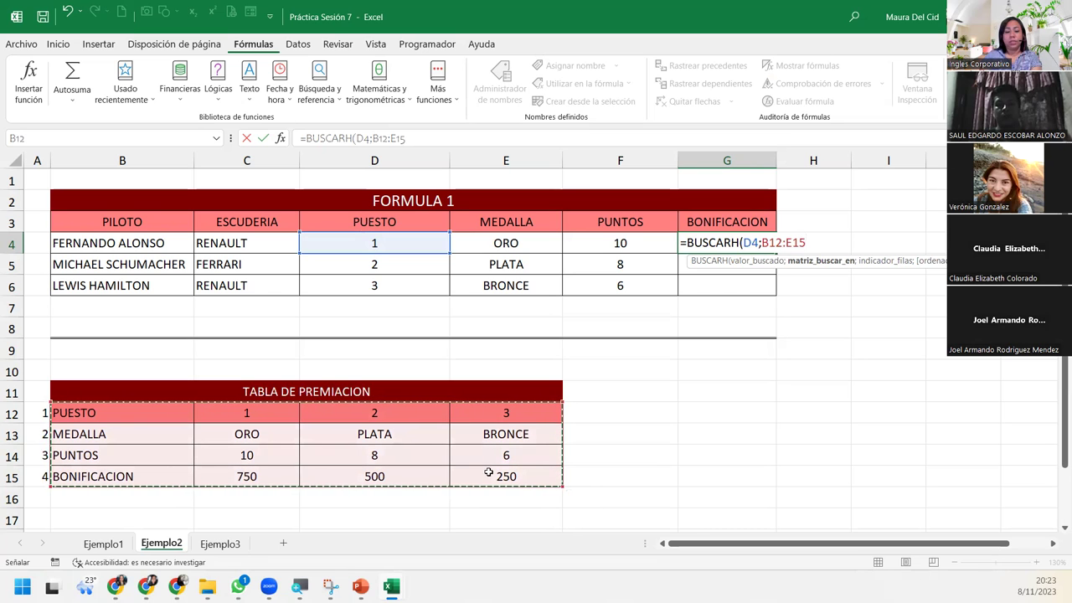
key("F4")
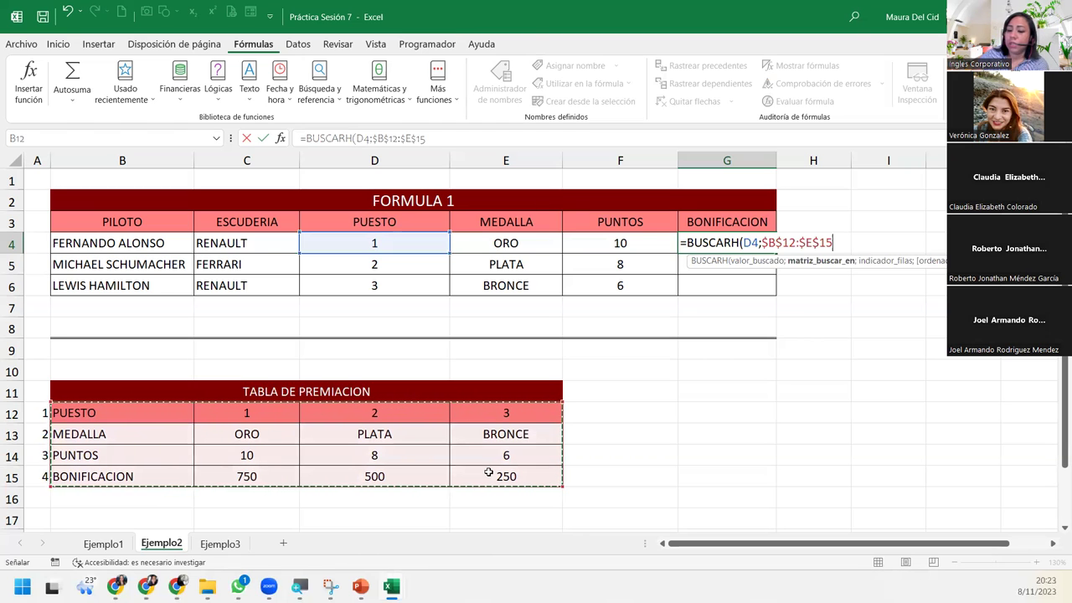
- Complete G4 as =BUSCARH(D4;$B$12:$E$15;4;0) so it shows $ 750.00
type(";4")
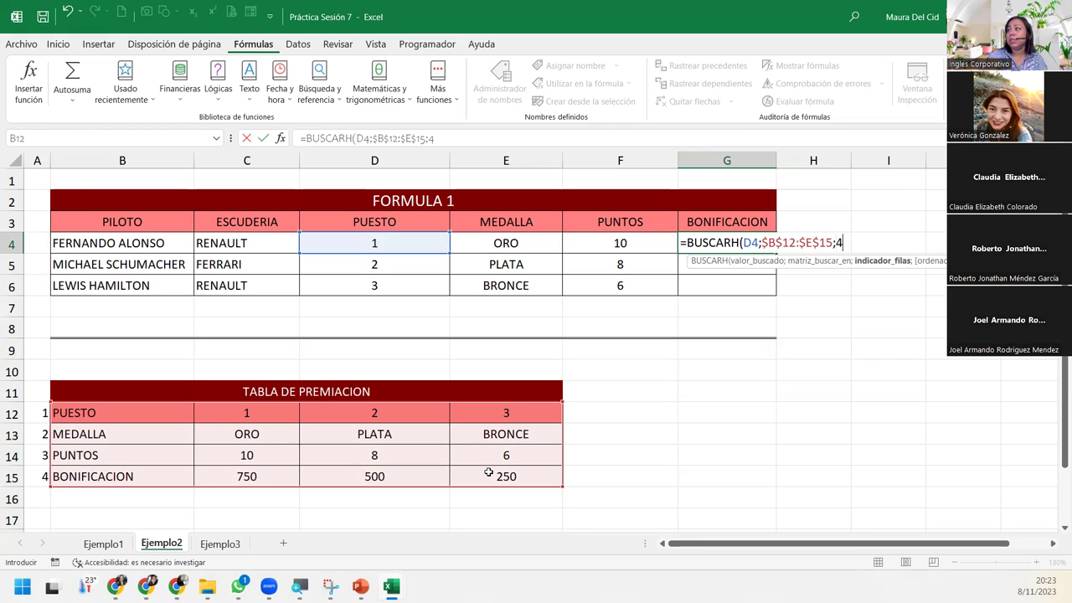
type(";")
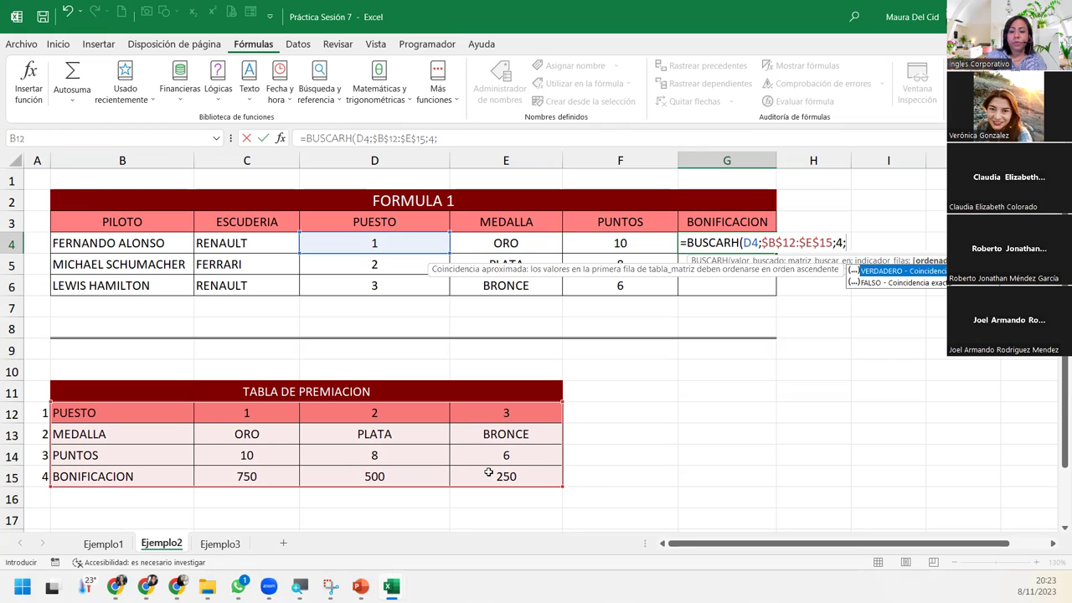
type("0)")
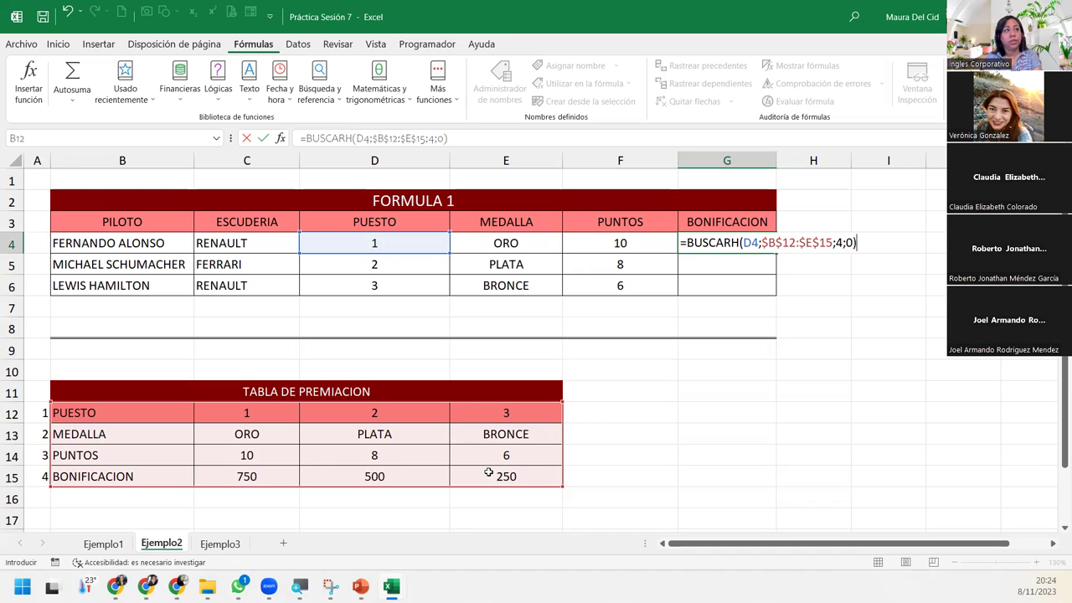
key("Return")
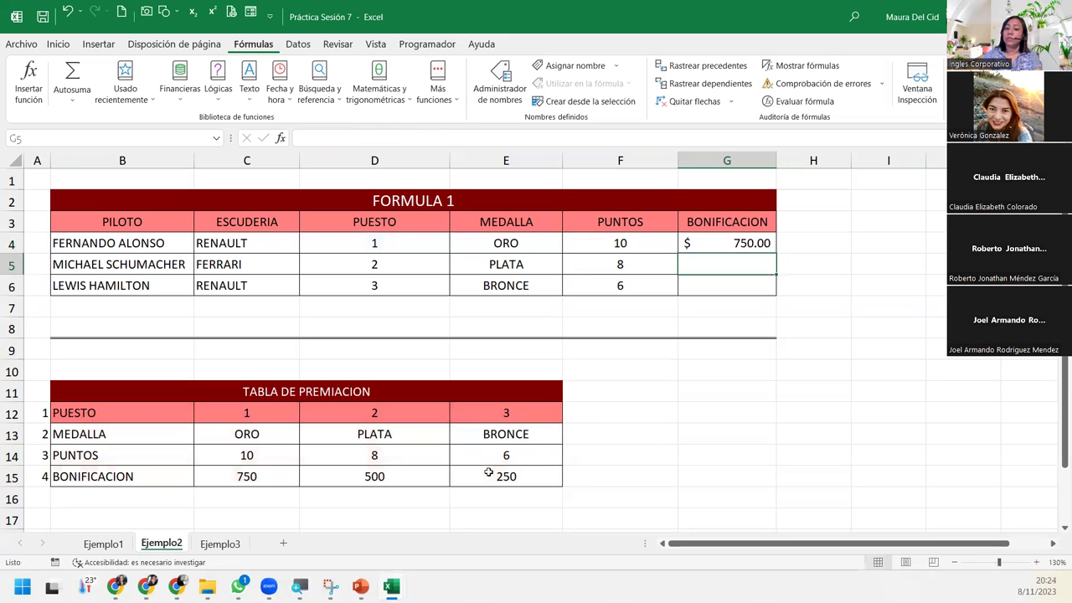
- Fill G4's bonus formula down to G6, giving $ 500.00 and $ 250.00
left_click(747, 235)
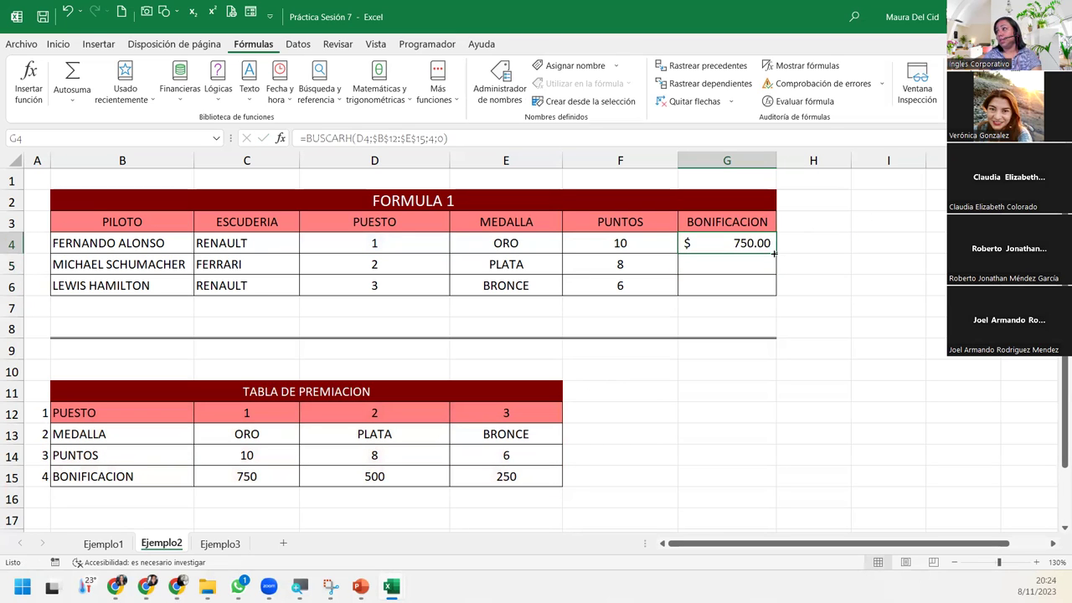
left_click_drag(776, 253, 751, 289)
left_click(675, 310)
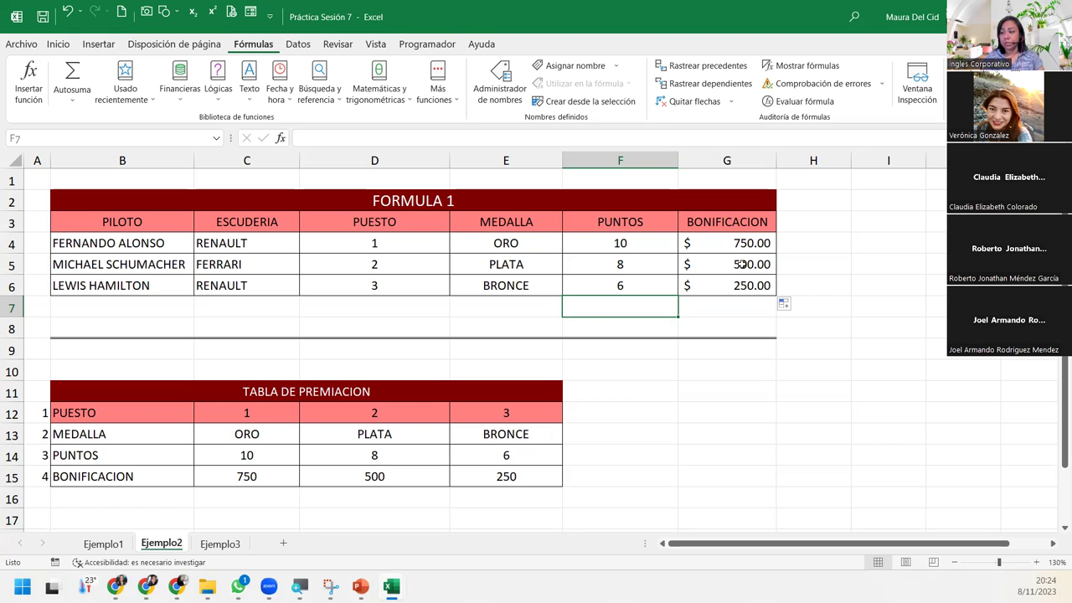
- Switch to the Ejemplo3 sheet and review the first winner's points, promotion and empty Premio column
left_click(220, 543)
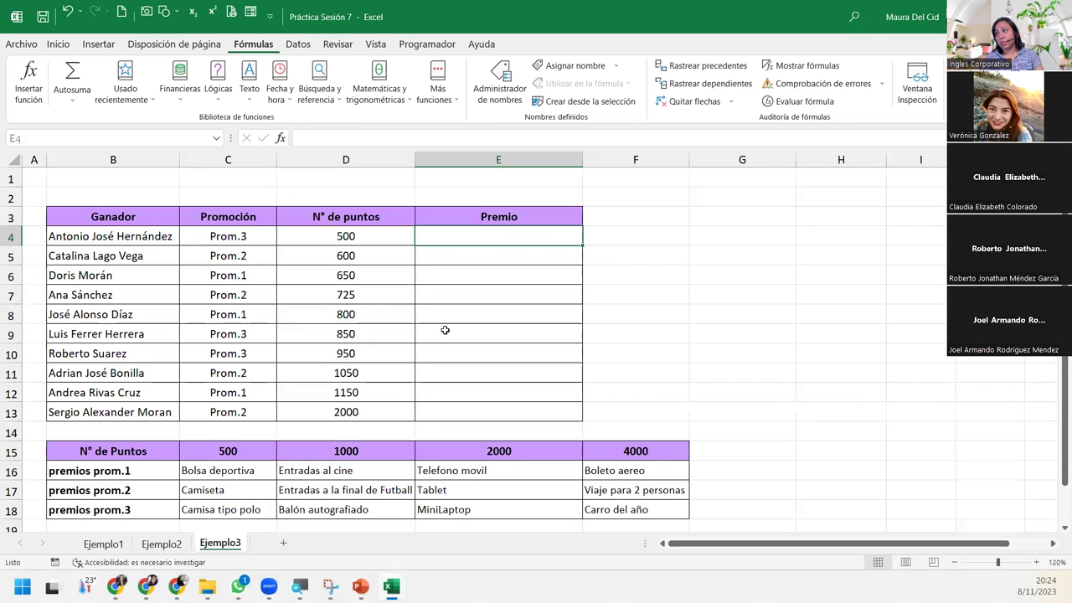
scroll(444, 330, "down", 1)
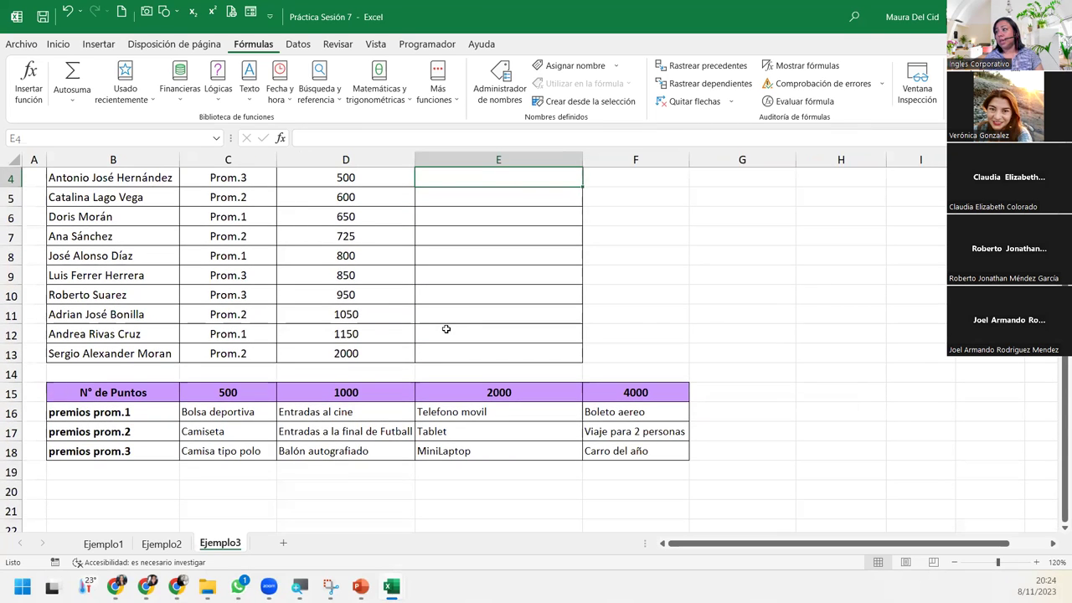
scroll(446, 329, "up", 1)
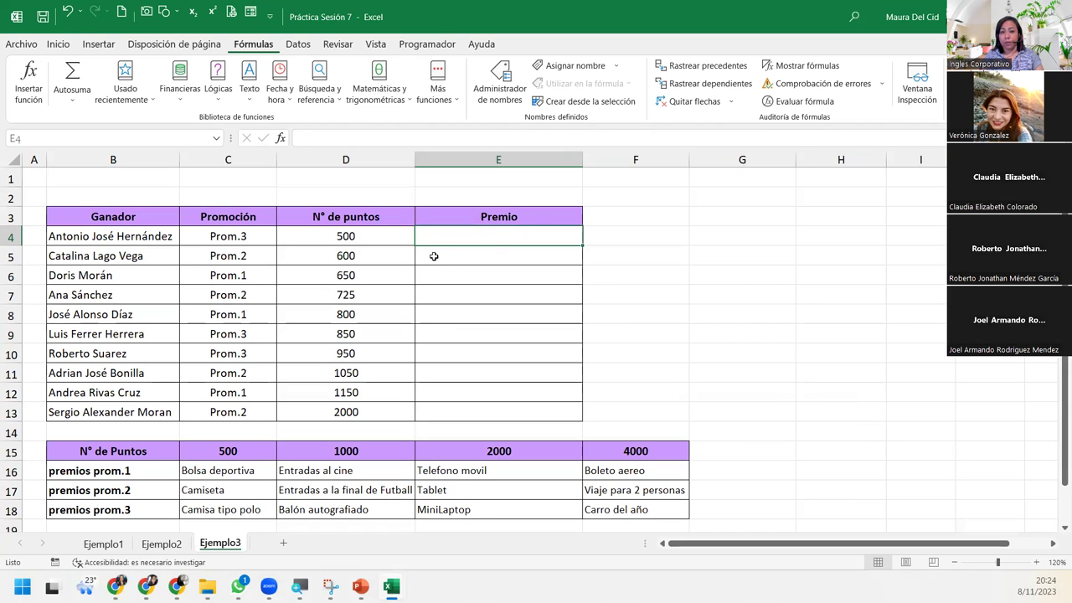
left_click(363, 233)
left_click(452, 230)
left_click(473, 219)
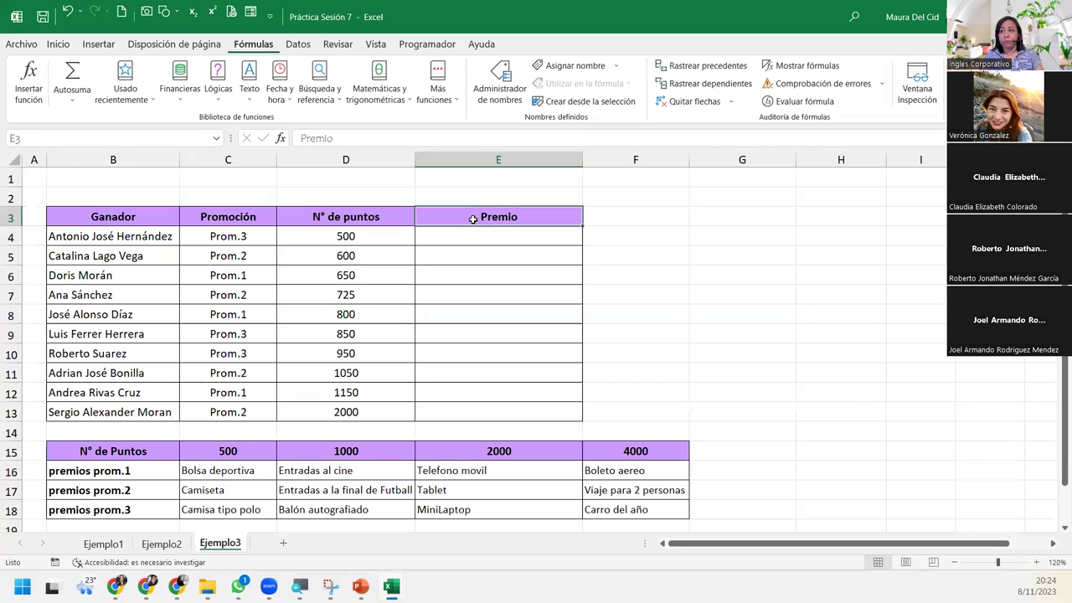
left_click(452, 230)
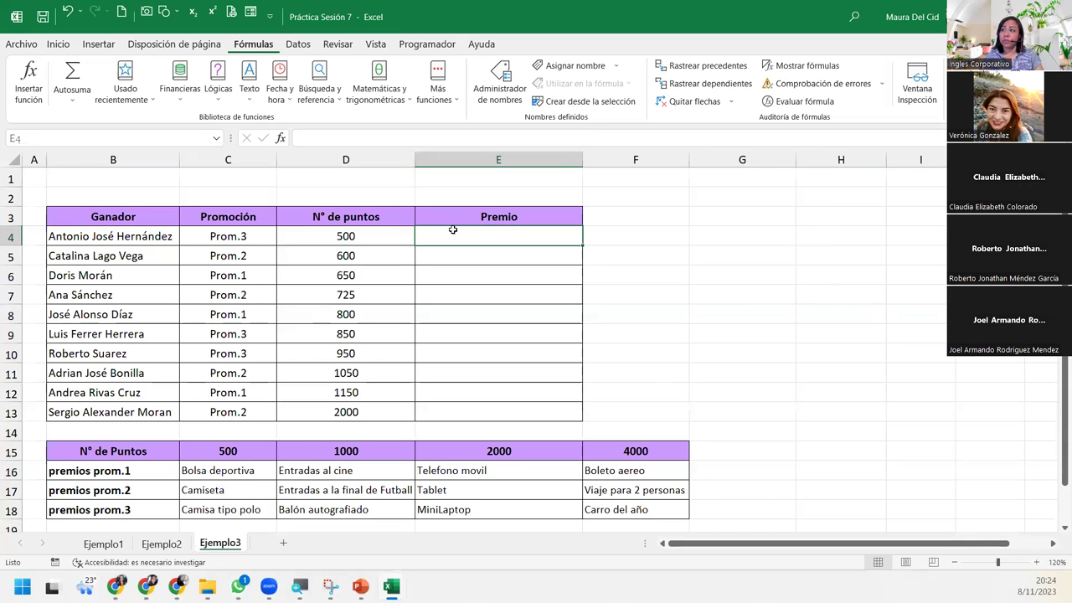
left_click(191, 242)
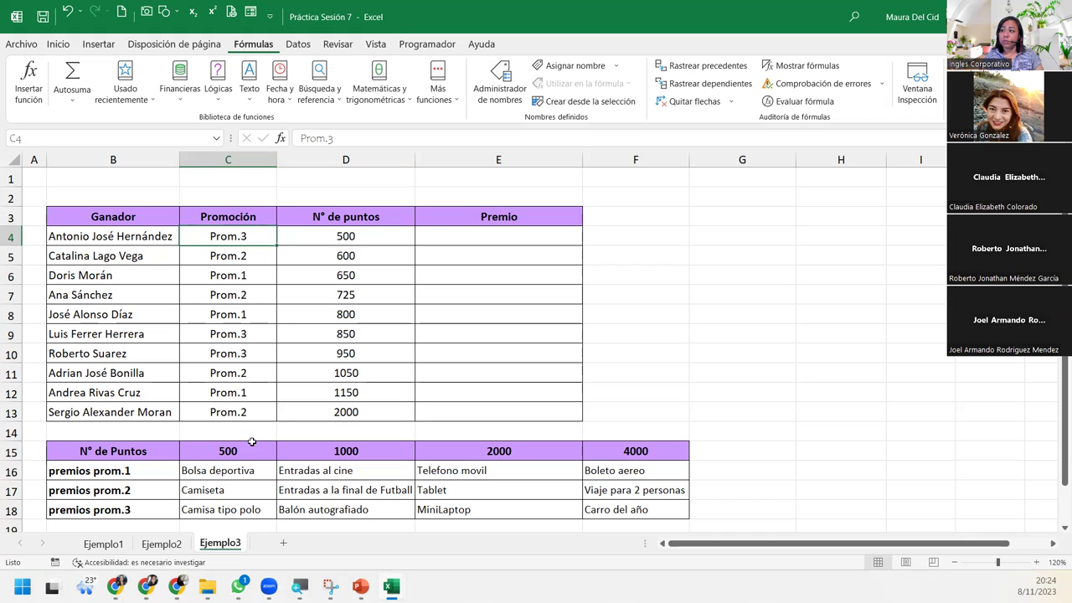
- Review the prize table's promotion rows and point thresholds from 500 up to 4000
left_click(171, 469)
left_click(146, 489)
left_click(140, 512)
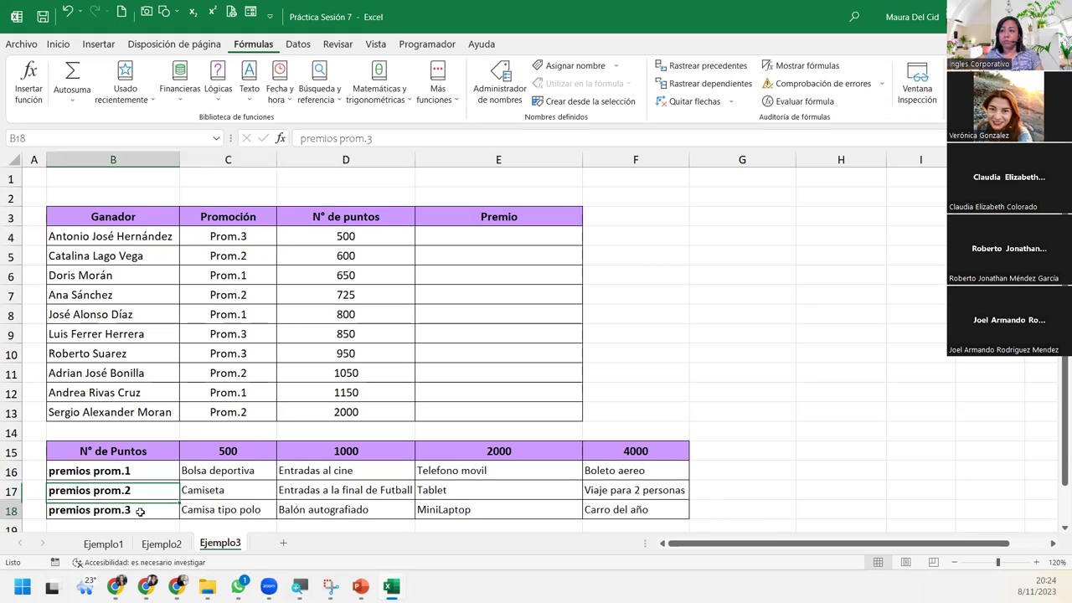
left_click(138, 475)
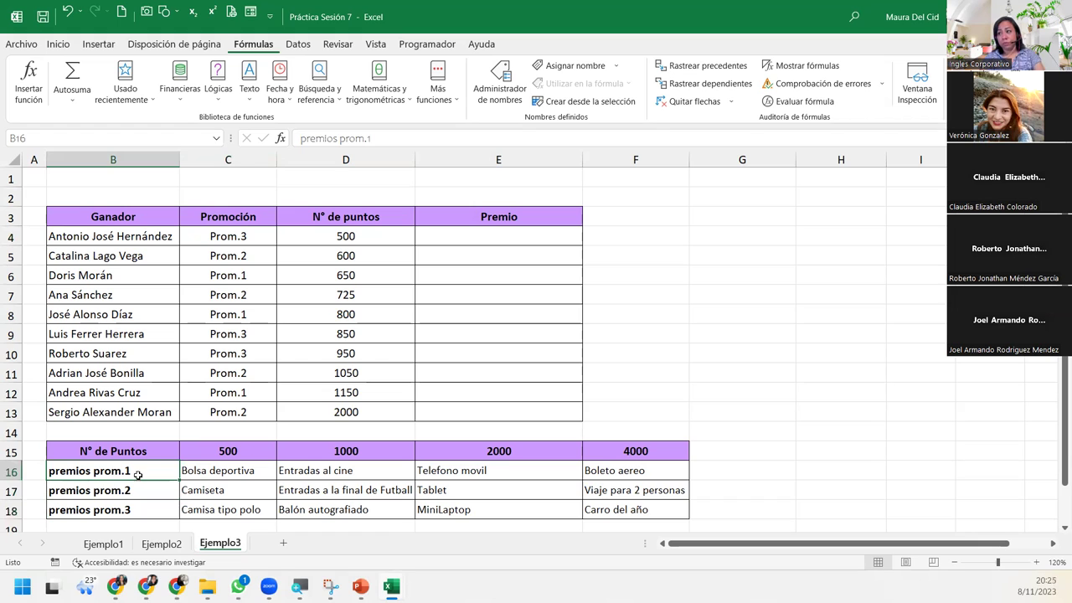
left_click(233, 449)
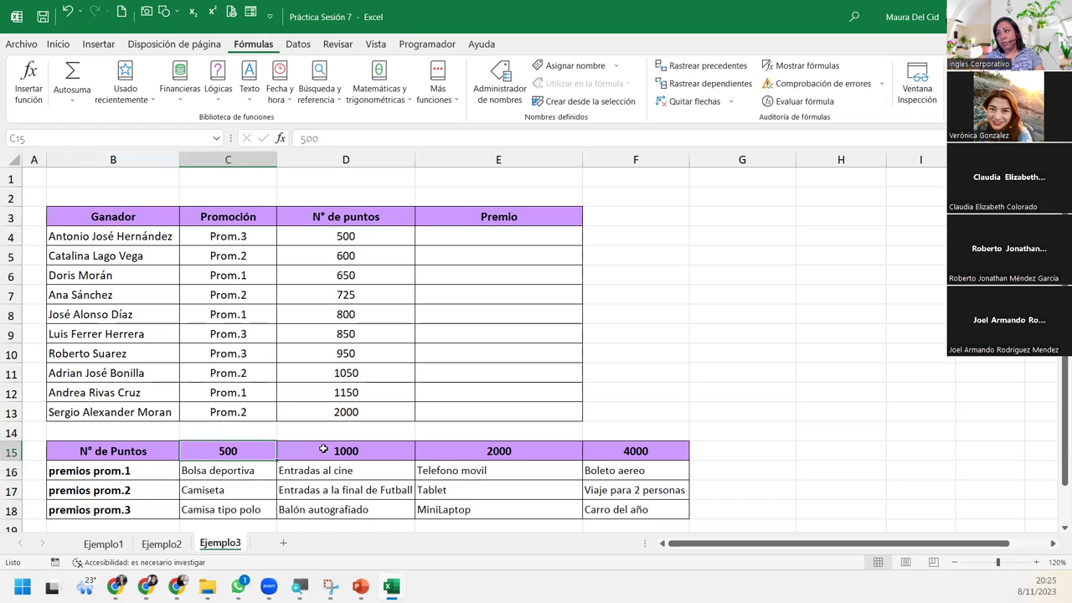
left_click(323, 449)
left_click(477, 444)
left_click(638, 444)
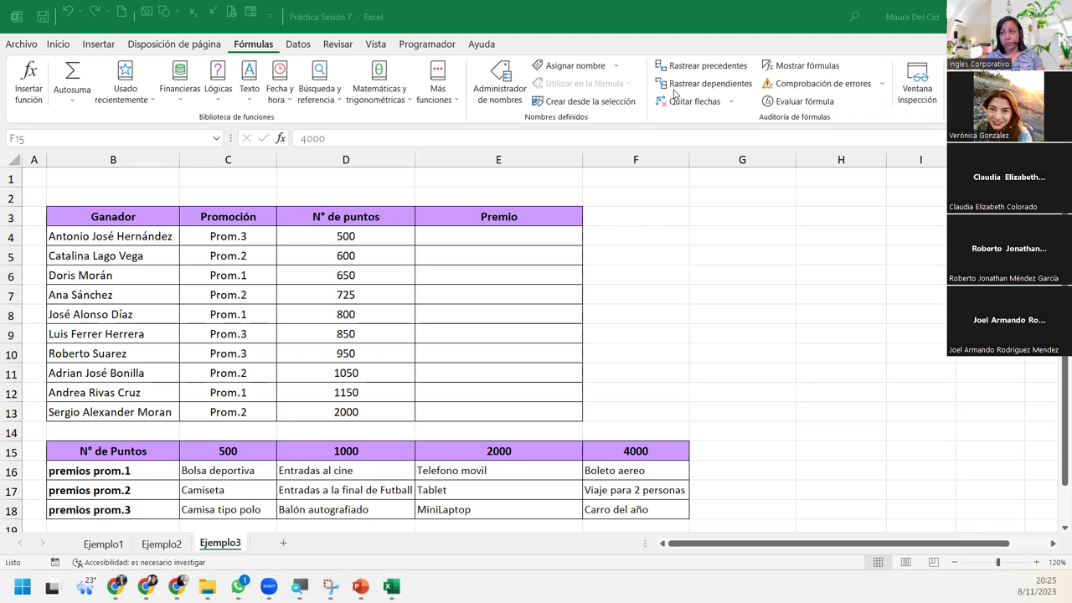
left_click(518, 234)
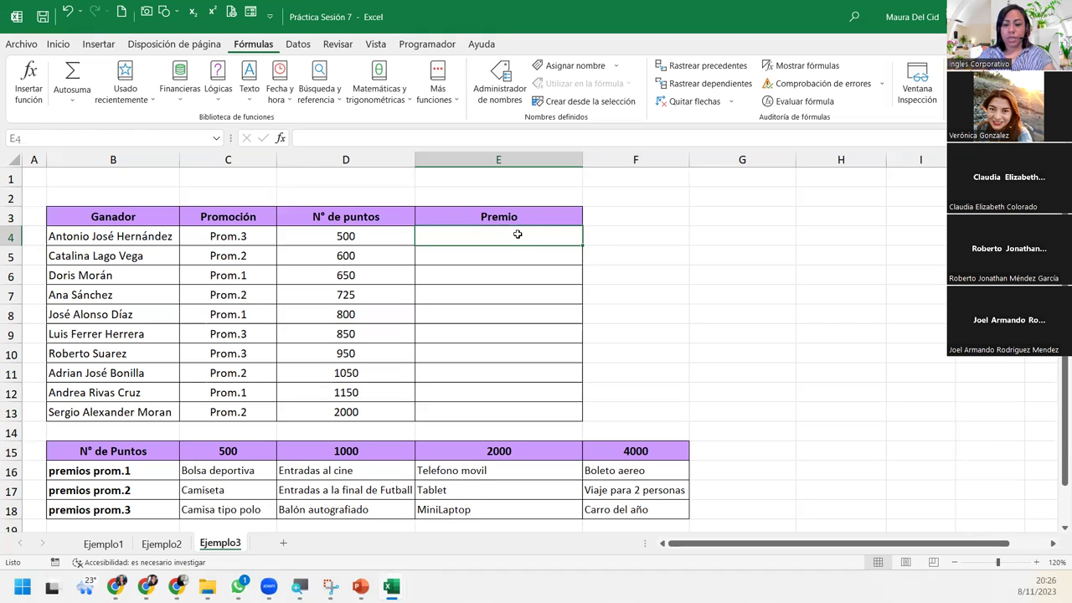
- Type =BUSCARH(D4;B15:F18;4;0) in E4 to look up D4's points in the prize table
type("=")
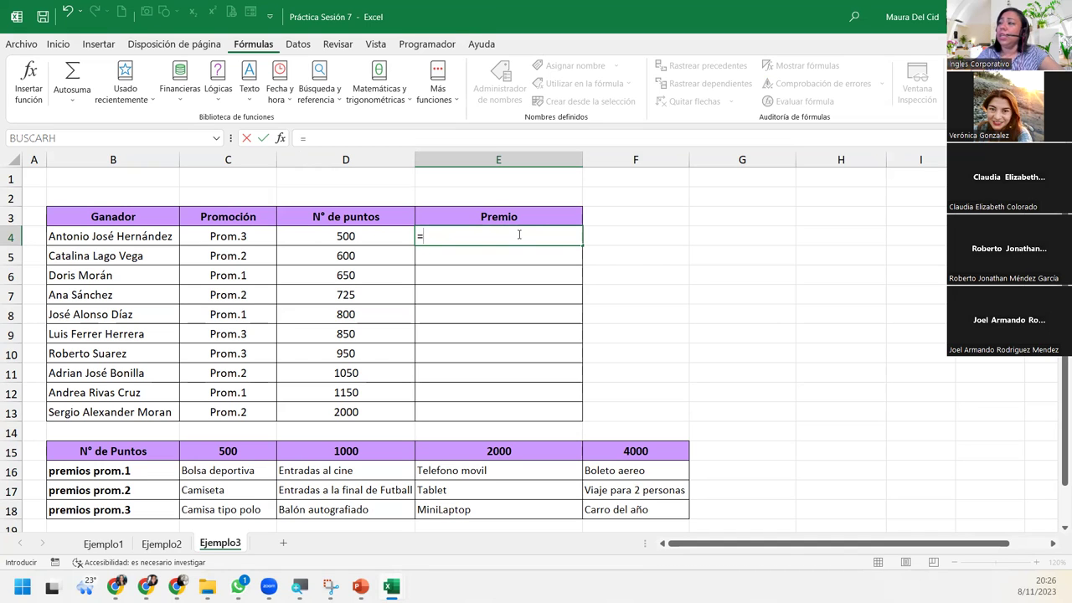
type("buscar")
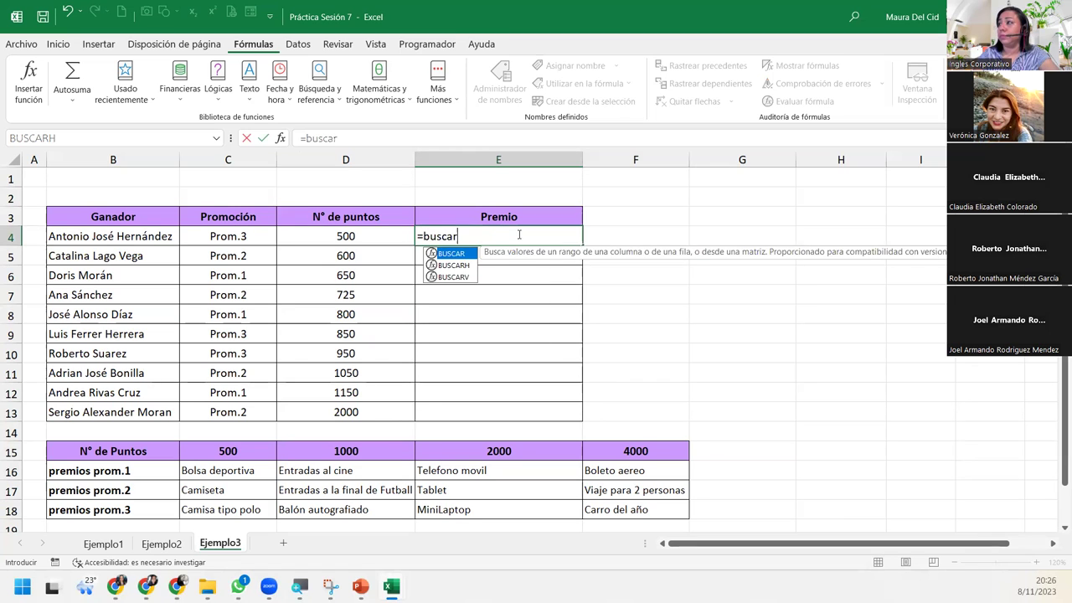
type("h")
key("Tab")
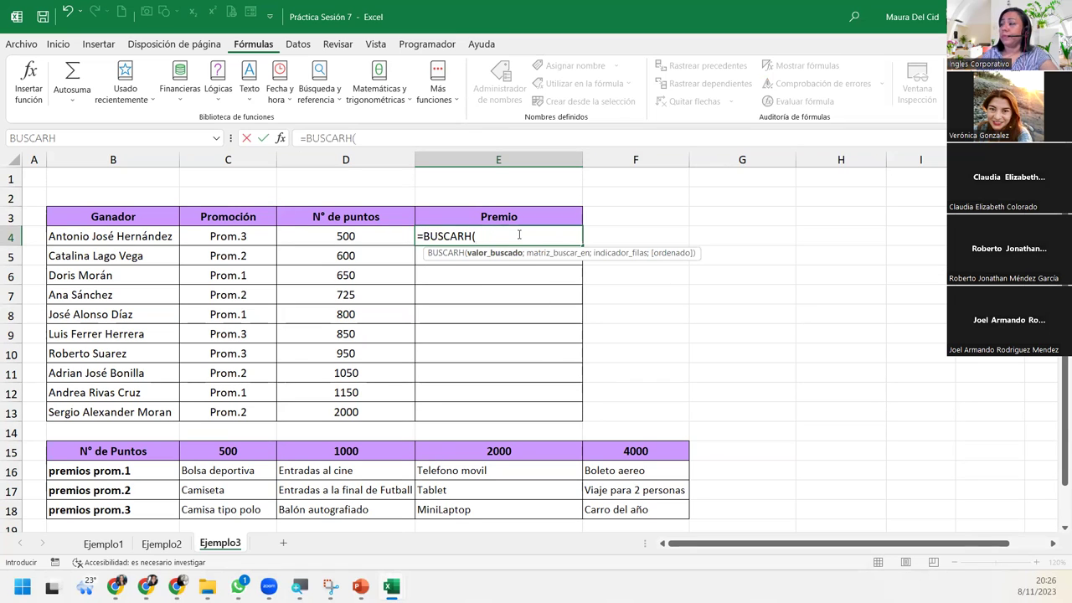
left_click(371, 236)
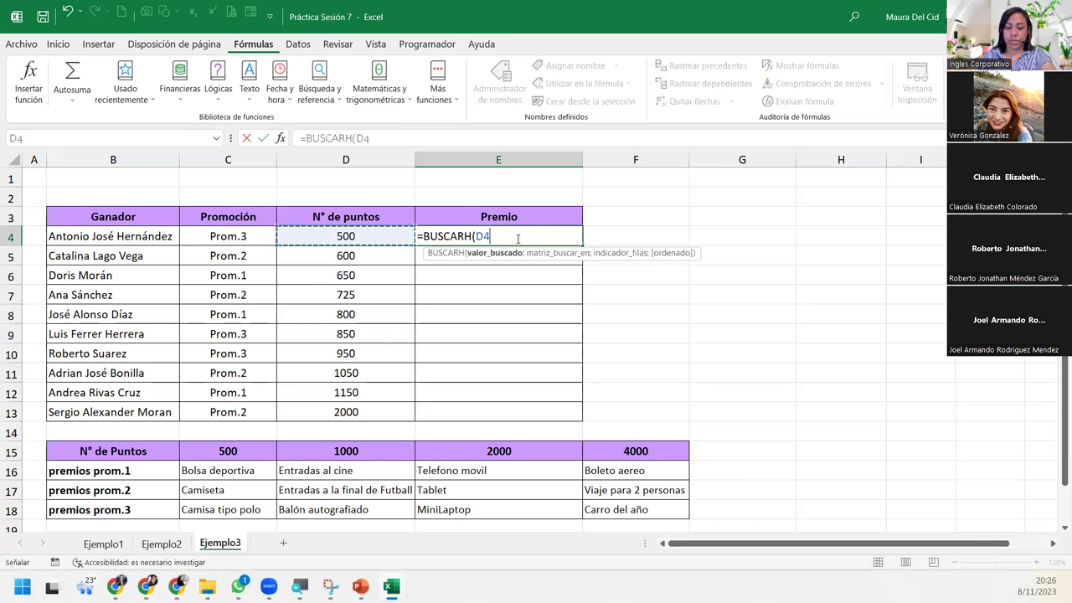
type(";")
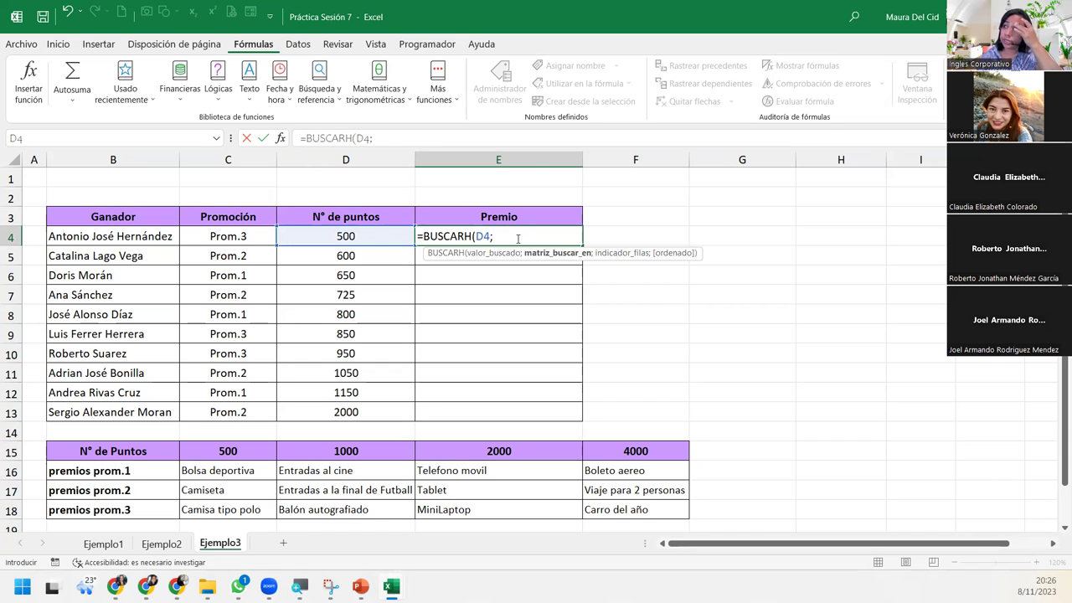
mouse_move(97, 451)
left_mouse_down()
mouse_move(429, 505)
mouse_move(624, 506)
left_mouse_up()
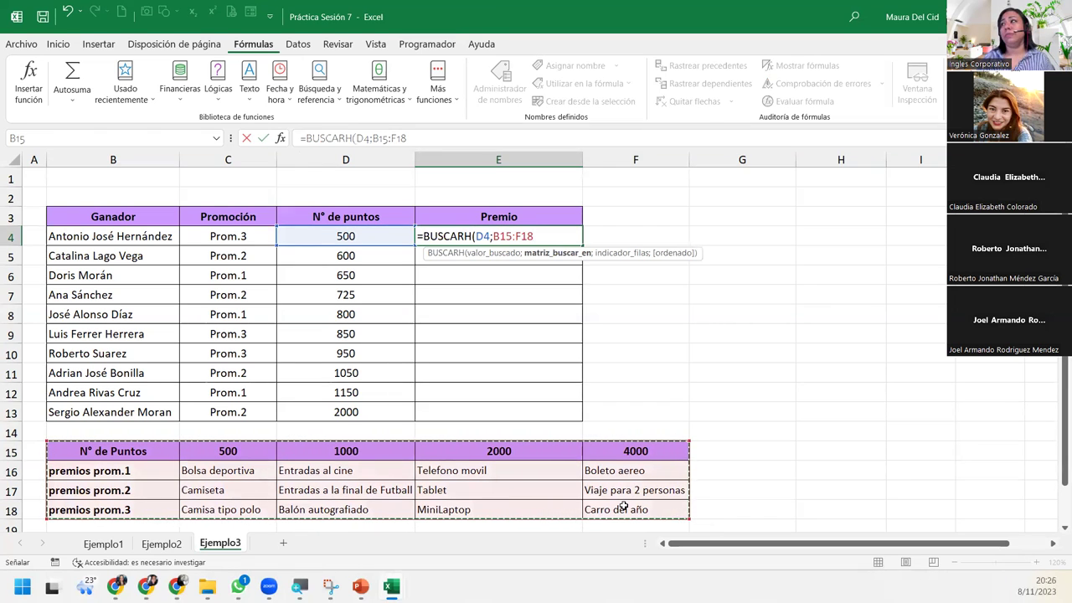
type(";")
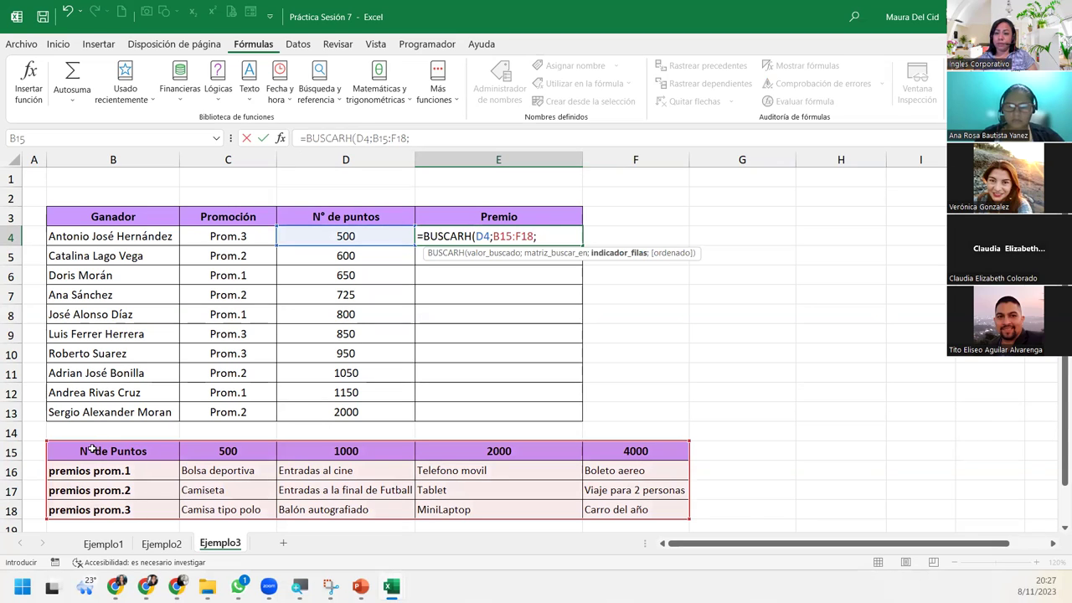
type("4;")
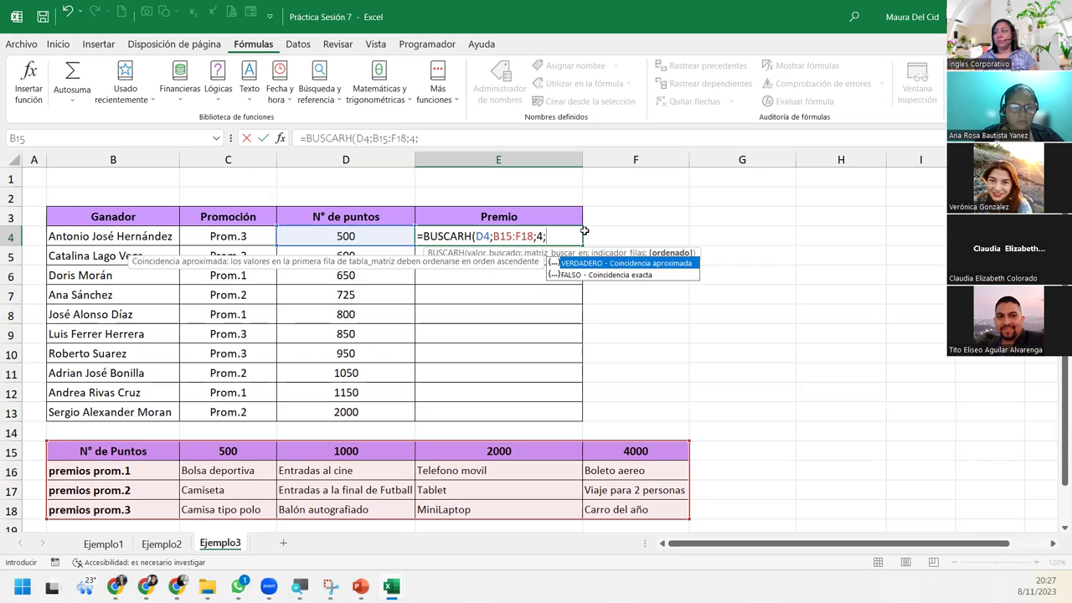
type("0")
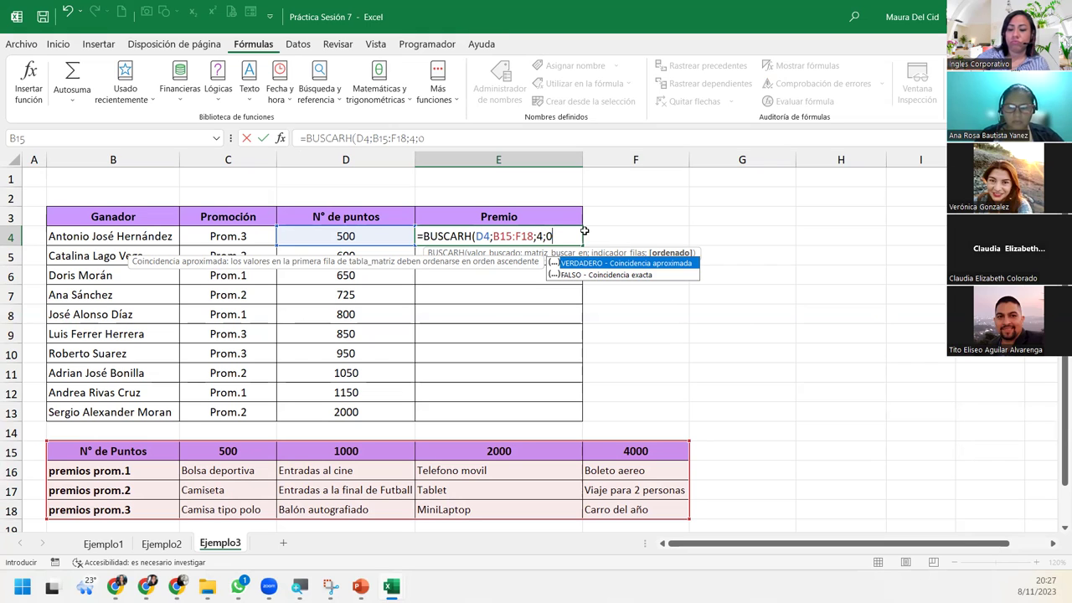
type(")")
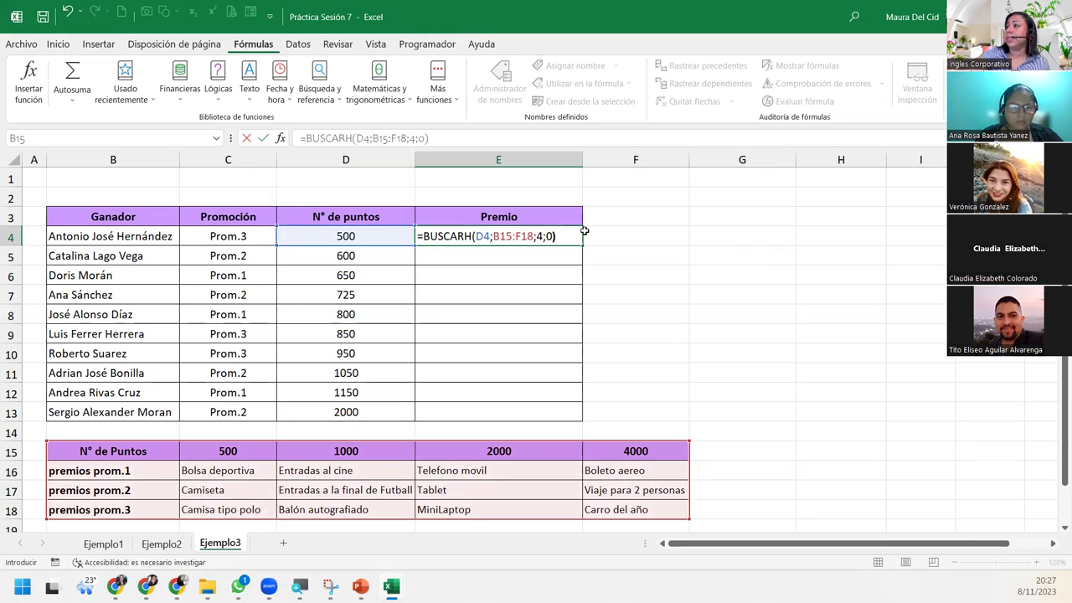
- Lock E4's table range as $B$15:$F$18 so E4 shows Camisa tipo polo
key("Return")
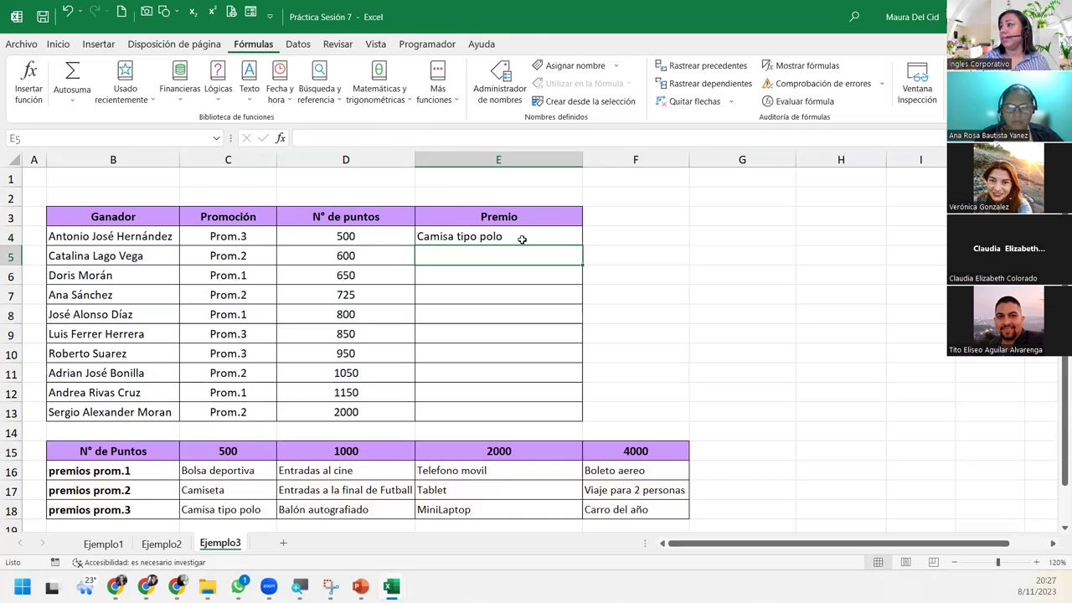
double_click(519, 237)
left_click(543, 255)
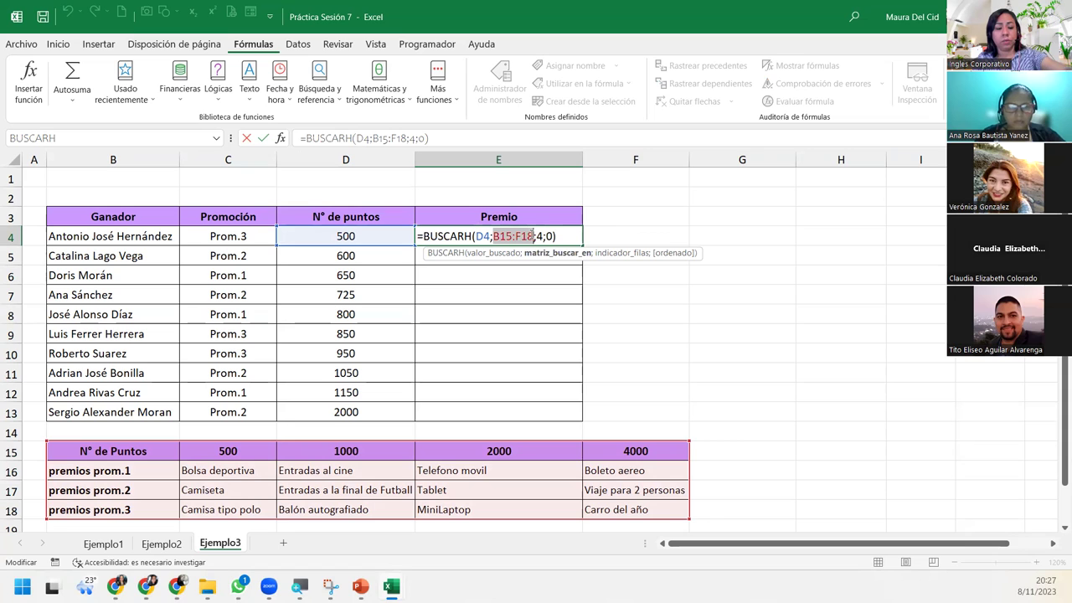
key("F4")
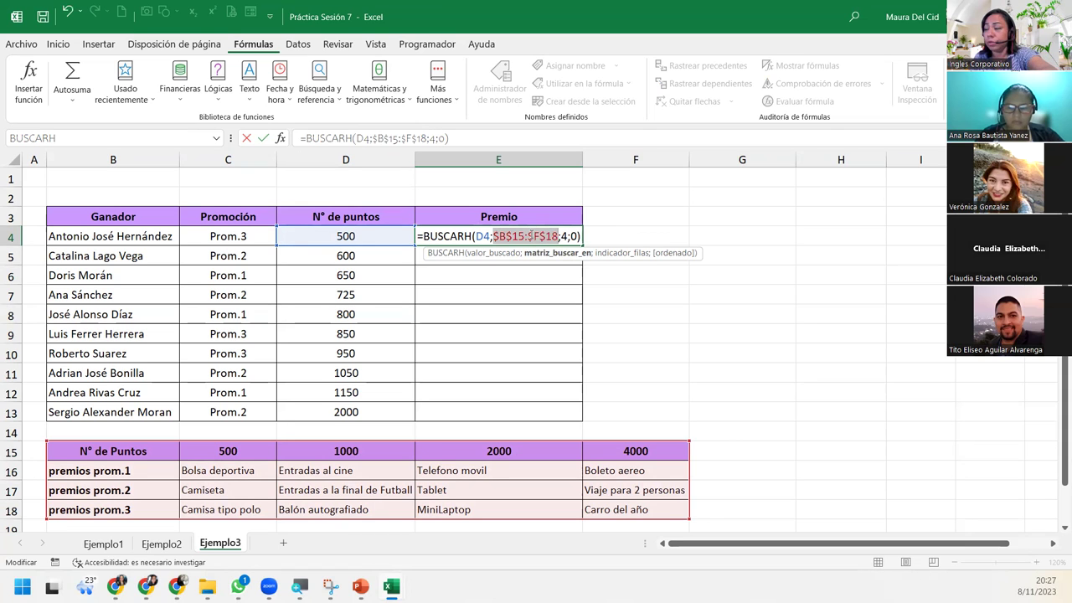
key("Return")
left_click(529, 235)
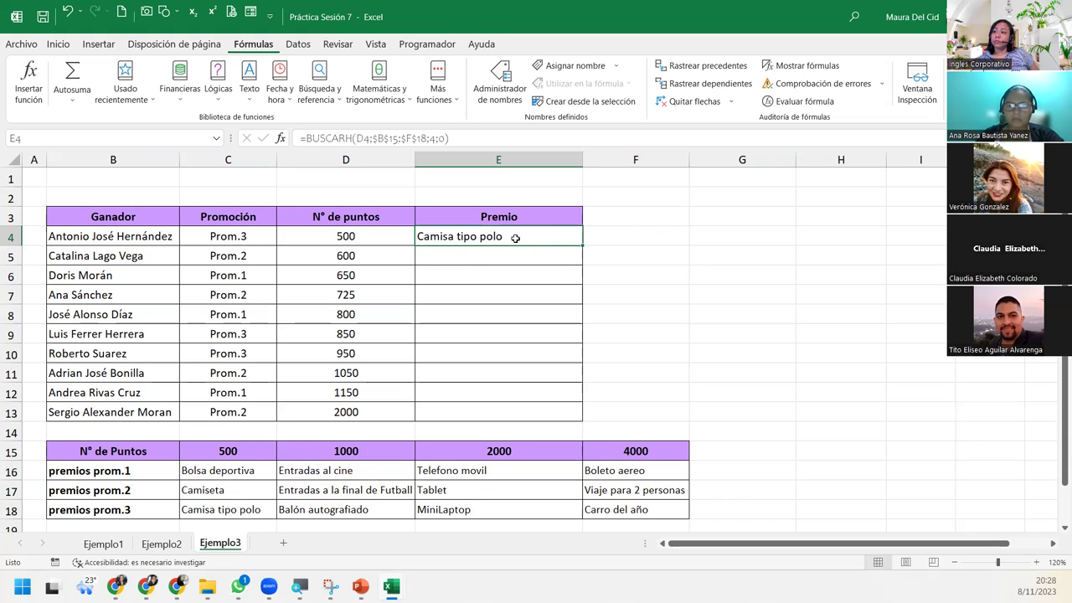
left_click(368, 235)
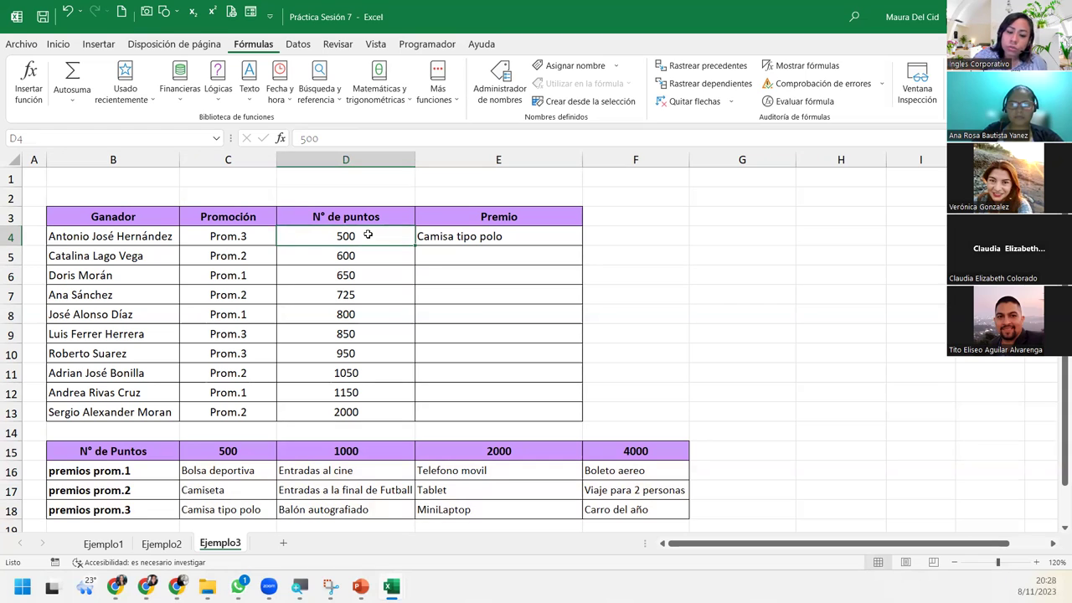
- Enter 700 points in D4, making E4's exact-match lookup show #N/D
type("700")
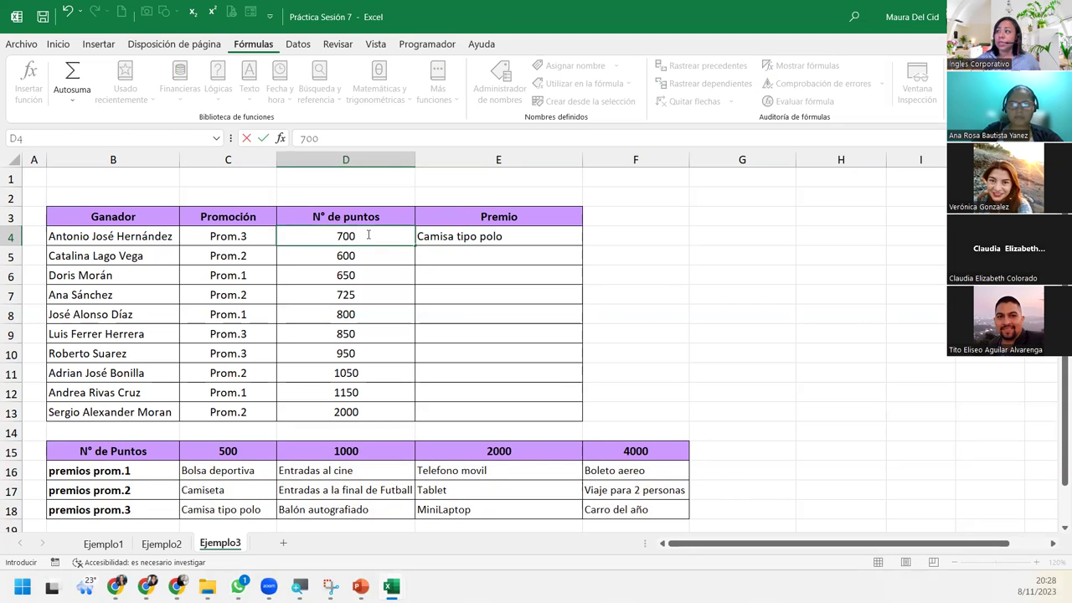
key("Return")
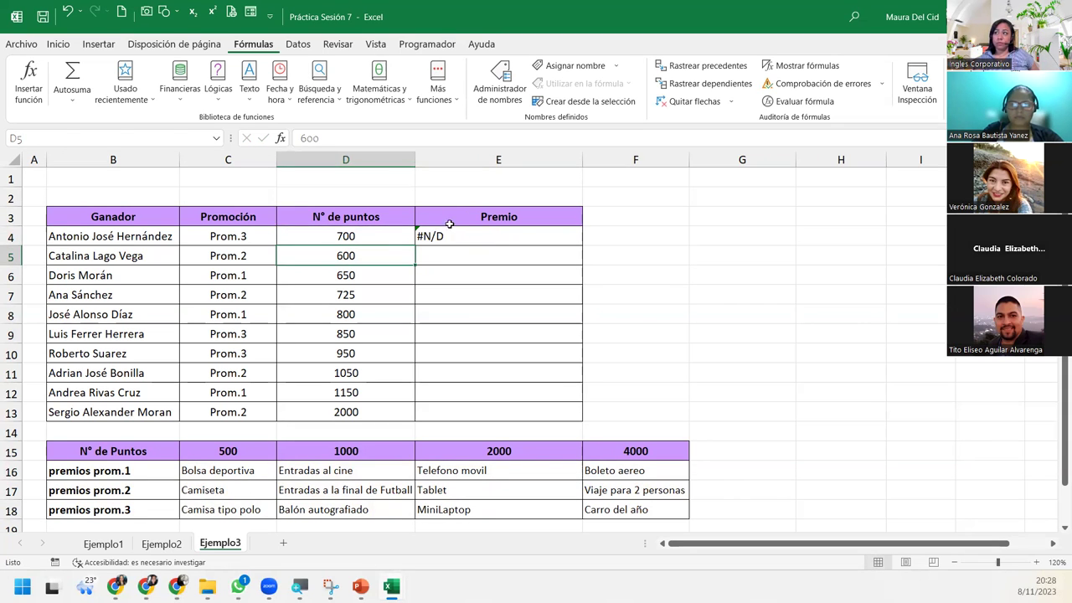
left_click(464, 236)
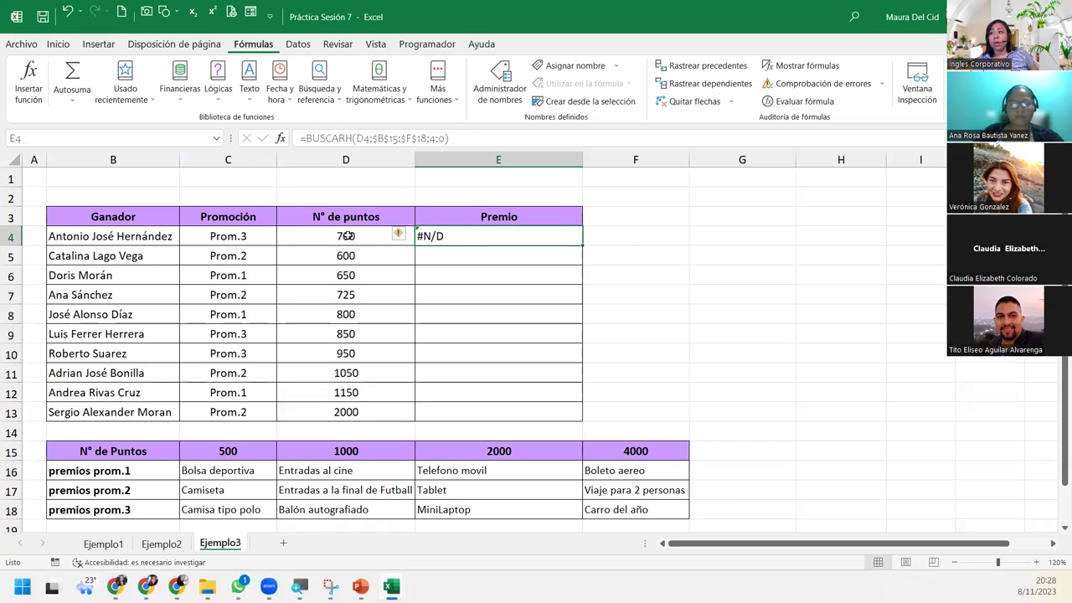
- Undo to restore 500 points in D4, matching the prize table's 500 threshold
left_click(67, 11)
left_click(350, 267)
key("Down")
key("Down")
key("Down")
key("Down")
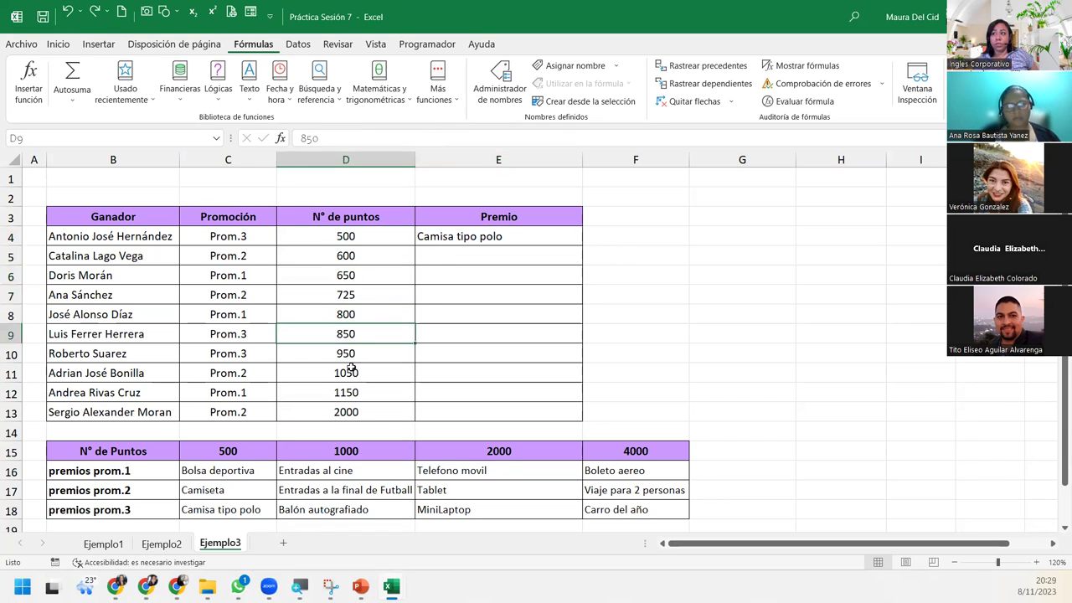
left_click(262, 450)
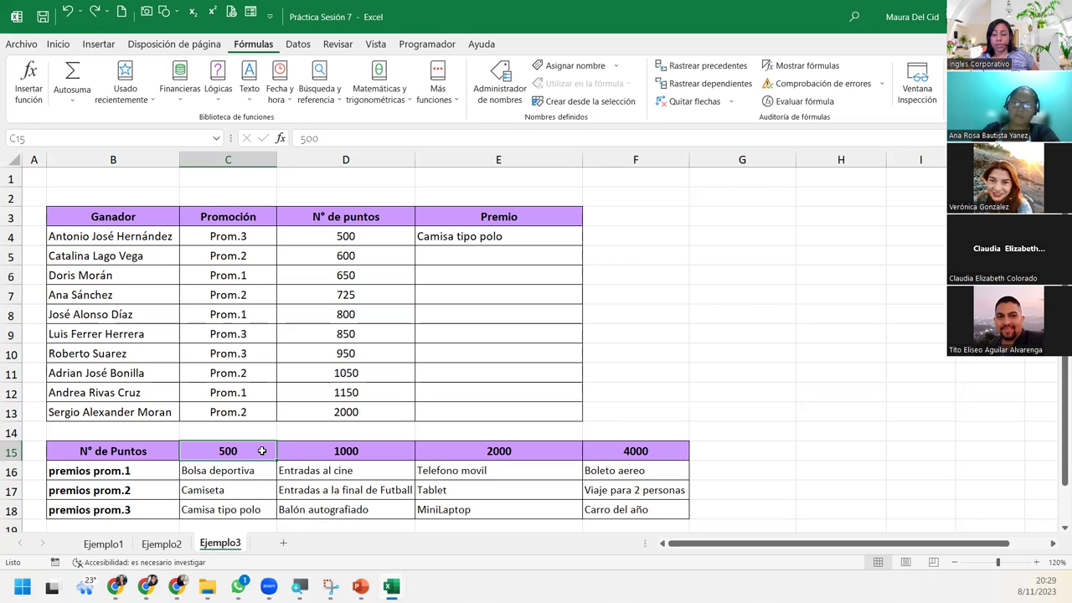
- Change E4's last BUSCARH argument from 0 to 1 for approximate match
left_click(505, 236)
double_click(507, 236)
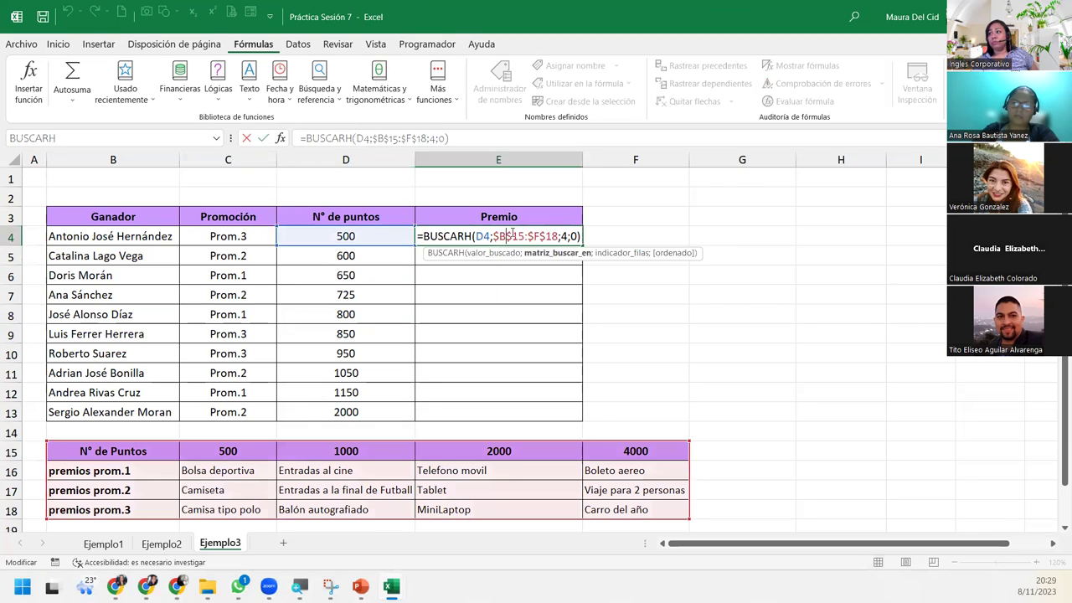
left_click(571, 236)
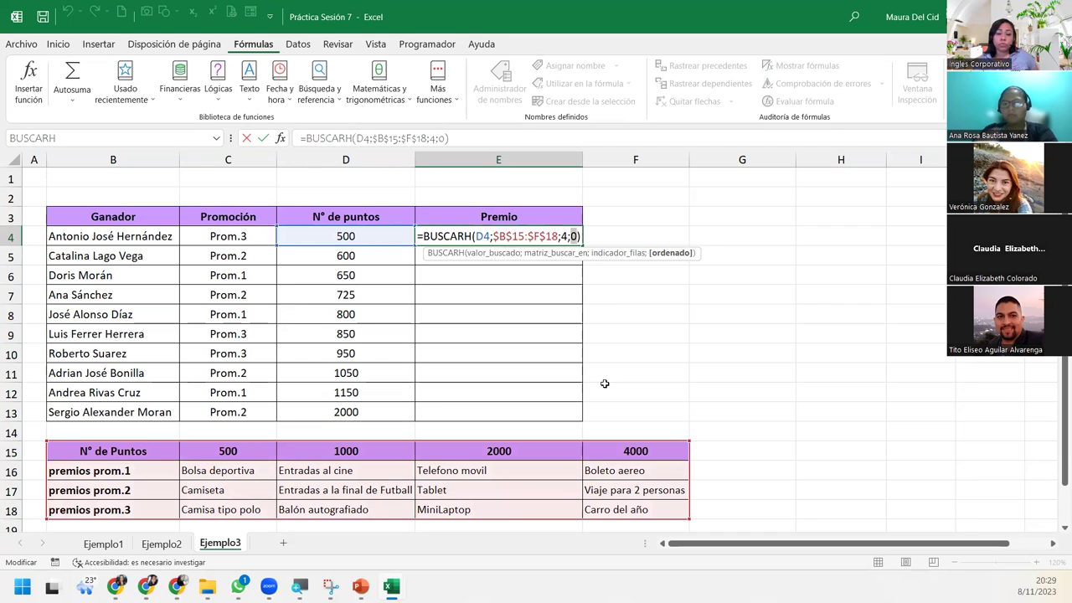
type("1")
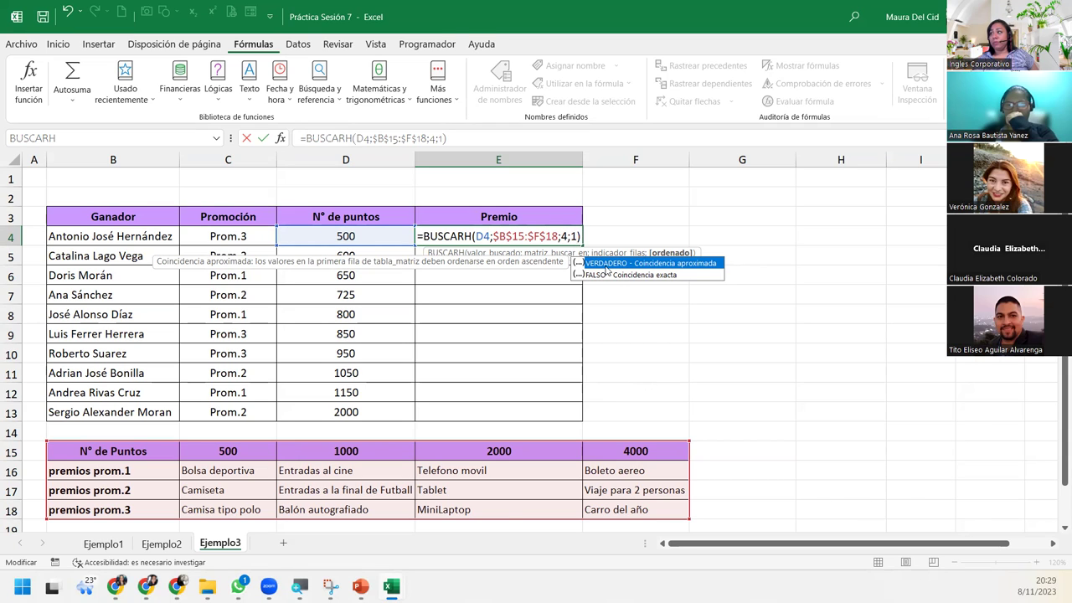
key("Return")
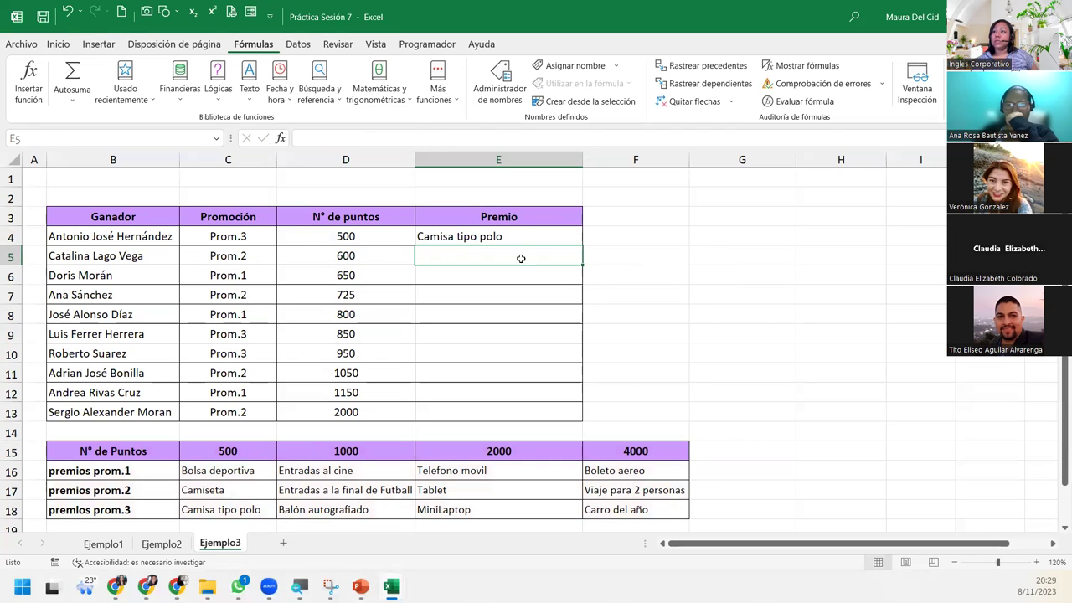
left_click(378, 238)
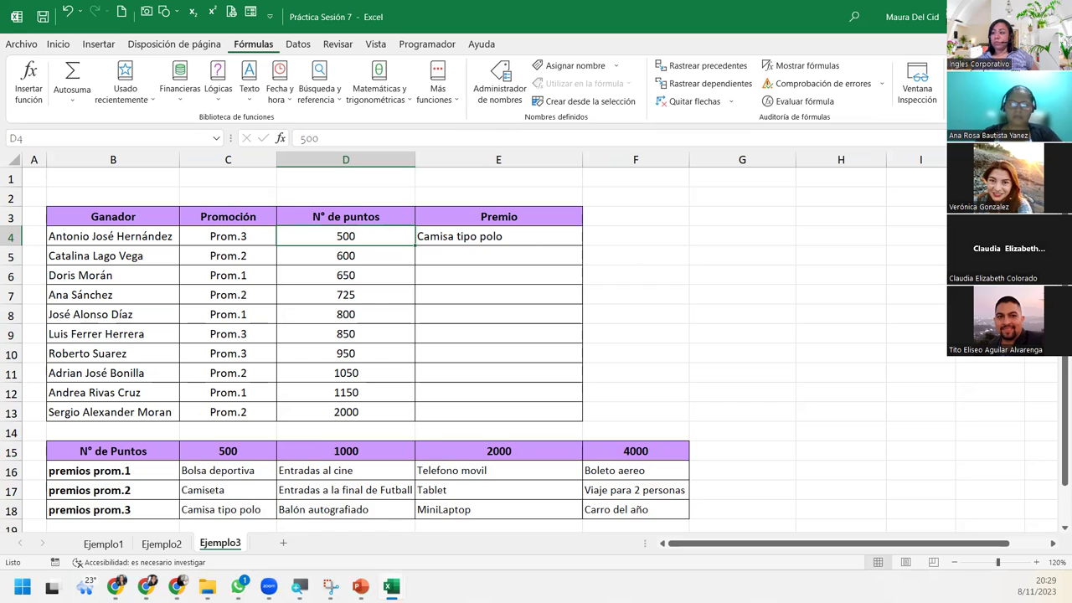
- Fill E4's prize formula down to row 13, check each result, then undo the fill
left_click(555, 233)
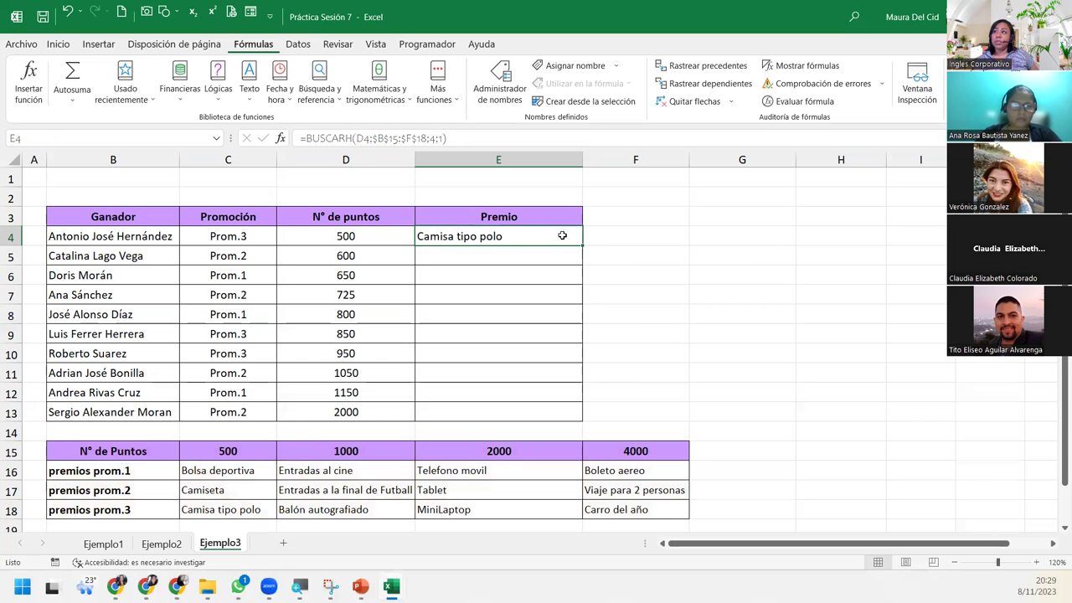
double_click(584, 245)
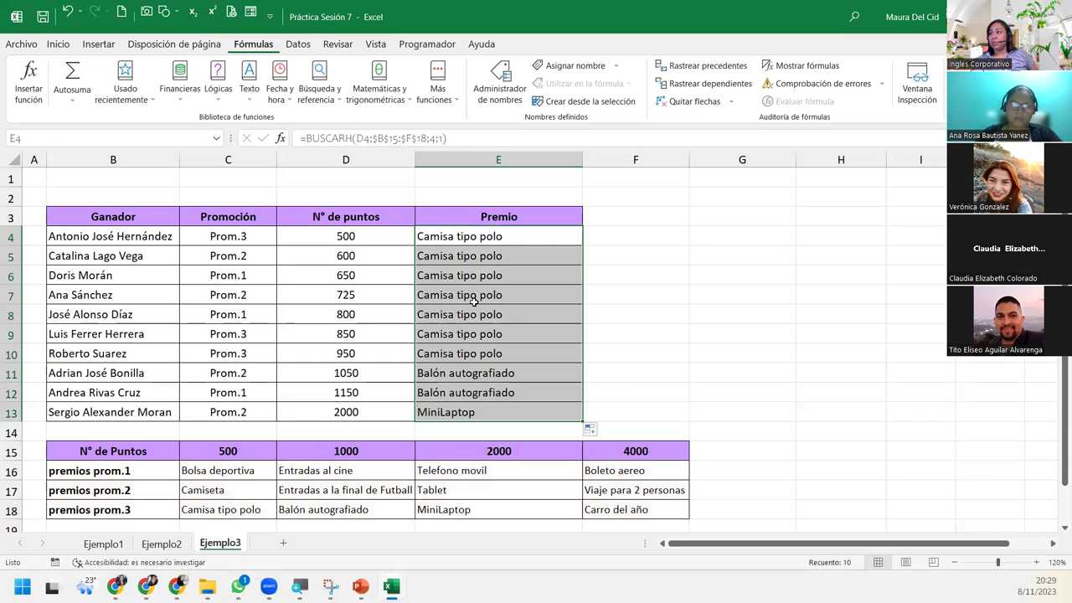
left_click(474, 258)
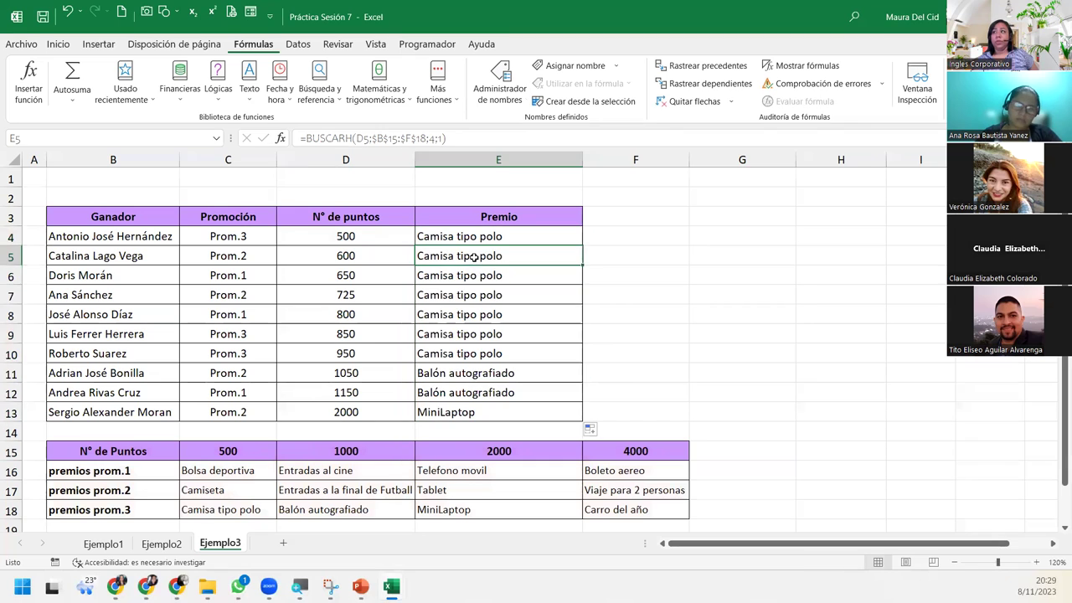
left_click(474, 272)
left_click(473, 295)
left_click(473, 314)
left_click(474, 354)
left_click(475, 375)
left_click(474, 393)
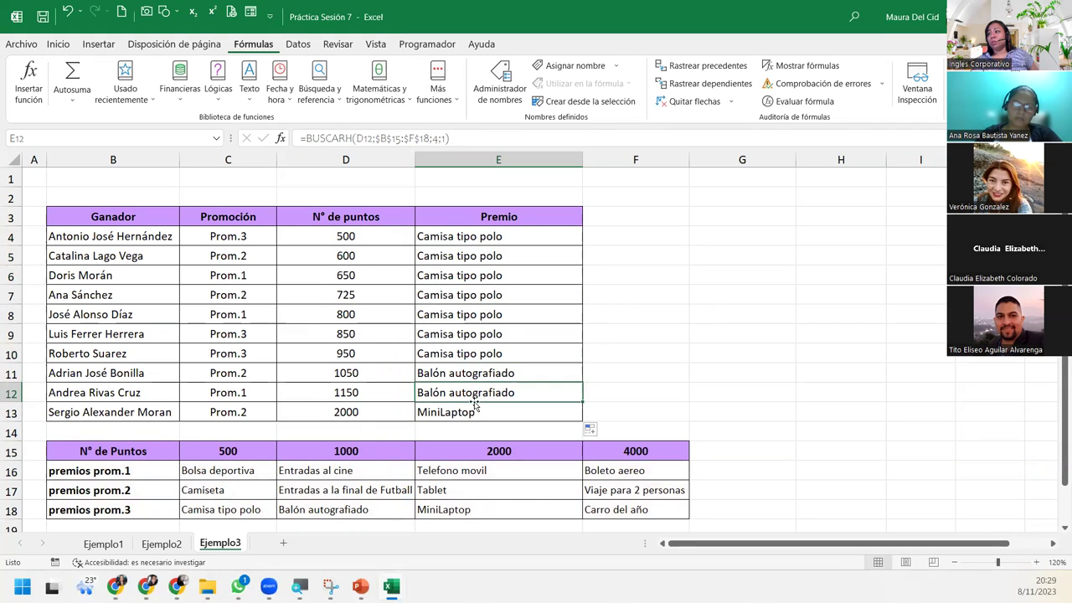
left_click(476, 408)
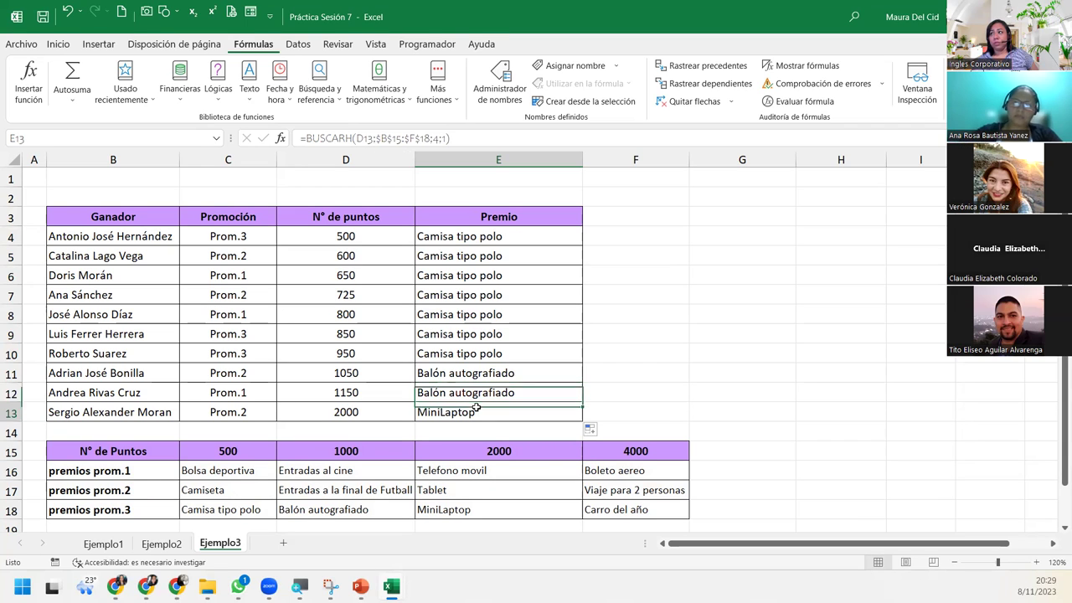
left_click(491, 314)
left_click(494, 250)
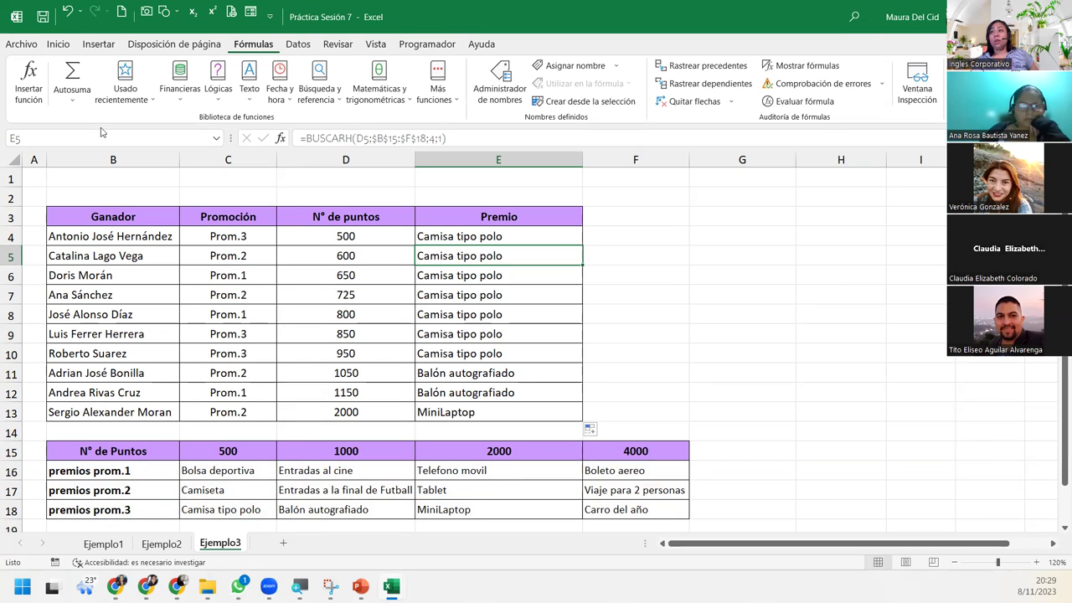
left_click(67, 10)
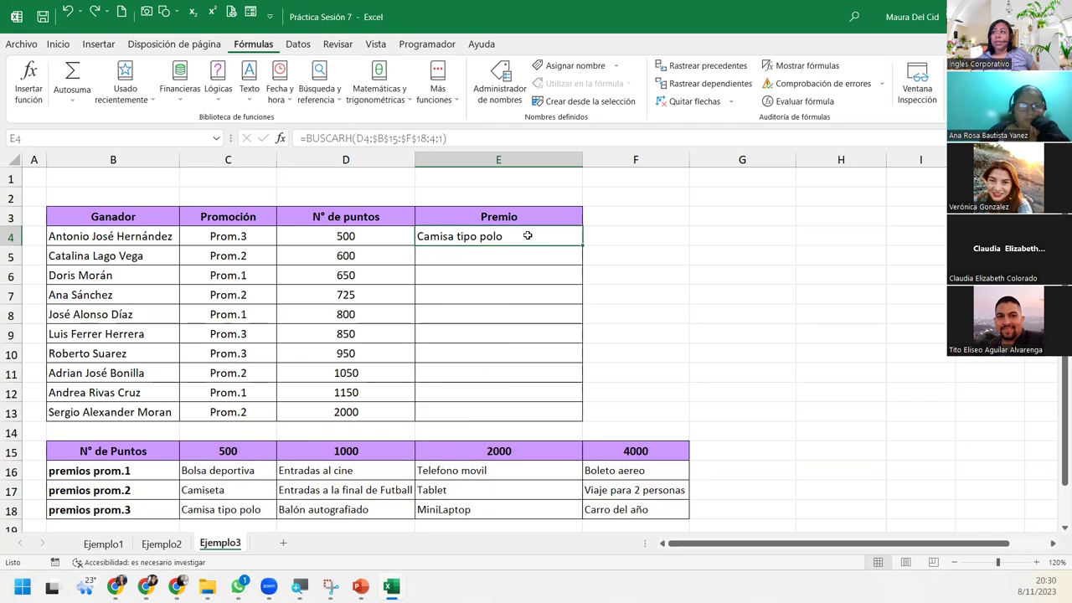
double_click(527, 235)
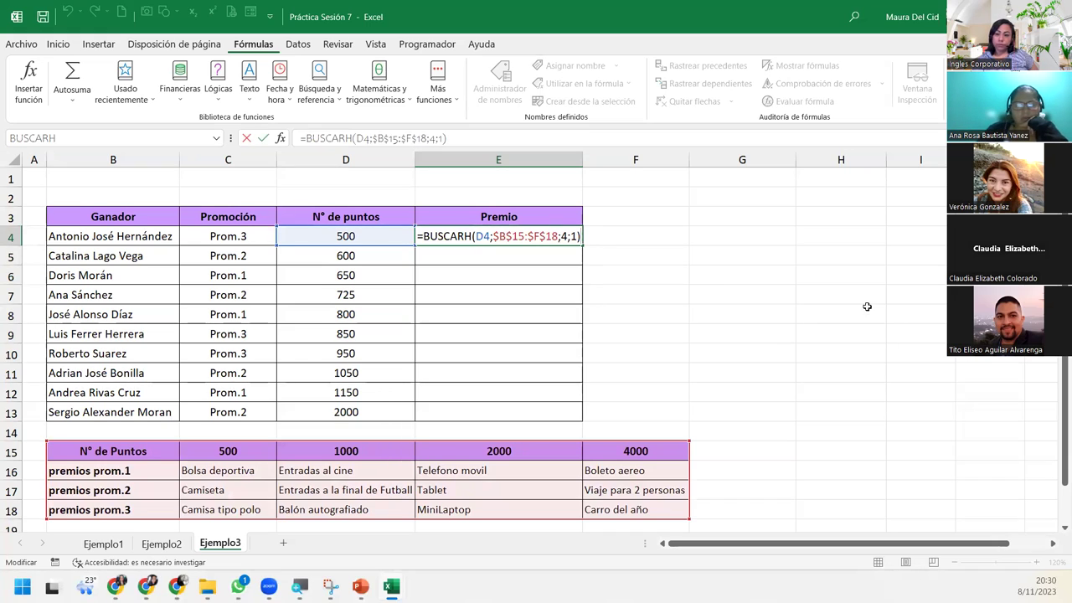
left_click(540, 235)
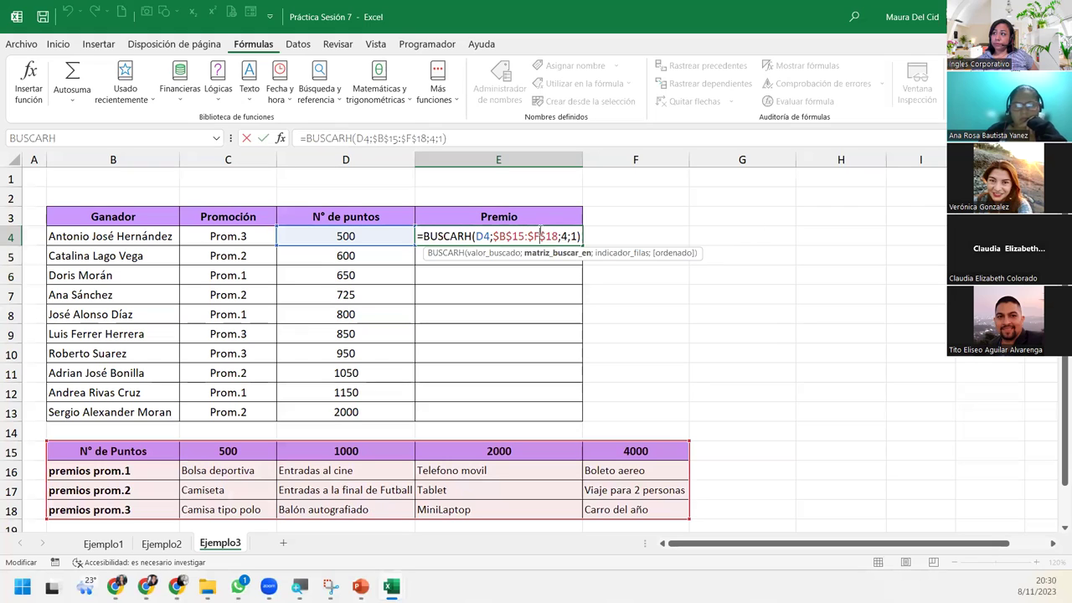
left_click(629, 254)
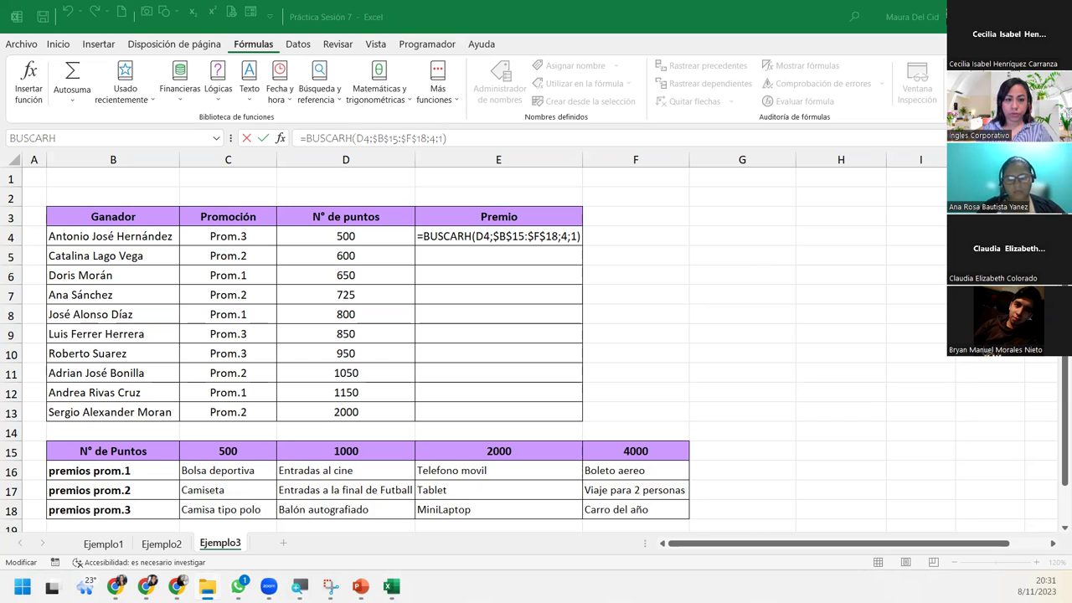
left_click(563, 236)
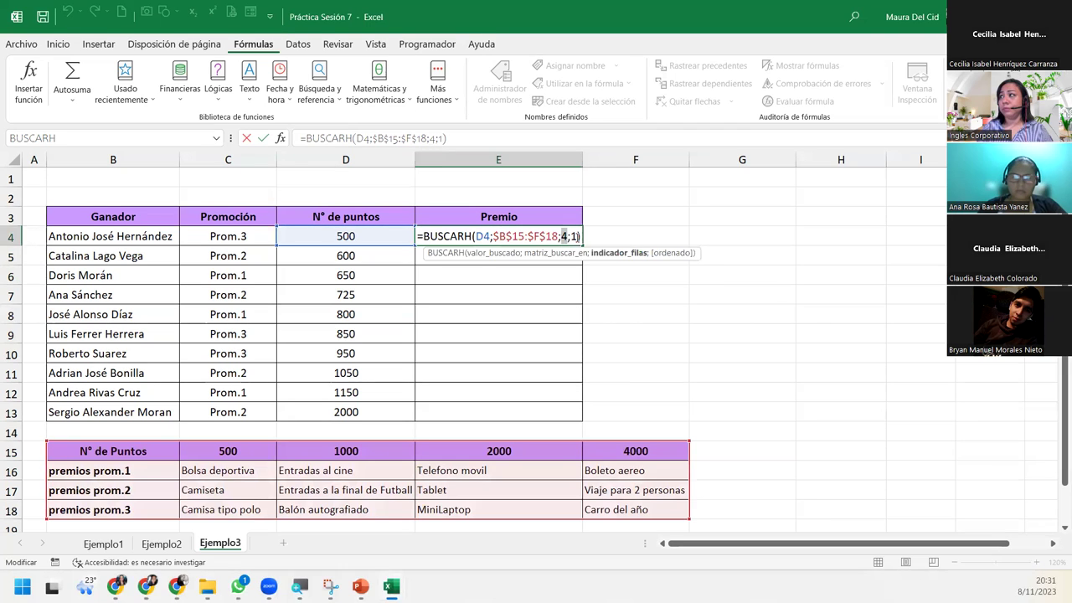
key("Return")
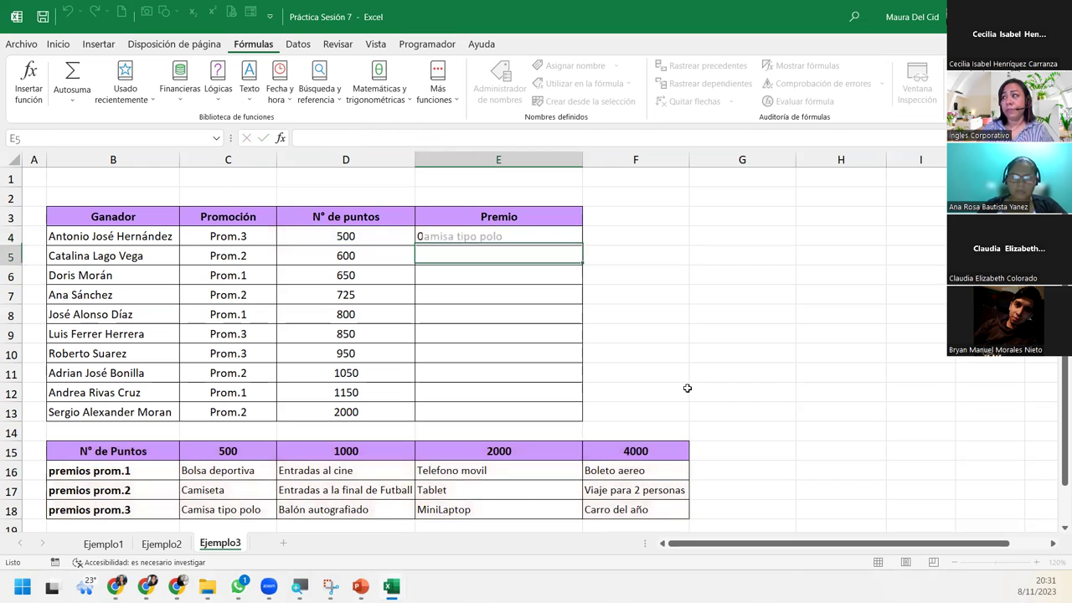
key("alt+Tab")
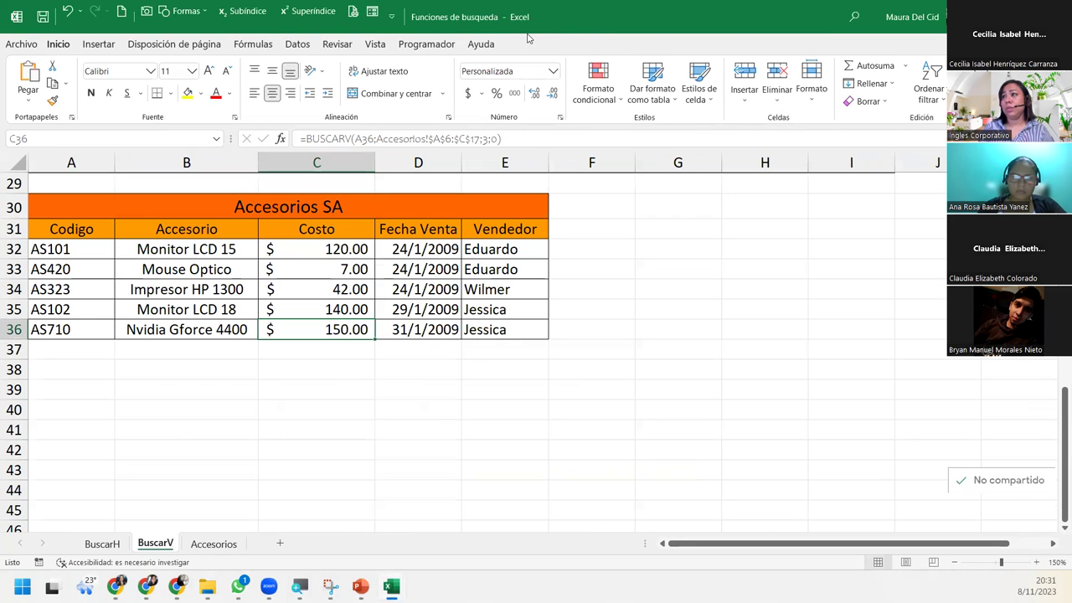
key("alt+Tab")
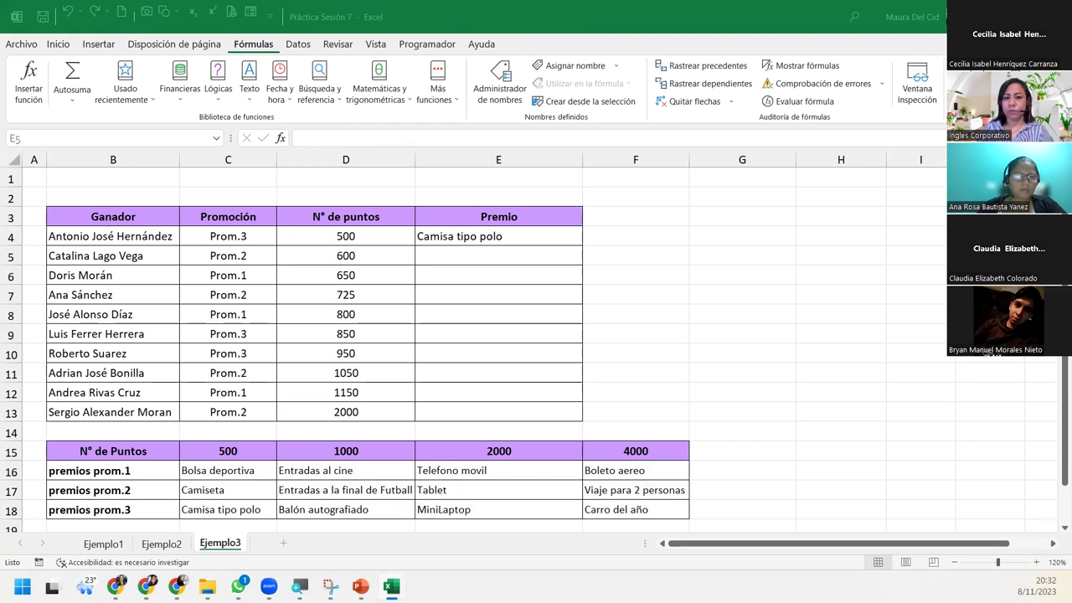
left_click(498, 255)
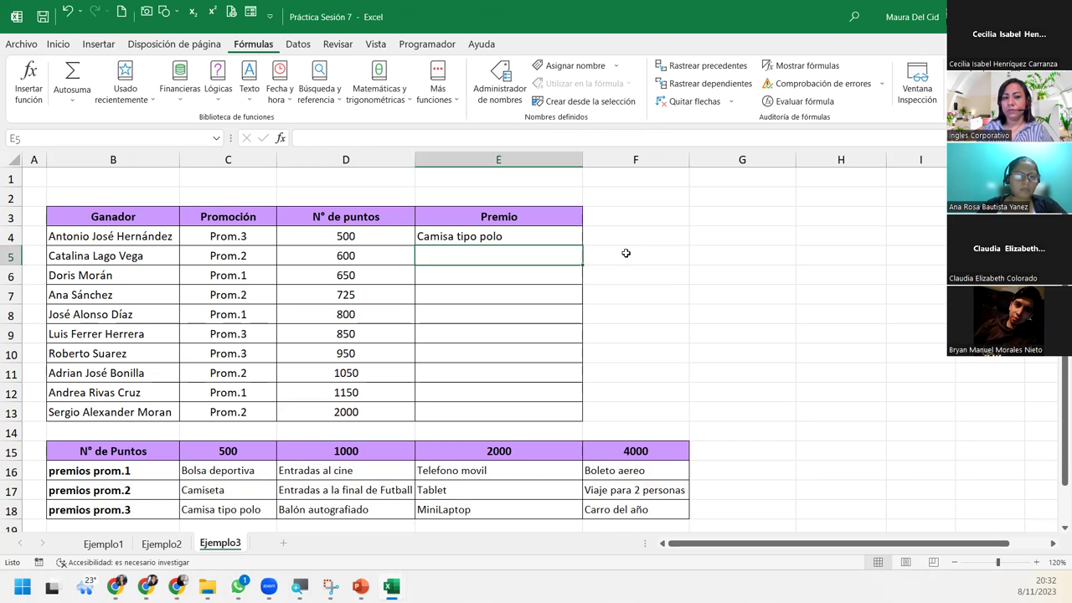
double_click(517, 235)
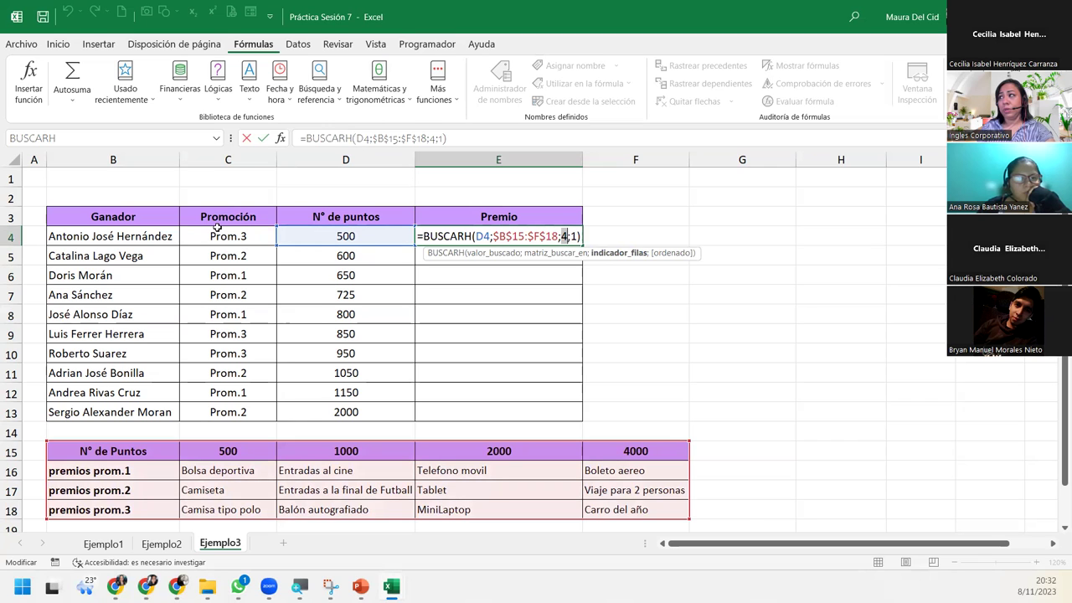
key("ctrl+Return")
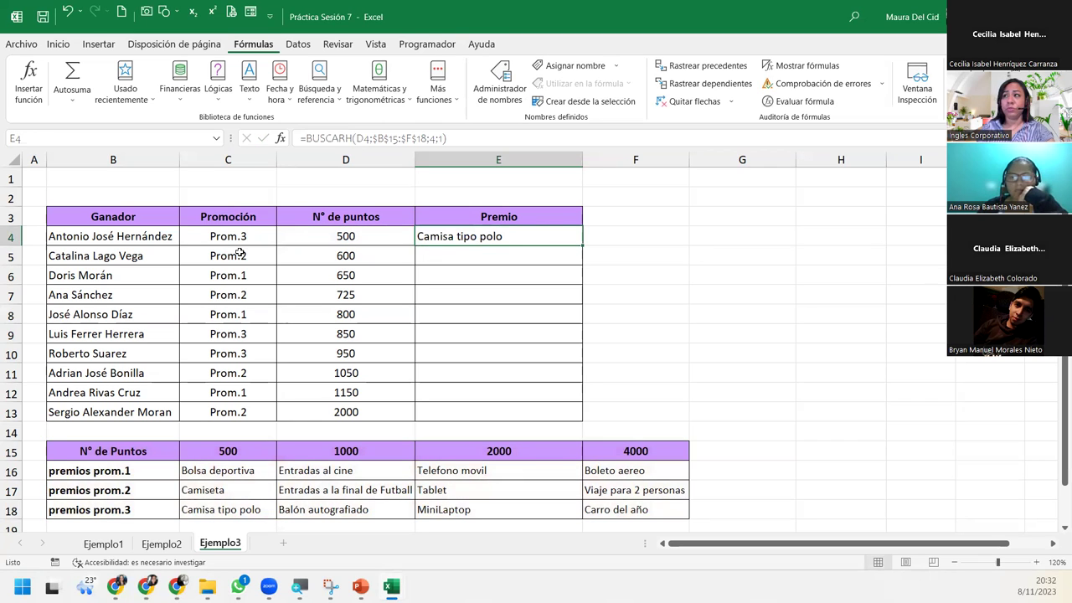
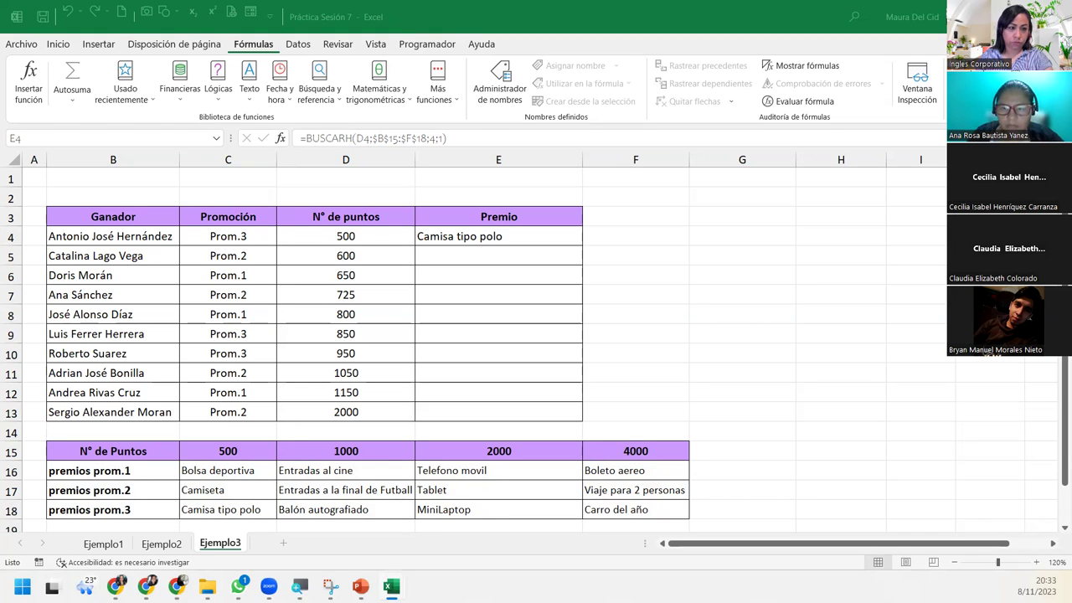
- Copy the E4 prize formula and the C4 promotion value, cancelling each copy
key("ctrl+c")
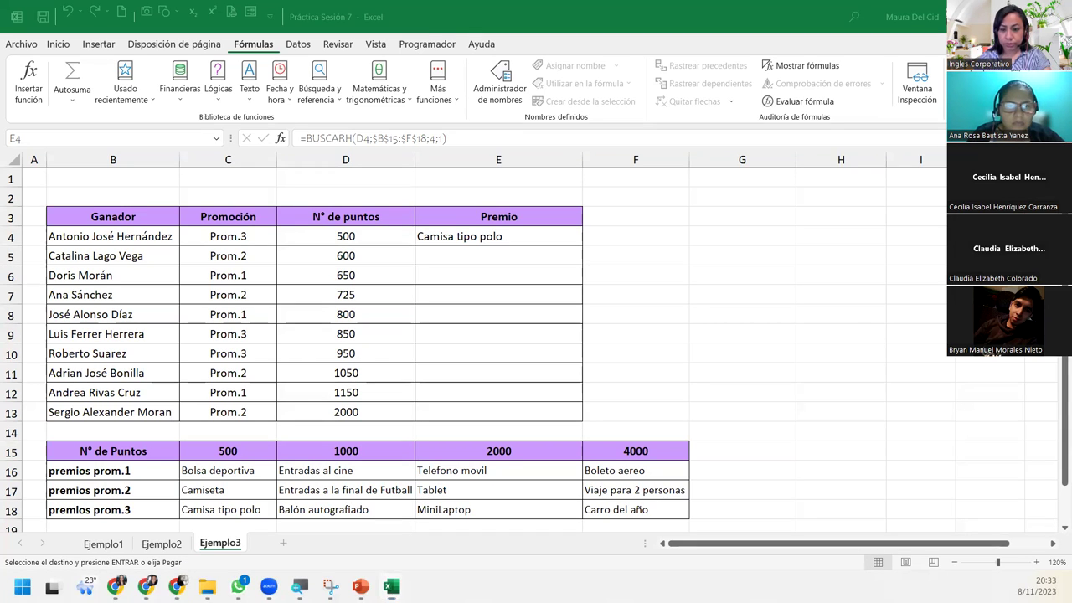
key("Escape")
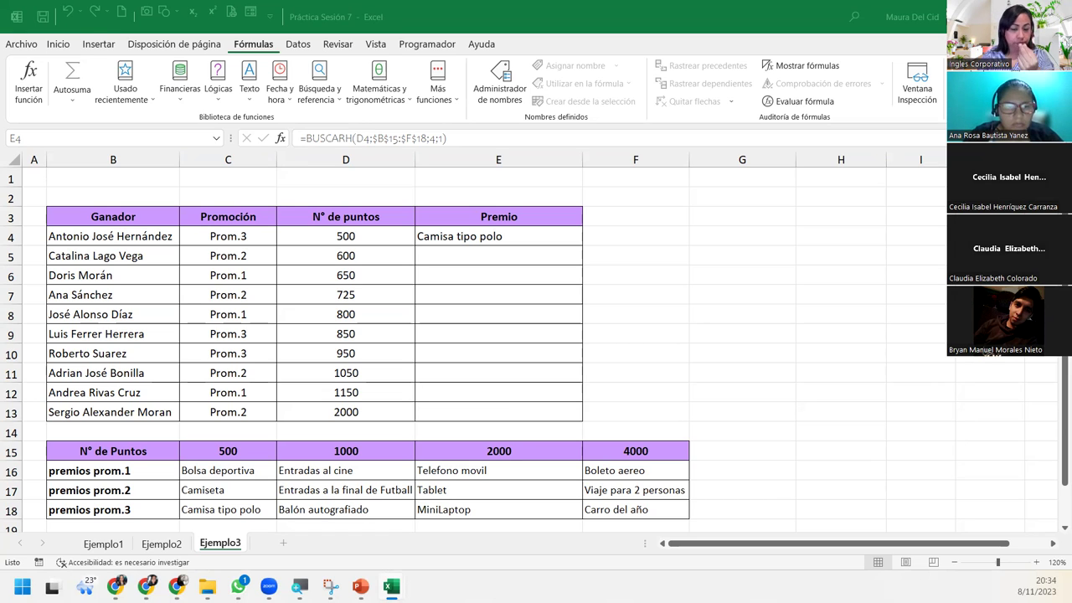
left_click(246, 239)
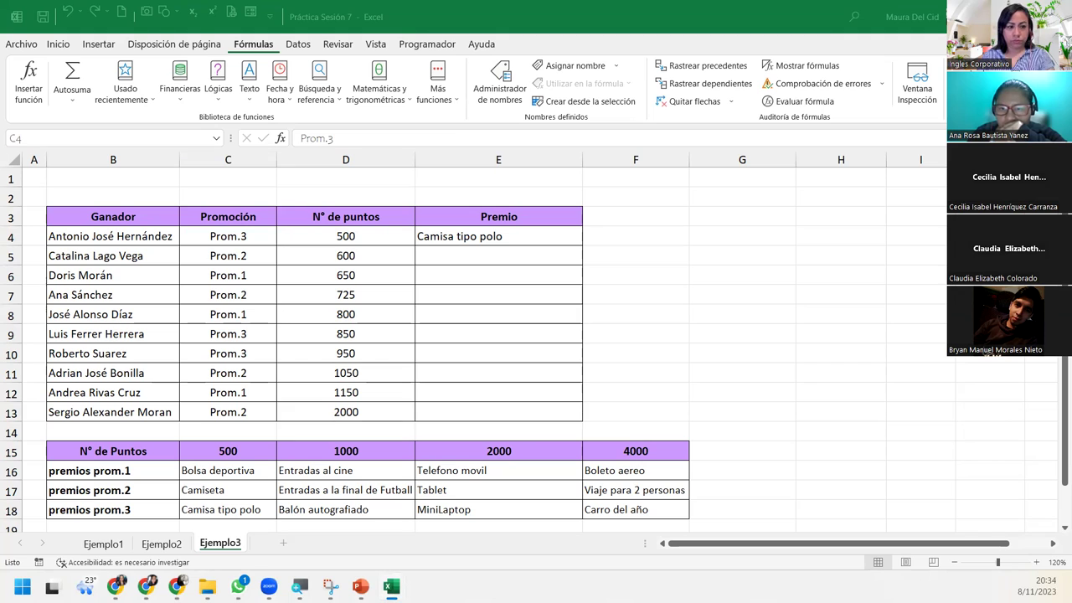
key("ctrl+c")
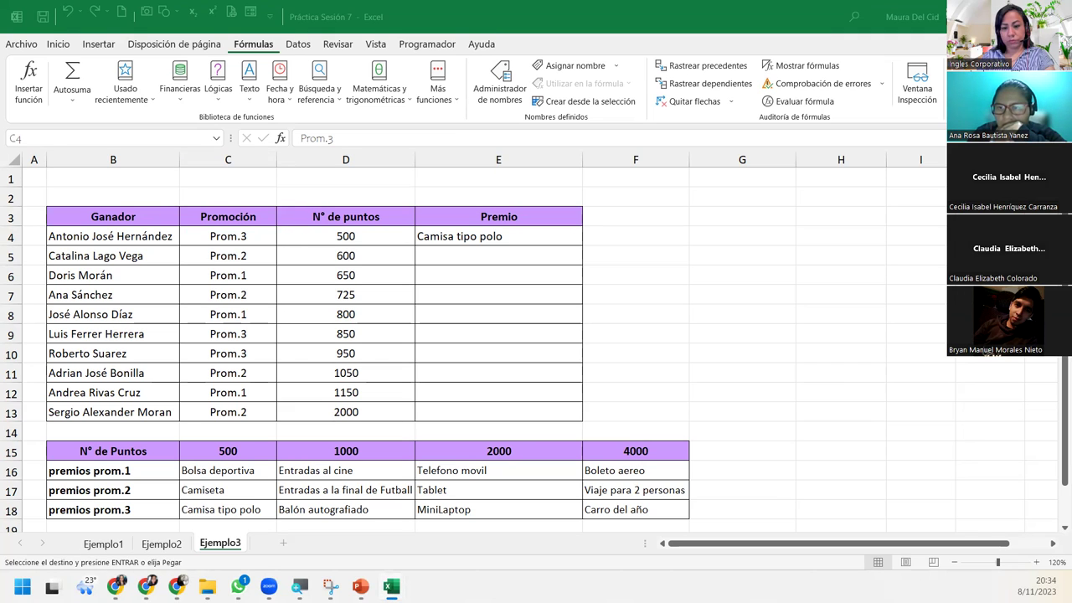
key("Escape")
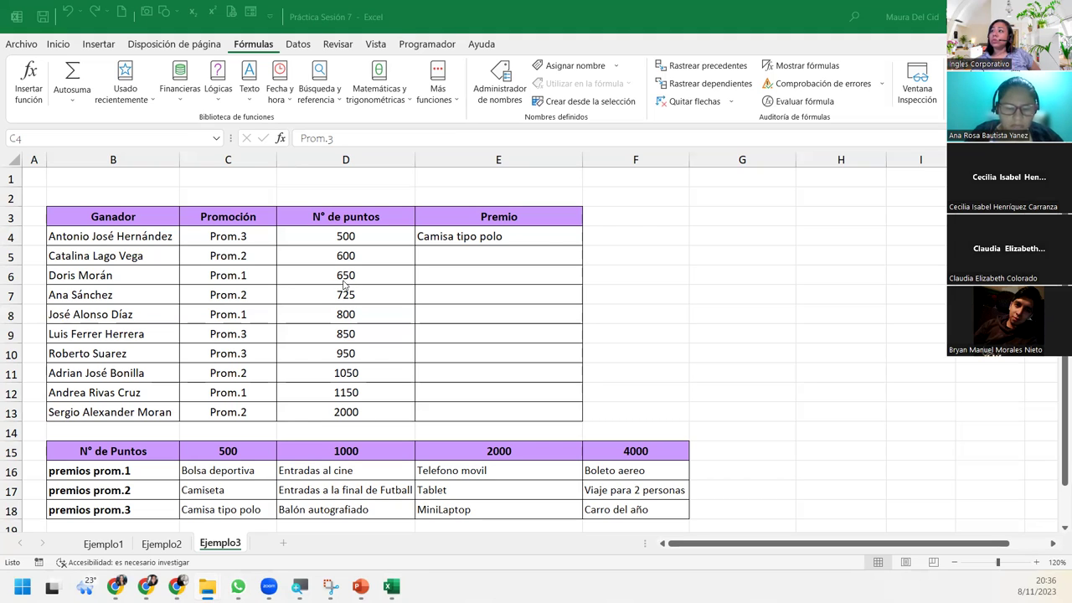
- Open E4's BUSCARH formula and place the cursor on the row index argument 4
left_click(548, 252)
left_click(547, 240)
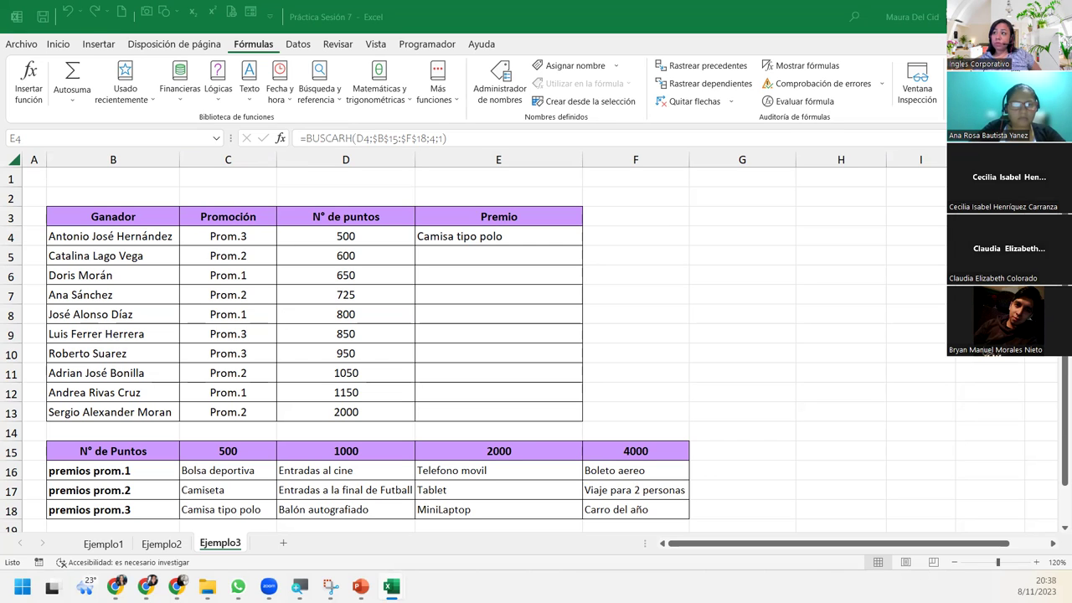
double_click(458, 237)
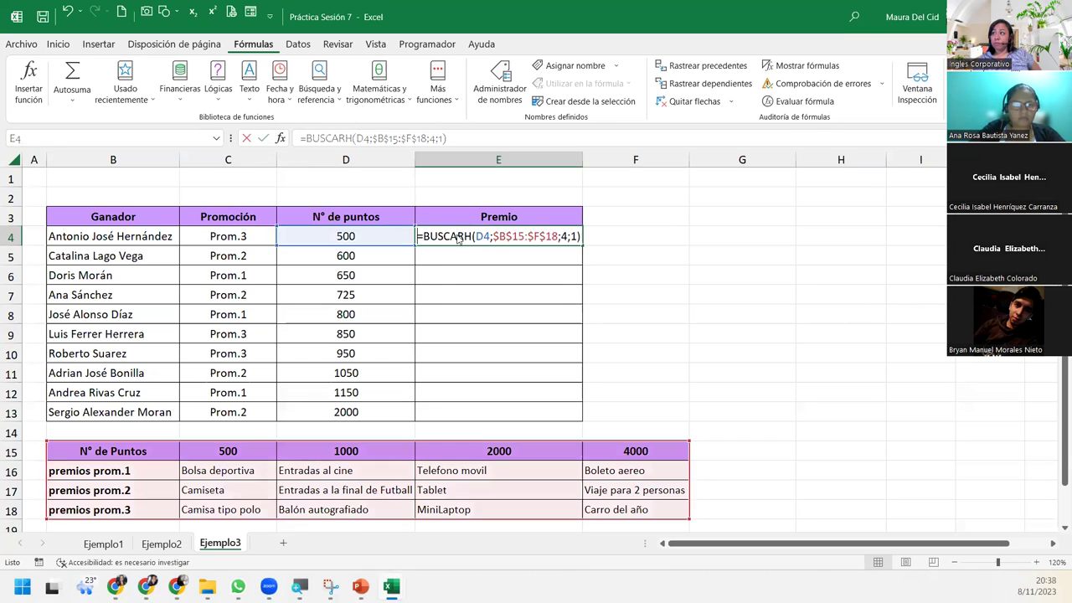
left_click(579, 236)
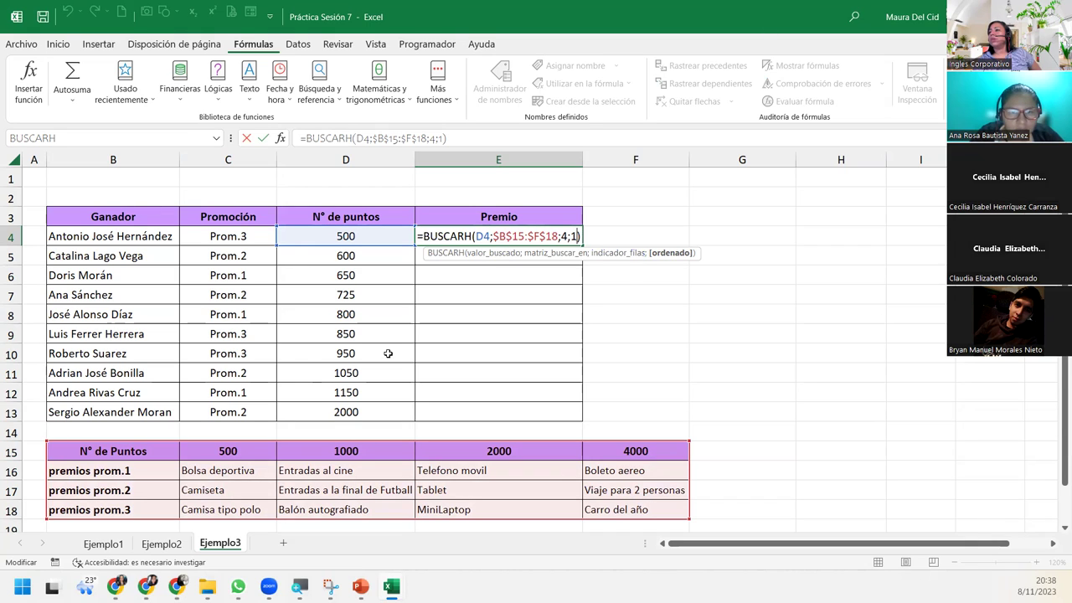
left_click(565, 235)
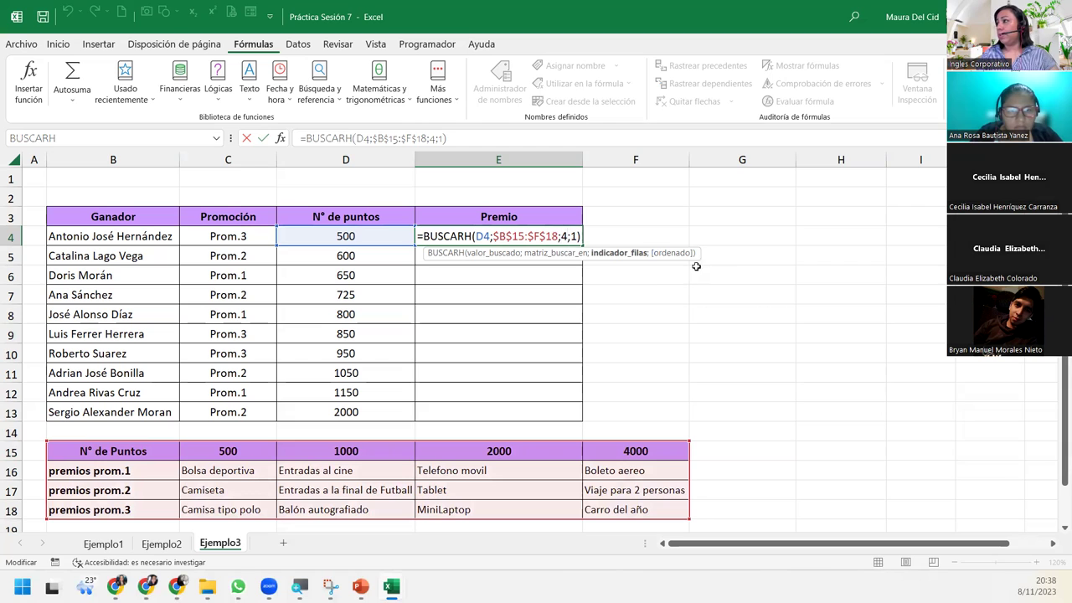
- Replace E4's row index 4 with SI(C4=Prom.1;2;"no"), which returns #¿NOMBRE?
key("BackSpace")
type("si")
key("Tab")
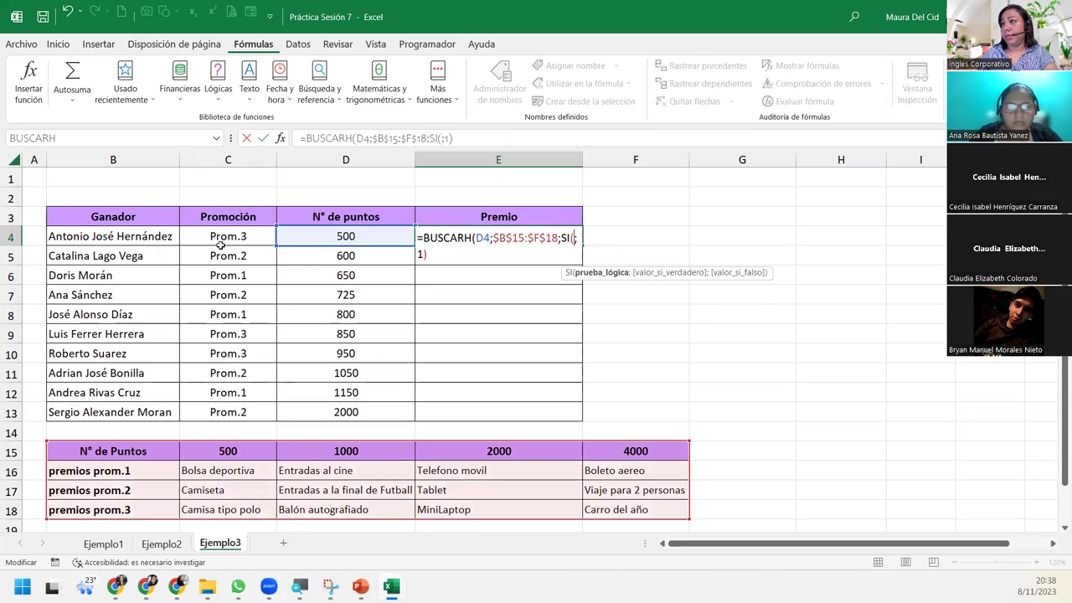
left_click(203, 240)
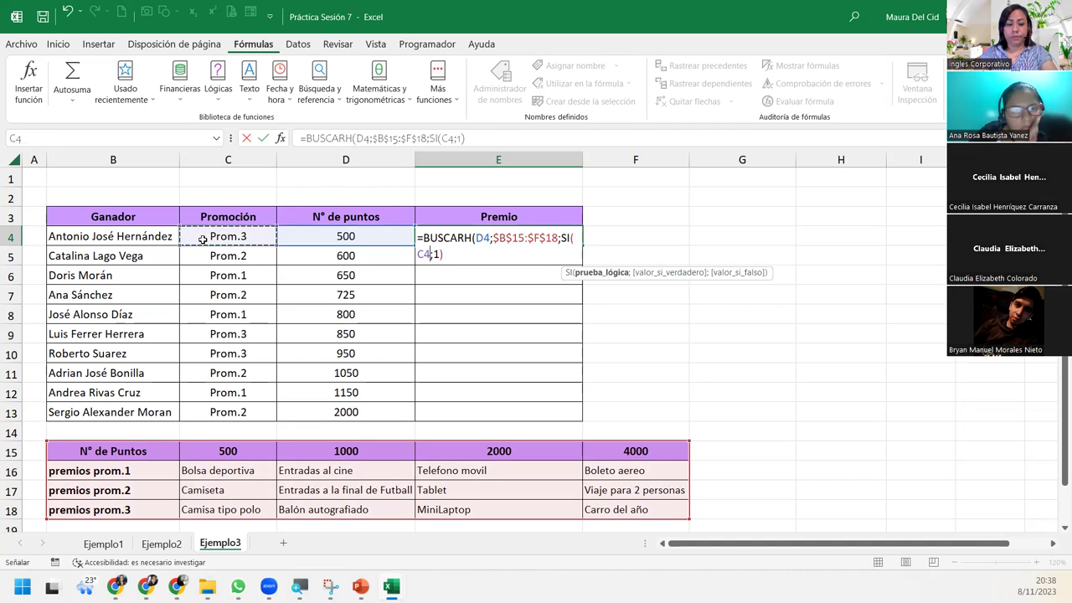
type("=")
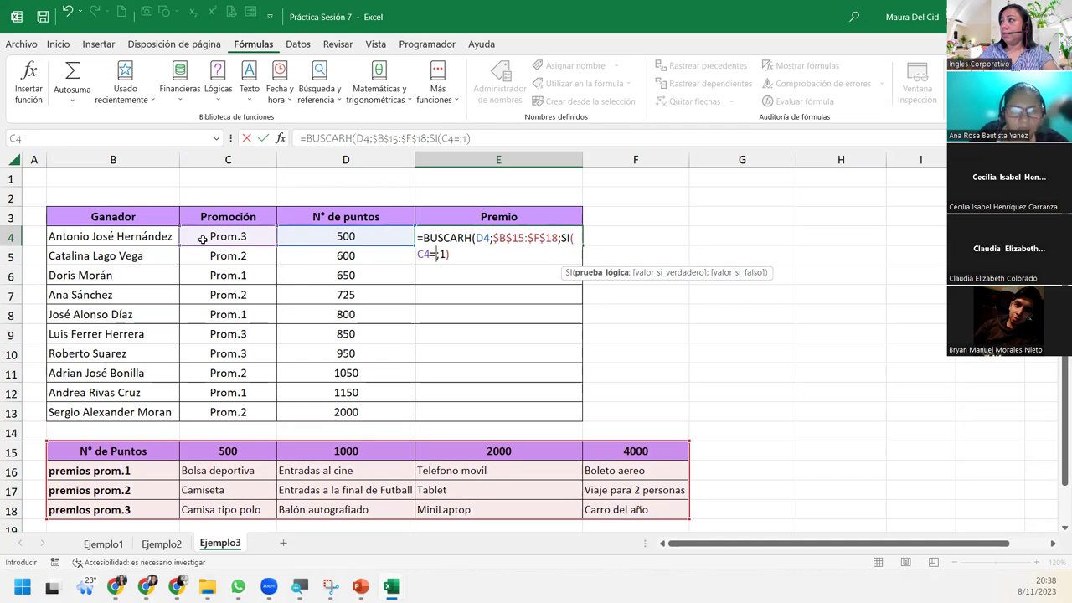
type("Prom.1")
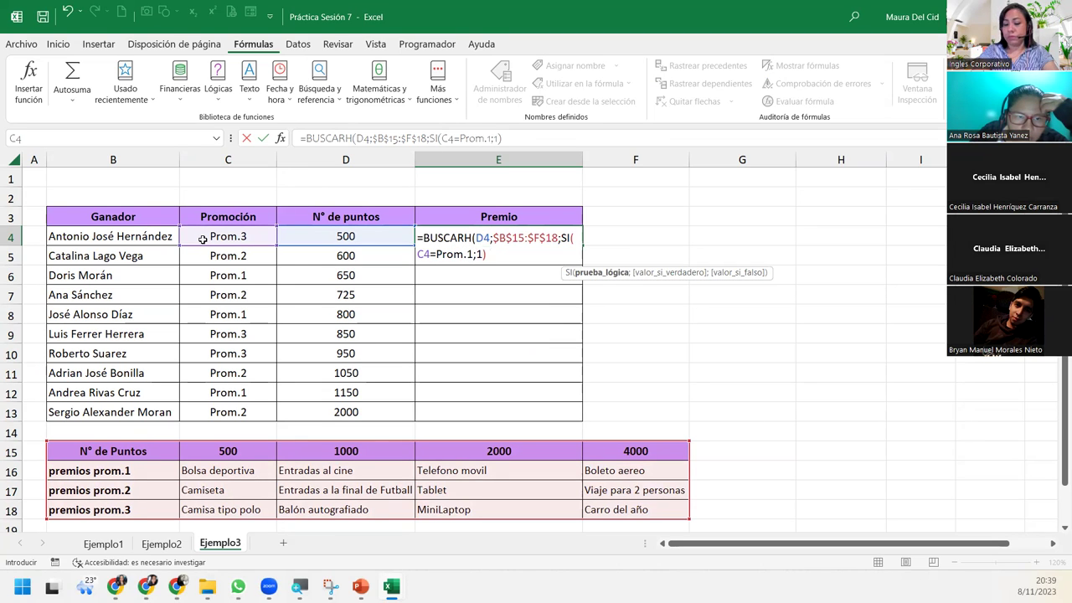
type(";")
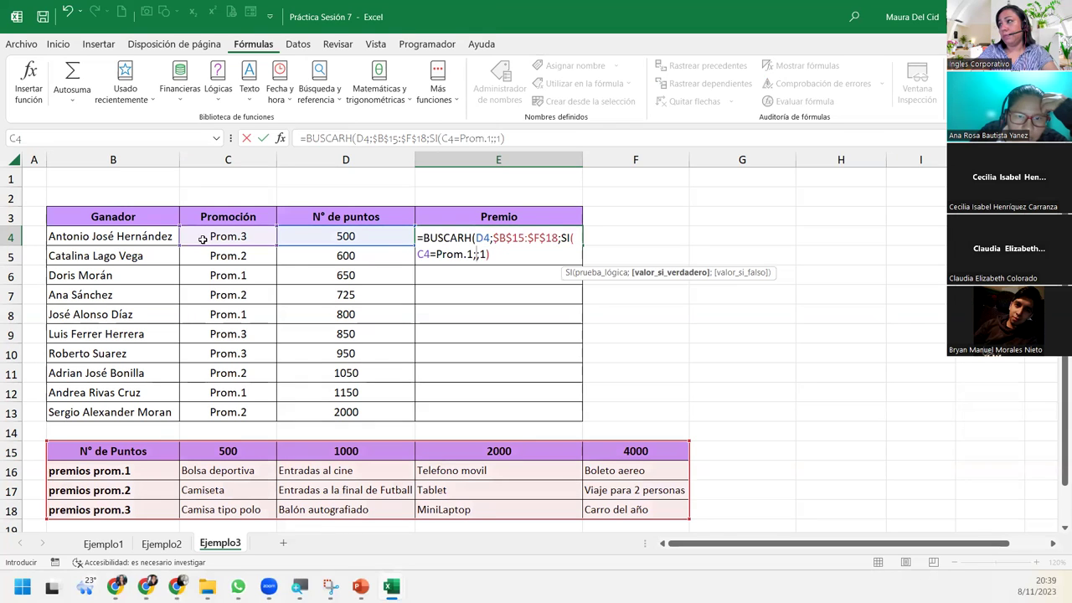
type("2")
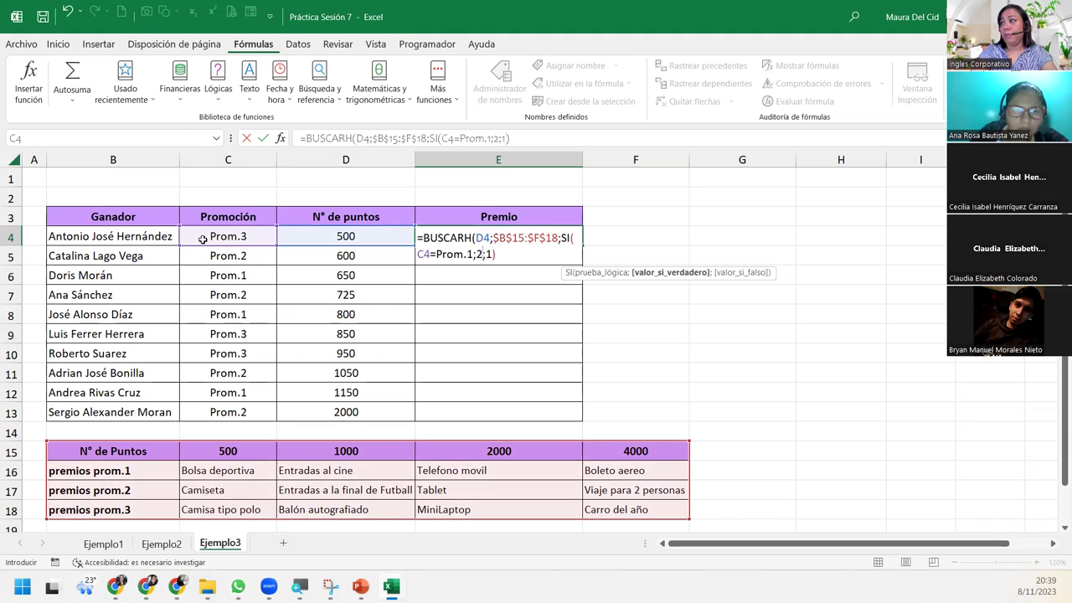
type(";")
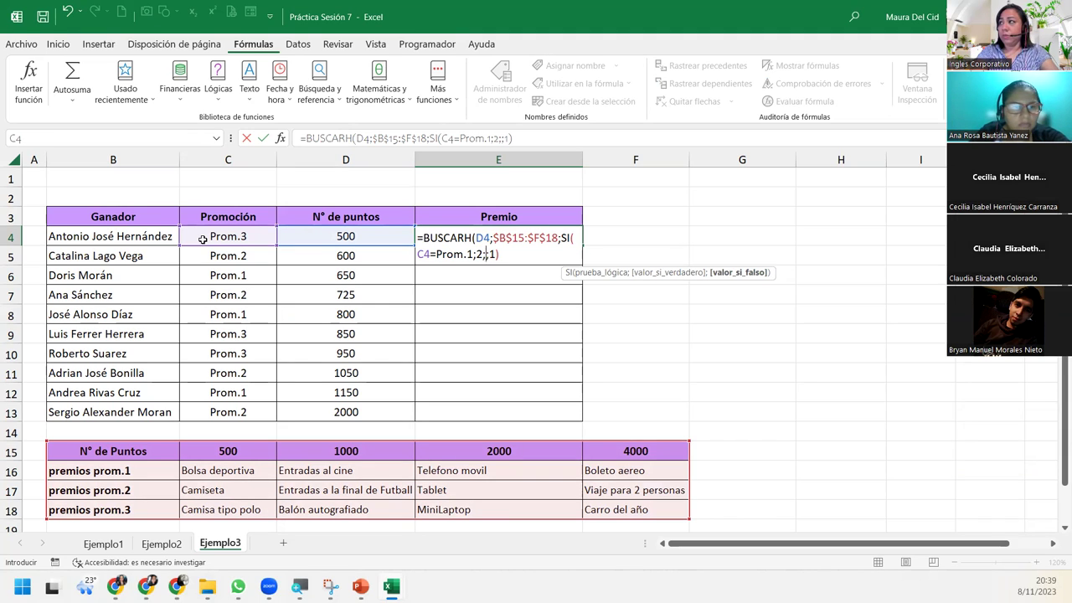
type("\"")
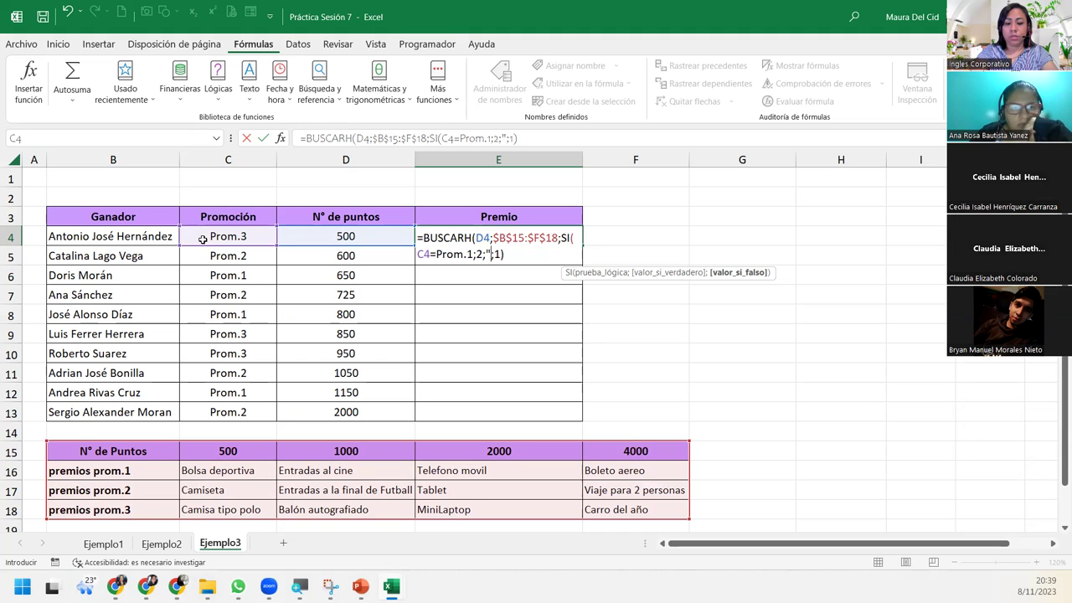
type("no")
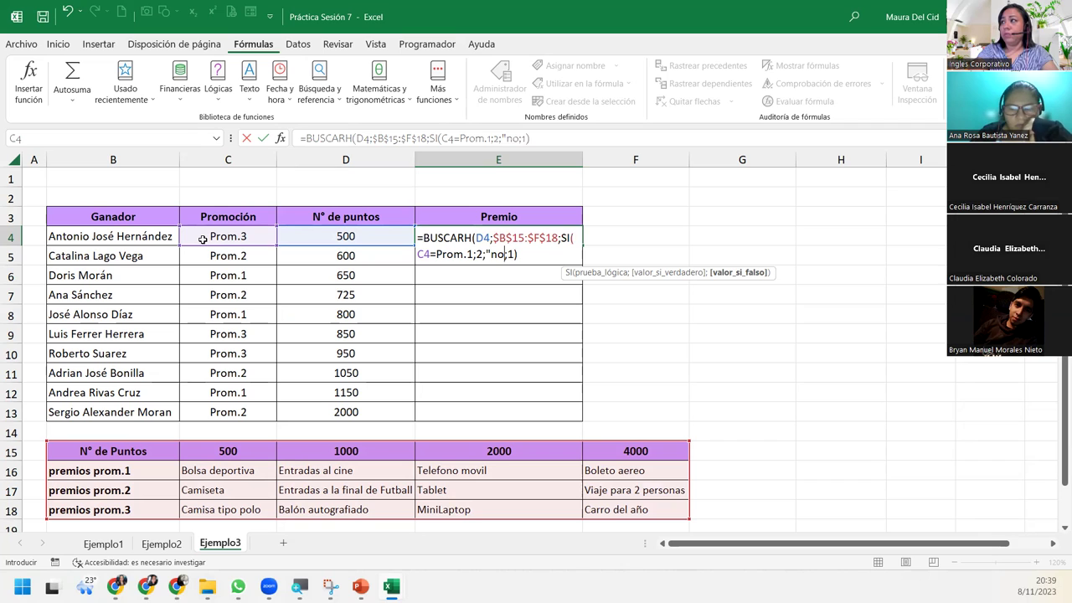
type("\")")
key("Return")
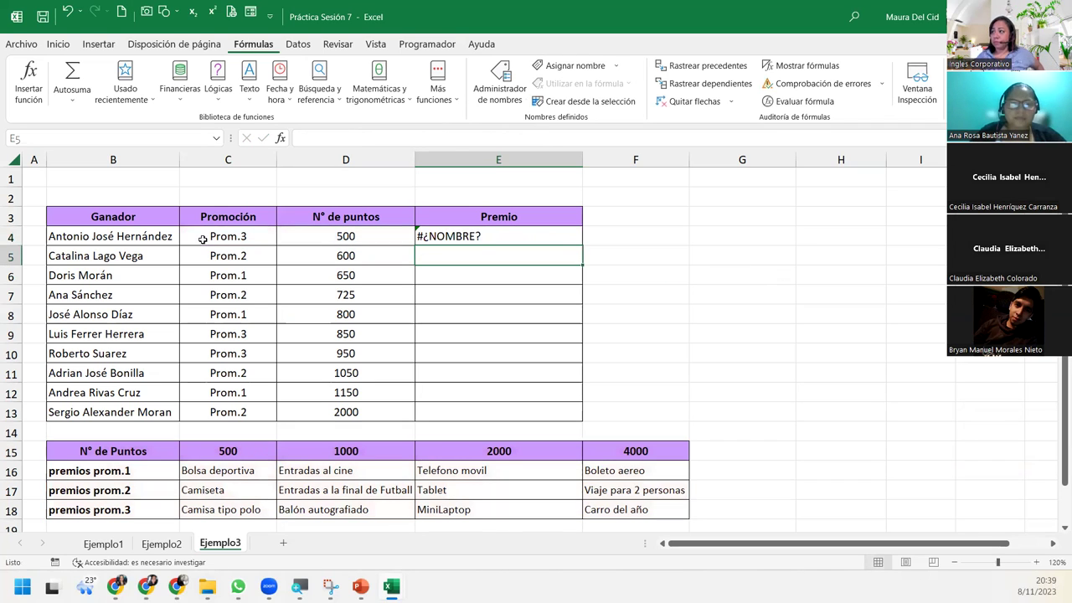
- Wrap Prom.1 in quotes in E4's SI test so it reads C4="Prom.1"
double_click(473, 232)
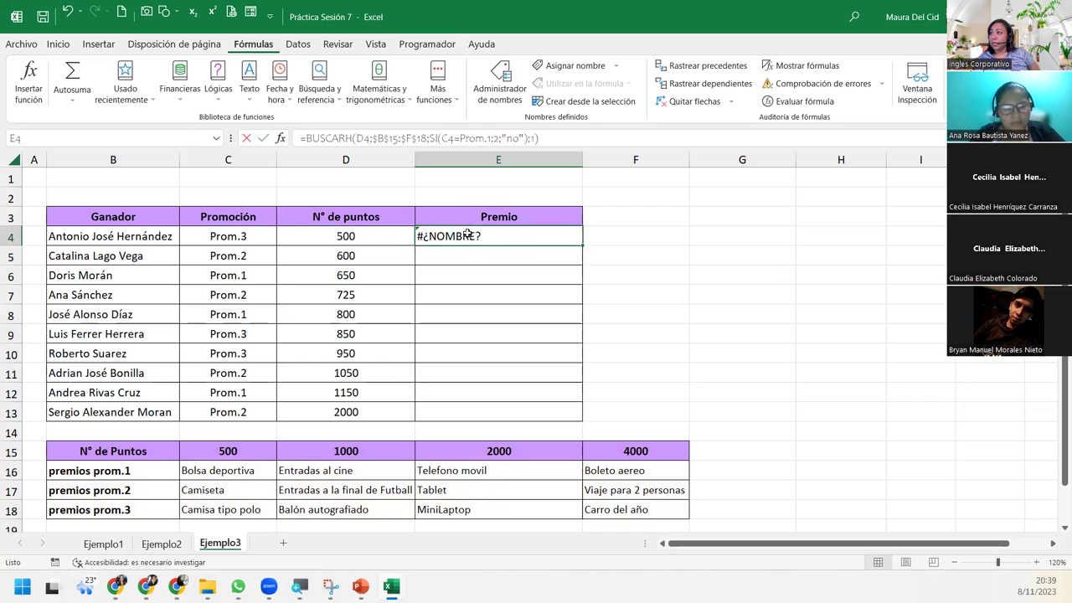
left_click(528, 238)
left_click(567, 238)
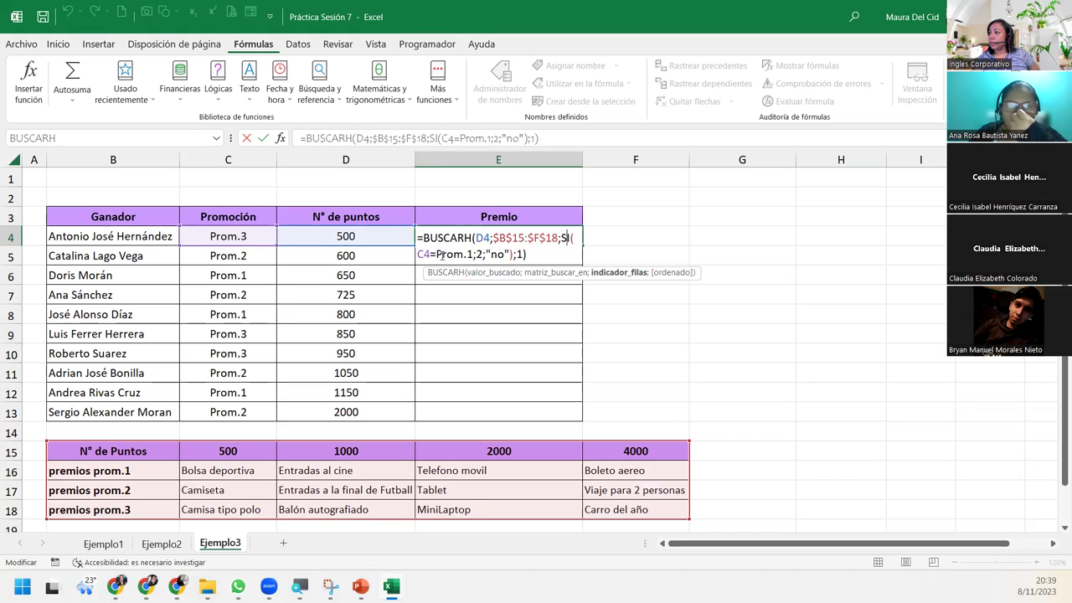
left_click(446, 253)
type("\"")
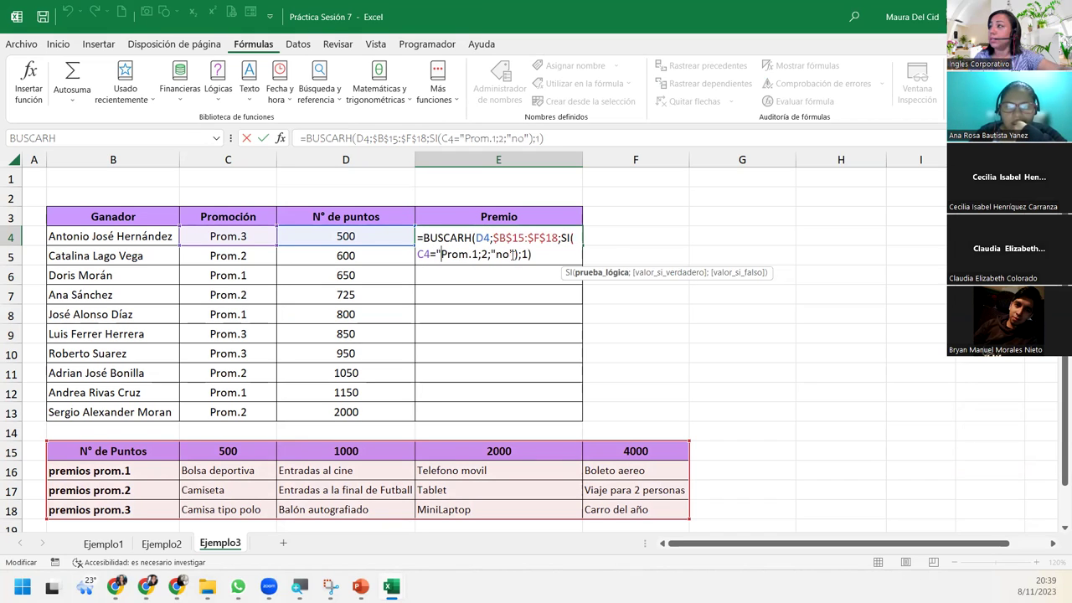
left_click(476, 254)
type("\"")
key("ctrl+Return")
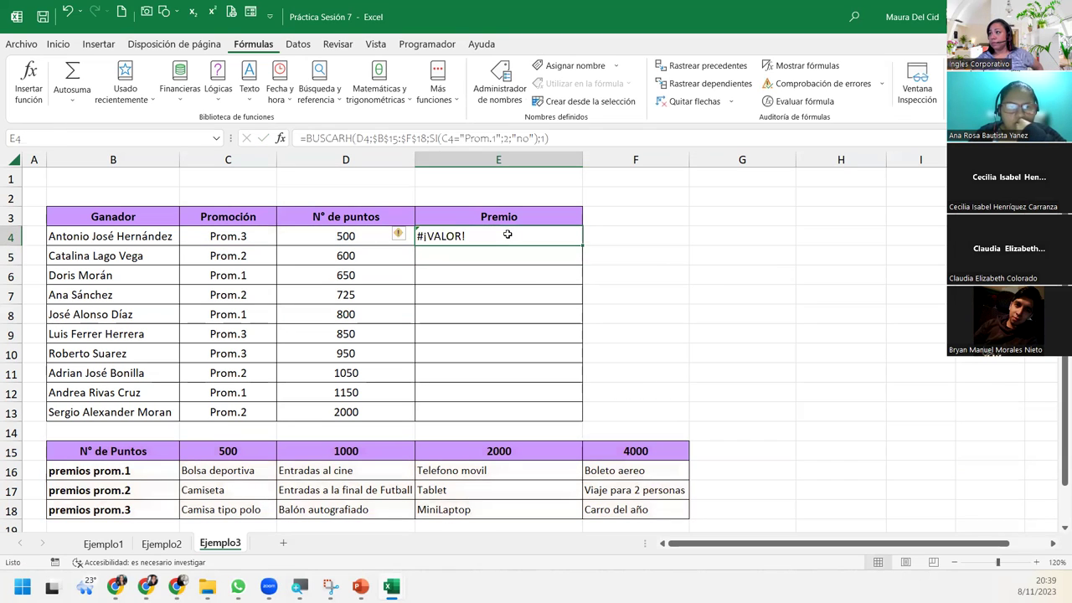
- Recommit E4's corrected formula, which now returns #¡VALOR!
double_click(507, 234)
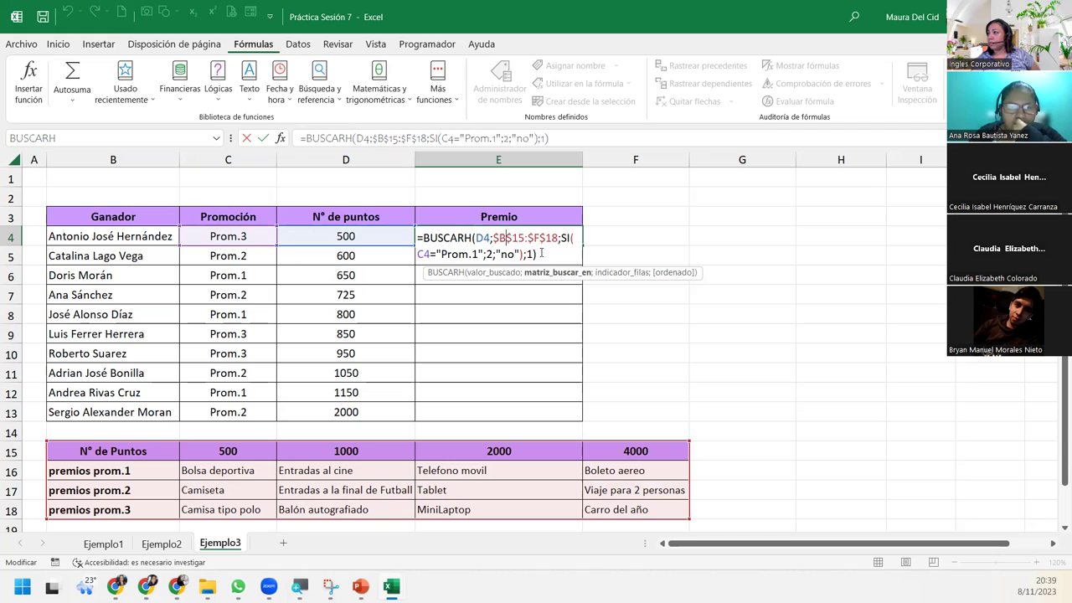
left_click(542, 252)
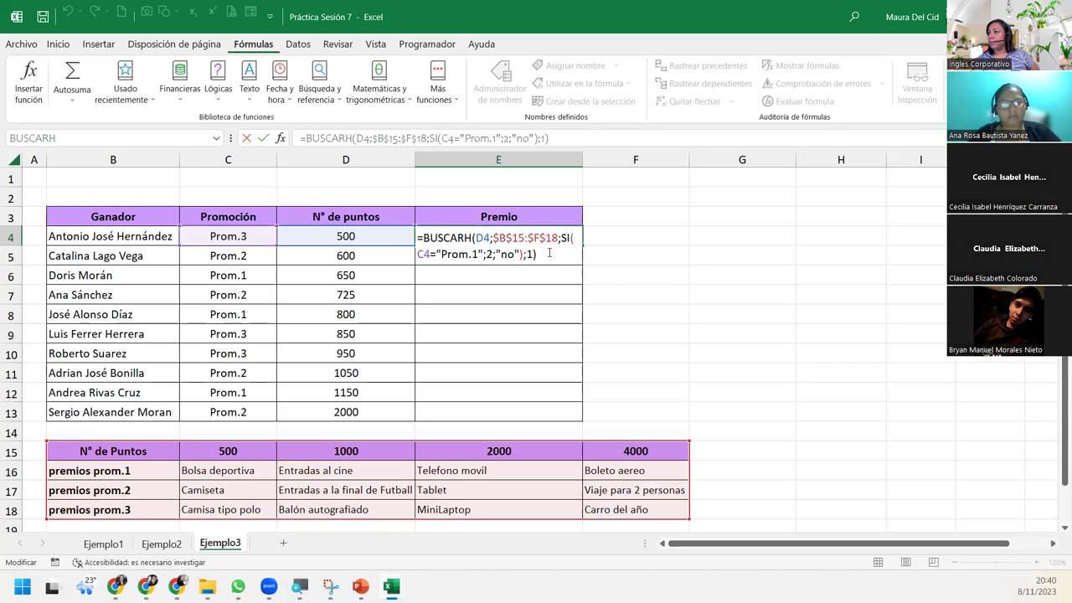
key("Return")
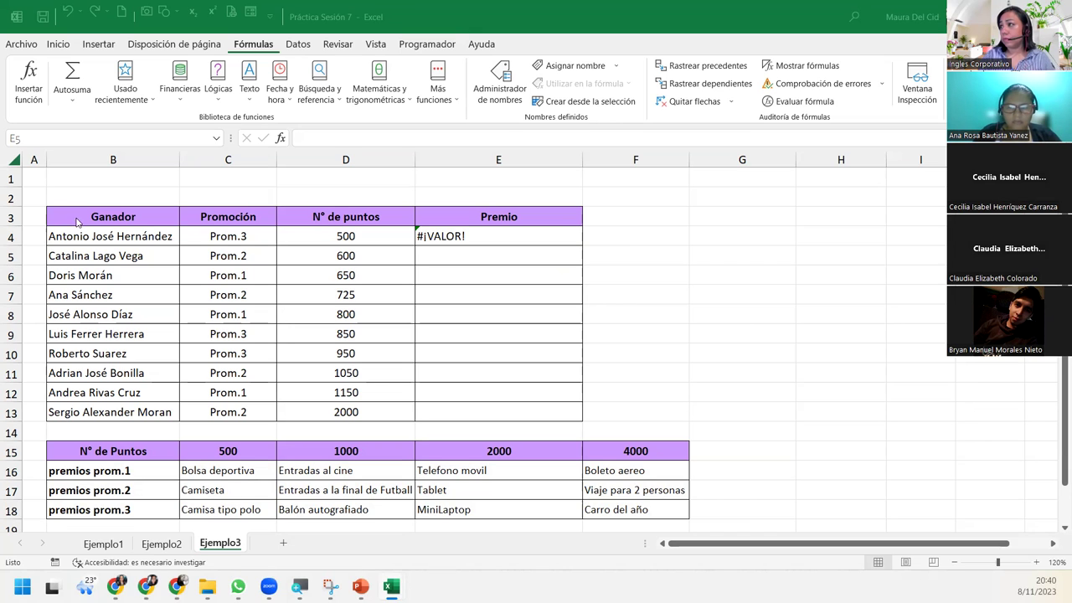
- Re-examine the "Prom.1" condition in E4's formula and commit it; E4 still shows #¡VALOR!
left_click(494, 248)
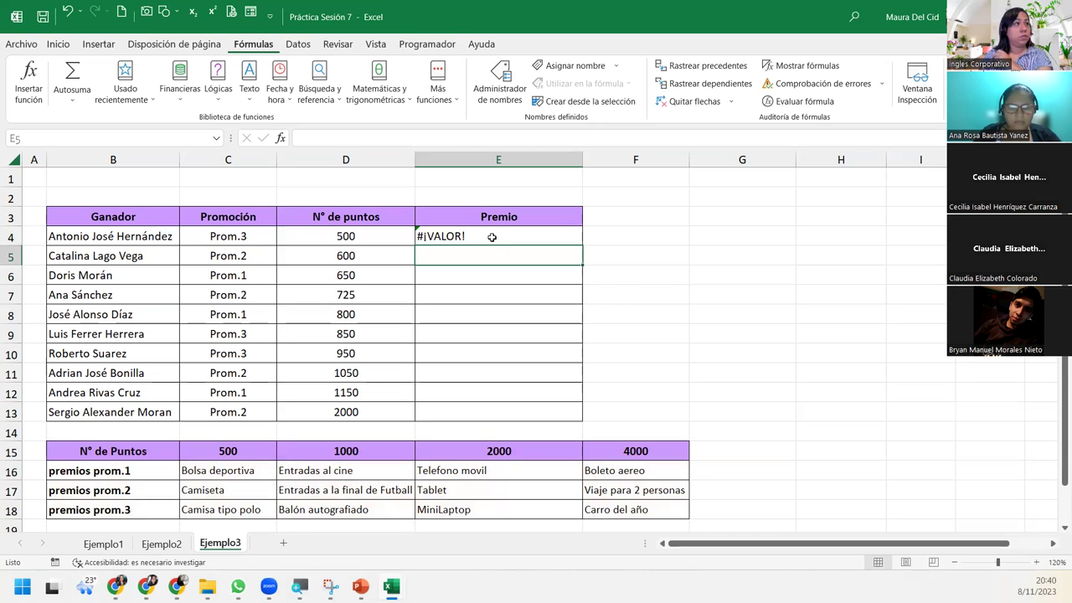
left_click(492, 237)
double_click(491, 236)
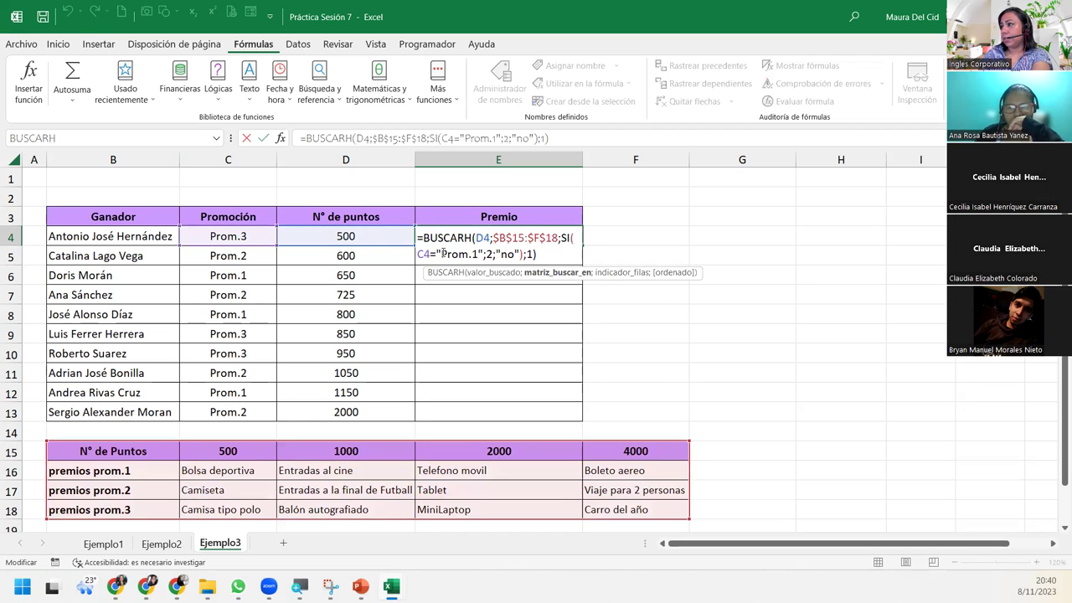
left_click_drag(436, 253, 482, 254)
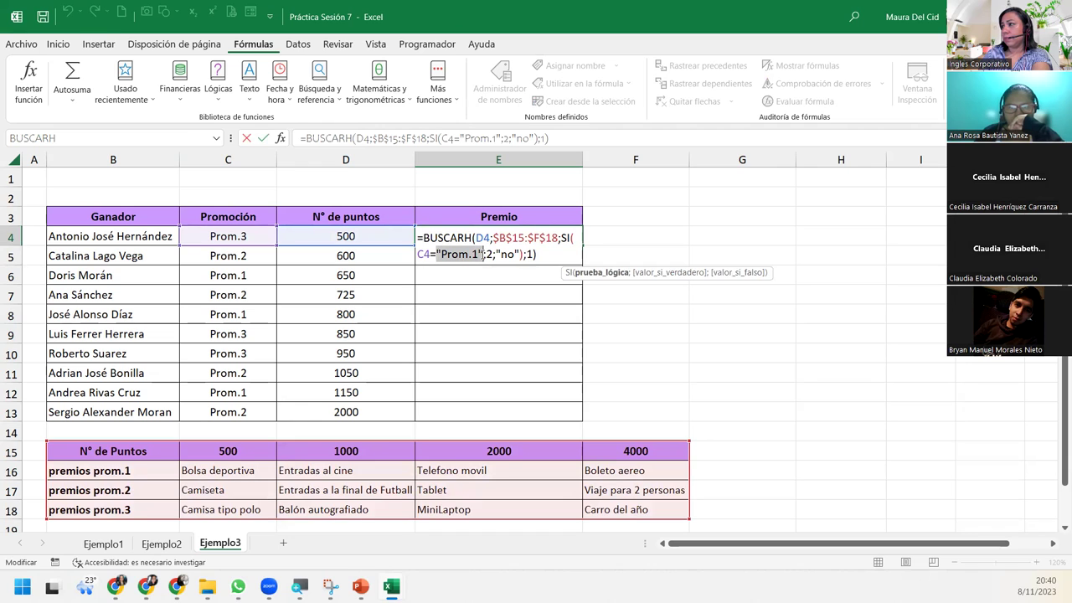
left_click(539, 253)
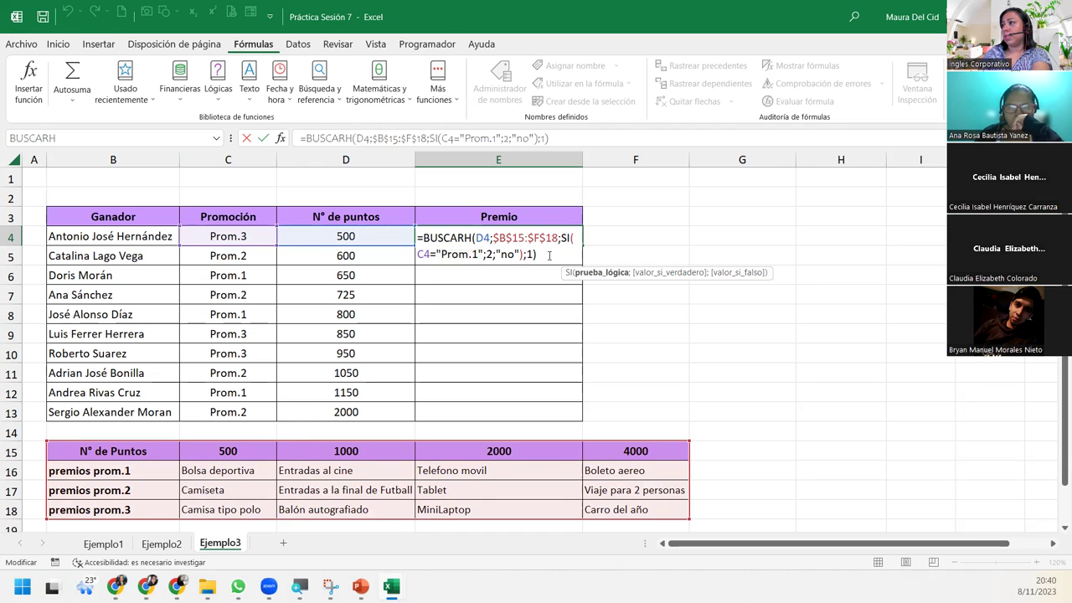
key("Return")
left_click(463, 235)
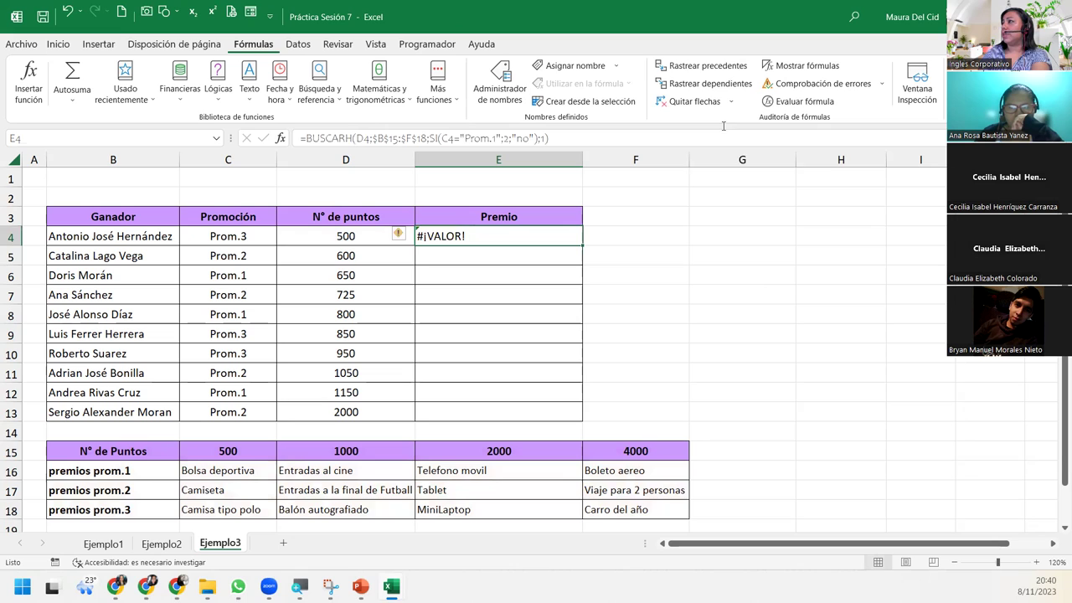
left_click(801, 101)
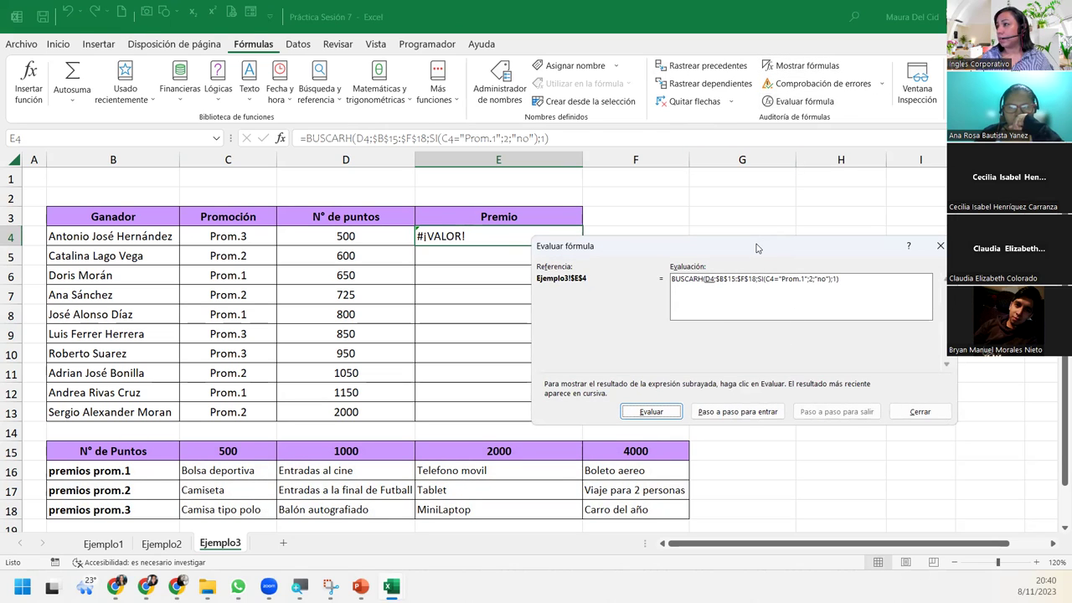
left_click_drag(756, 248, 416, 311)
left_click(319, 473)
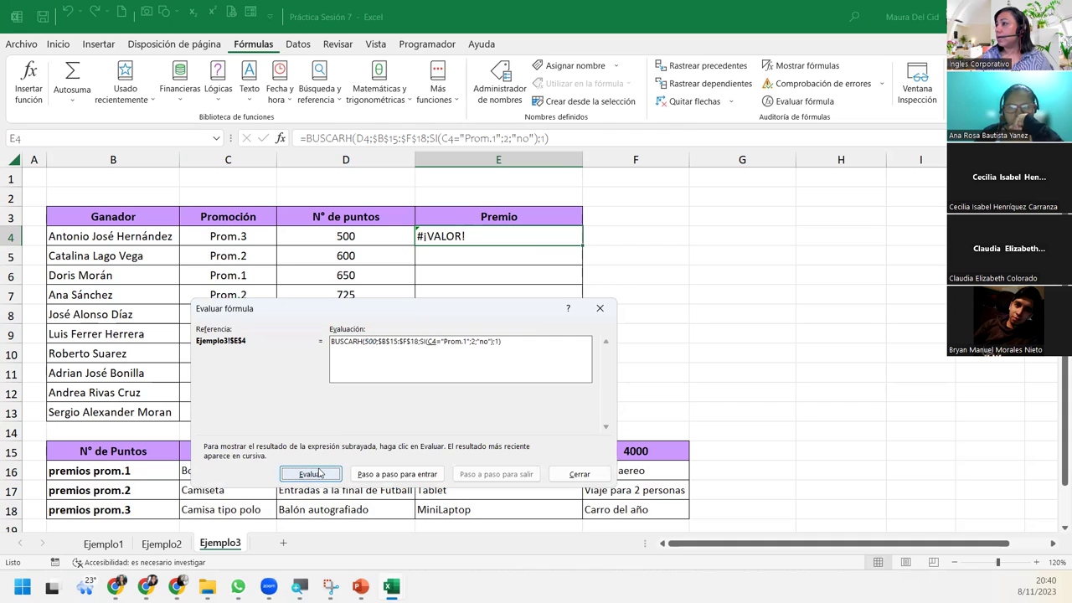
left_click(319, 474)
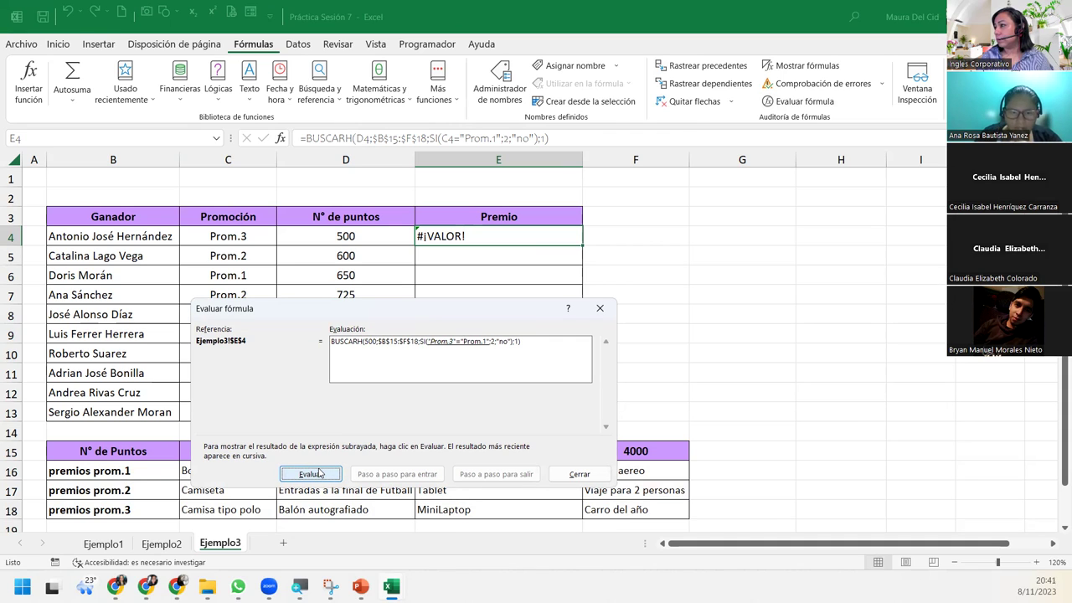
left_click(319, 474)
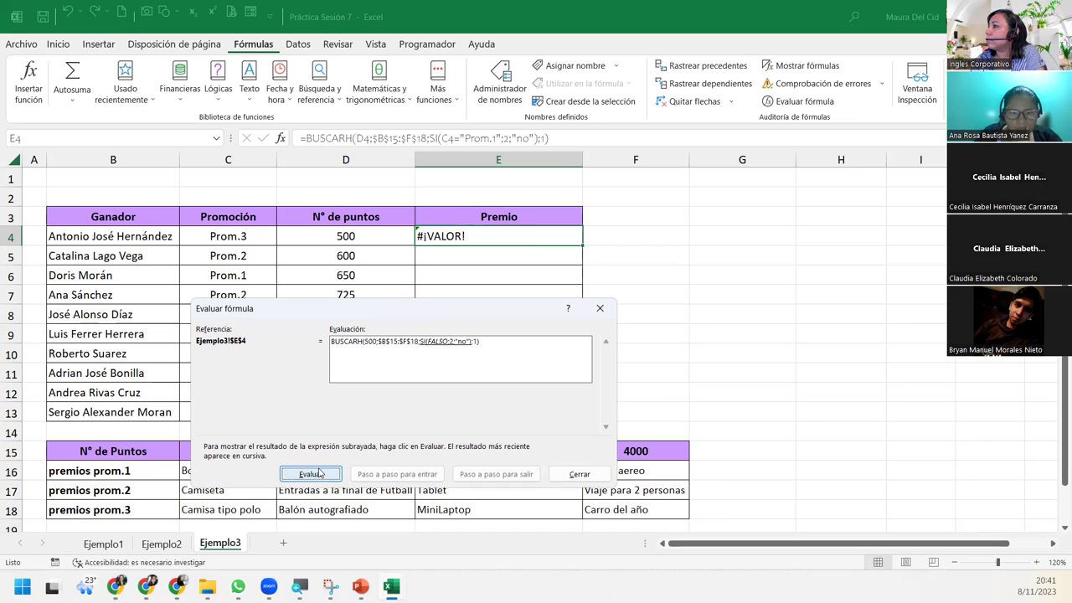
left_click(319, 474)
left_click(319, 473)
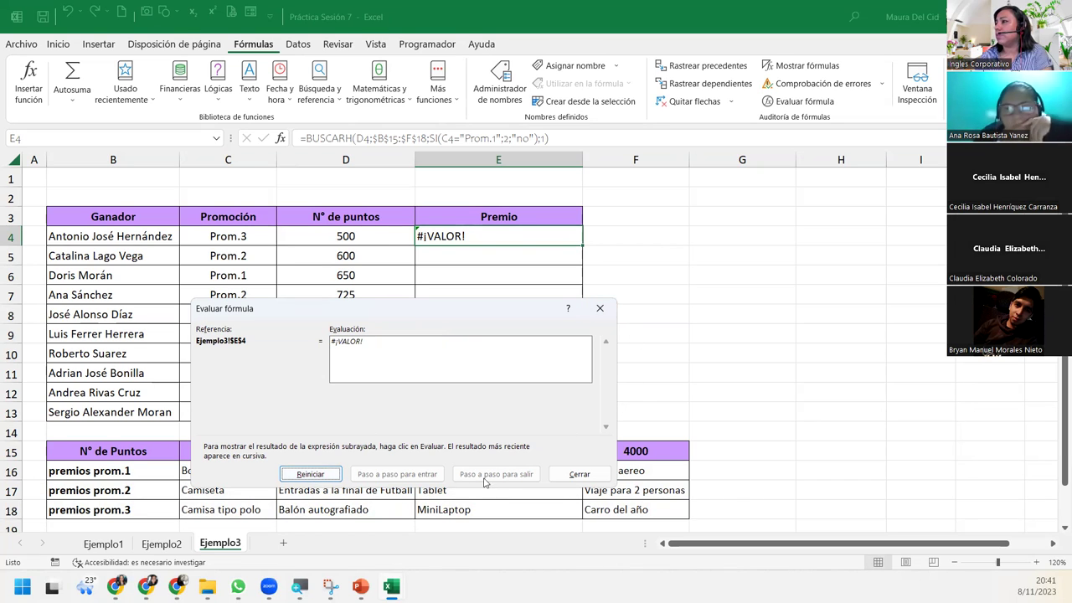
left_click(322, 474)
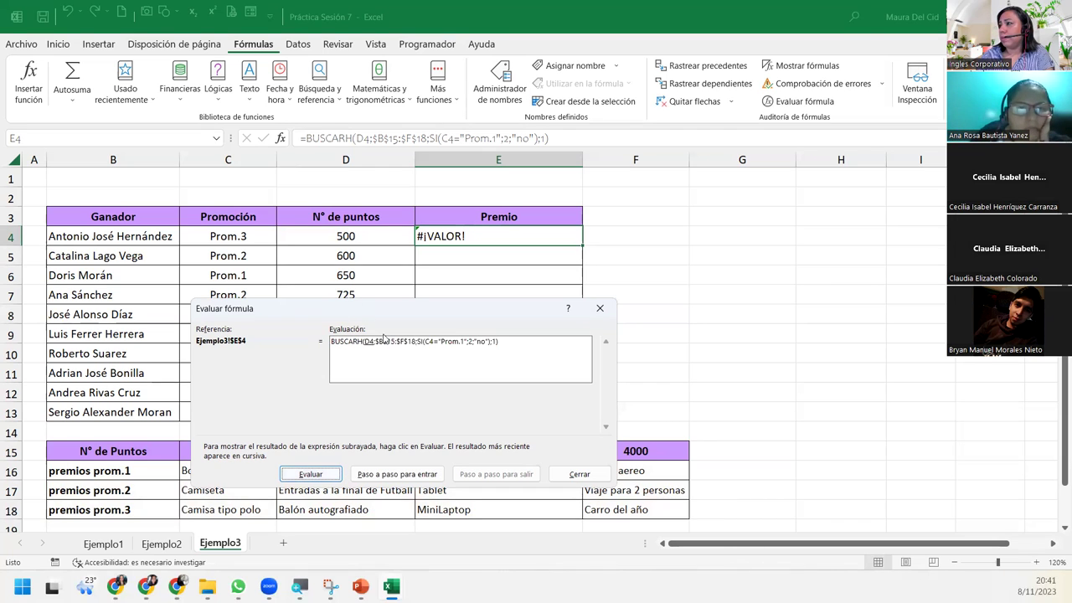
left_click(322, 474)
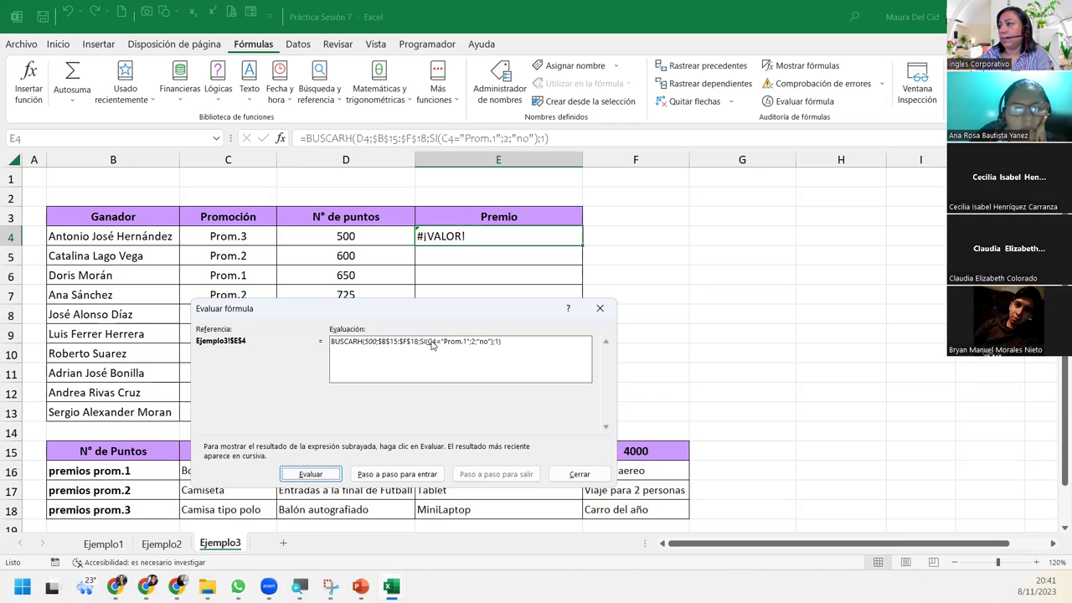
left_click(310, 474)
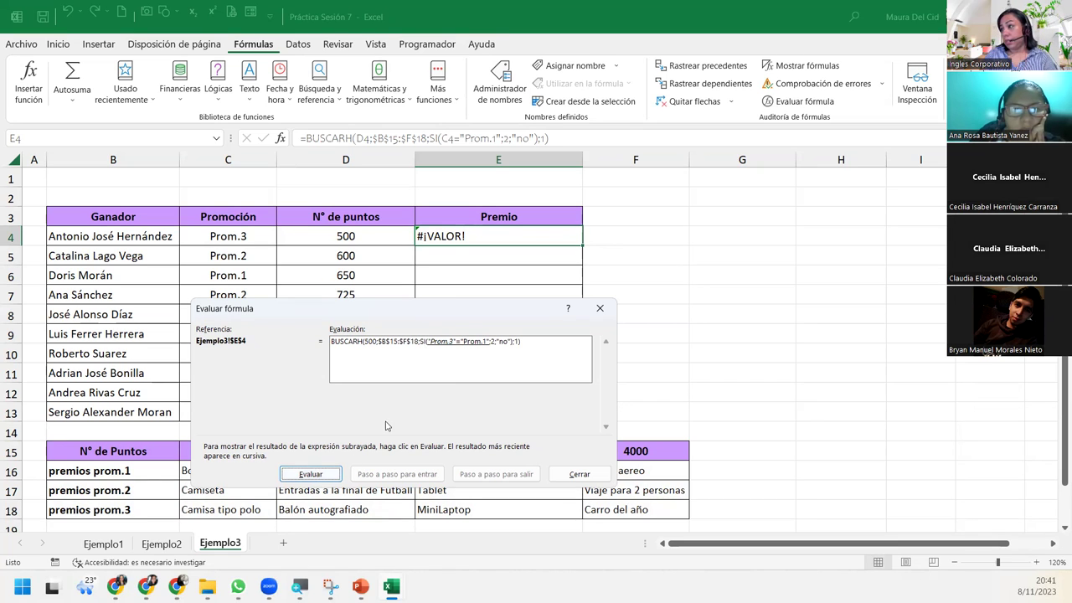
left_click(332, 472)
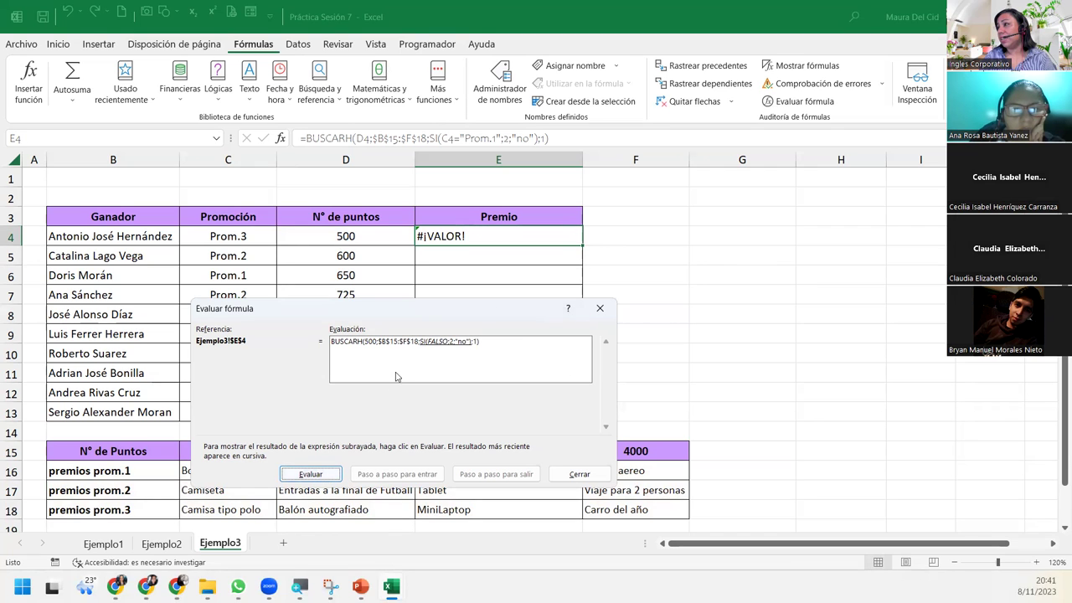
left_click(603, 308)
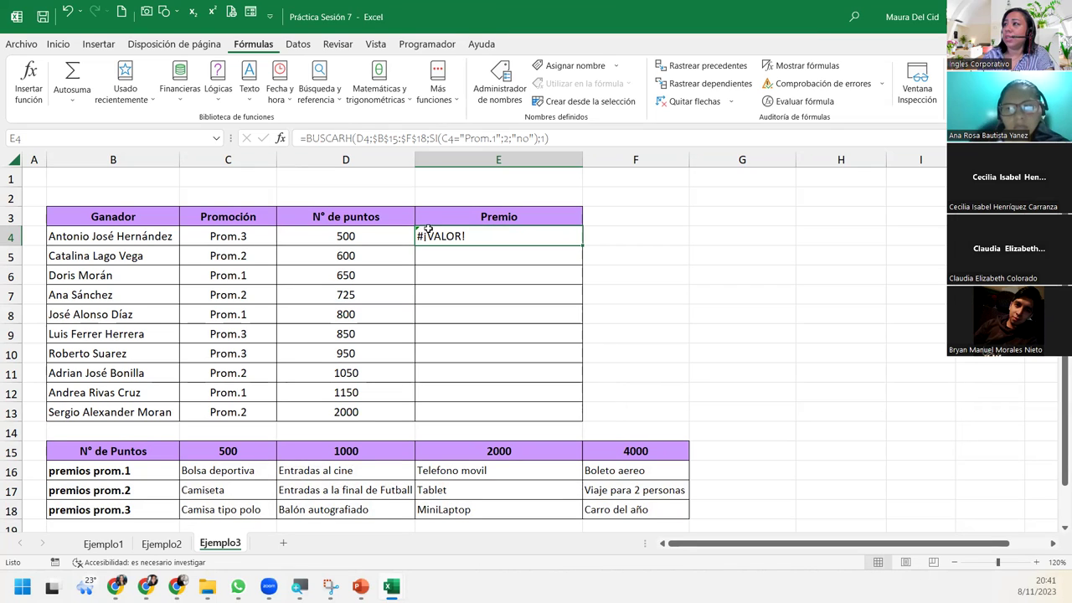
- Replace E4's "no" fallback with SI(C4="Prom.2";3;4) so E4 shows Camisa tipo polo
left_click(256, 232)
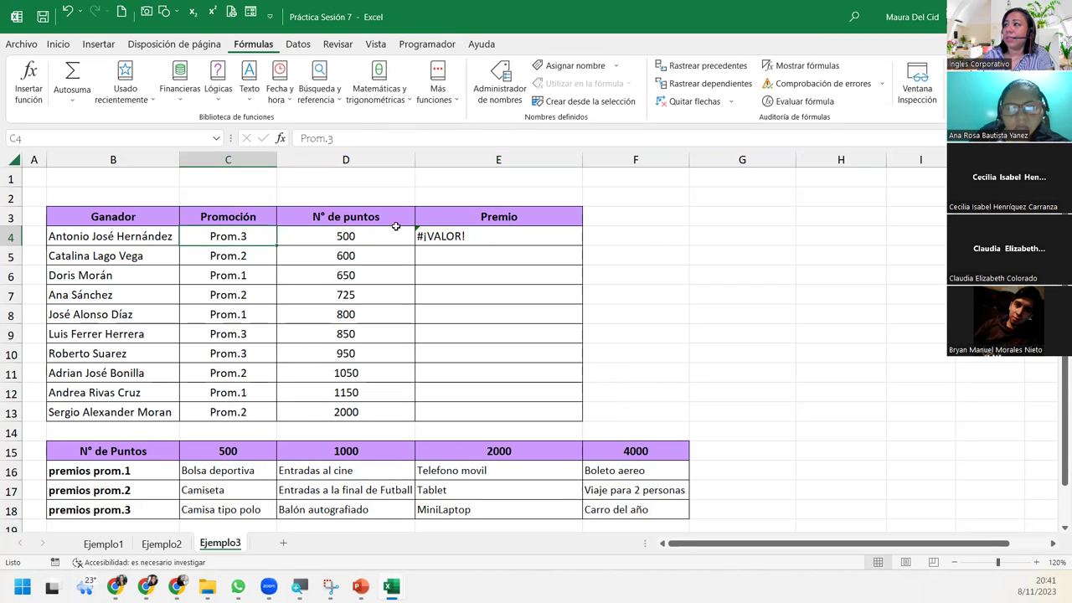
left_click(484, 235)
double_click(484, 235)
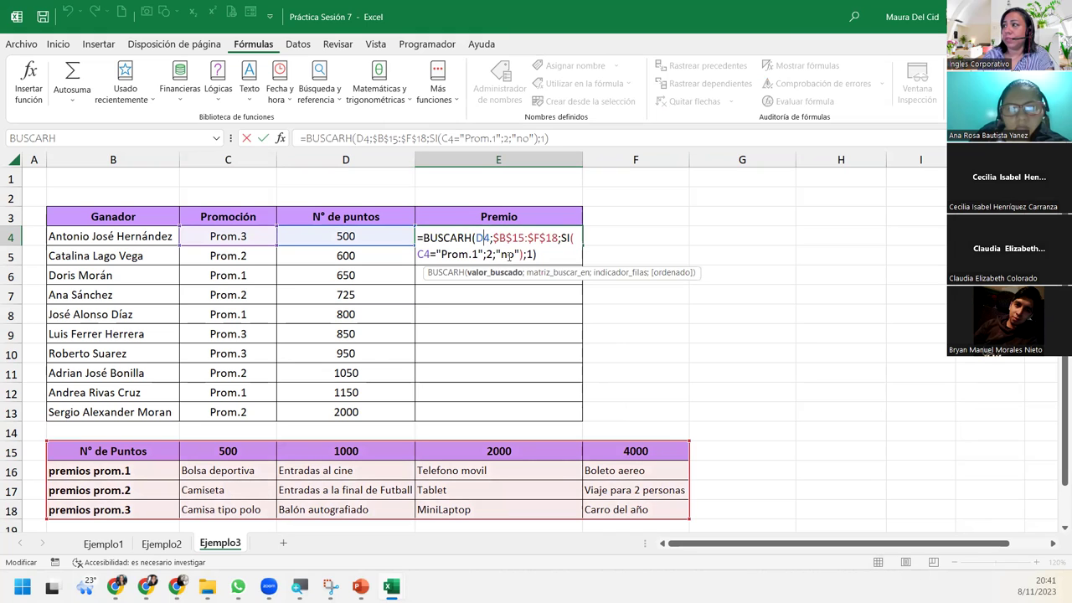
left_click_drag(496, 253, 520, 254)
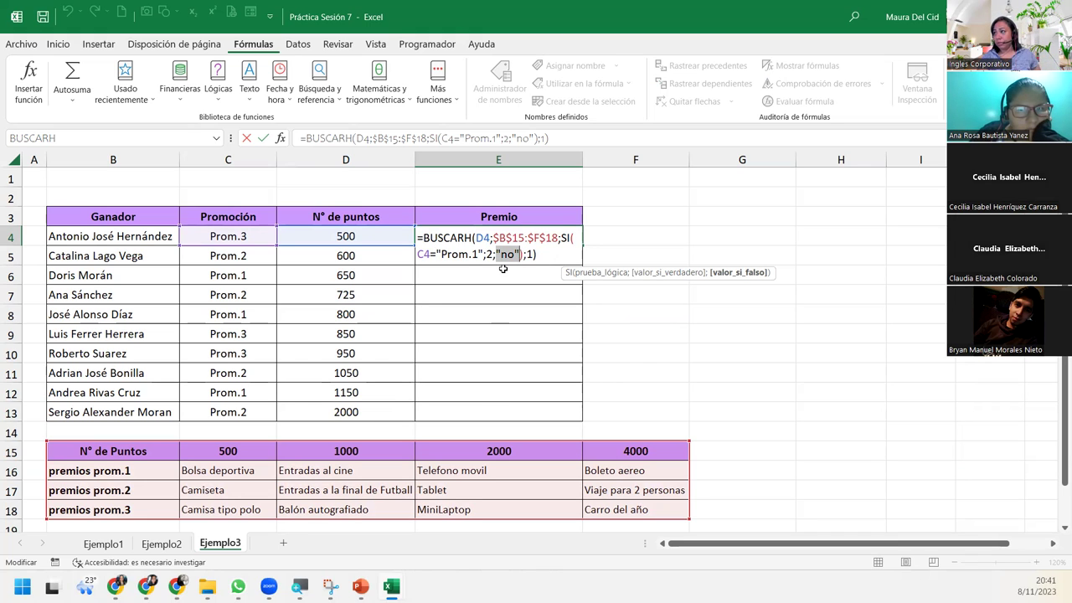
key("BackSpace")
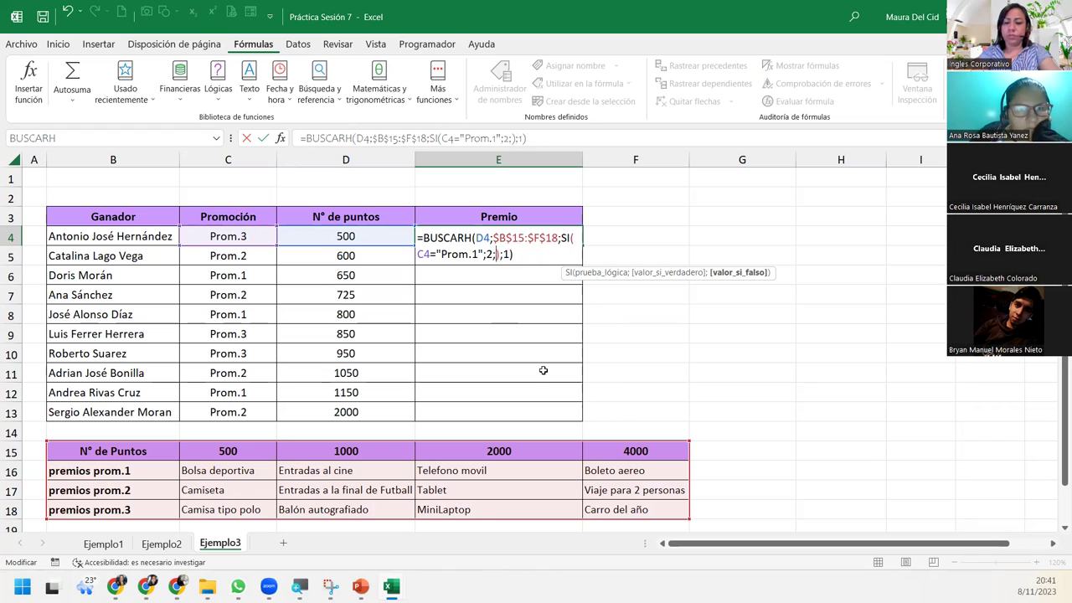
type("SI()")
key("Left")
left_click(226, 236)
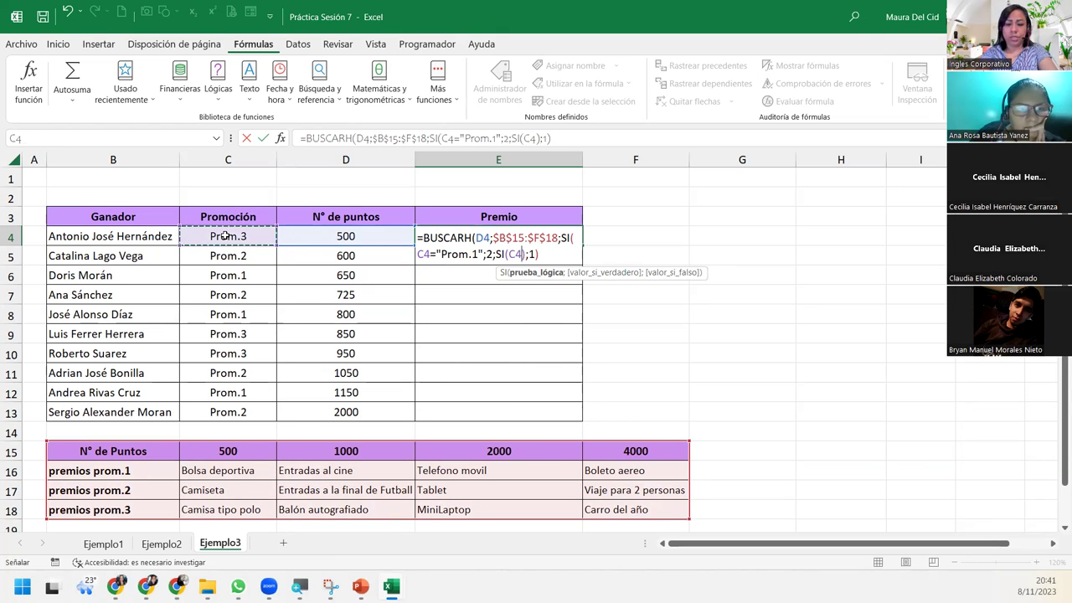
type("=\"Prom.2\"")
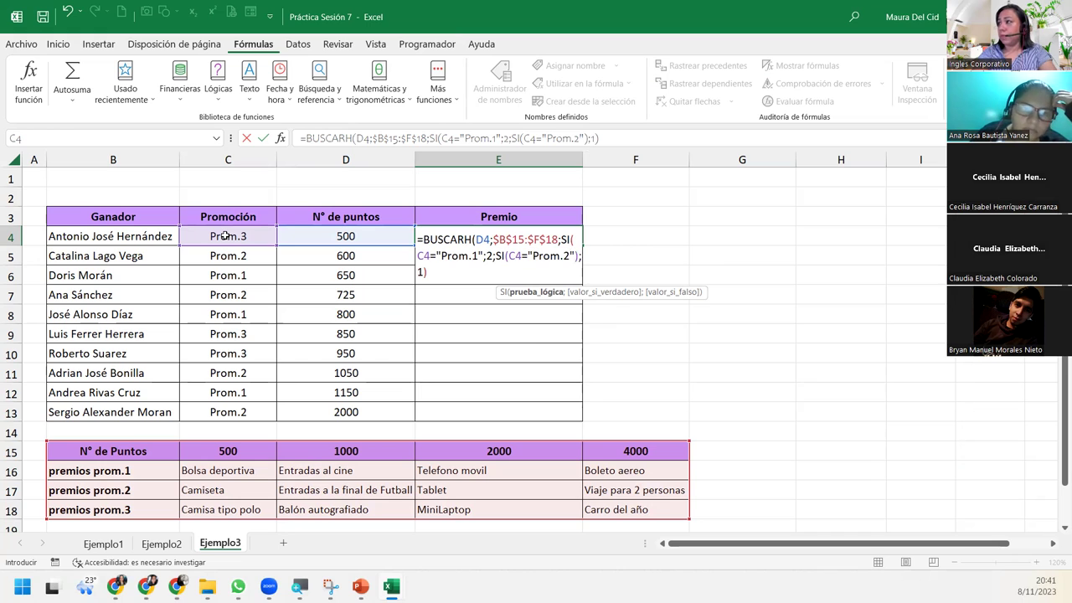
type(";3")
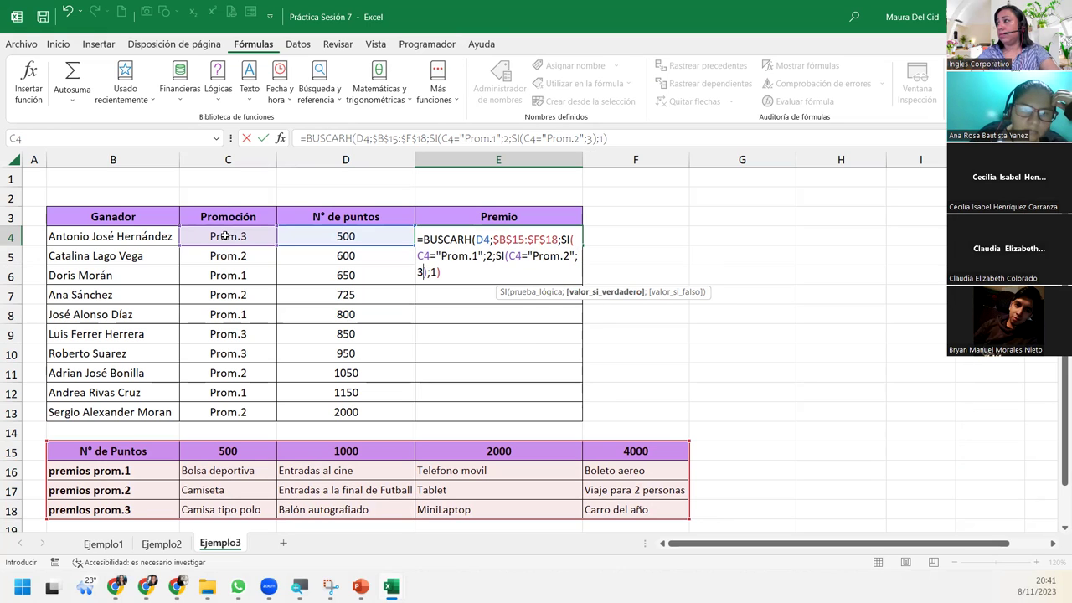
type(";")
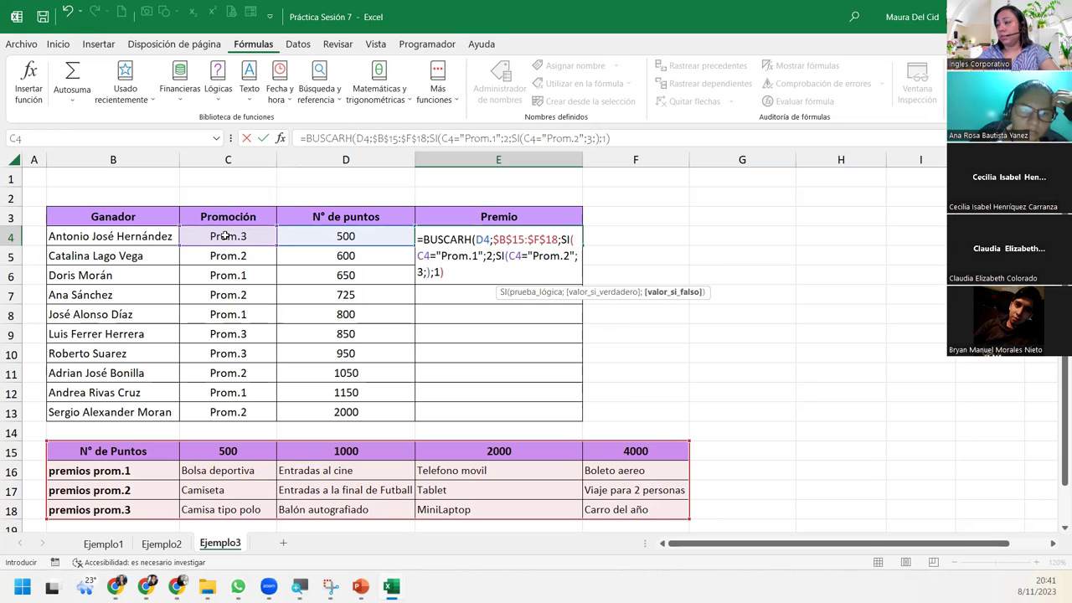
type("4")
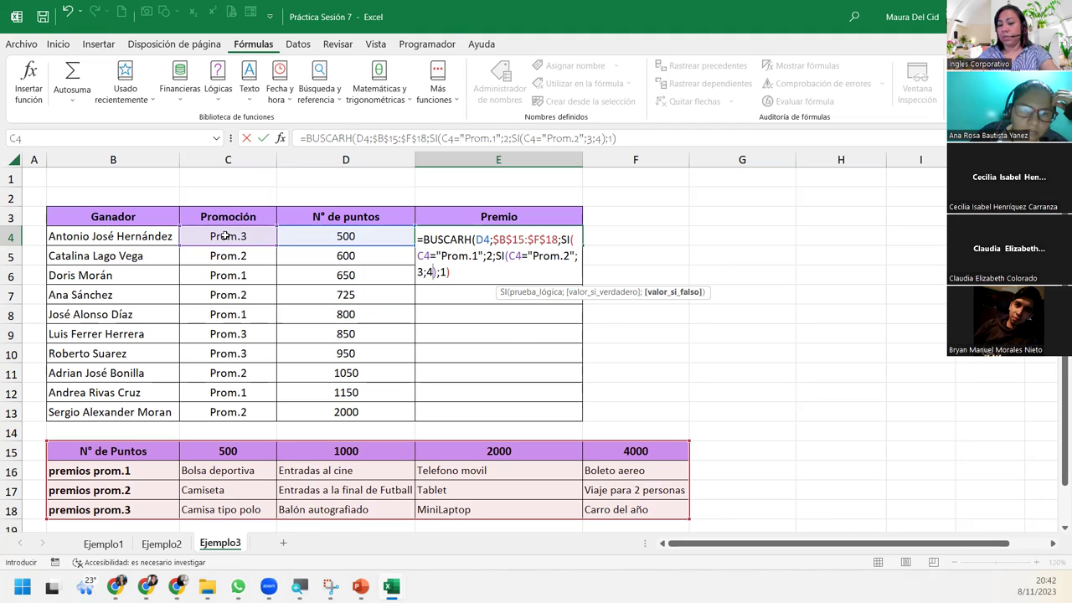
key("Return")
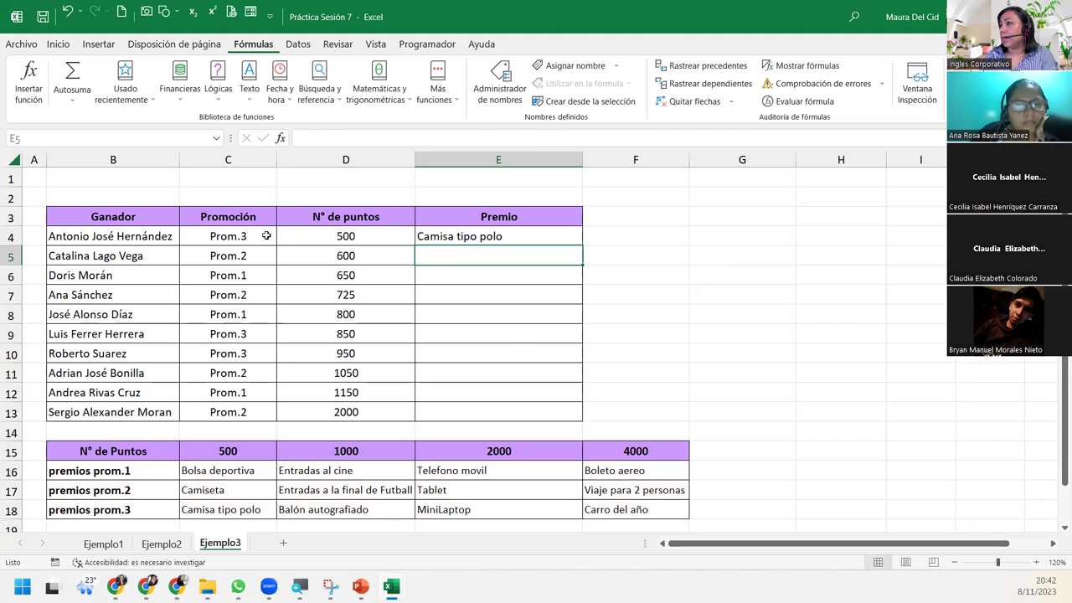
- Change C4 from Prom.3 to Prom.1 and compare E4 with the prom.1 prize Bolsa deportiva
left_click(266, 237)
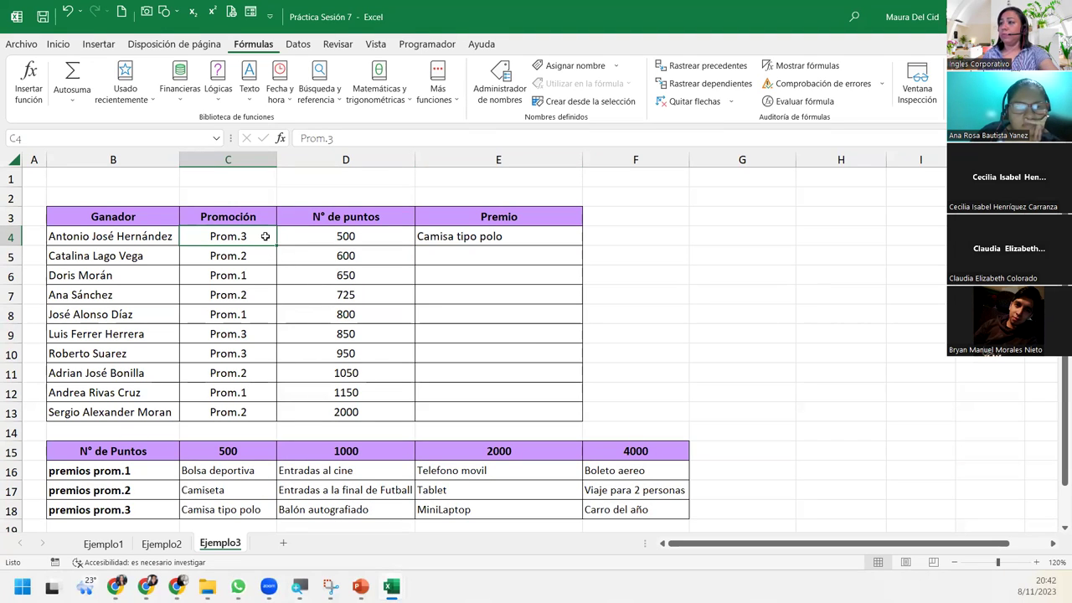
left_click(12, 509)
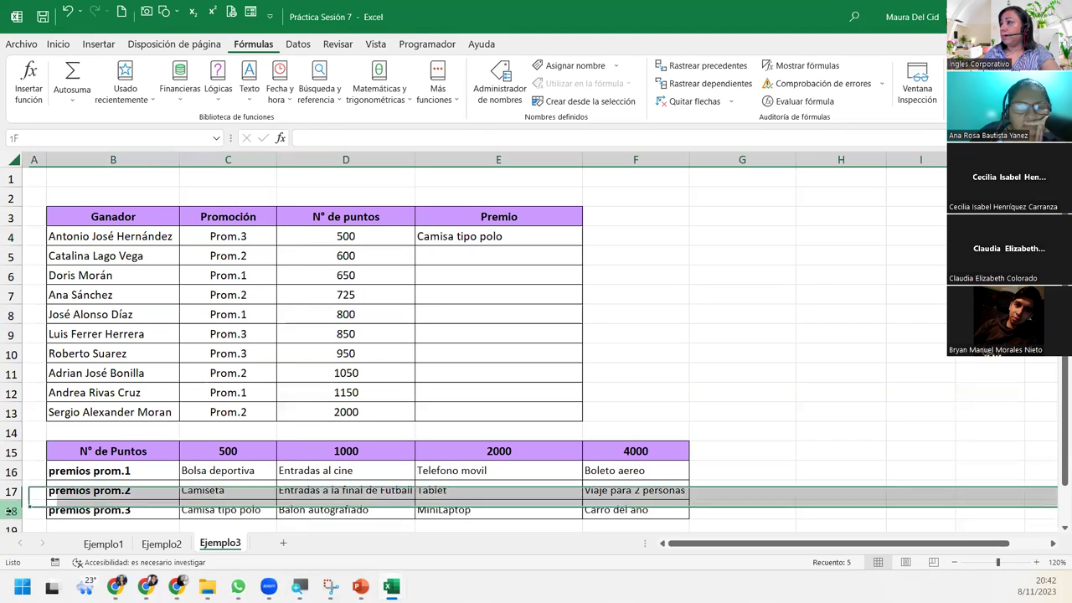
left_click(194, 512)
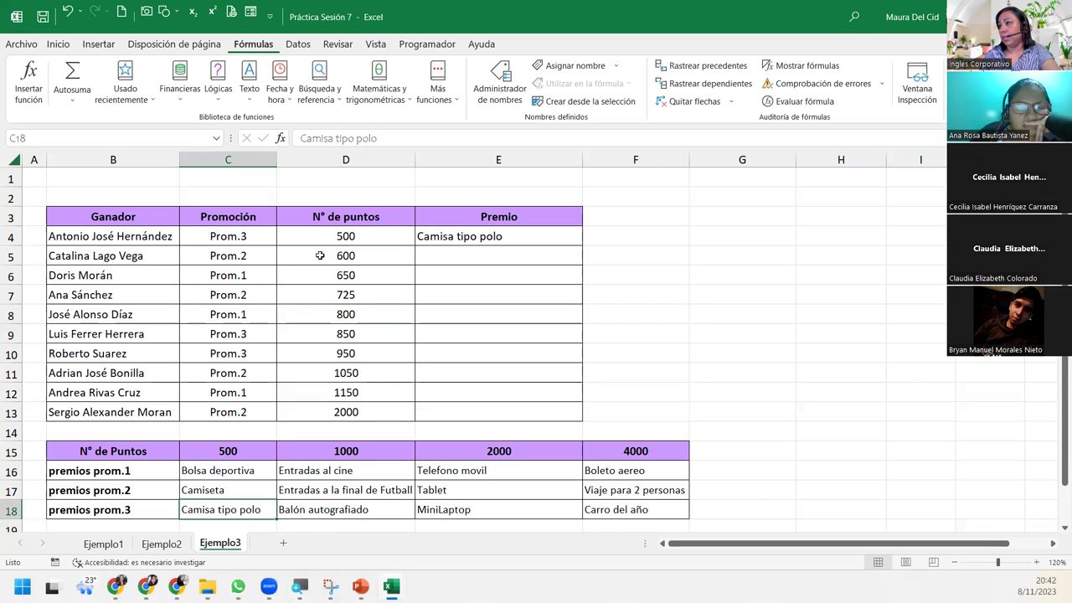
double_click(256, 239)
key("BackSpace")
type("1")
key("Return")
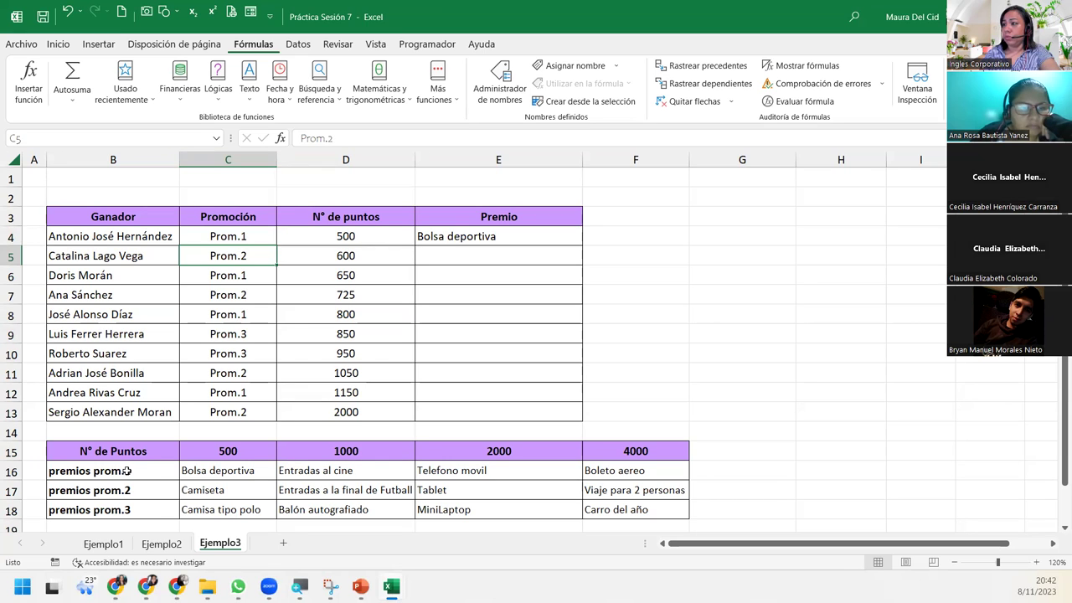
left_click_drag(127, 471, 198, 464)
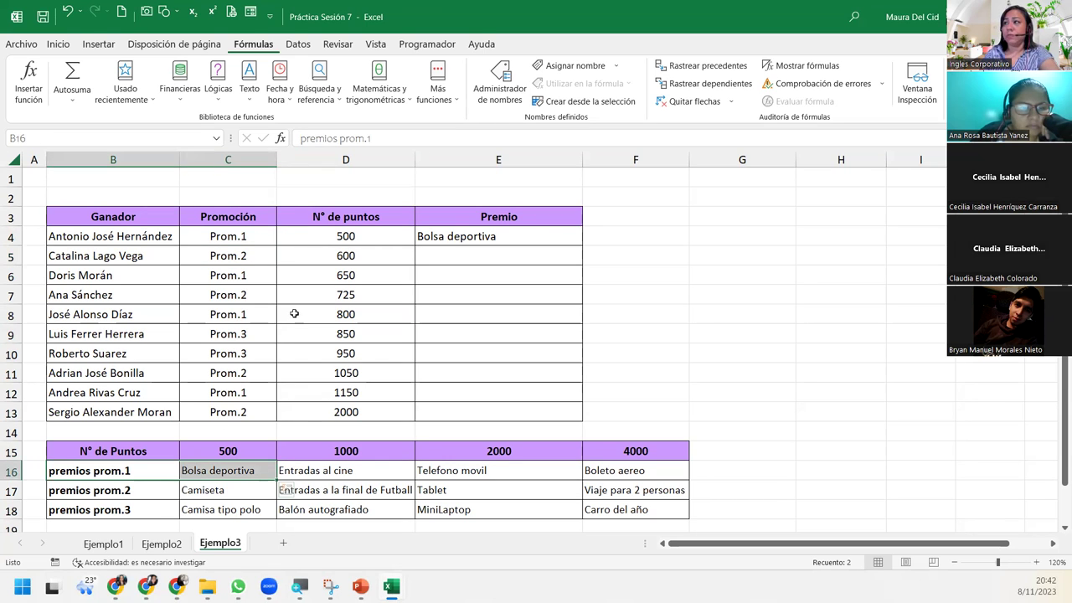
- Review and recommit E4's nested BUSCARH/SI formula, which gives Bolsa deportiva for Prom.1
double_click(453, 230)
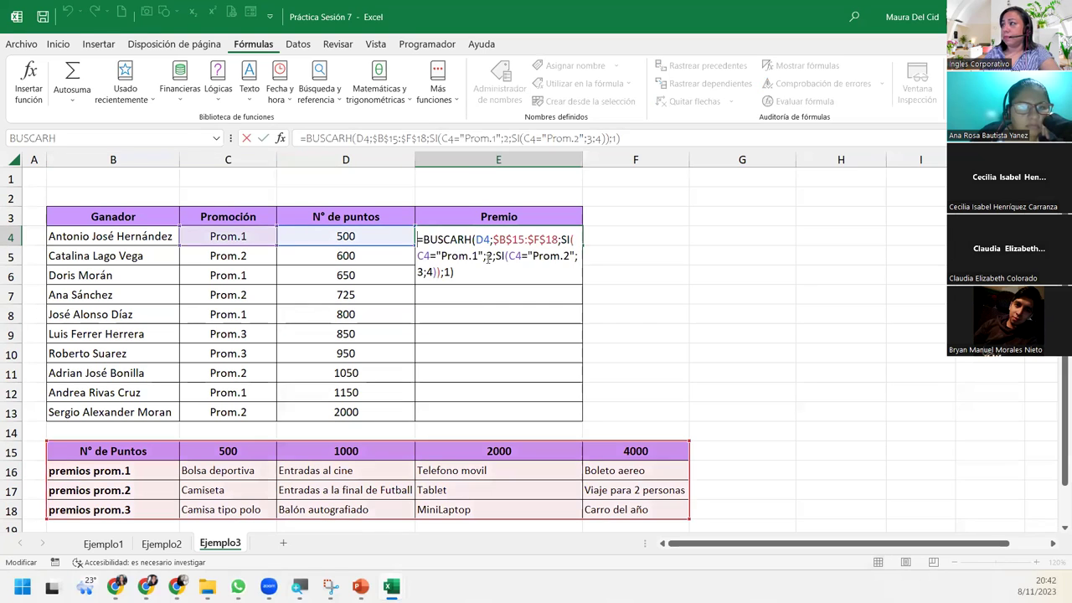
key("Escape")
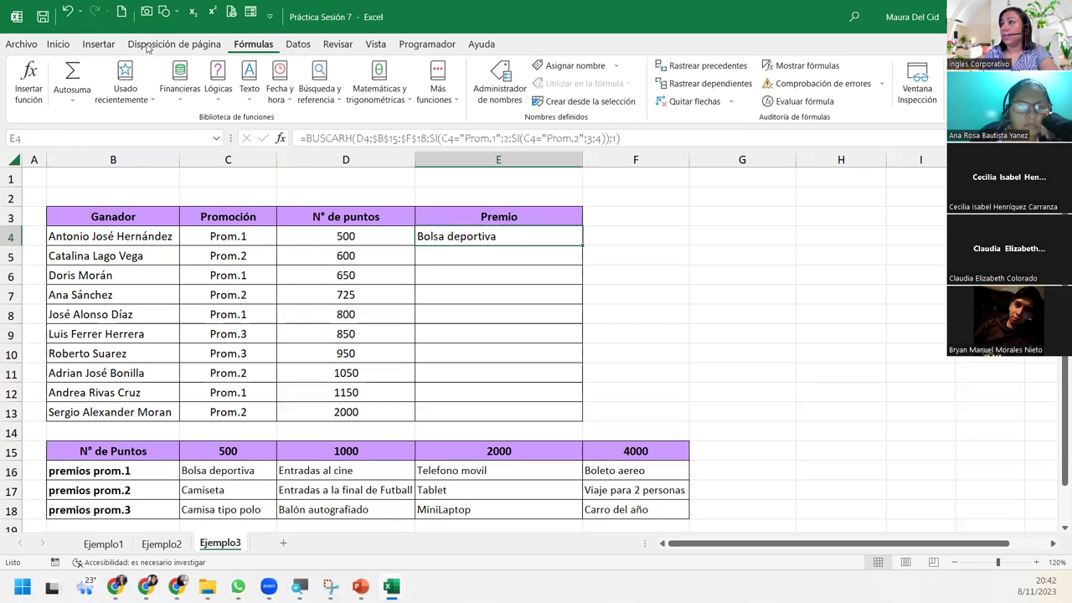
left_click(68, 43)
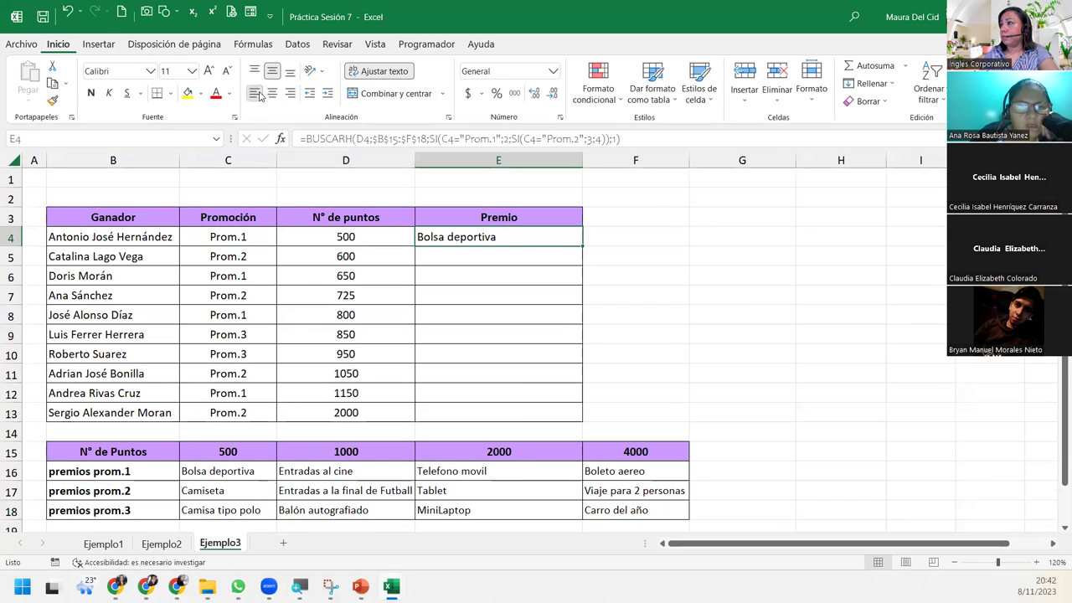
double_click(554, 233)
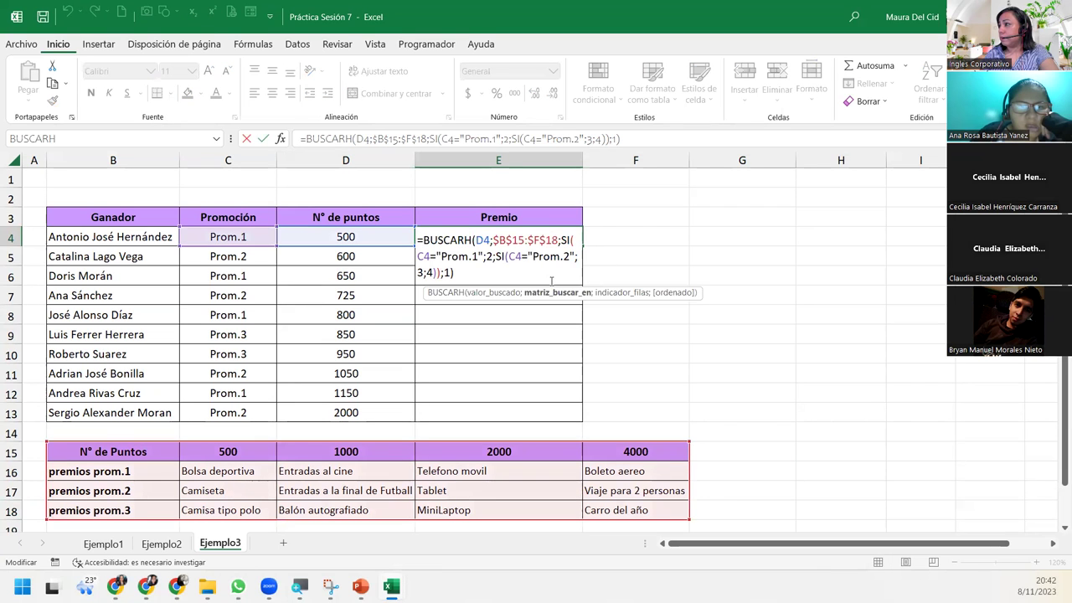
left_click(1053, 543)
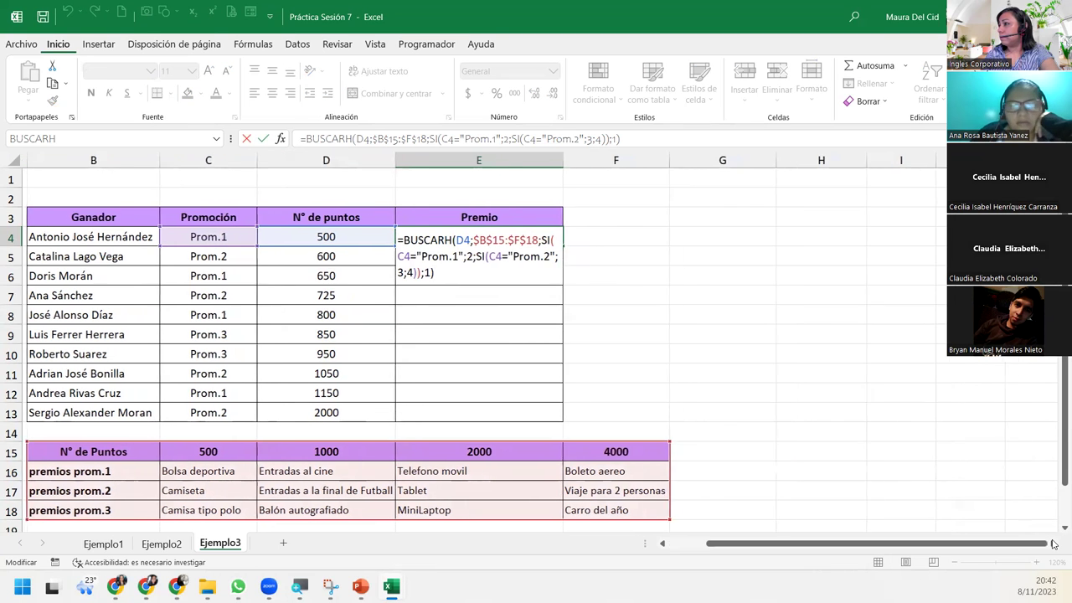
left_click(1052, 544)
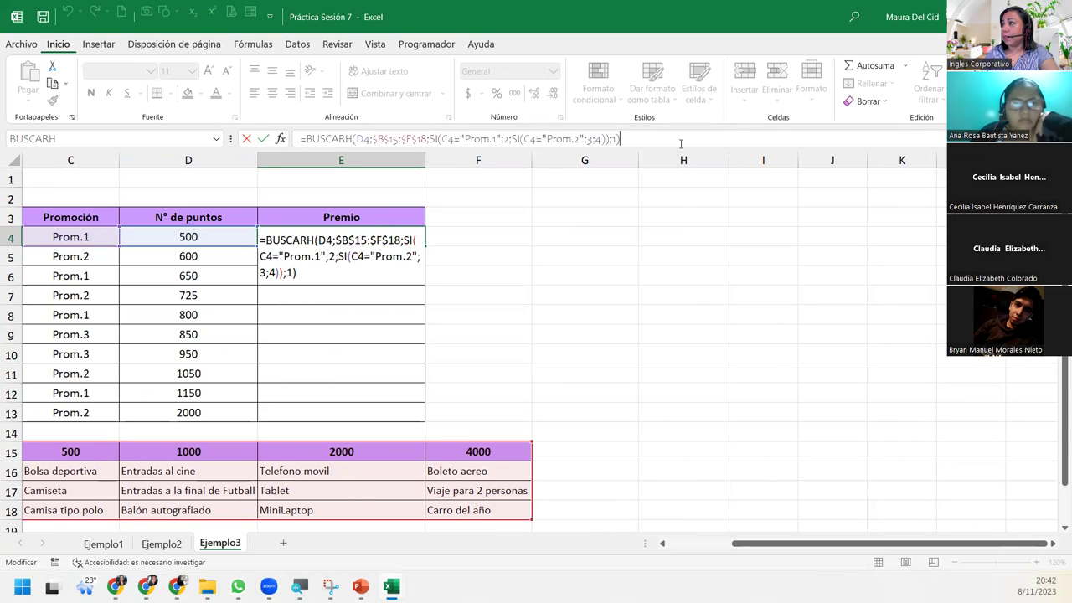
left_click(337, 277)
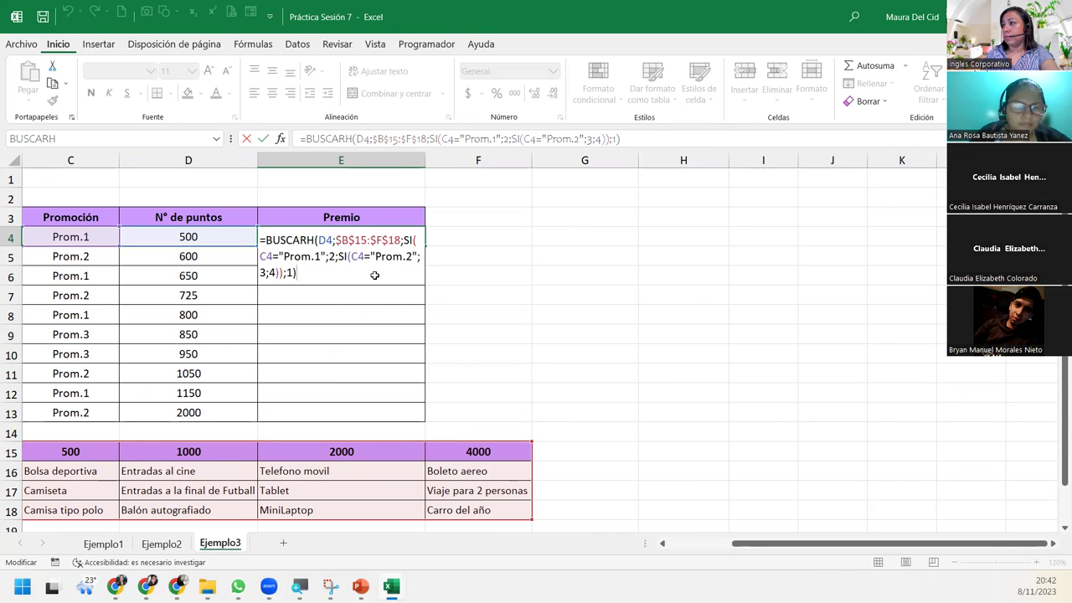
key("ctrl+Return")
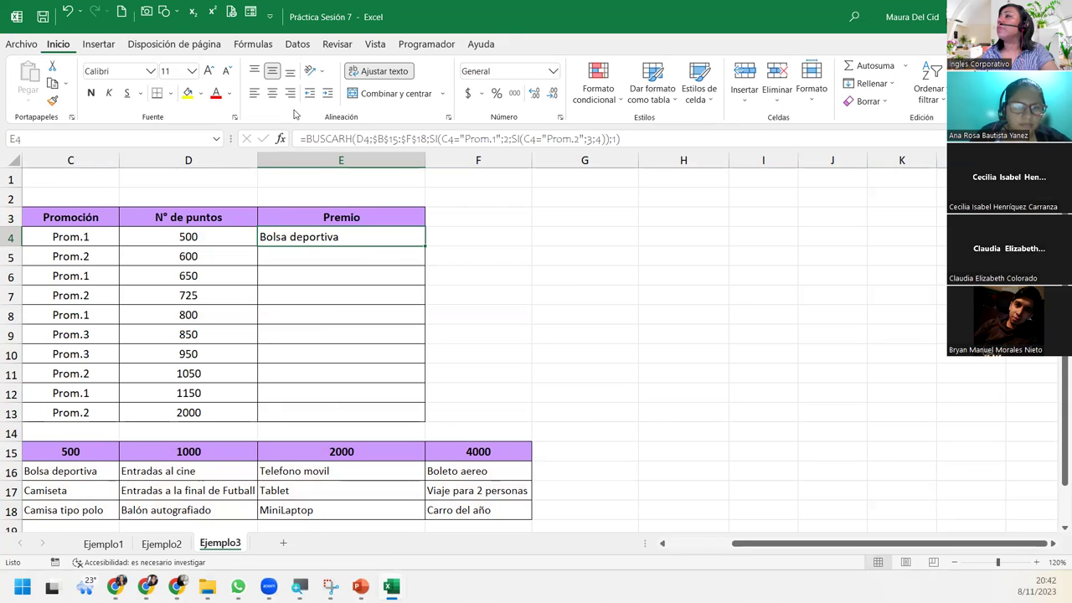
double_click(390, 237)
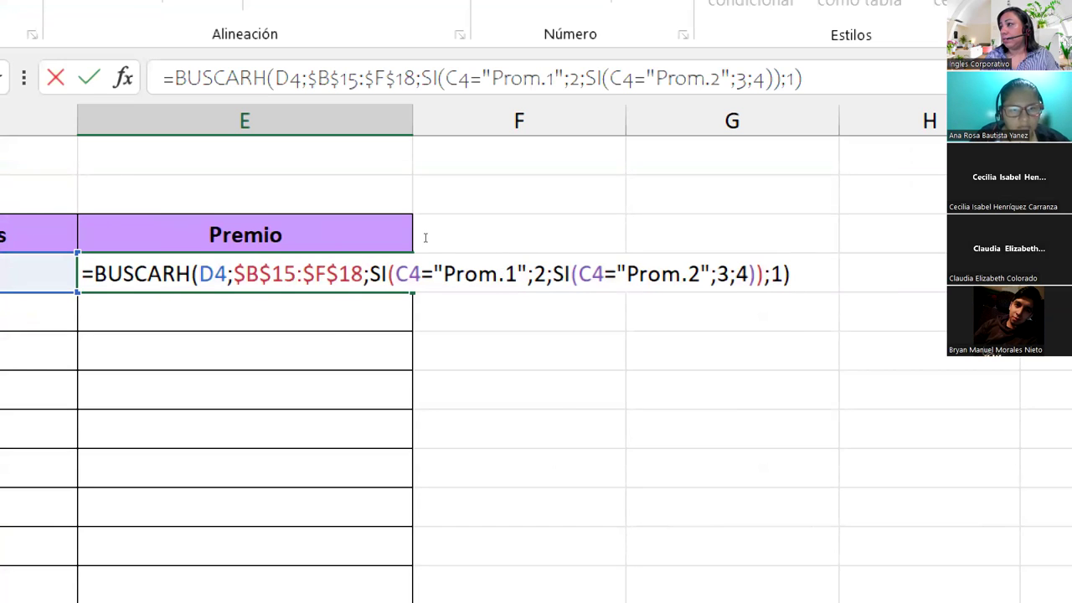
left_click(409, 274)
key("Right")
key("Right")
key("Right")
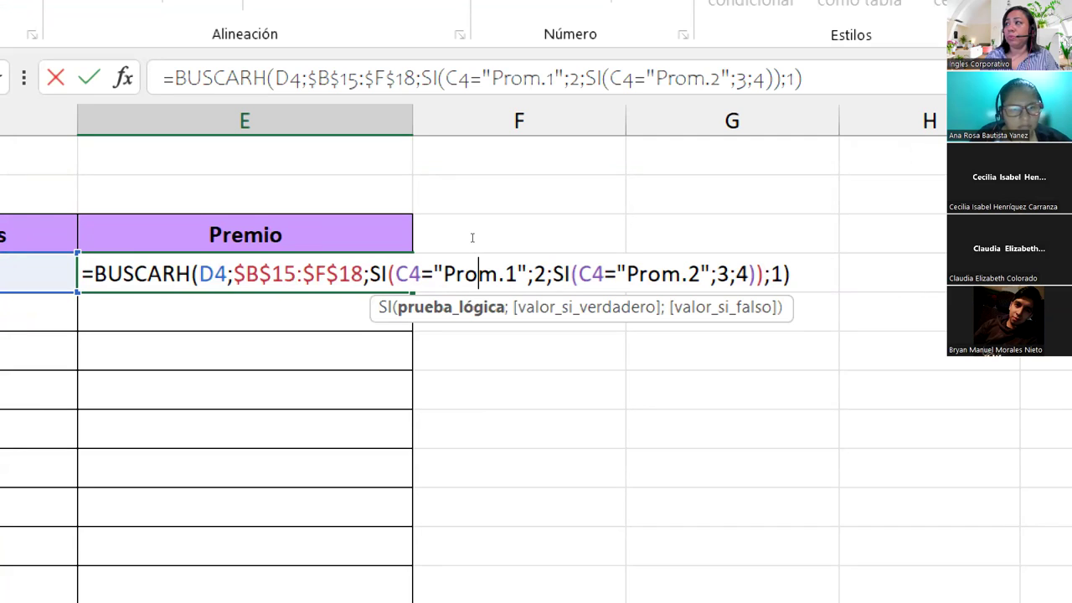
key("shift+Right")
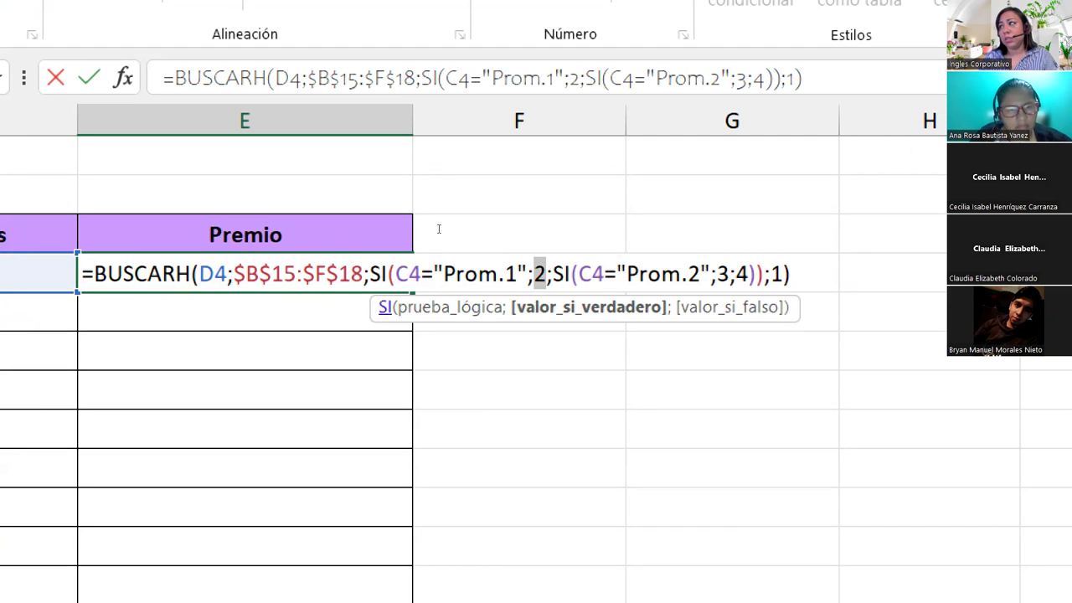
key("Right")
key("Right")
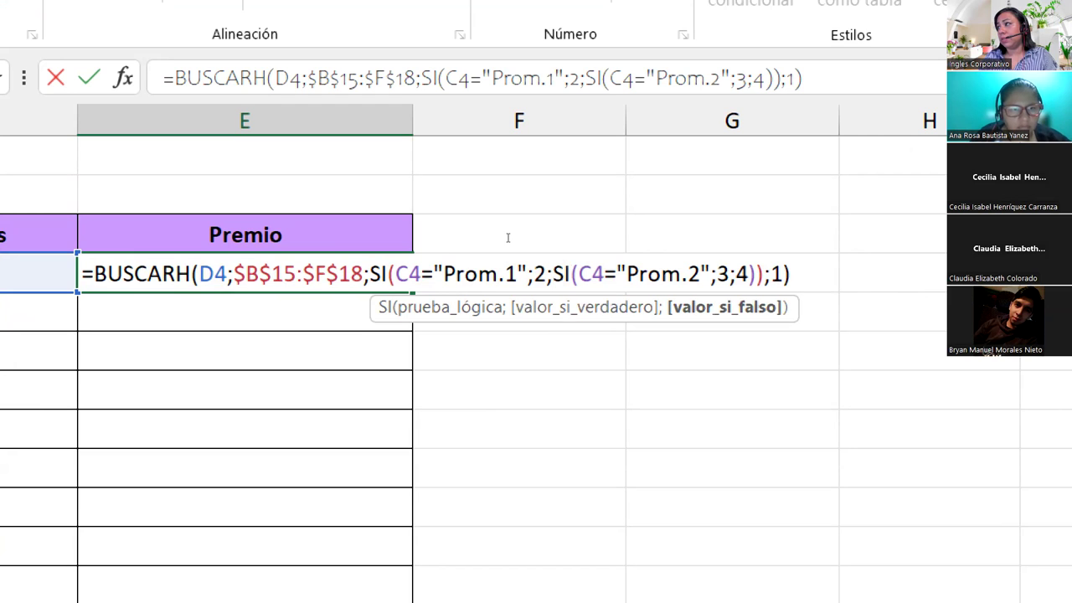
key("Right")
key("Right")
key("Right")
key("shift+Right")
key("shift+Right")
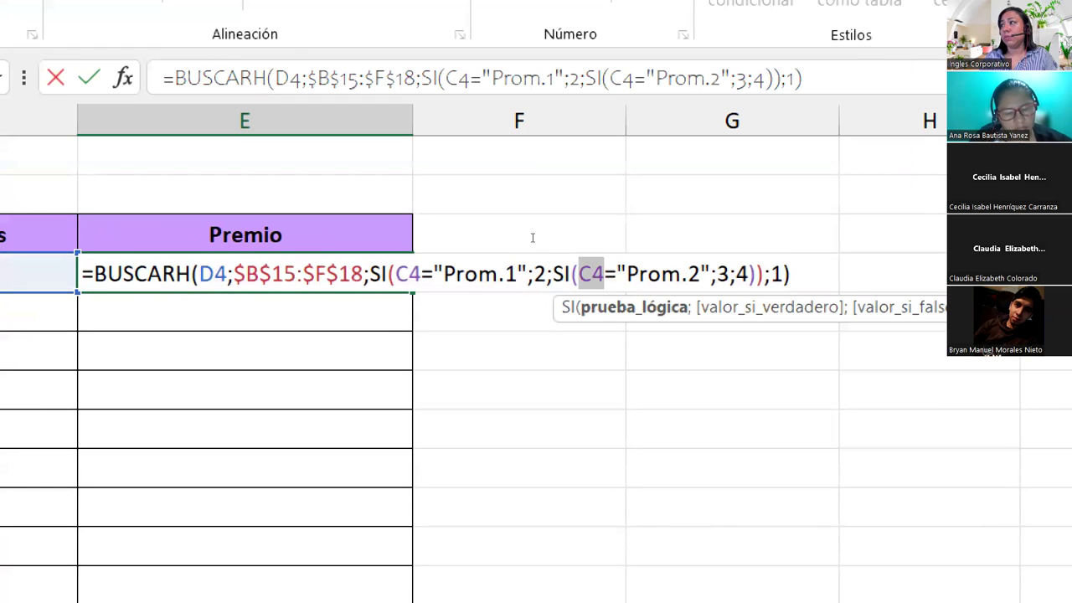
key("Right")
key("Right")
key("Right")
key("shift+Right")
key("shift+Right")
key("shift+Right")
key("shift+Right")
key("shift+Right")
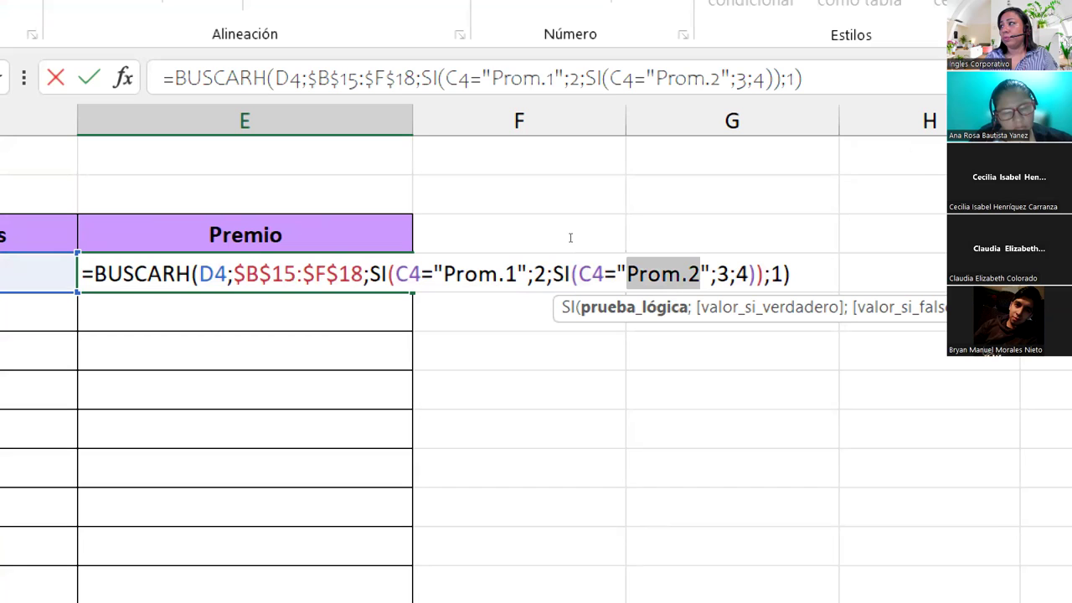
key("Right")
key("Right")
key("Right")
key("shift+Right")
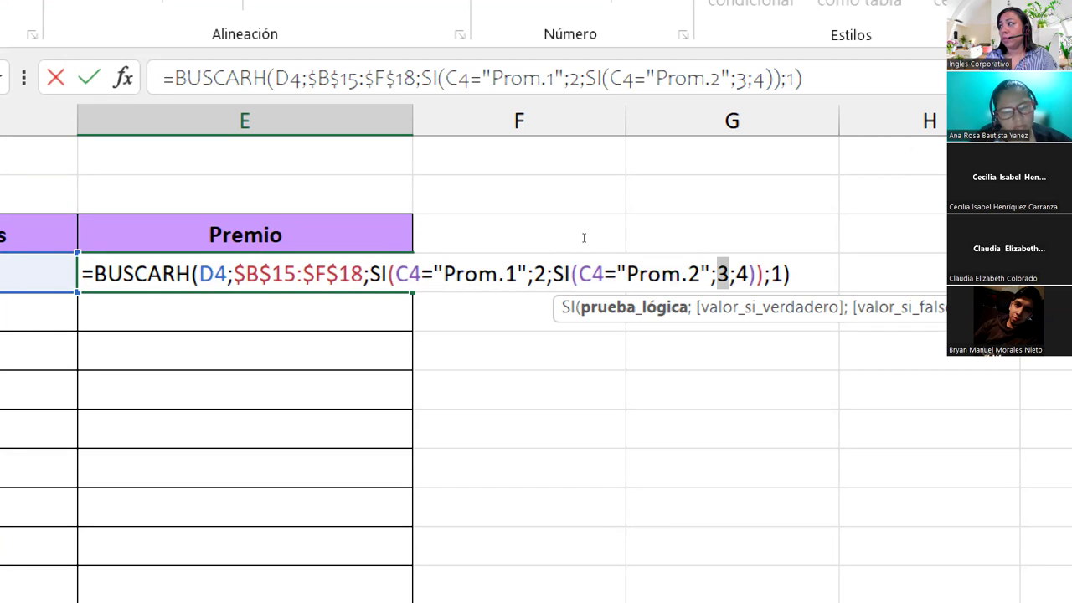
key("Right")
key("Right")
key("shift+Right")
key("End")
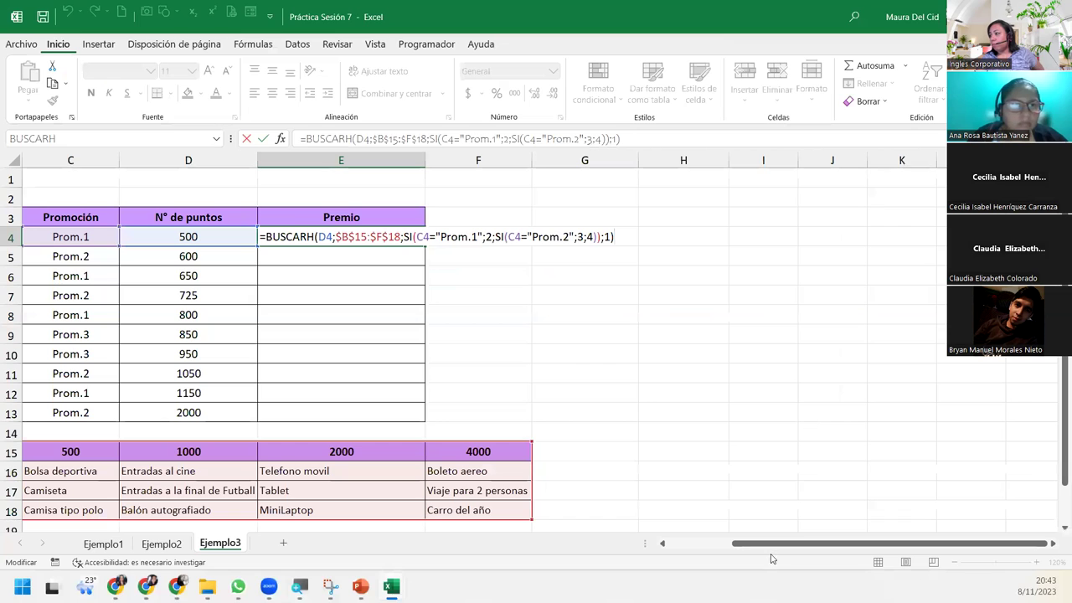
left_click(661, 543)
left_click(662, 543)
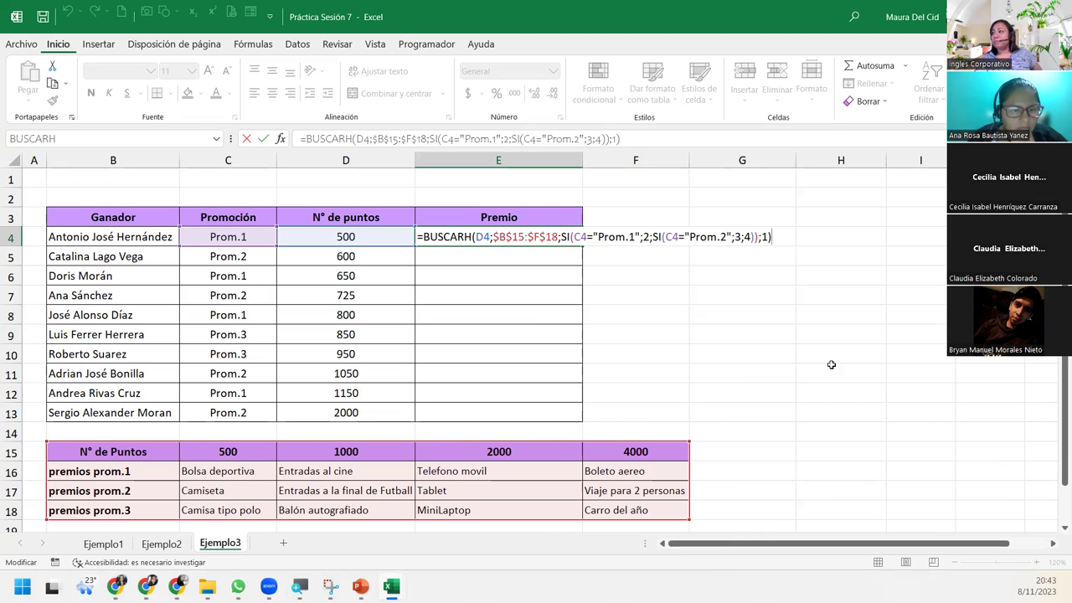
left_click_drag(593, 236, 640, 237)
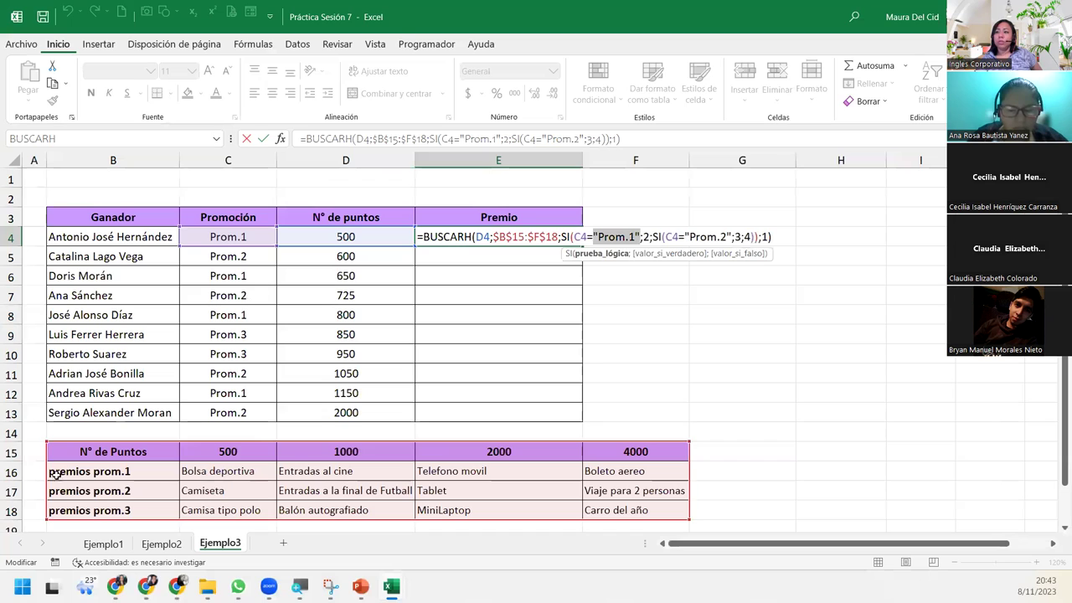
left_click(98, 473)
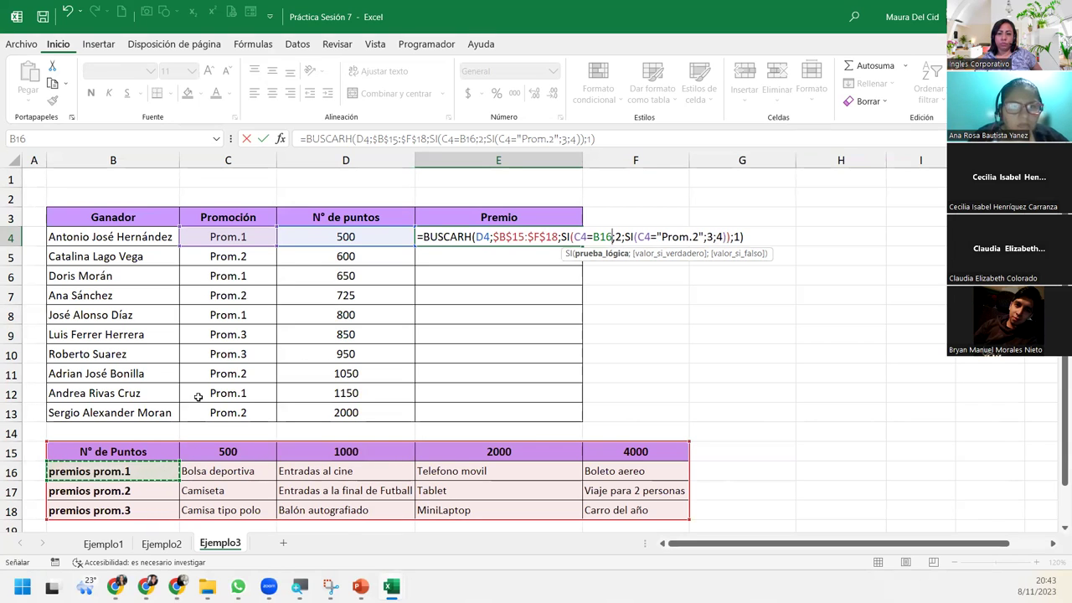
key("BackSpace")
key("BackSpace")
key("BackSpace")
type("\"Prom.1\"")
key("Return")
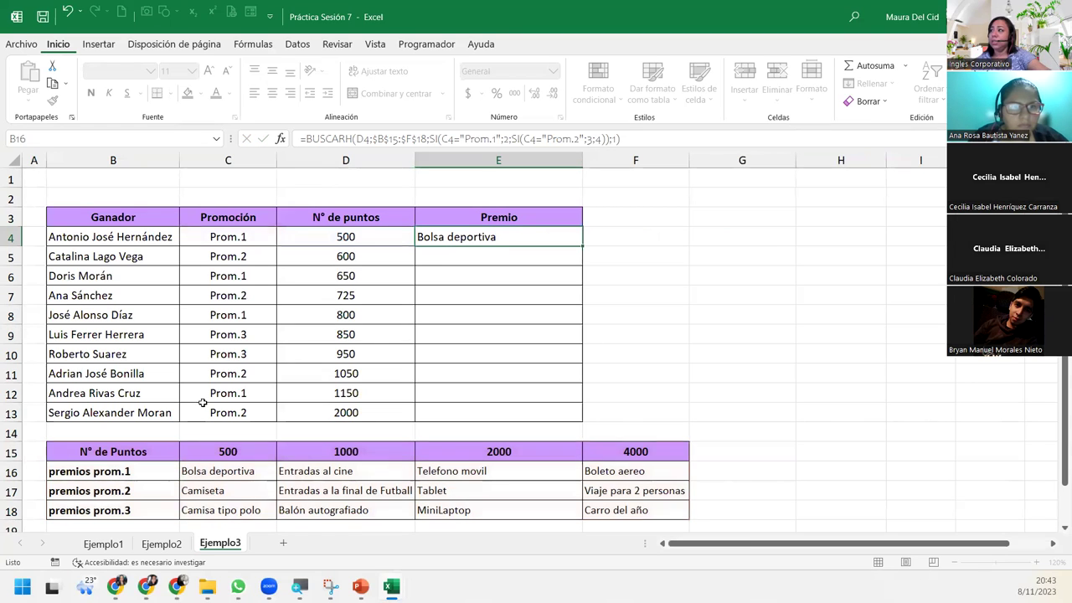
double_click(490, 245)
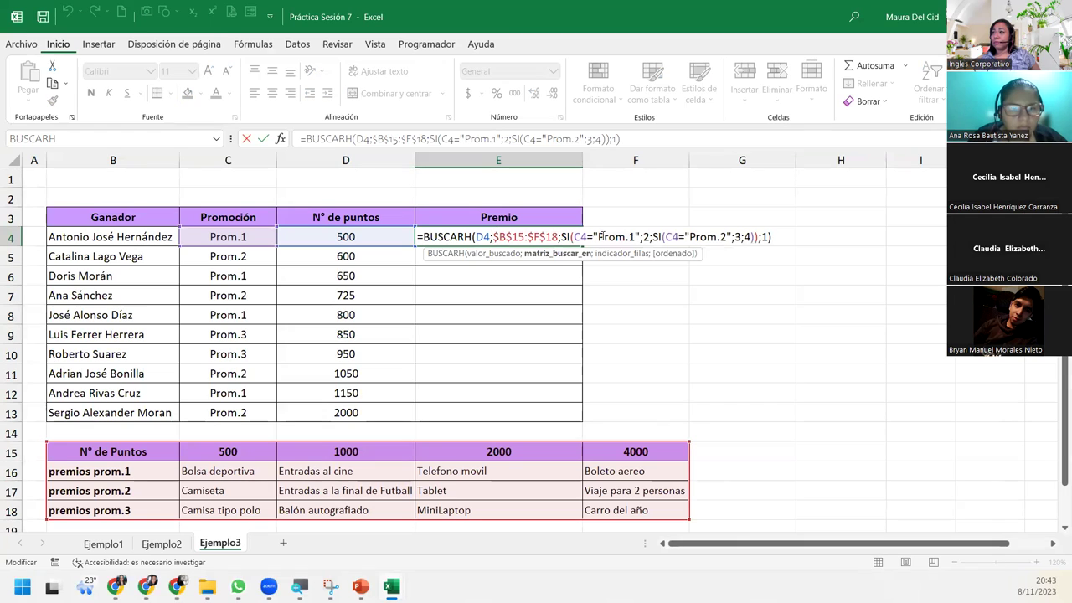
- Inspect the "Prom.1" condition in E4's formula and commit it unchanged, showing Bolsa deportiva
left_click(600, 237)
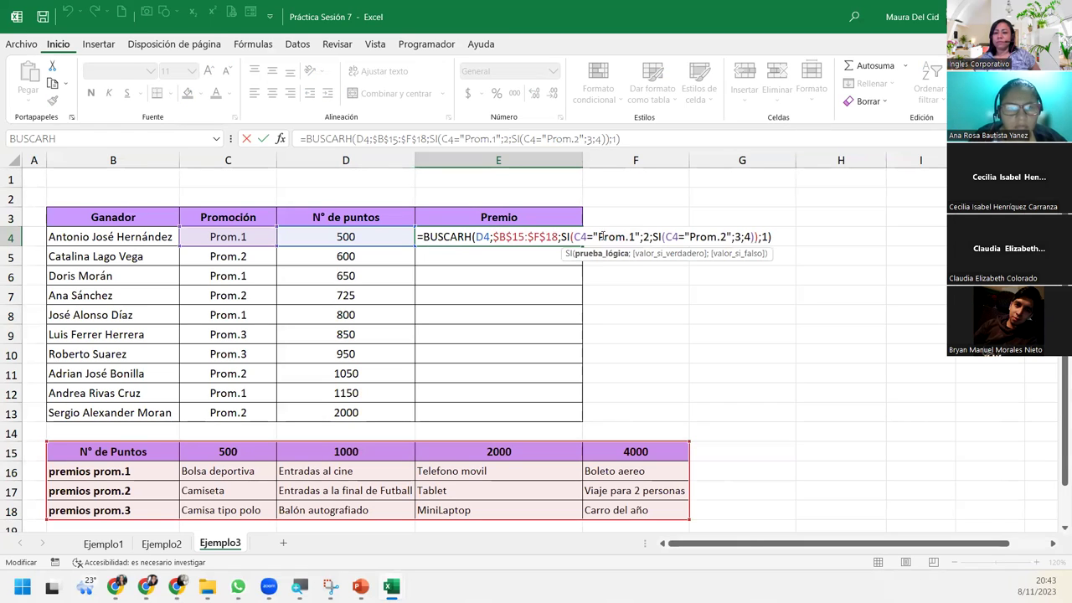
left_click(787, 235)
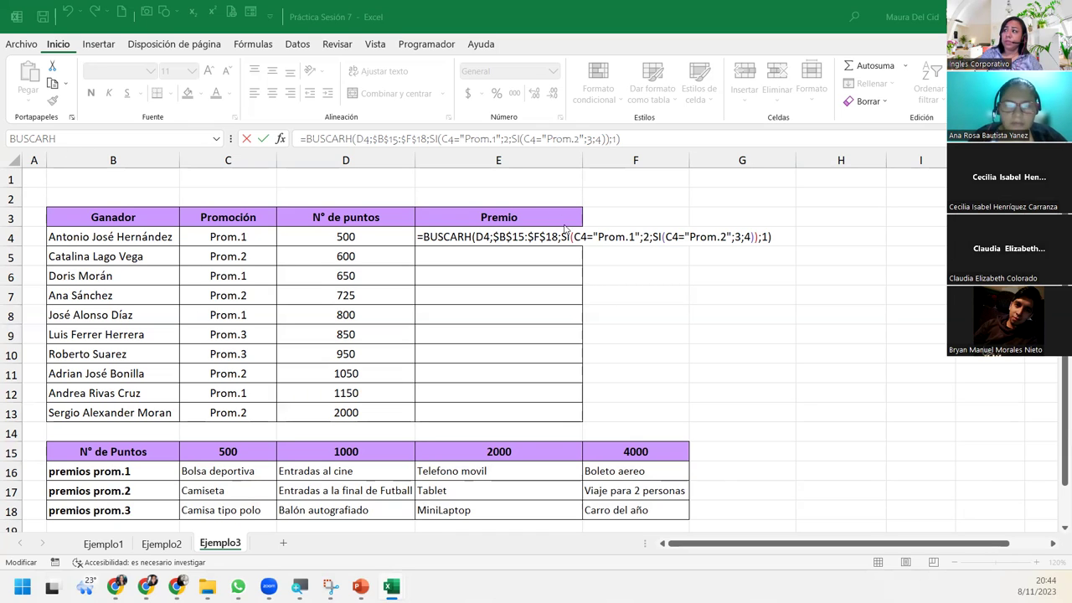
double_click(606, 236)
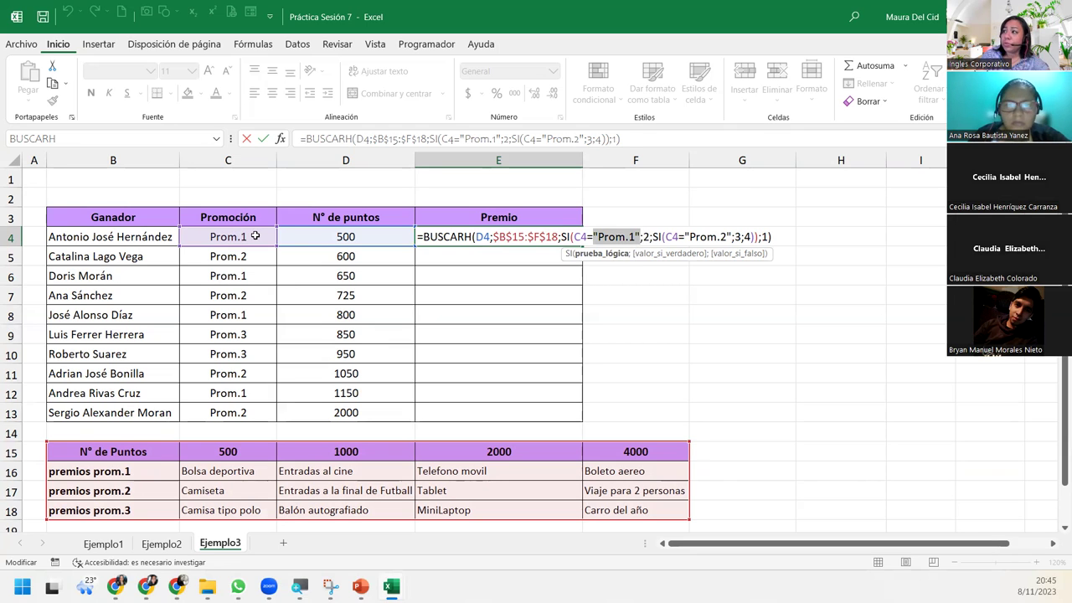
left_click(631, 240)
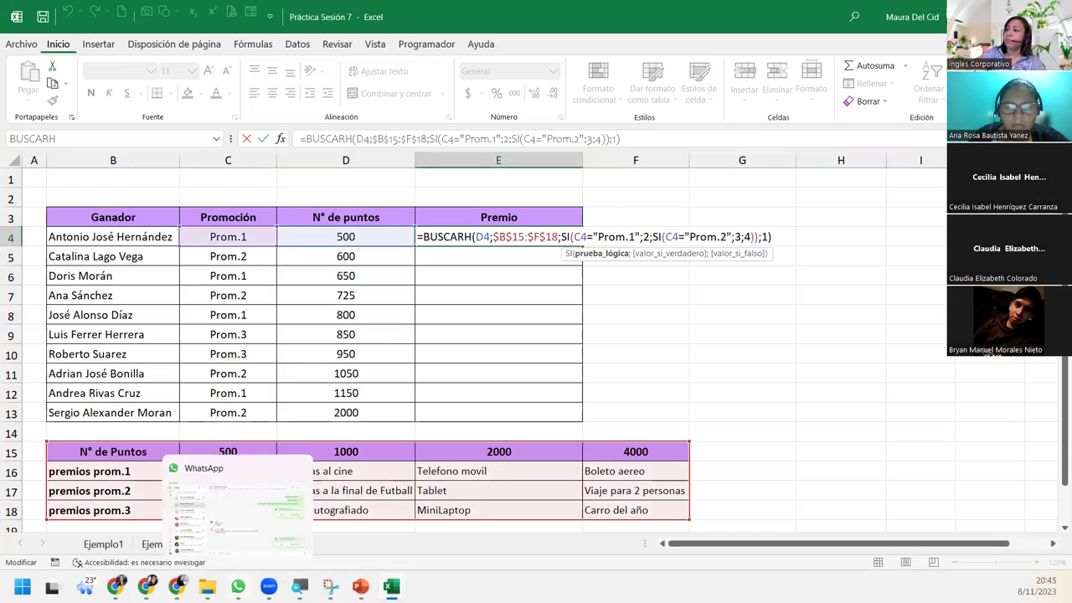
key("Return")
- Delete 'premios' from B16 and B17 so they read prom.1 and prom.2
left_click(111, 469)
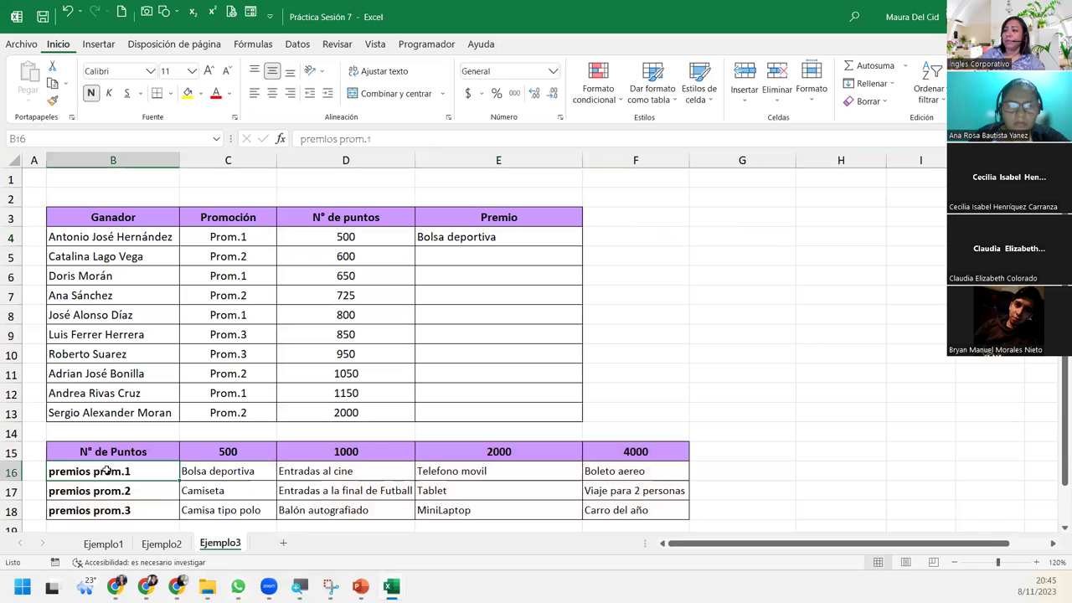
double_click(92, 471)
double_click(91, 470)
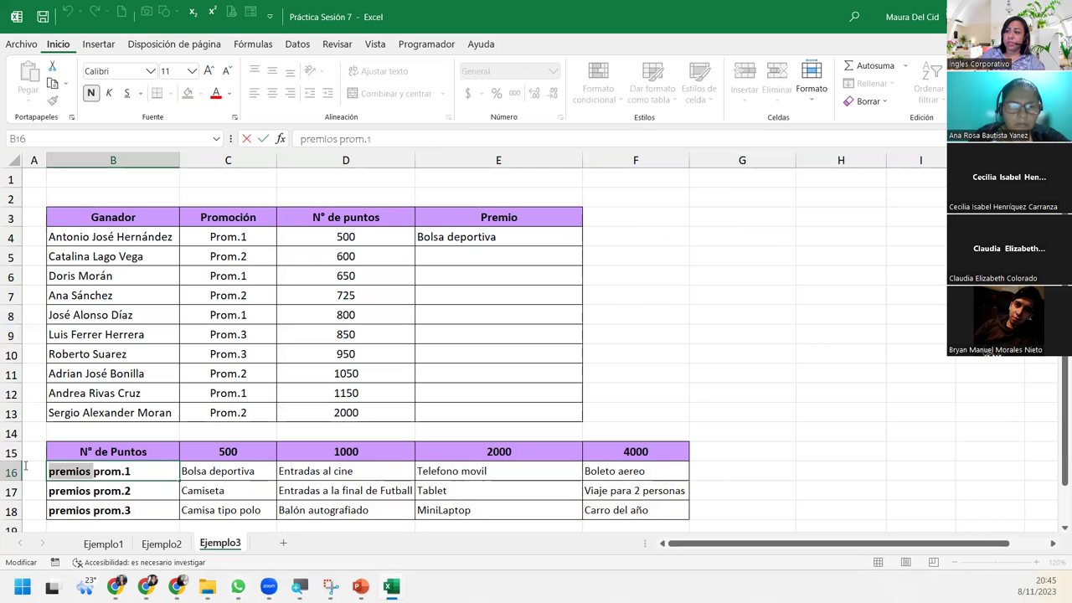
key("Delete")
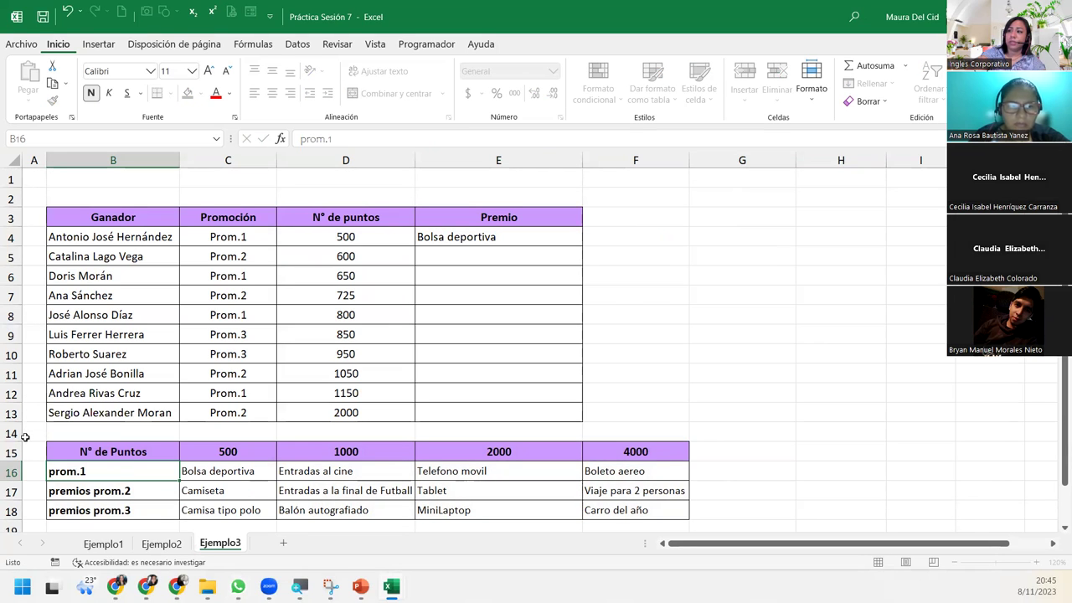
key("Return")
double_click(91, 491)
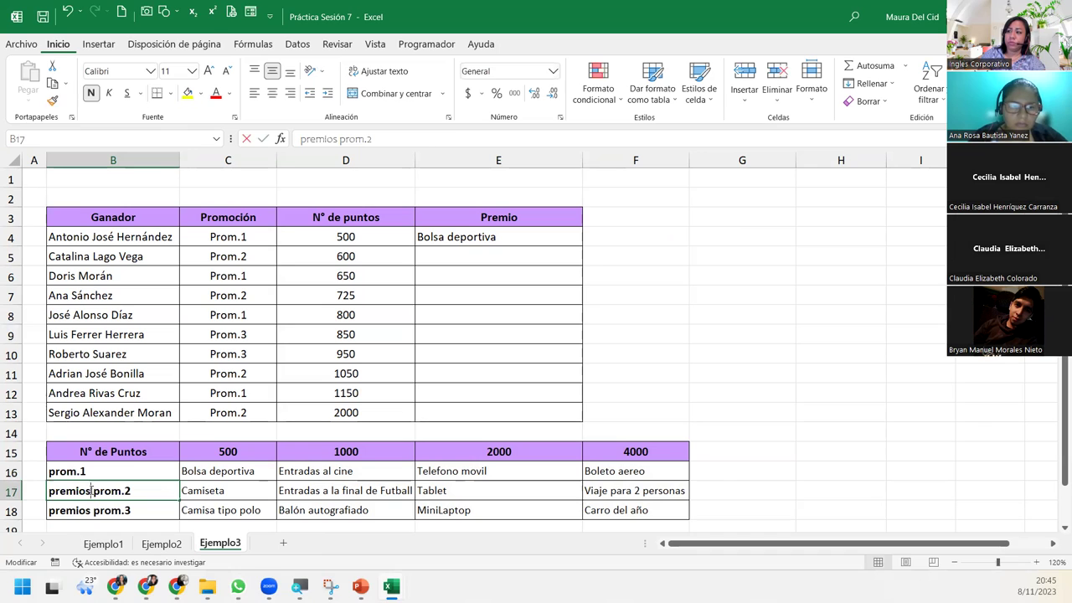
double_click(91, 491)
key("Delete")
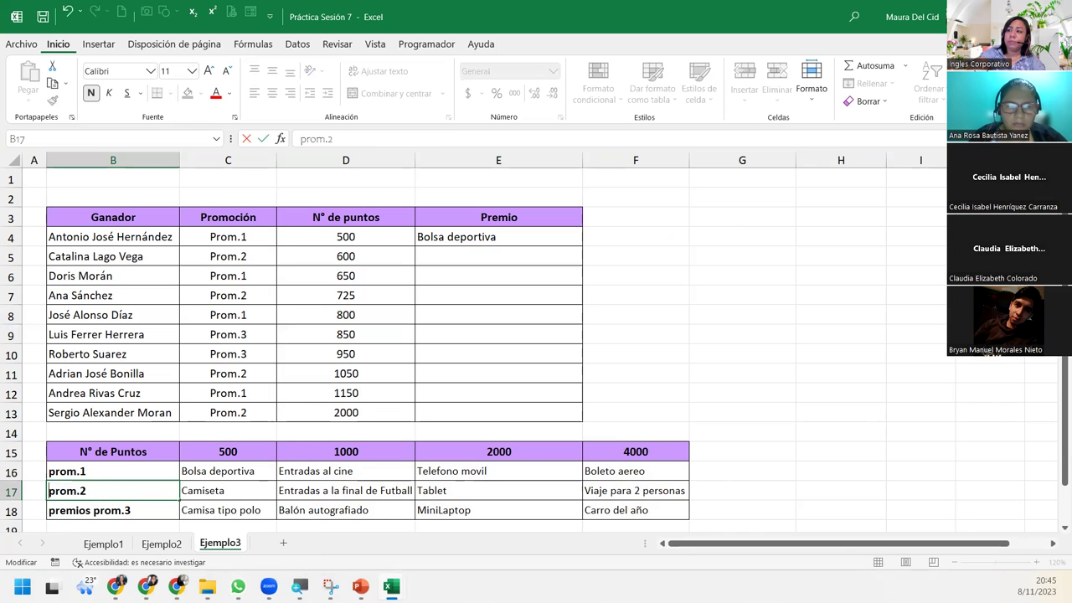
- Shorten the B18 label from premios prom.3 to prom.3
left_click(95, 510)
double_click(95, 510)
double_click(95, 510)
left_click(95, 510)
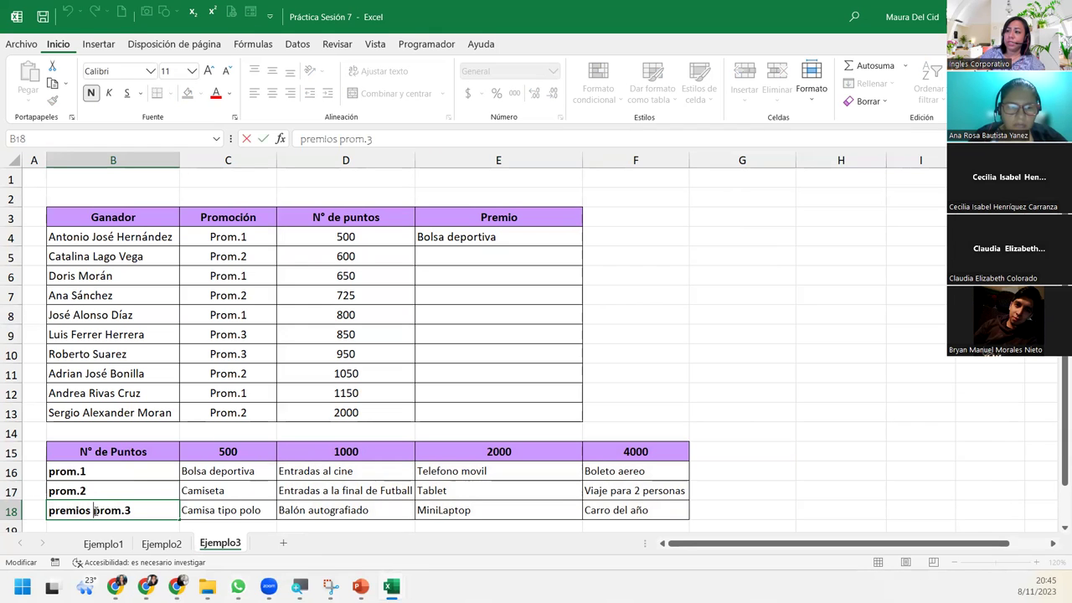
double_click(83, 510)
key("Delete")
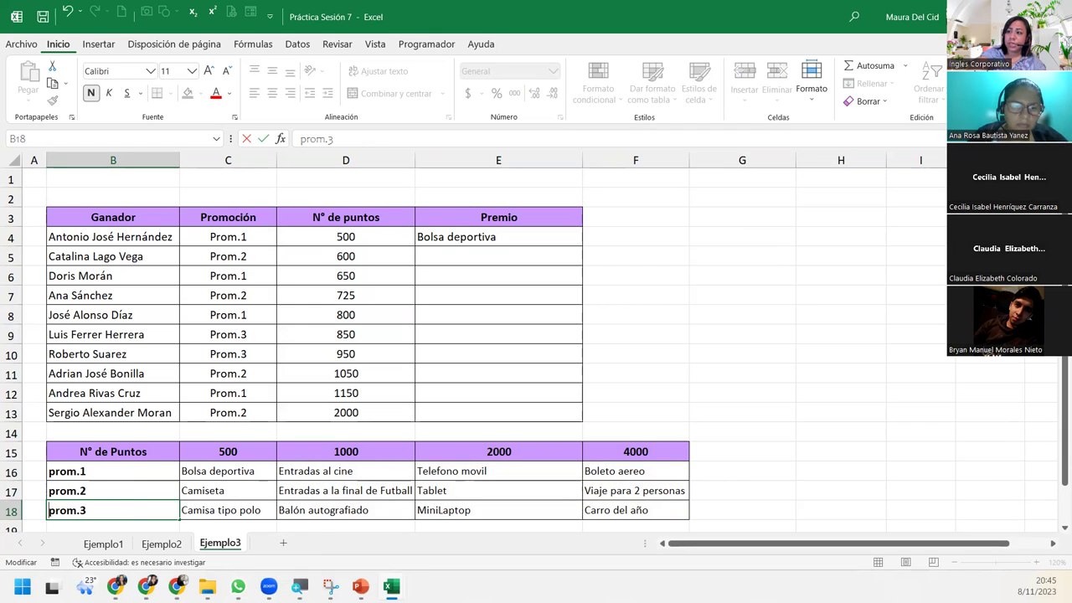
key("Return")
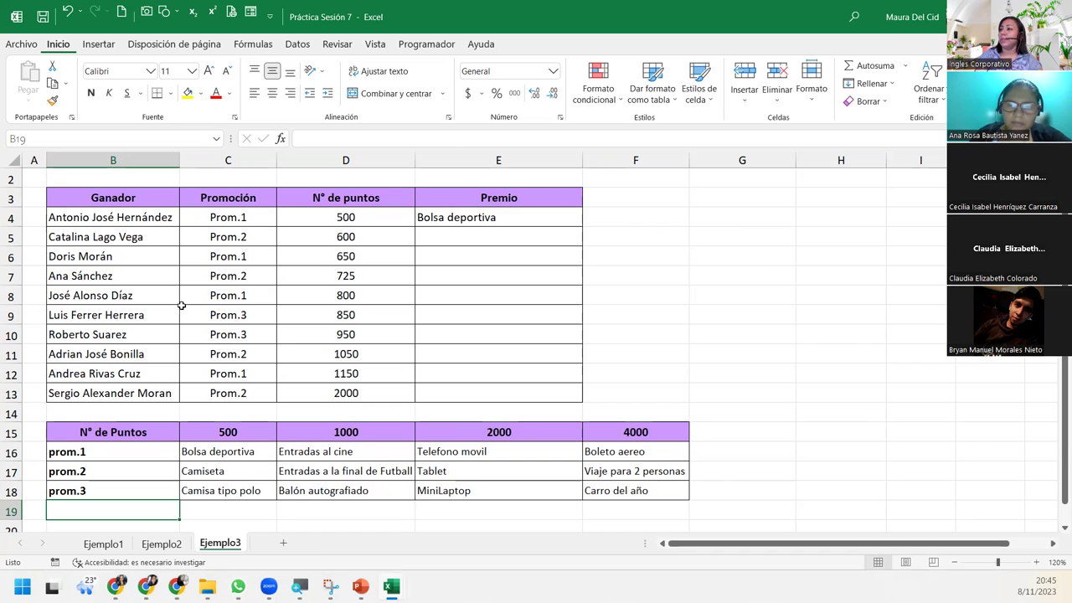
- Replace "Prom.1" and "Prom.2" in E4's formula with references to B16 and B17
double_click(523, 217)
left_click(768, 217)
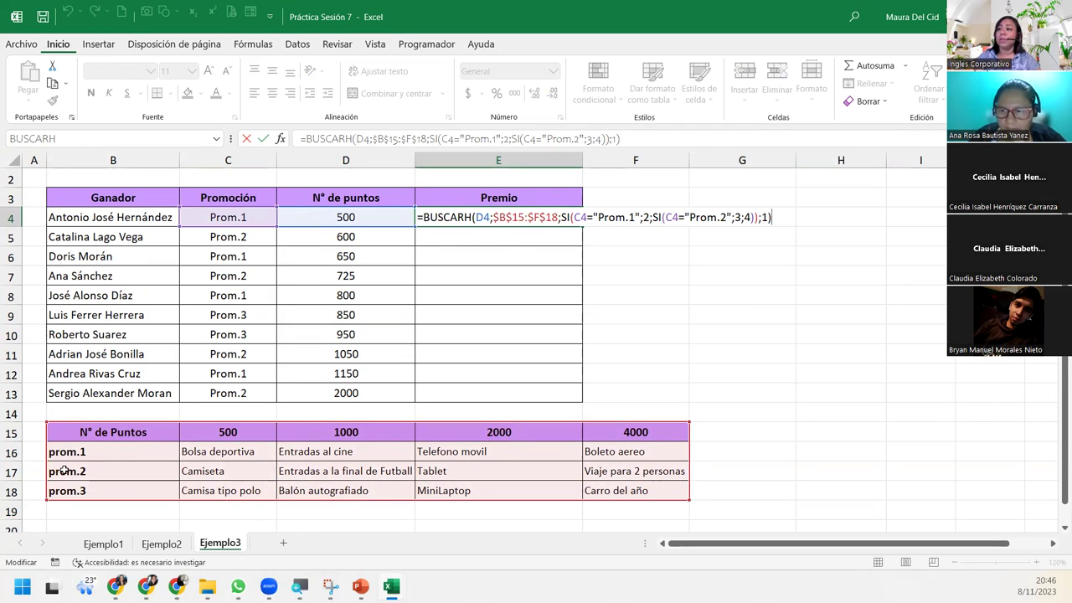
double_click(602, 217)
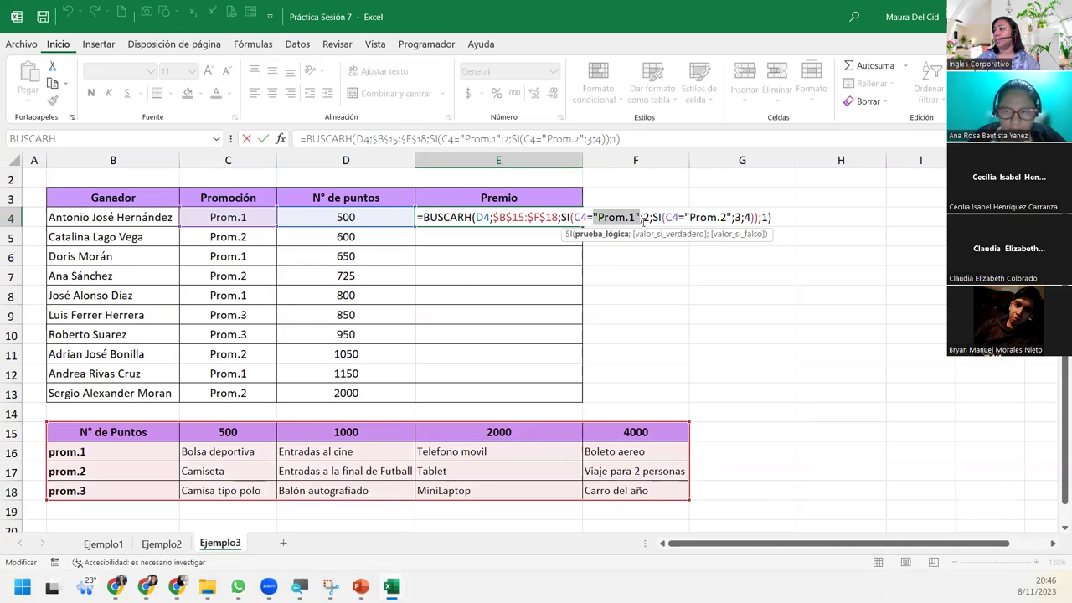
left_click(644, 217)
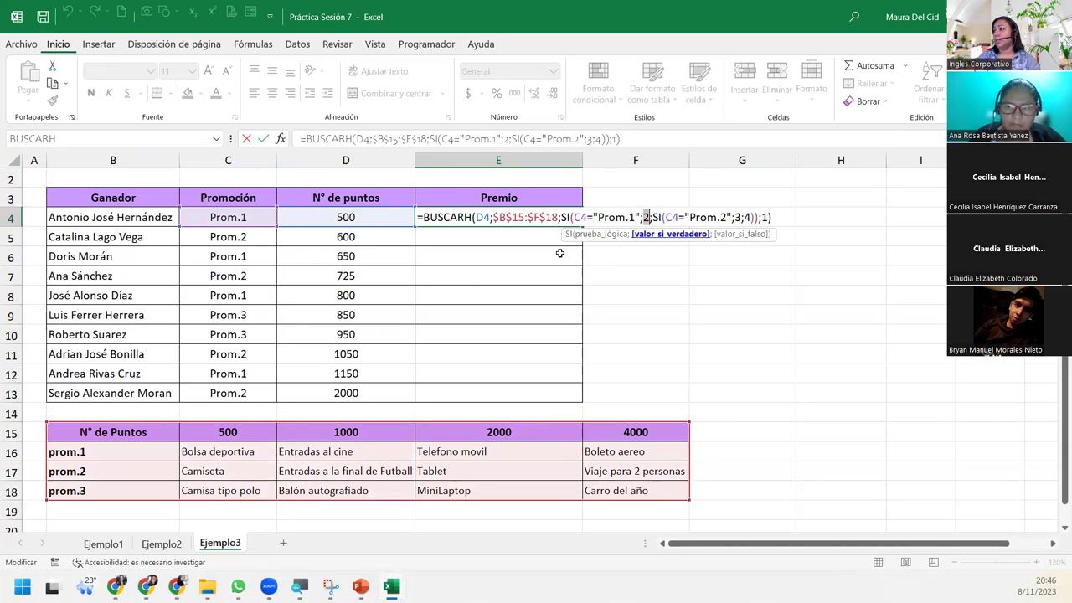
double_click(615, 217)
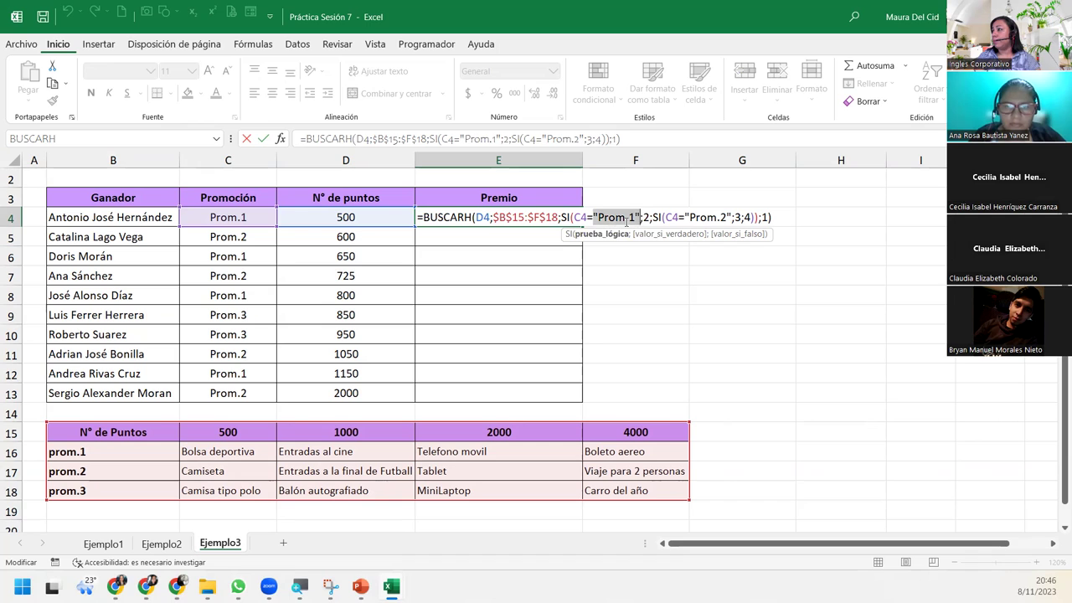
left_click(135, 452)
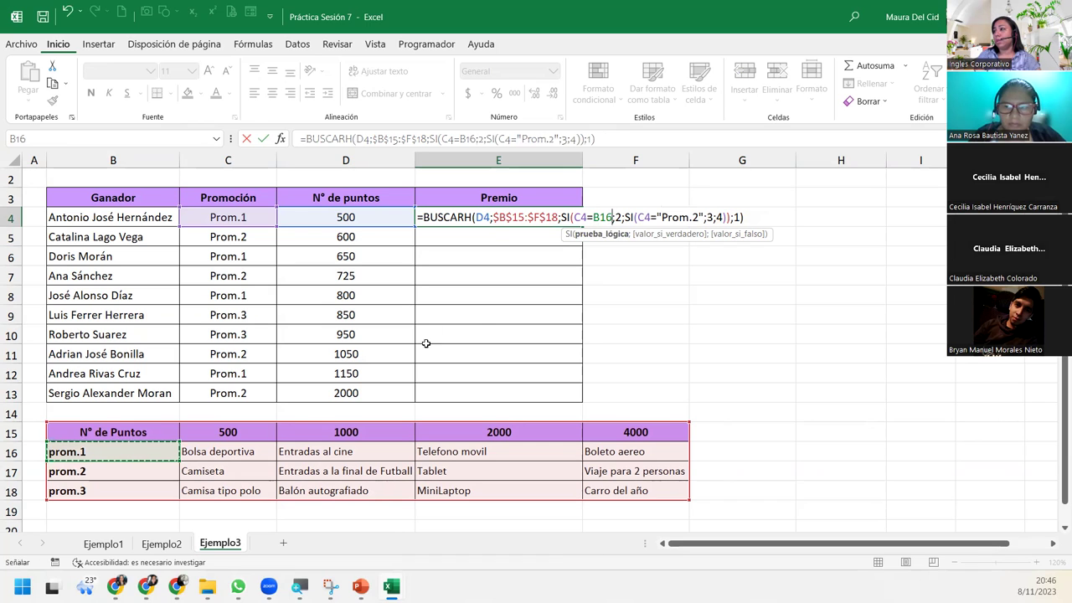
left_click(673, 217)
double_click(672, 217)
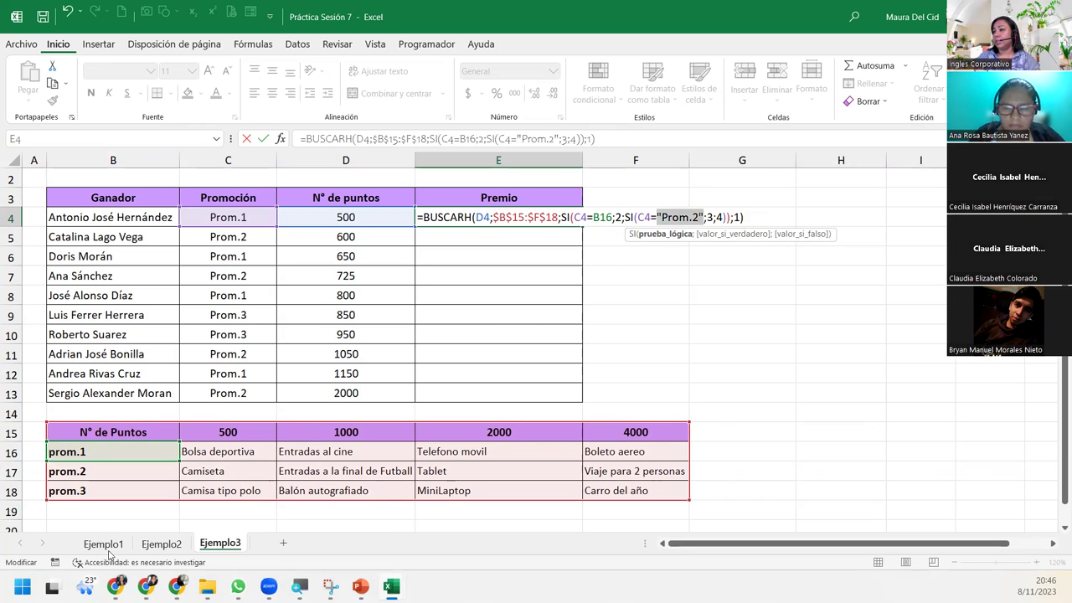
left_click(84, 472)
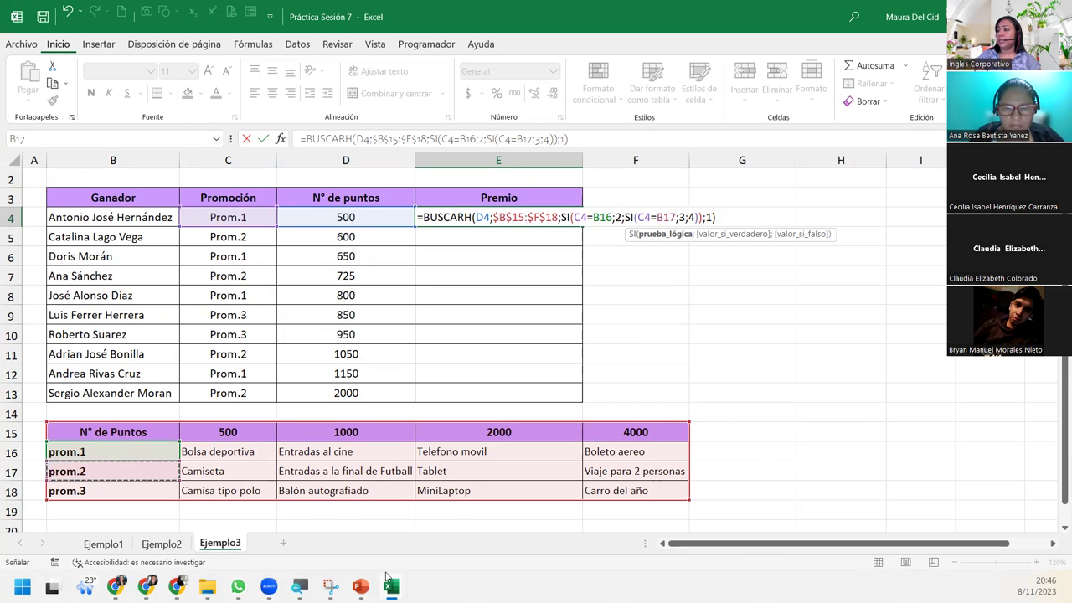
key("Return")
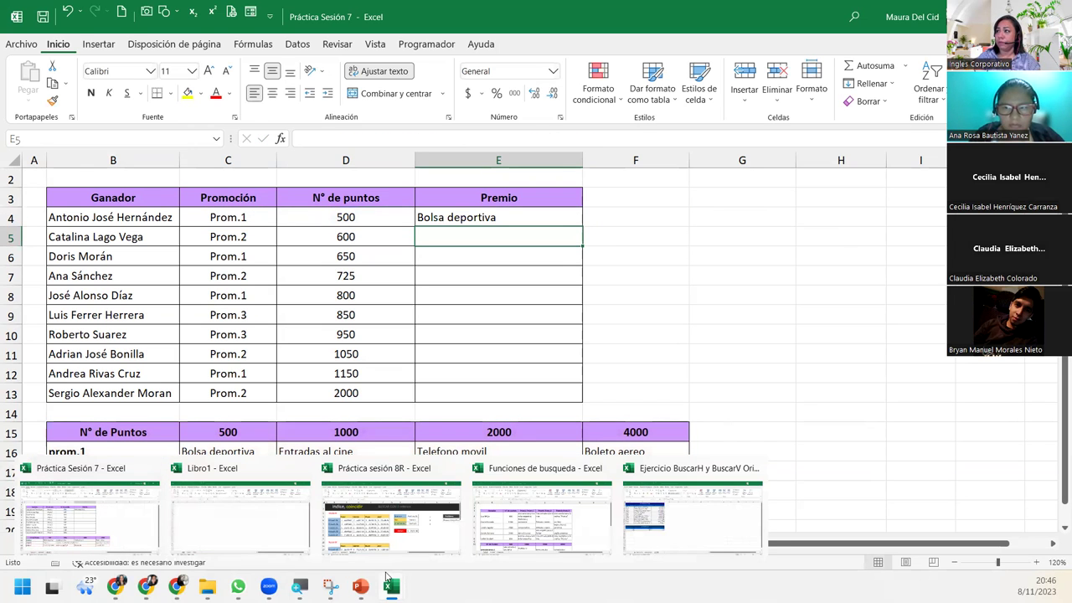
- Make the B16 and B17 references absolute ($B$16, $B$17) and commit E4's formula
left_click(568, 220)
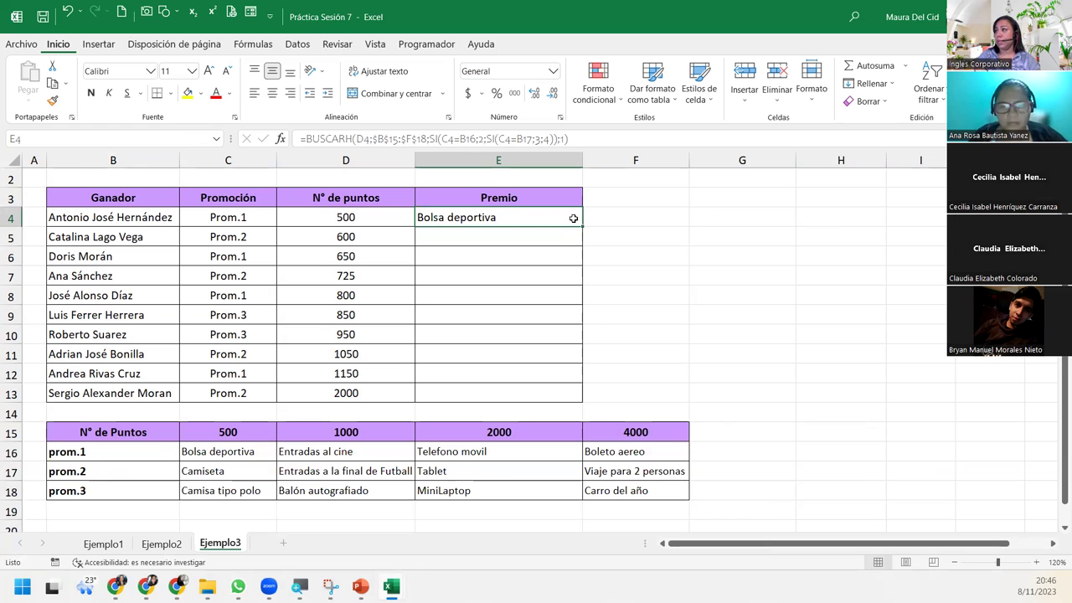
double_click(526, 217)
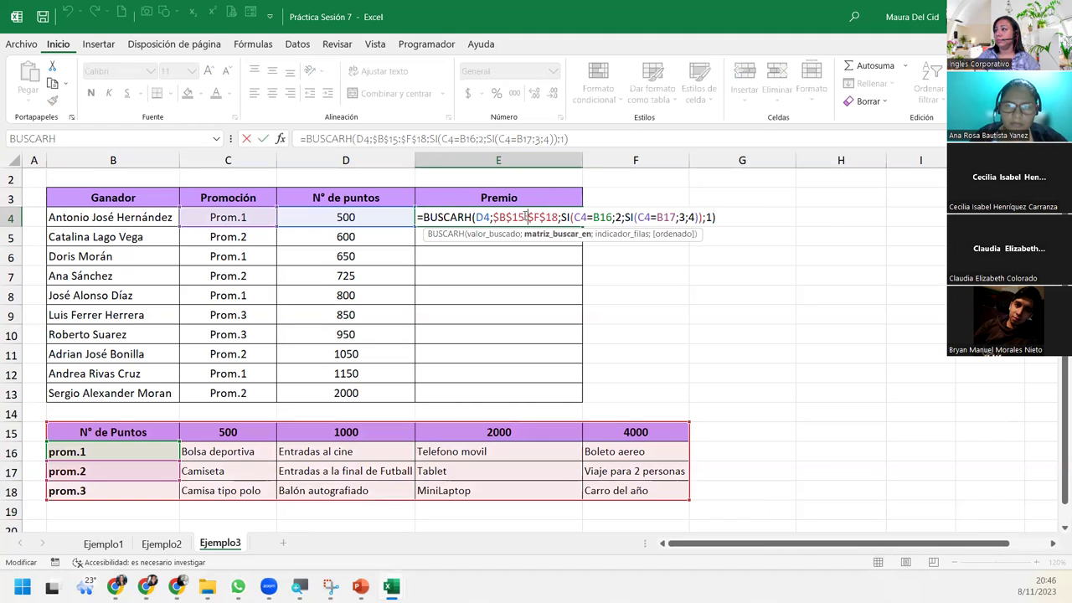
left_click(601, 216)
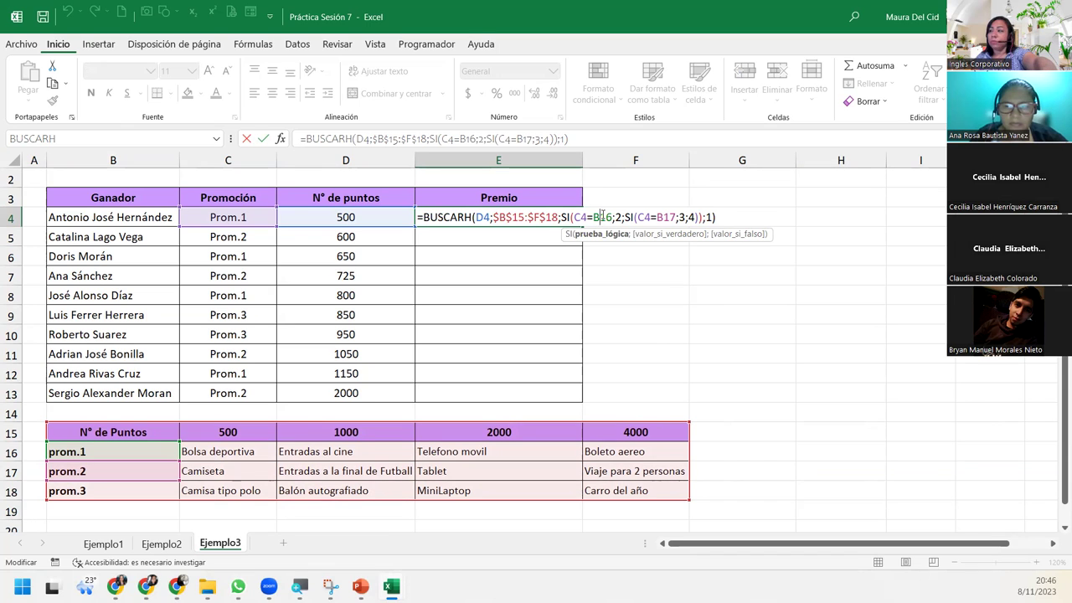
key("F4")
left_click(668, 216)
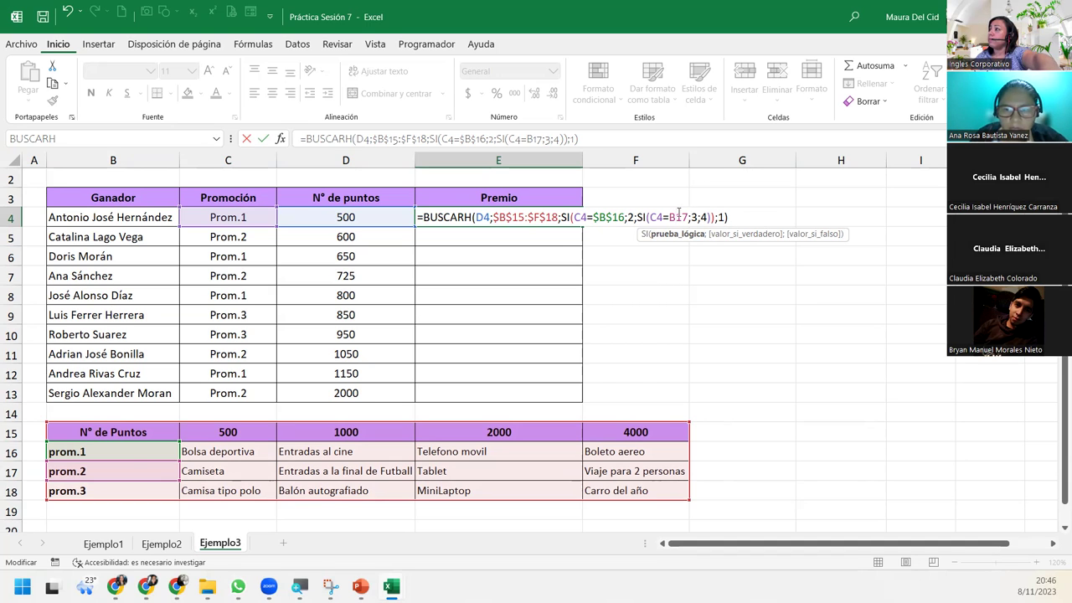
double_click(678, 216)
key("F4")
left_click(748, 219)
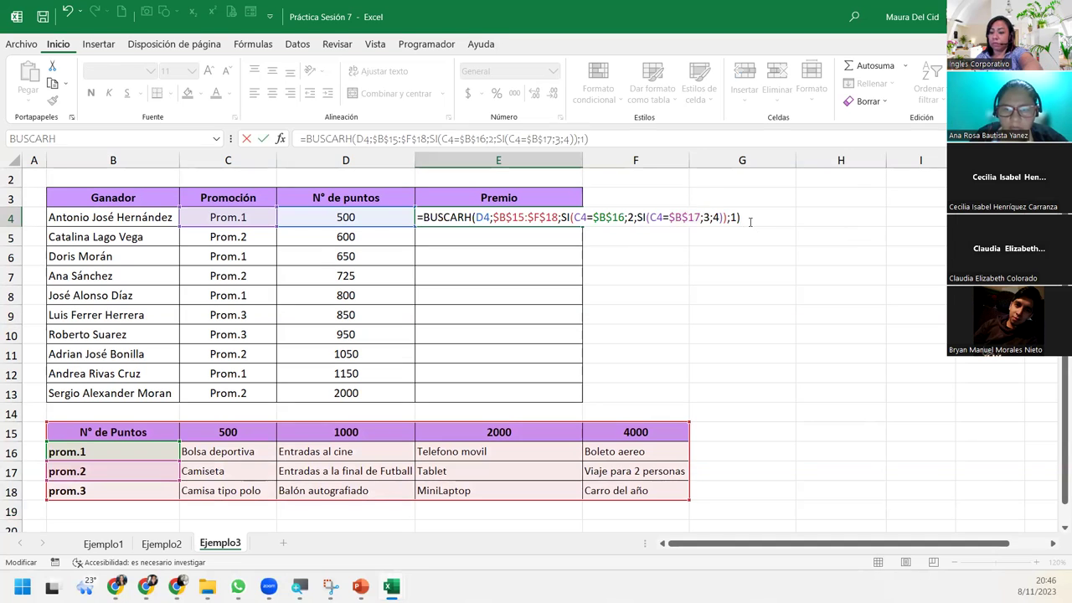
key("Return")
left_click(566, 221)
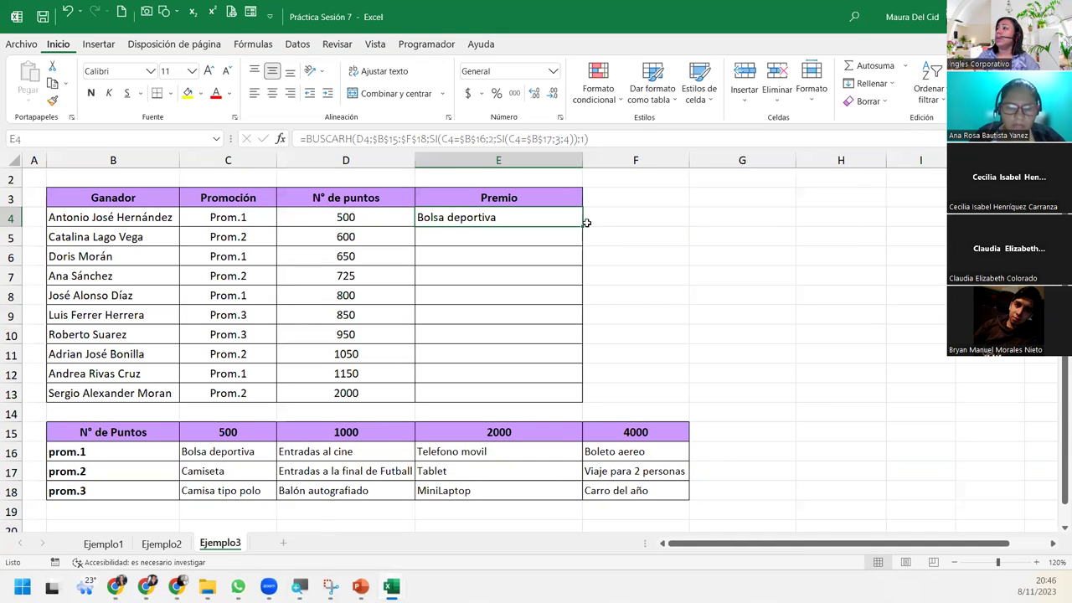
- Fill the E4 prize formula down to E13, from Camiseta through Tablet, keeping E4 selected
double_click(584, 225)
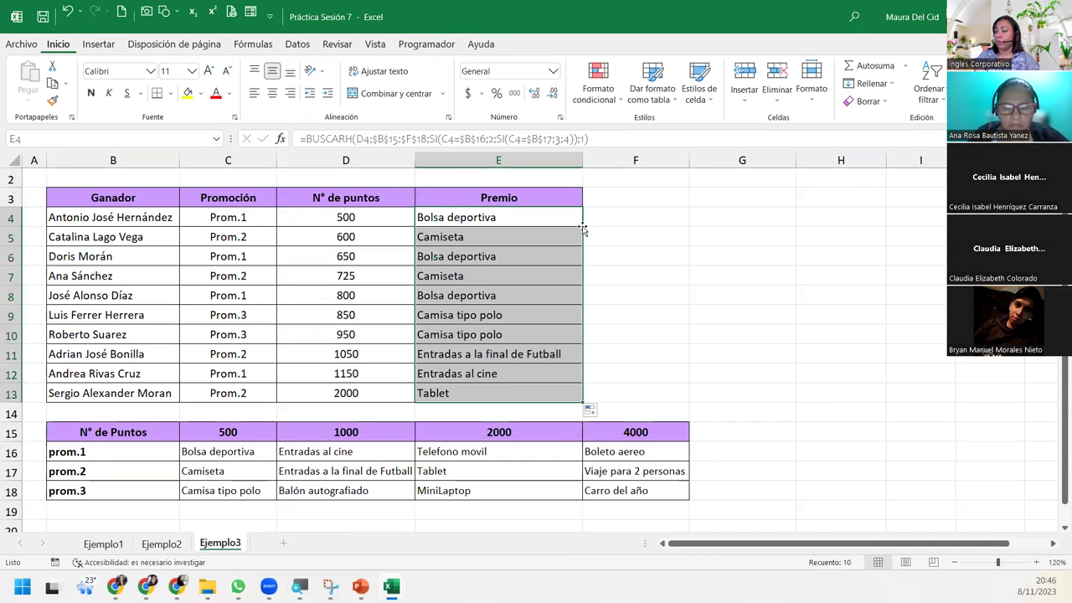
left_click(570, 216)
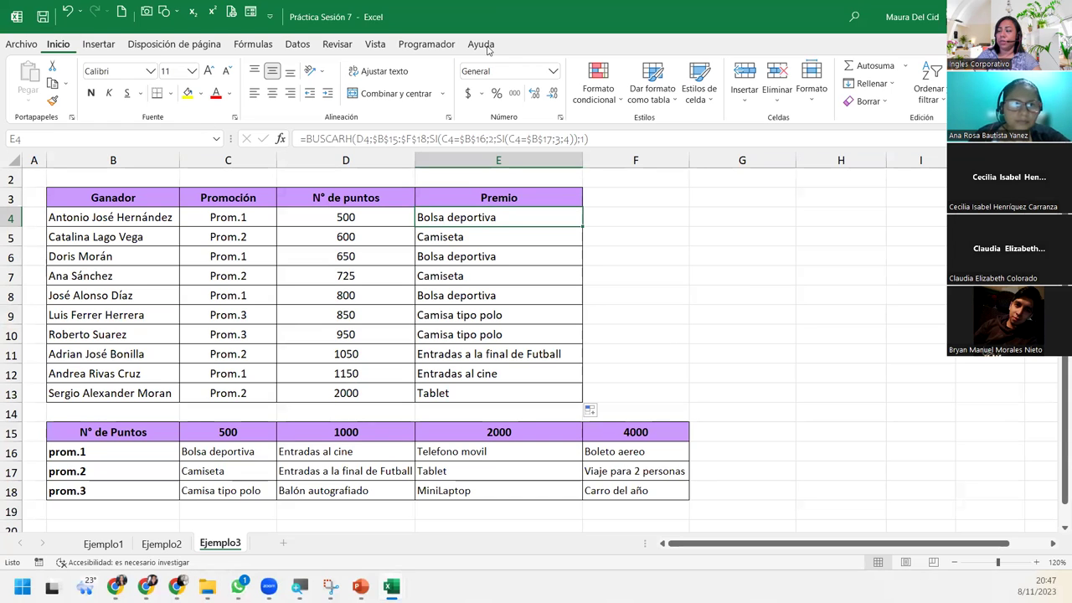
- Bring up the Práctica Buscarh BuscarV workbook and select the CLIENTE cells B3:B8
key("alt+Tab")
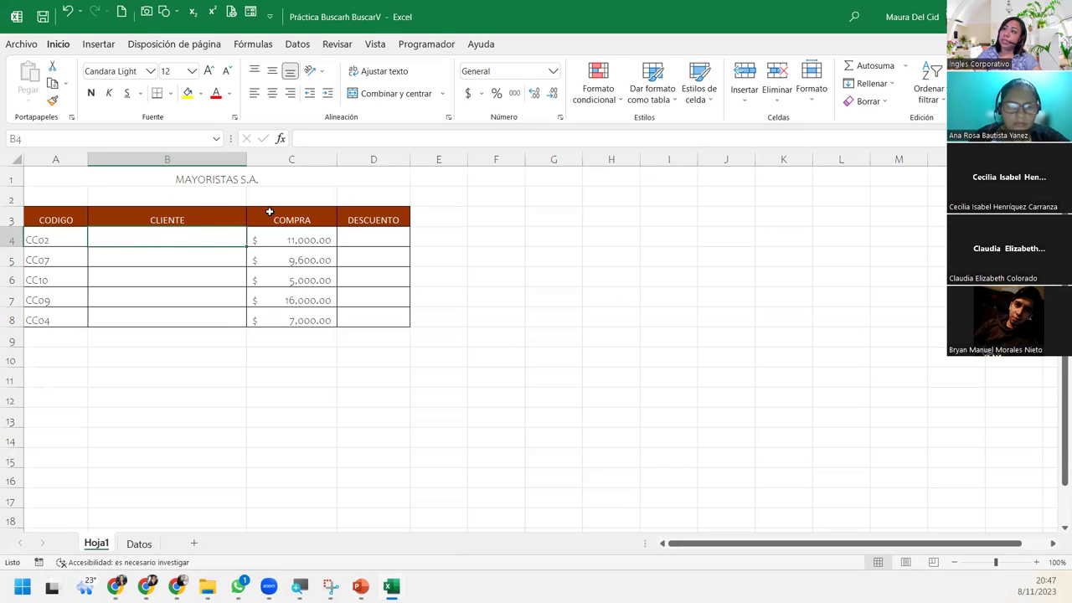
left_click(397, 246)
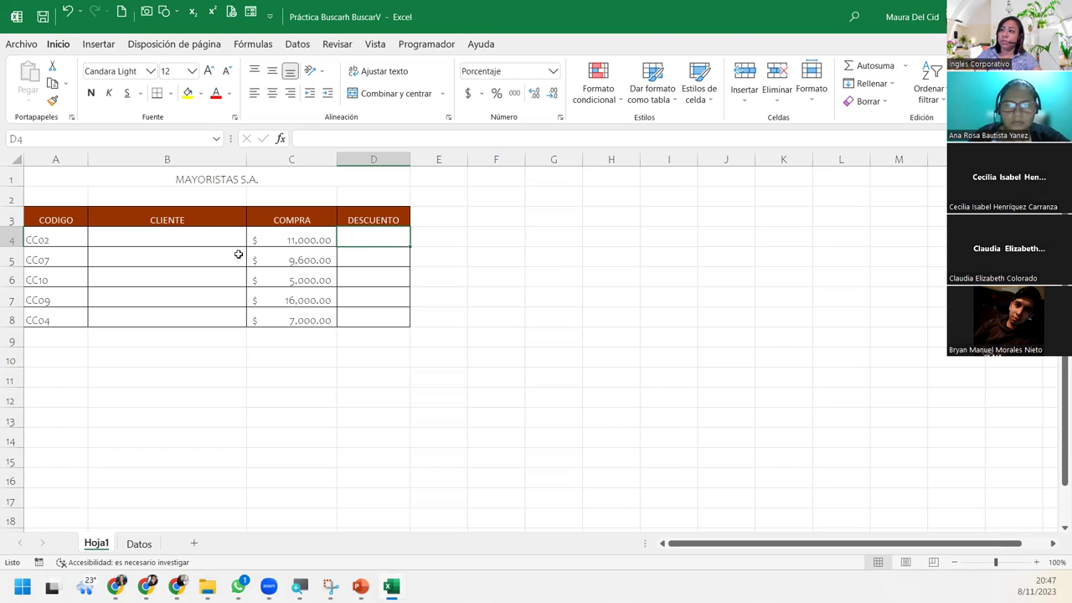
left_click_drag(127, 211, 155, 308)
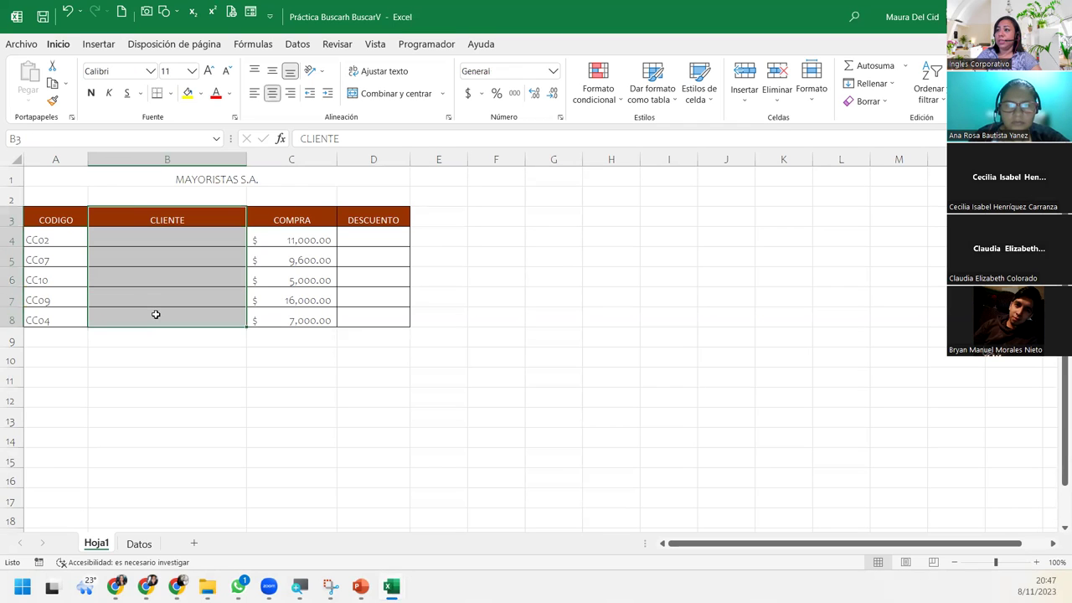
- On Datos, make the A2:C2 header white, bold and centred, and widen column C
left_click(139, 543)
left_click(87, 203)
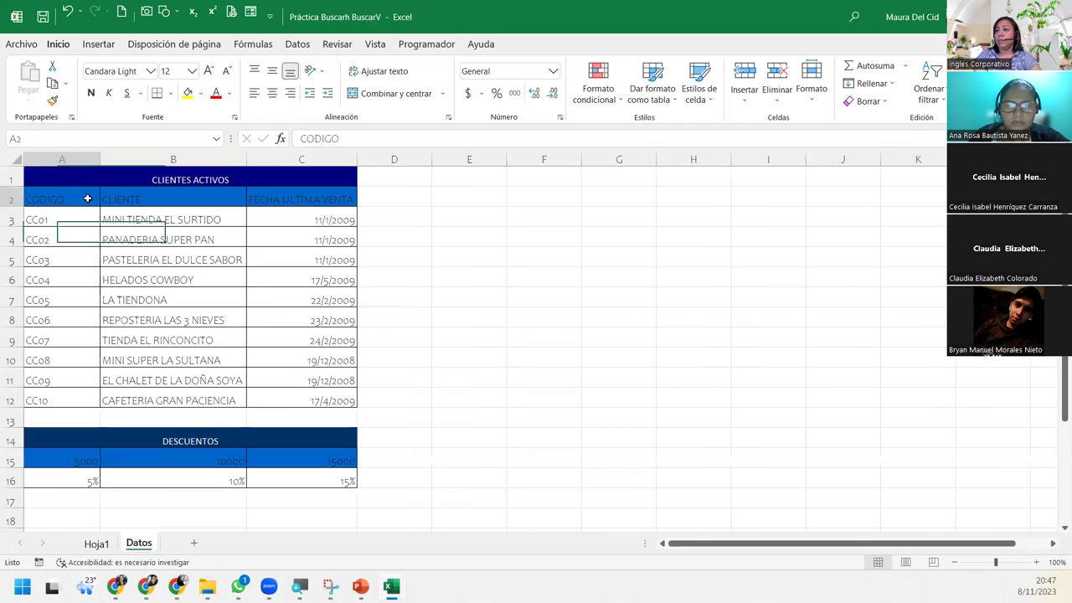
left_click_drag(126, 199, 201, 396)
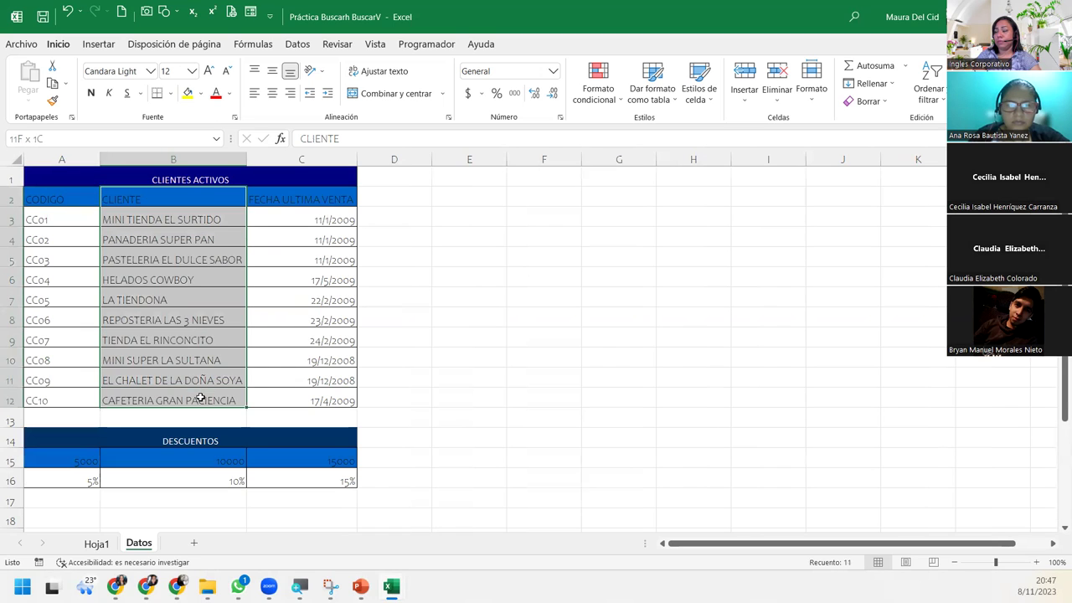
left_click_drag(53, 196, 306, 200)
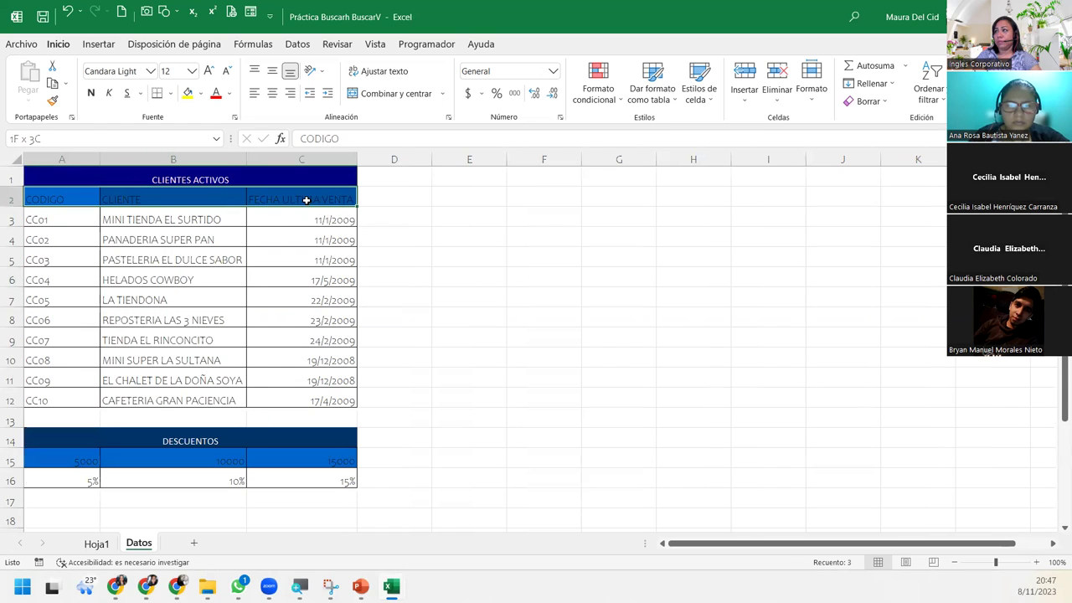
left_click(229, 93)
left_click(213, 141)
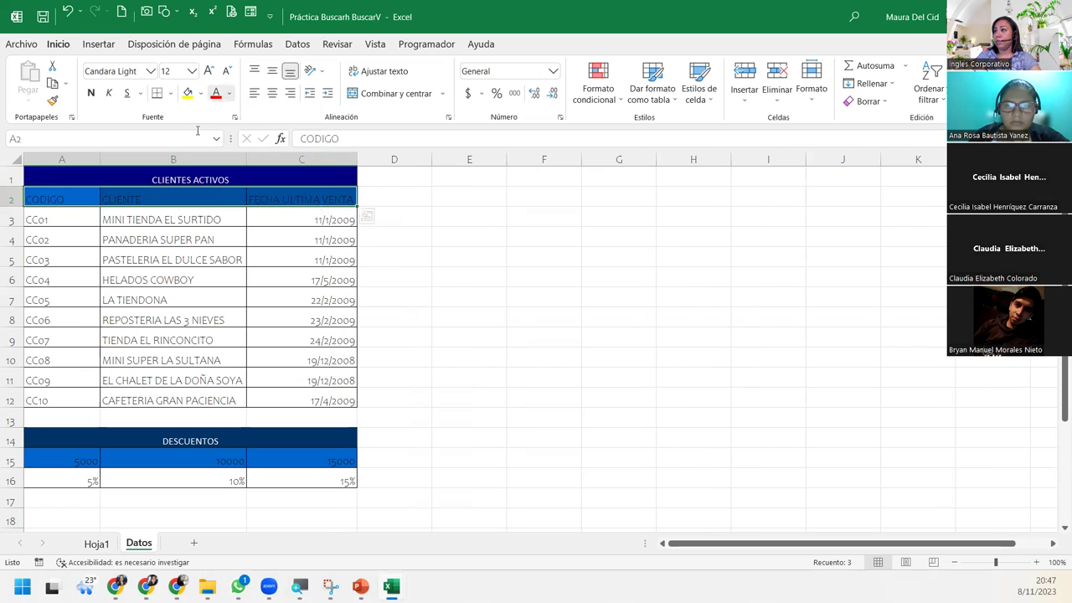
left_click(90, 93)
left_click(271, 93)
left_click(209, 279)
left_click_drag(356, 160, 385, 160)
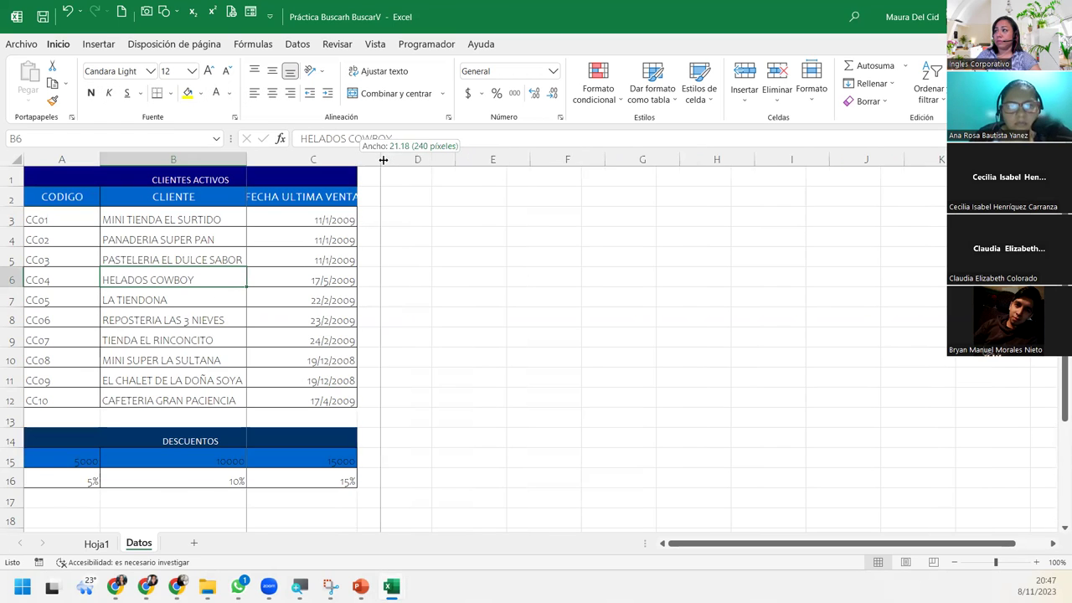
- Bold and centre the row 15 discount thresholds 5000, 10000 and 15000
left_click(186, 425)
left_click(101, 544)
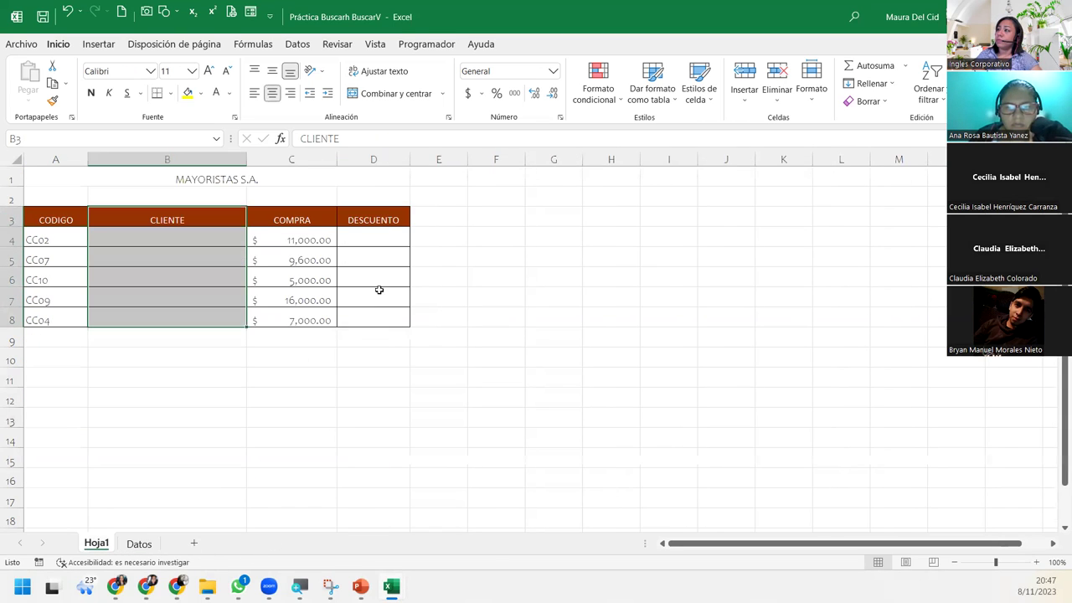
left_click(382, 235)
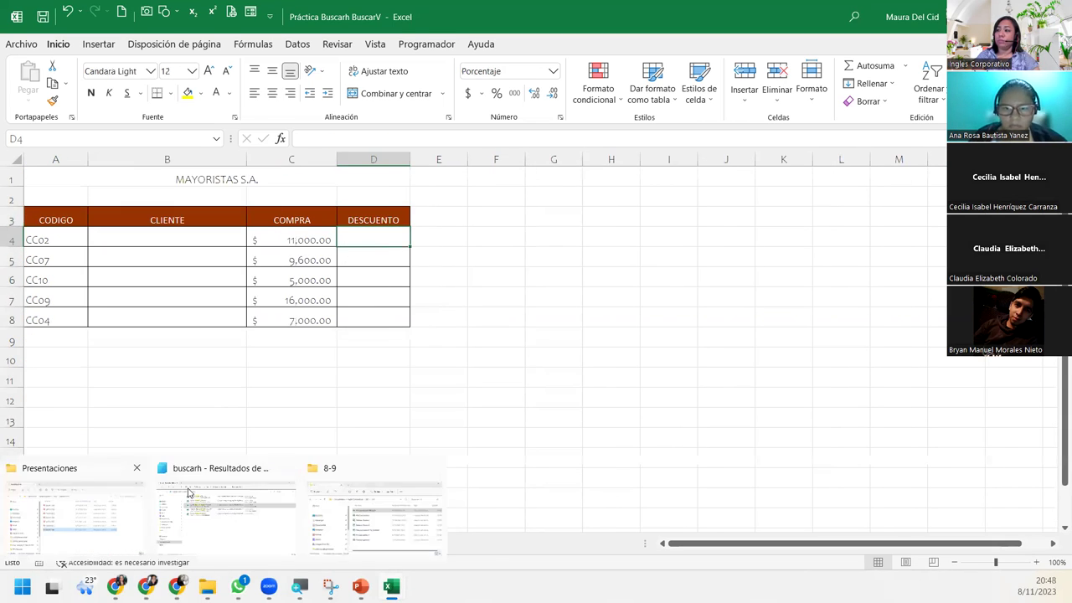
left_click(139, 544)
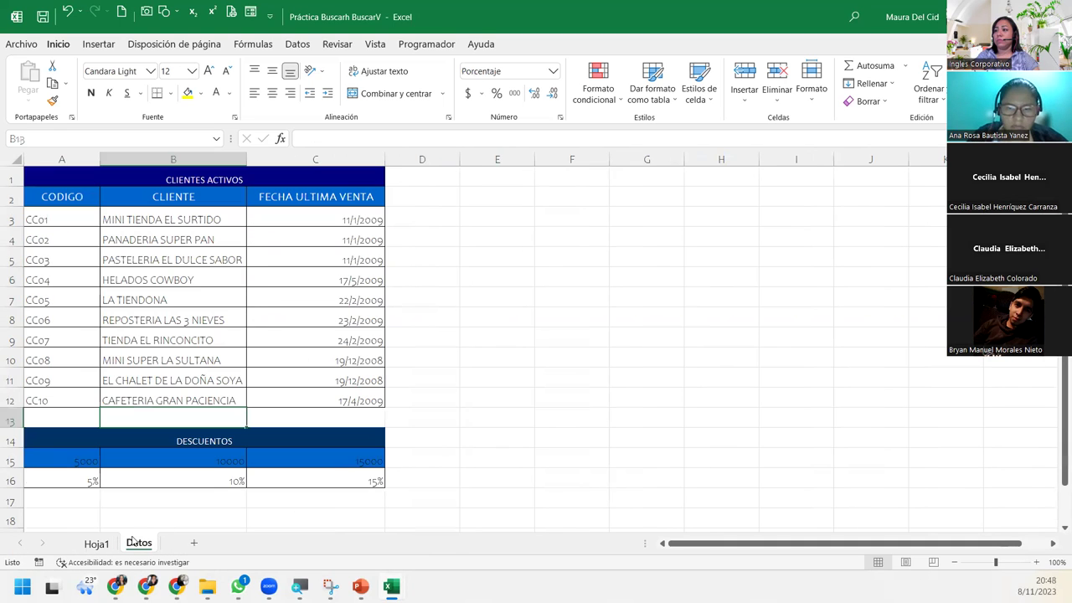
left_click_drag(74, 457, 359, 456)
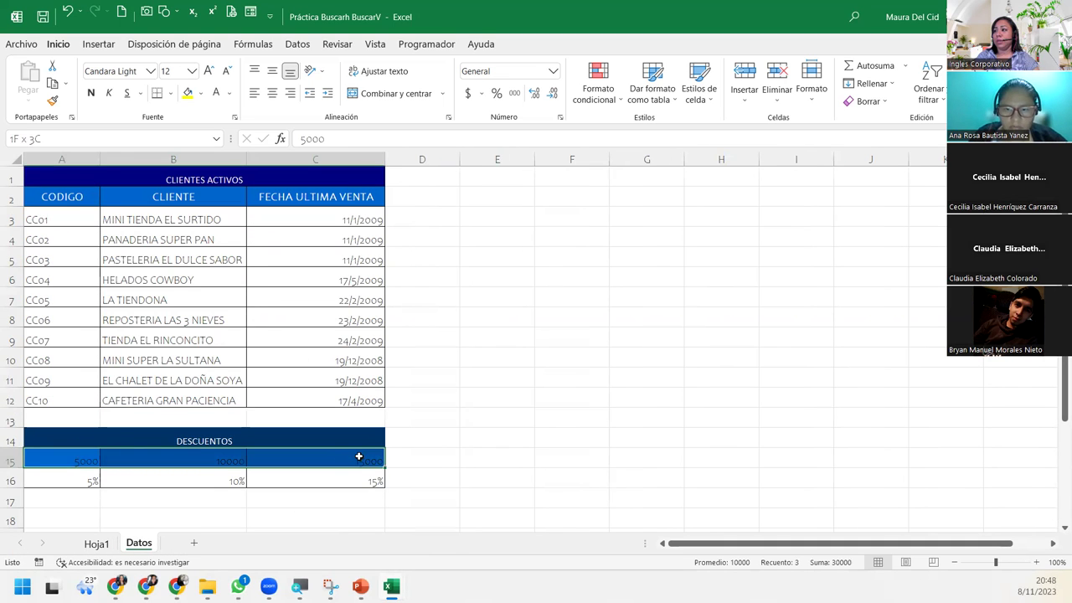
left_click(92, 93)
left_click(272, 93)
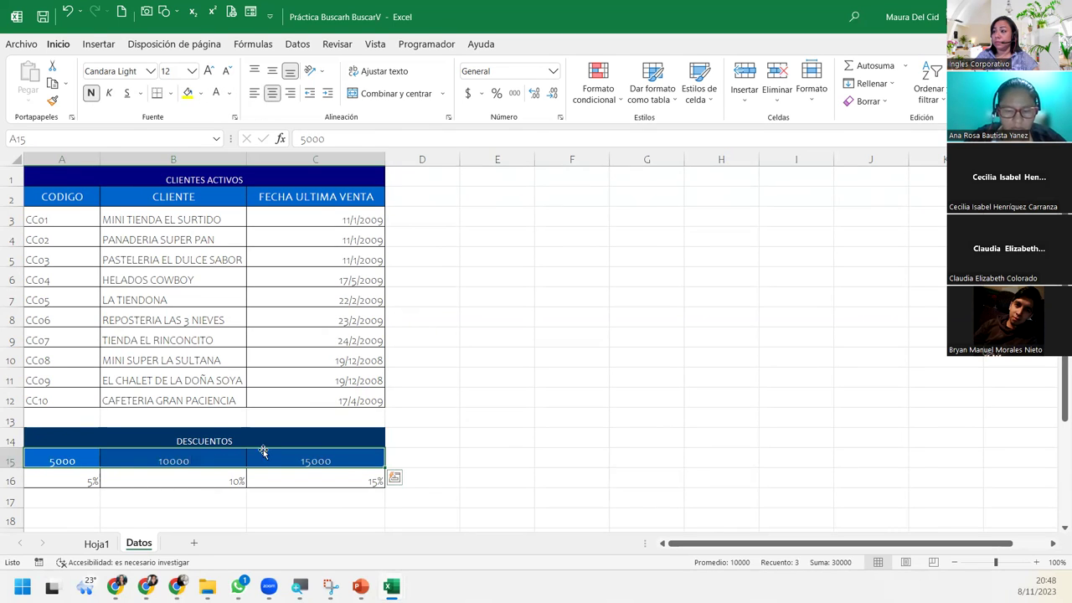
left_click(93, 481)
left_click(96, 544)
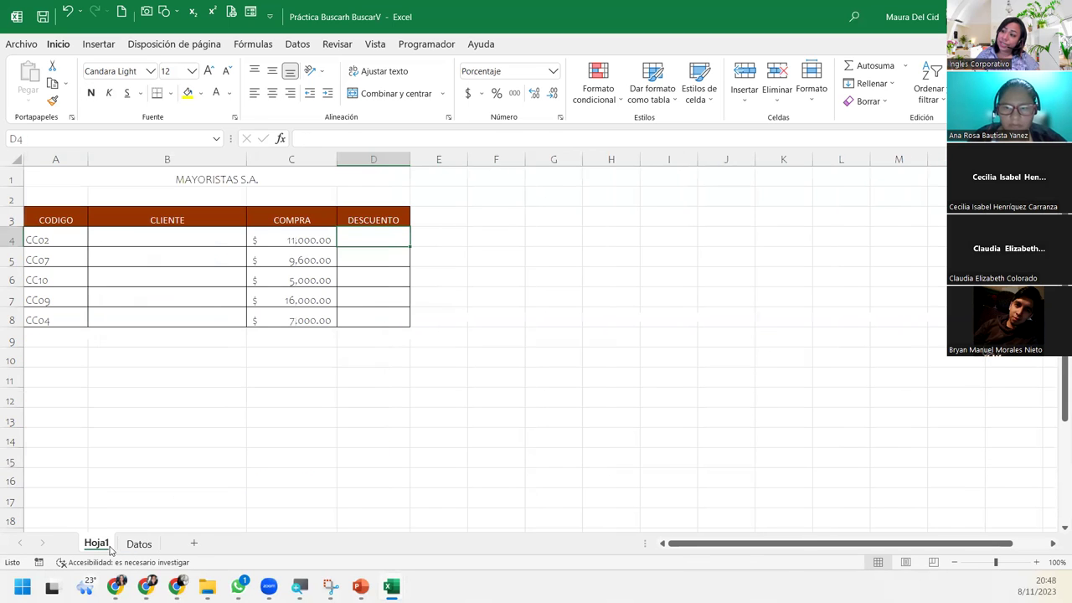
left_click(157, 234)
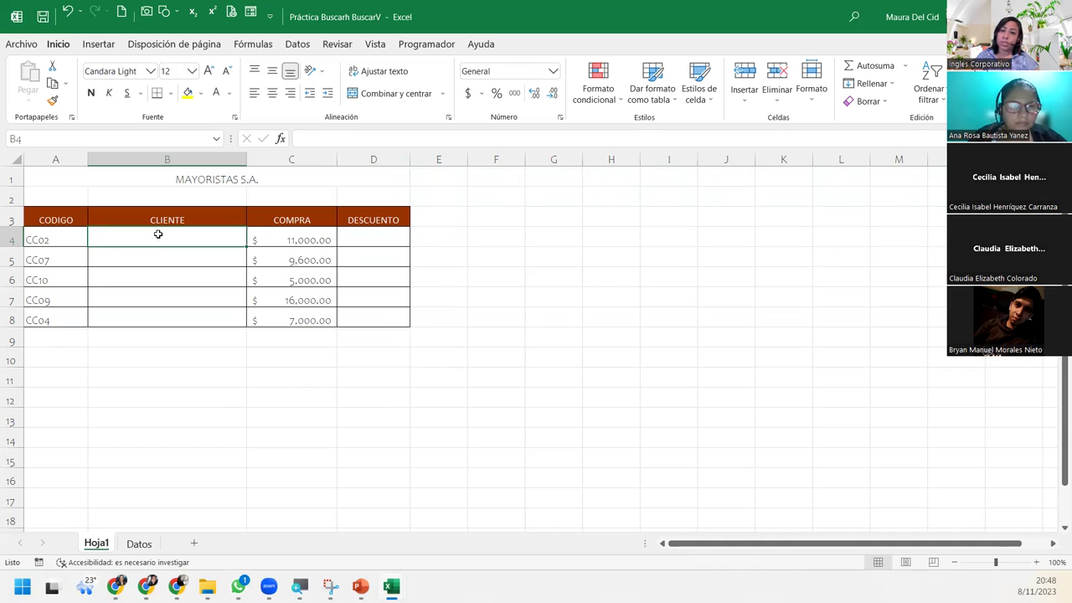
left_click(355, 241)
left_click(201, 251)
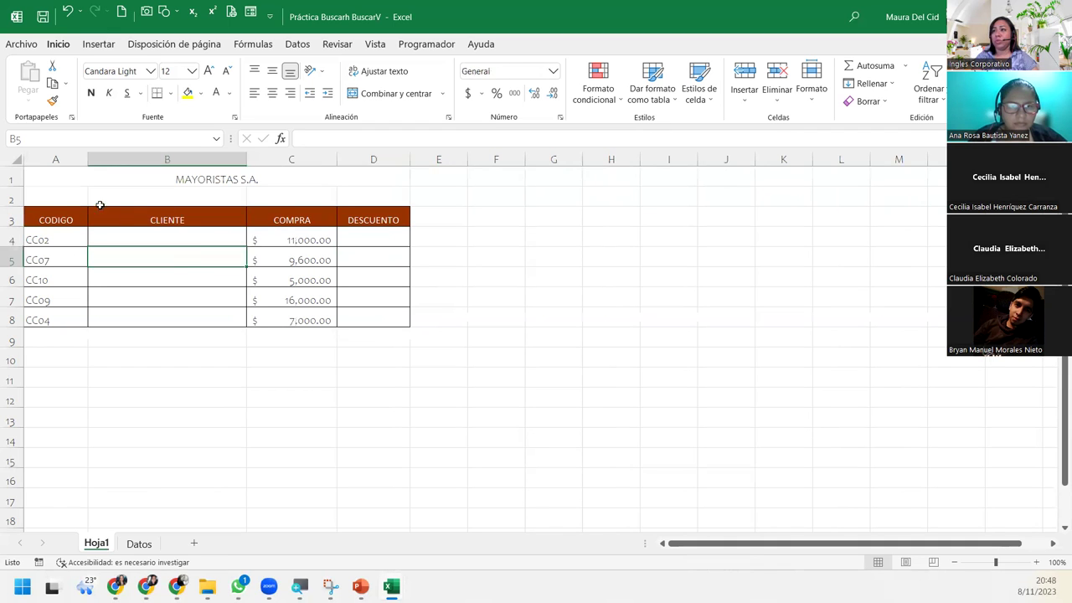
left_click(128, 233)
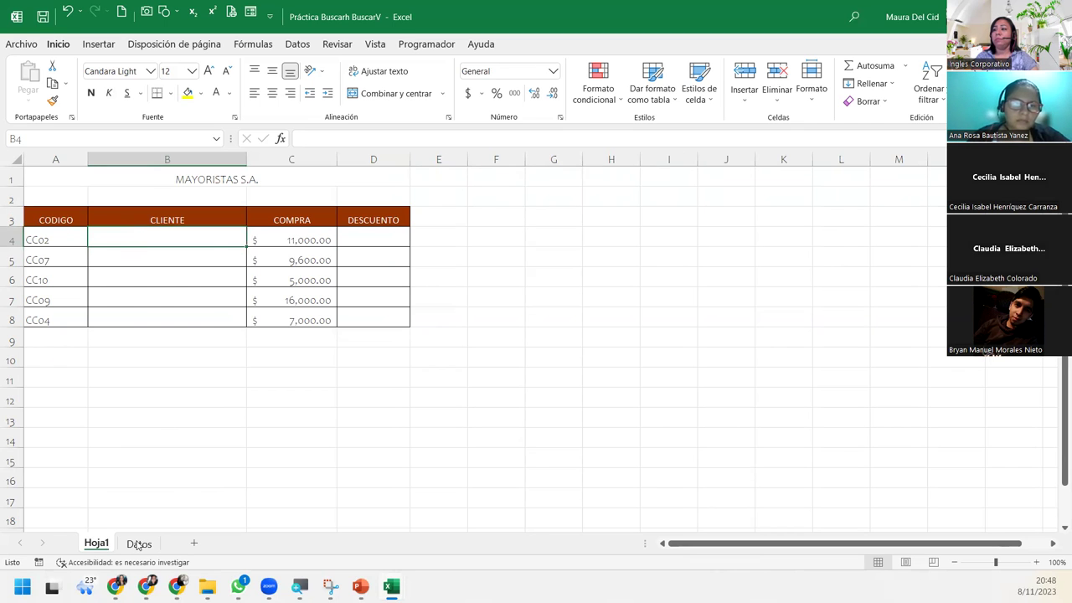
left_click(135, 544)
left_click_drag(62, 196, 335, 400)
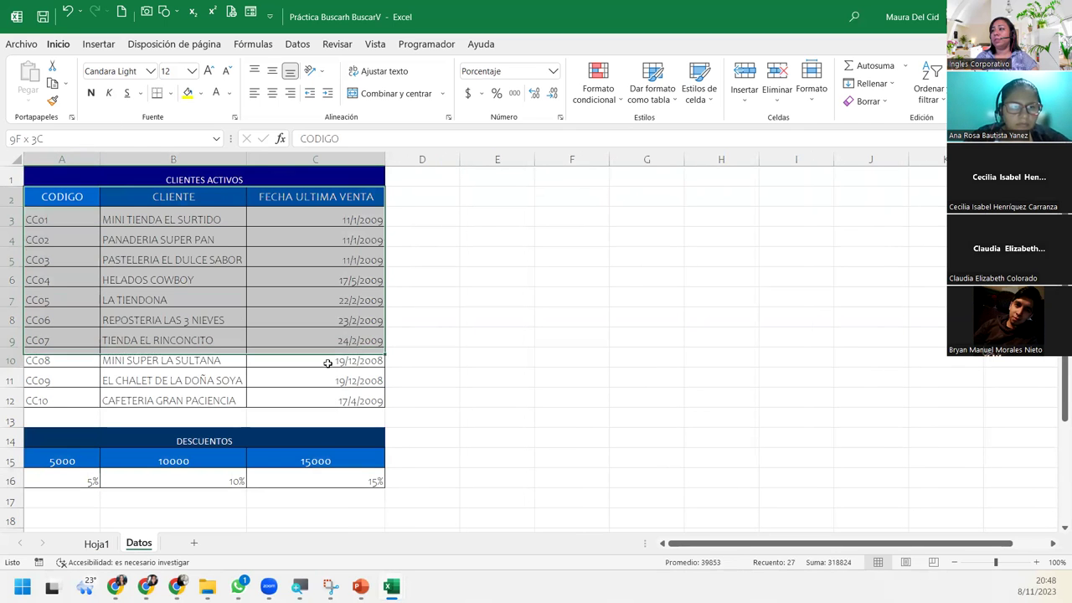
left_click(96, 543)
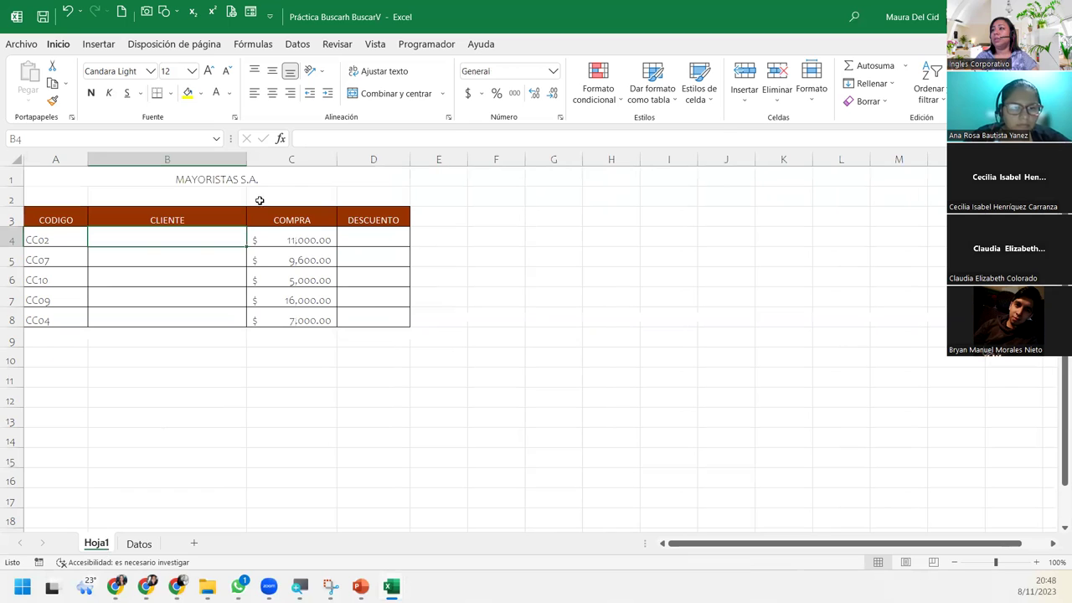
left_click(358, 242)
left_click(139, 544)
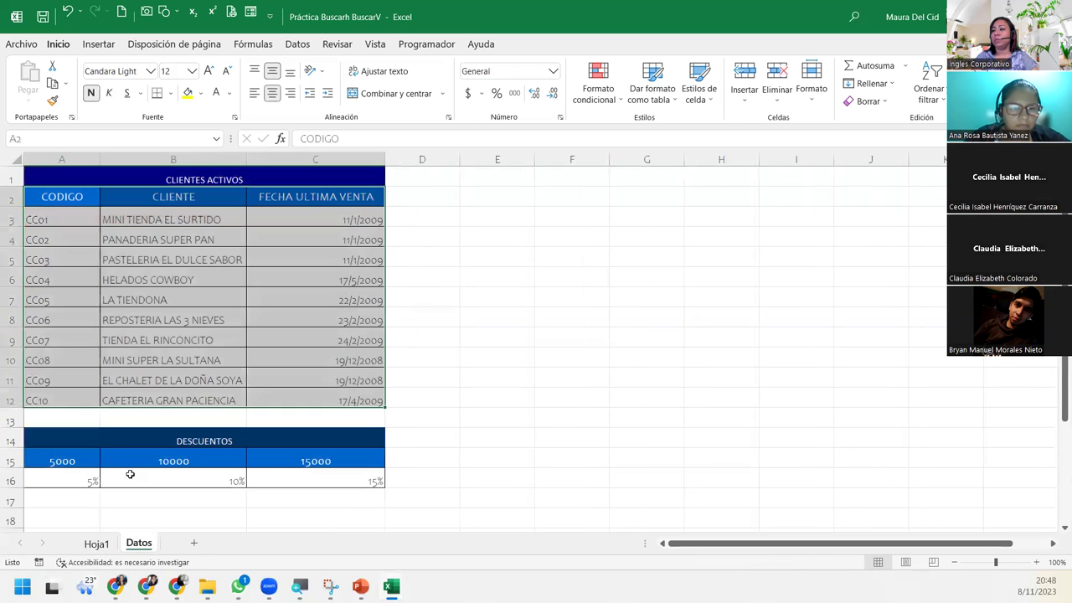
left_click_drag(38, 456, 335, 483)
left_click(173, 259)
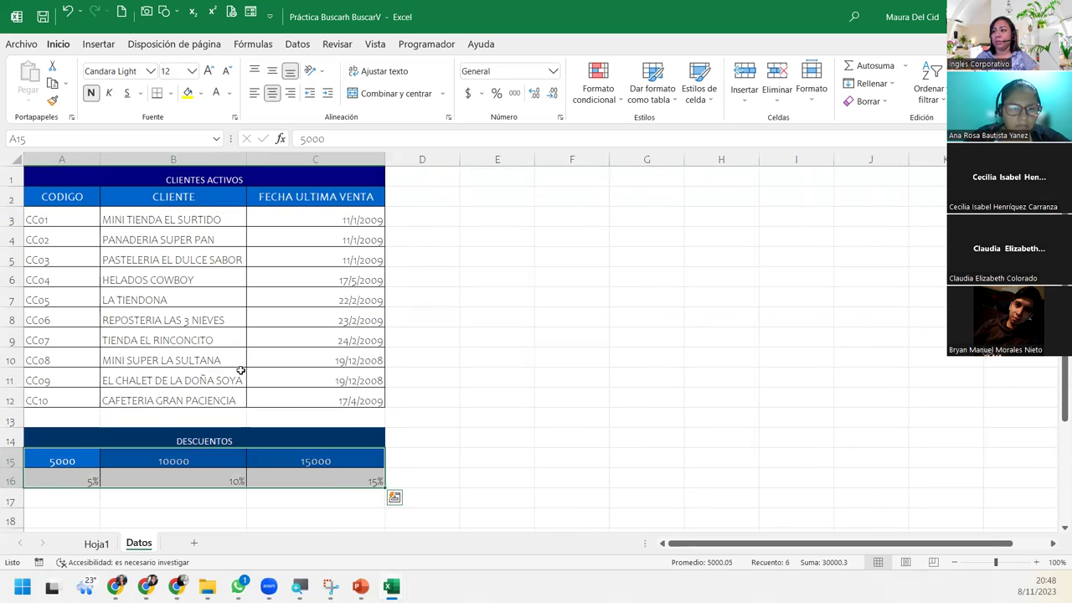
left_click(97, 544)
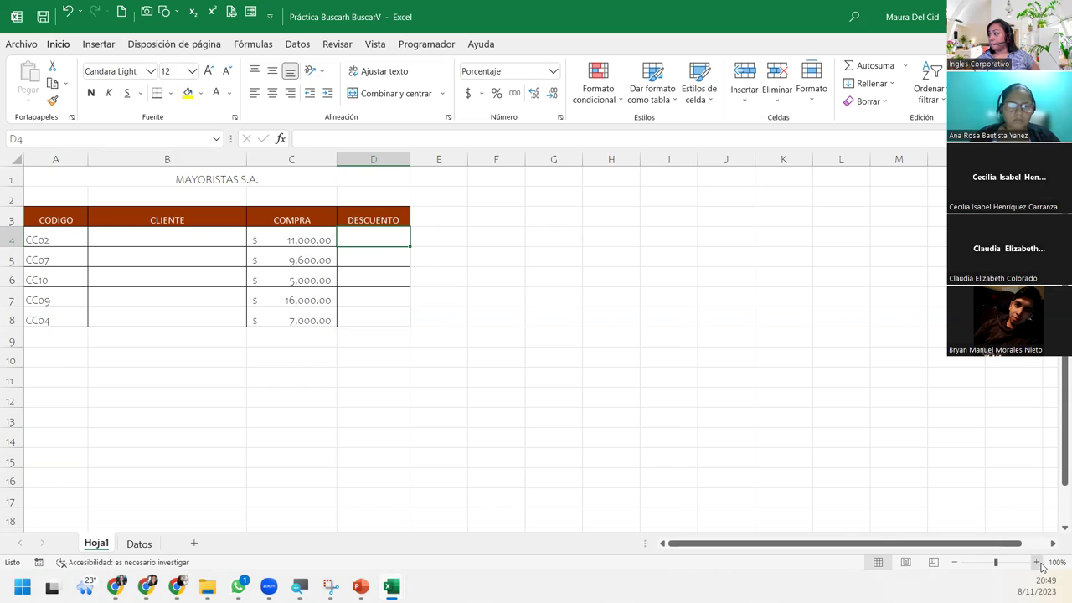
- Zoom the MAYORISTAS sheet to 160% and select the first CLIENTE cell, B4
left_click(1039, 563)
left_click(1039, 564)
left_click(1039, 564)
left_click(1039, 563)
left_click(1039, 564)
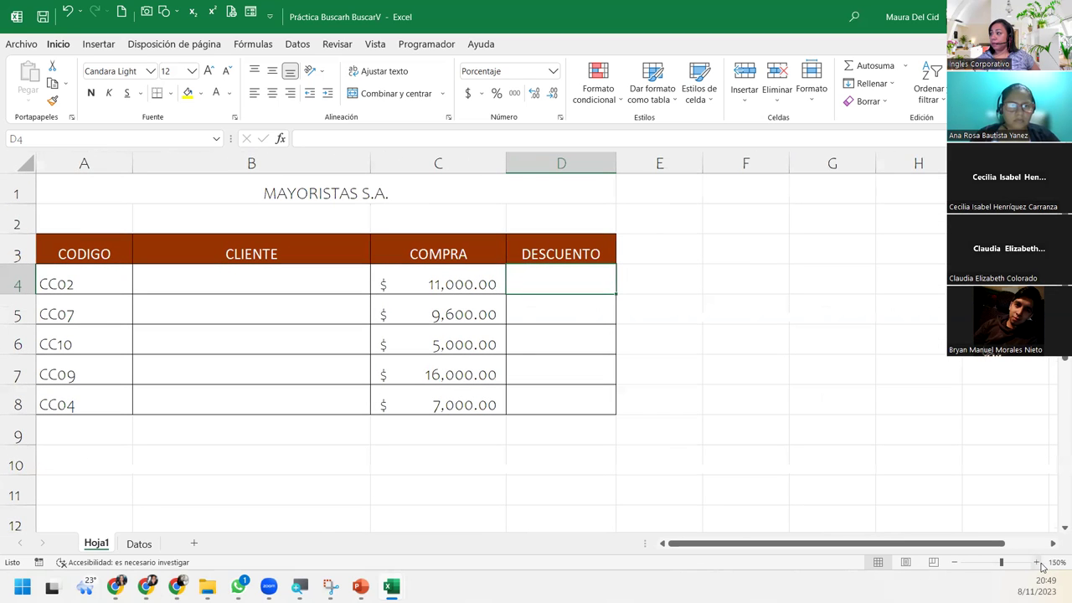
left_click(1038, 563)
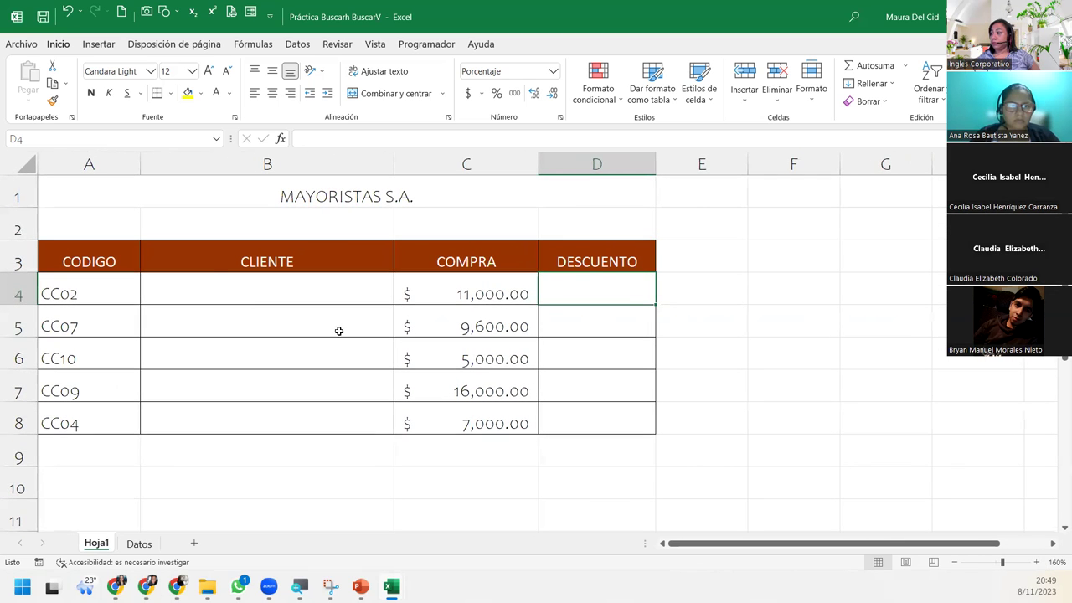
left_click(223, 294)
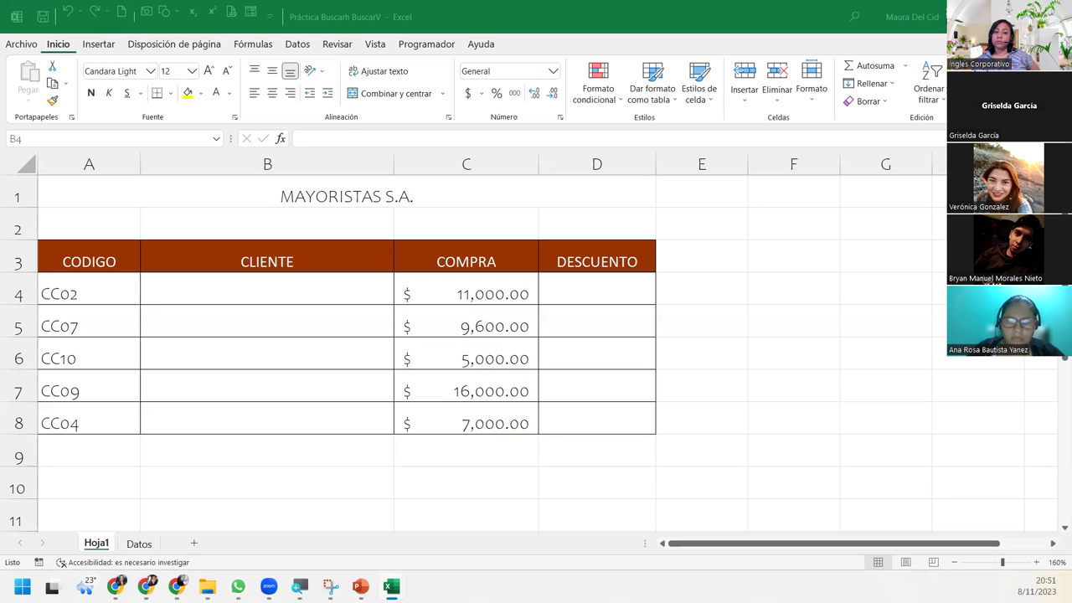
left_click(264, 299)
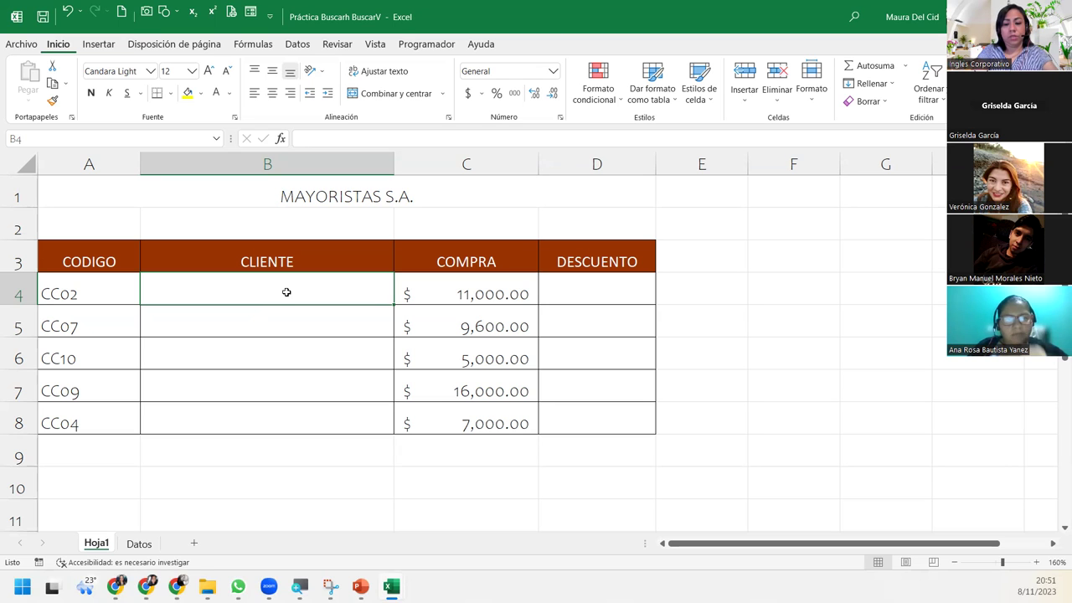
- Enter =BUSCARV(A4;Datos!A2:C12;2;0) in B4, returning PANADERIA SUPER PAN for CC02
type("=buscarh")
key("Tab")
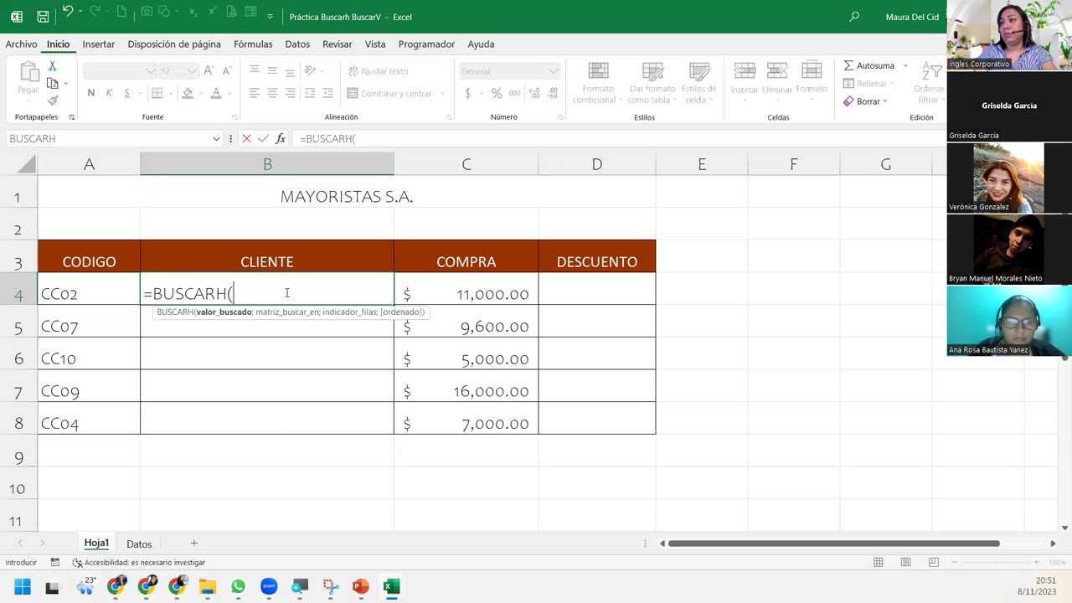
key("BackSpace")
key("BackSpace")
key("BackSpace")
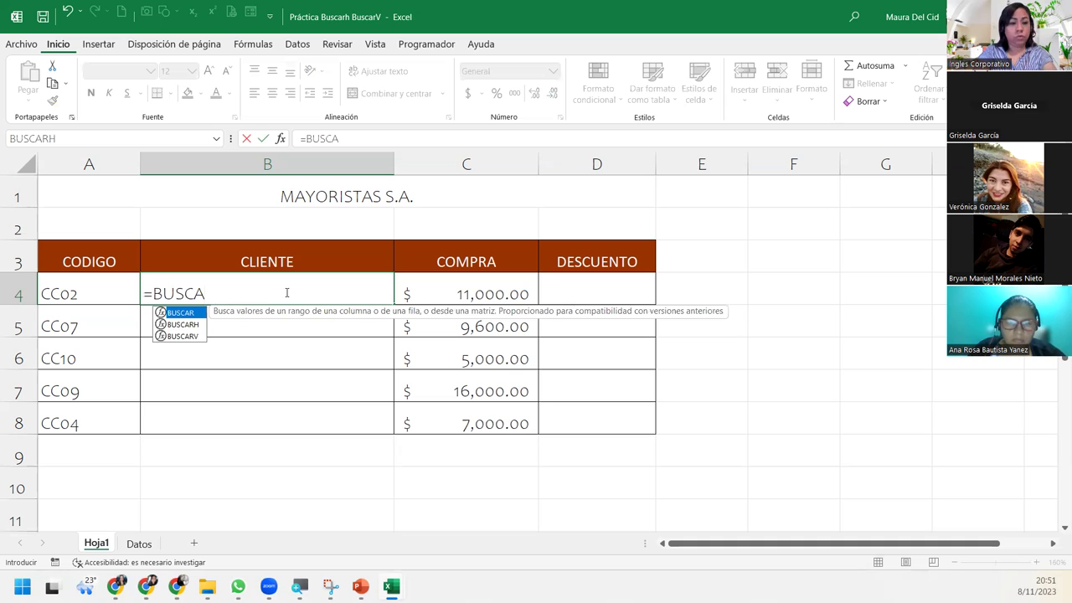
type("rv")
key("Tab")
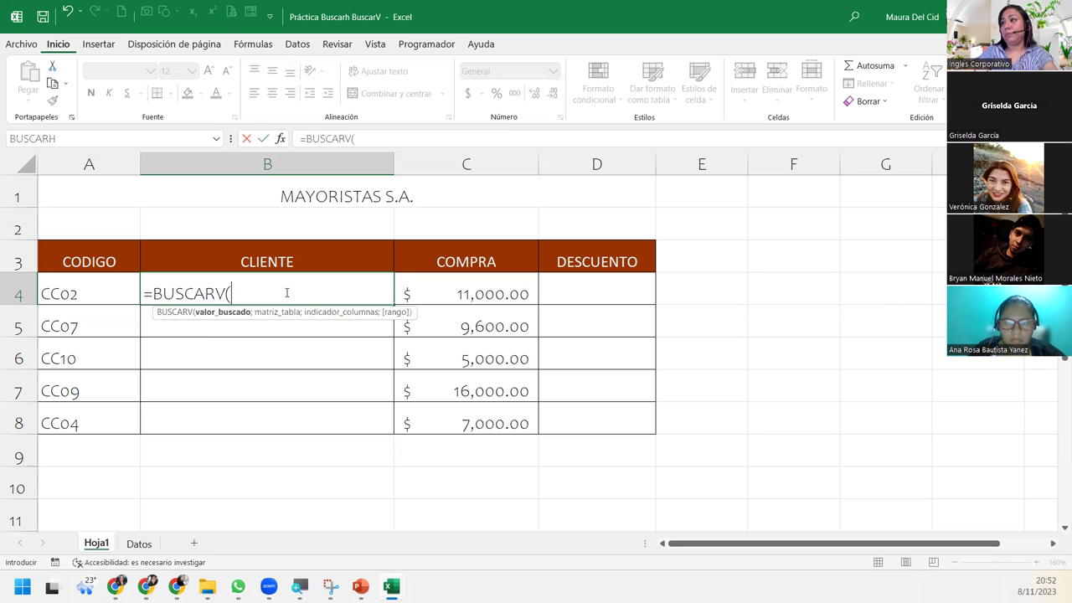
left_click(99, 290)
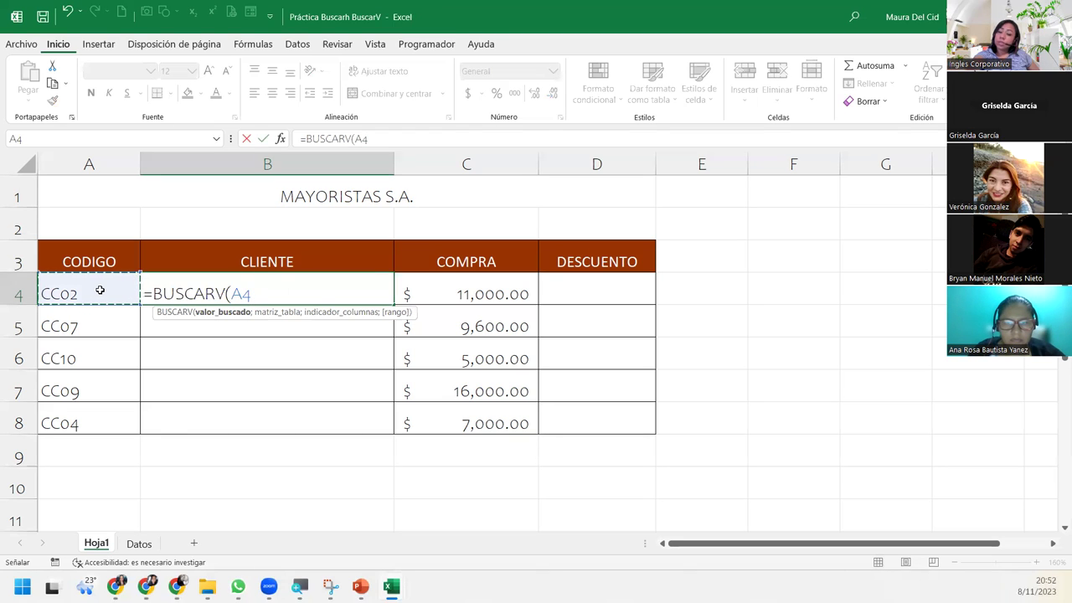
type(";")
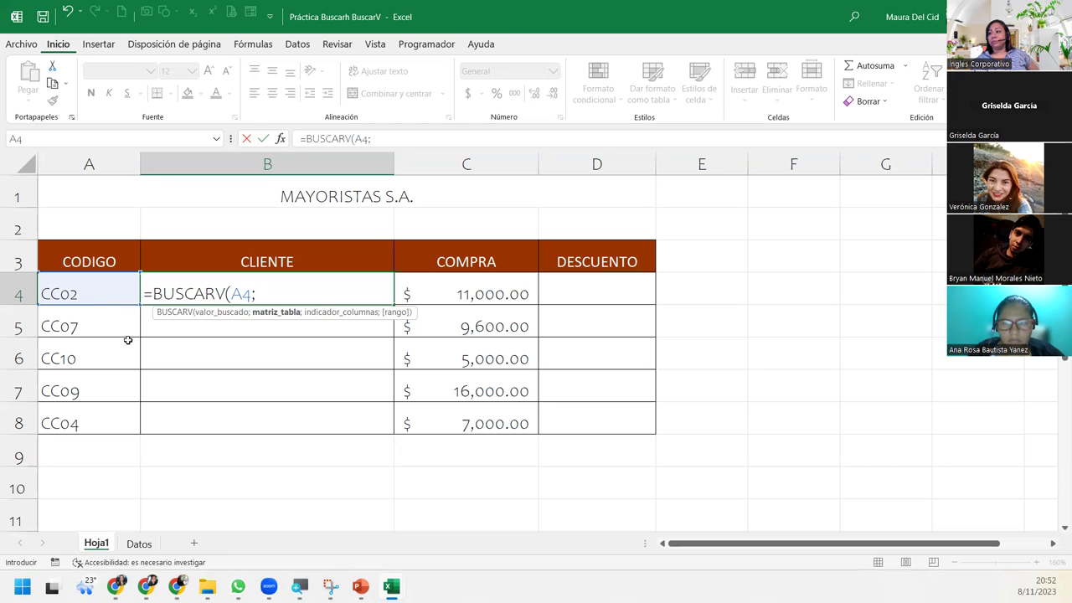
left_click(139, 544)
left_click(38, 199)
left_click_drag(212, 231, 348, 400)
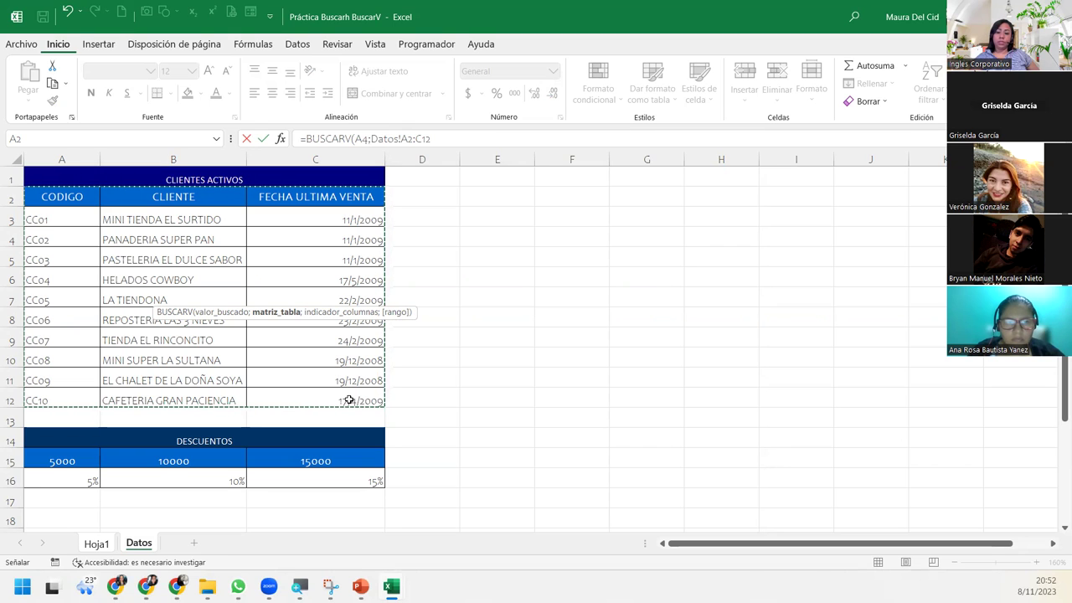
type(";")
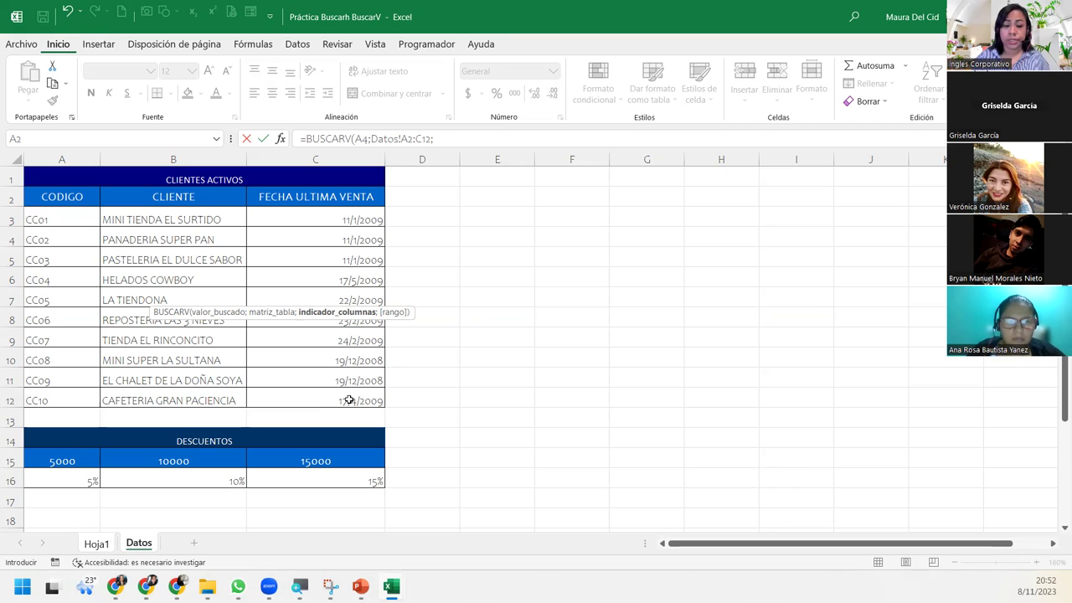
type("2")
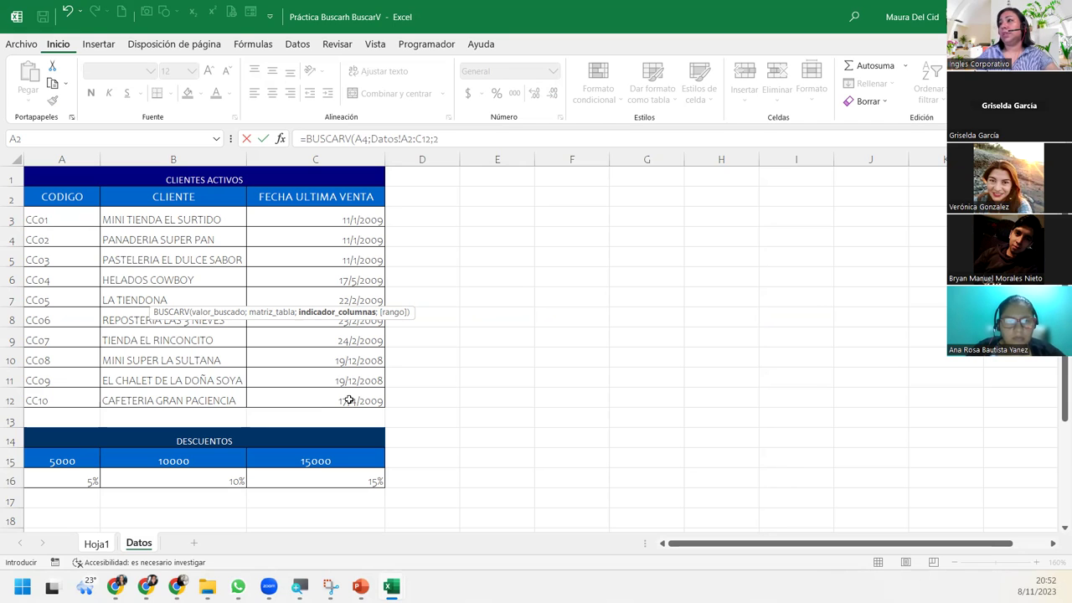
type(";")
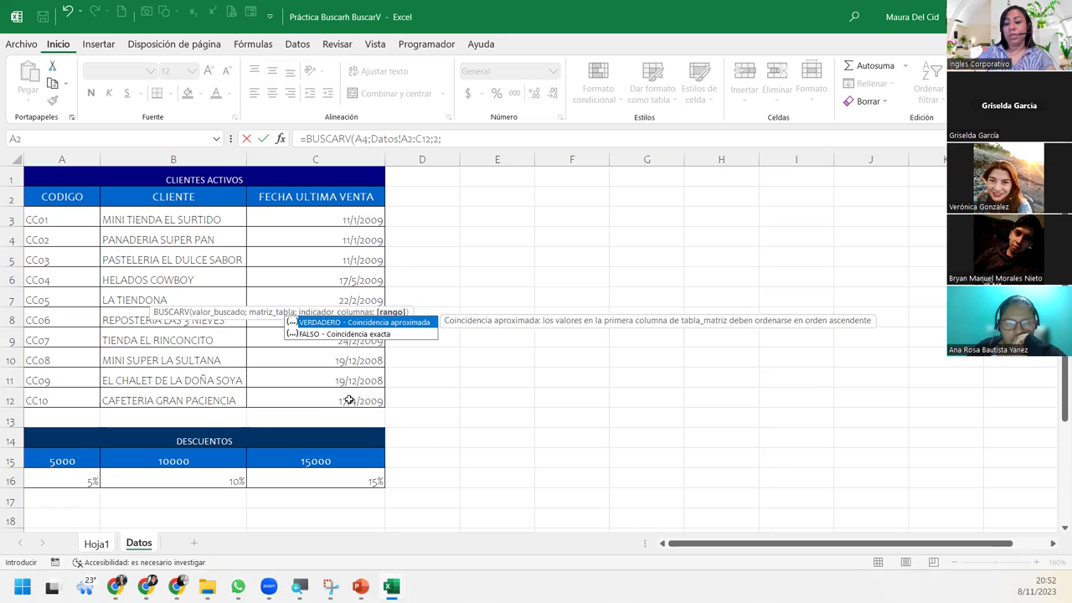
type("0")
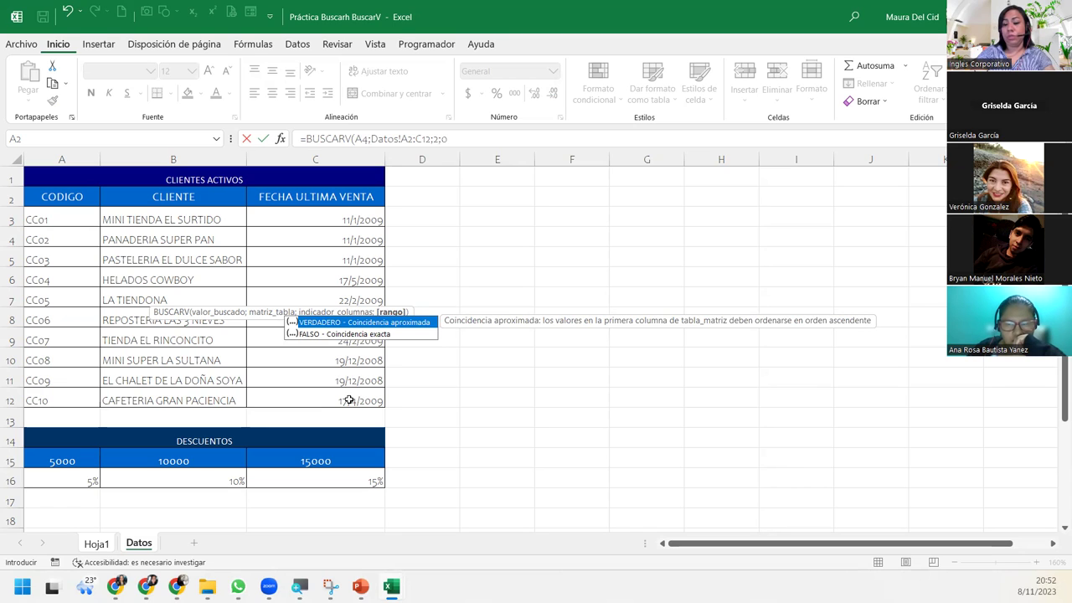
type(")")
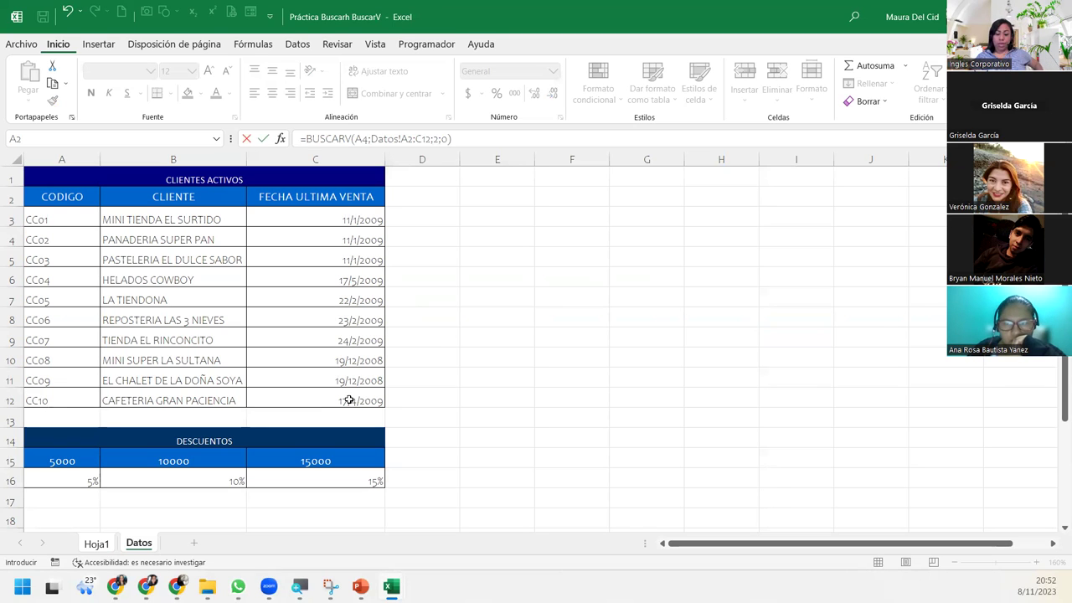
key("Return")
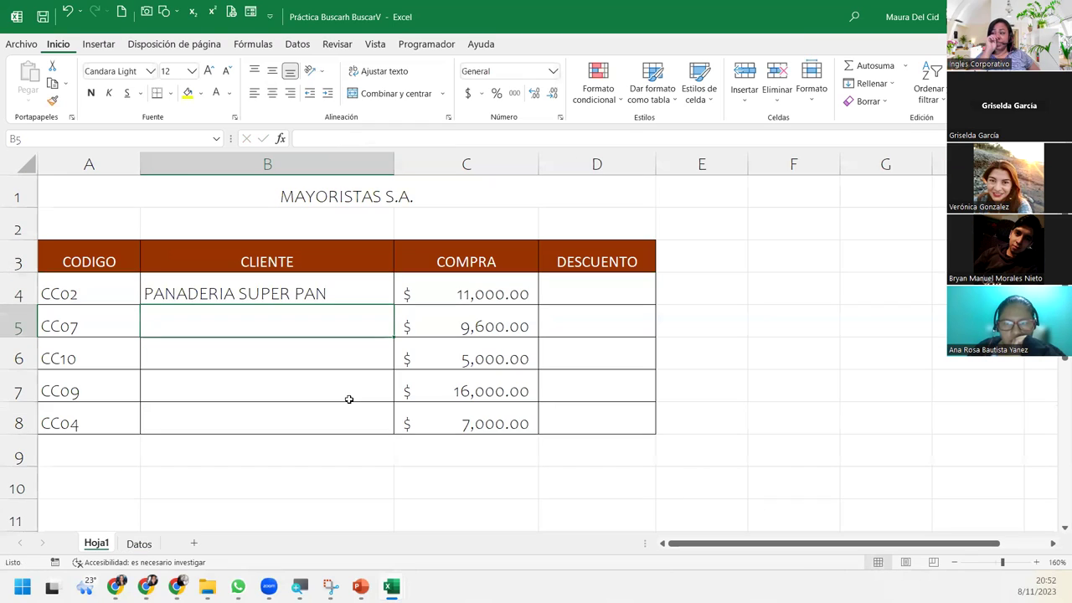
- Copy the B4 BUSCARV formula down through B8
left_click(293, 295)
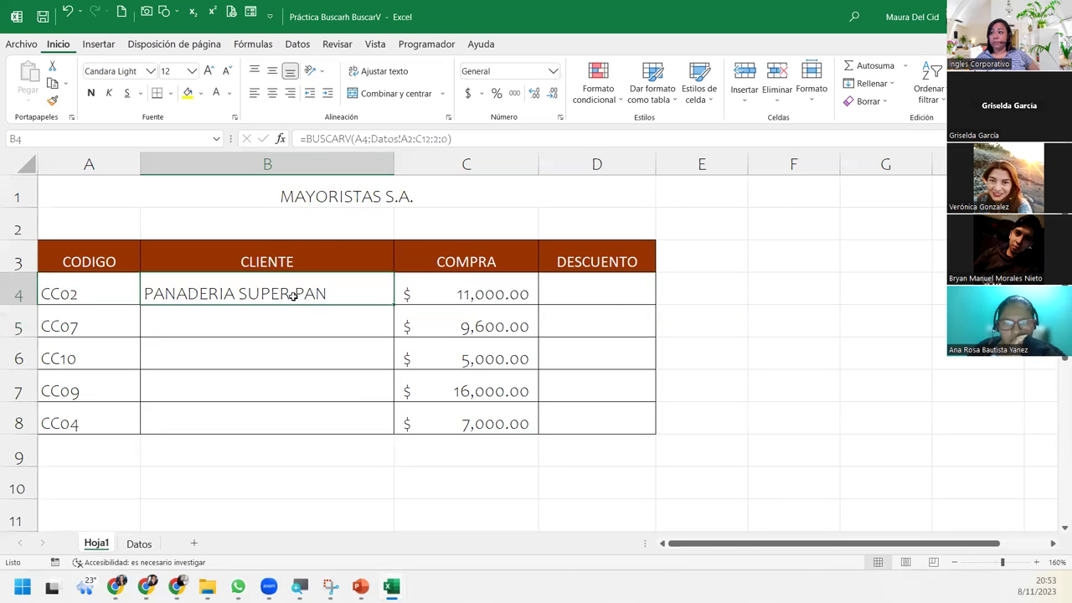
double_click(393, 304)
left_click(247, 320)
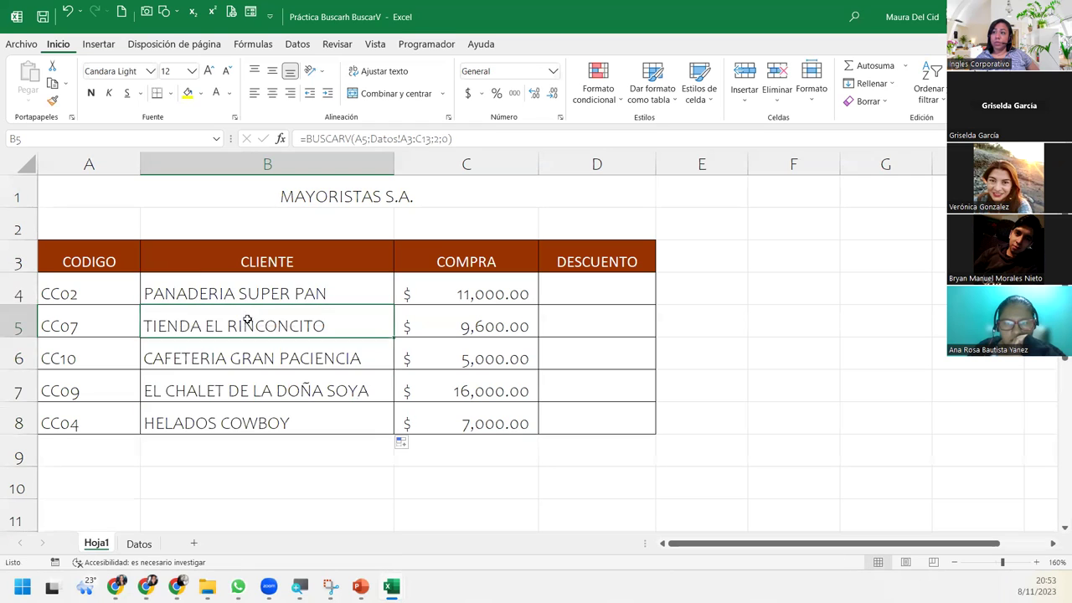
- Check the CC09 row against the Datos client table and reopen B4's formula for editing
left_click(18, 390)
left_click(139, 544)
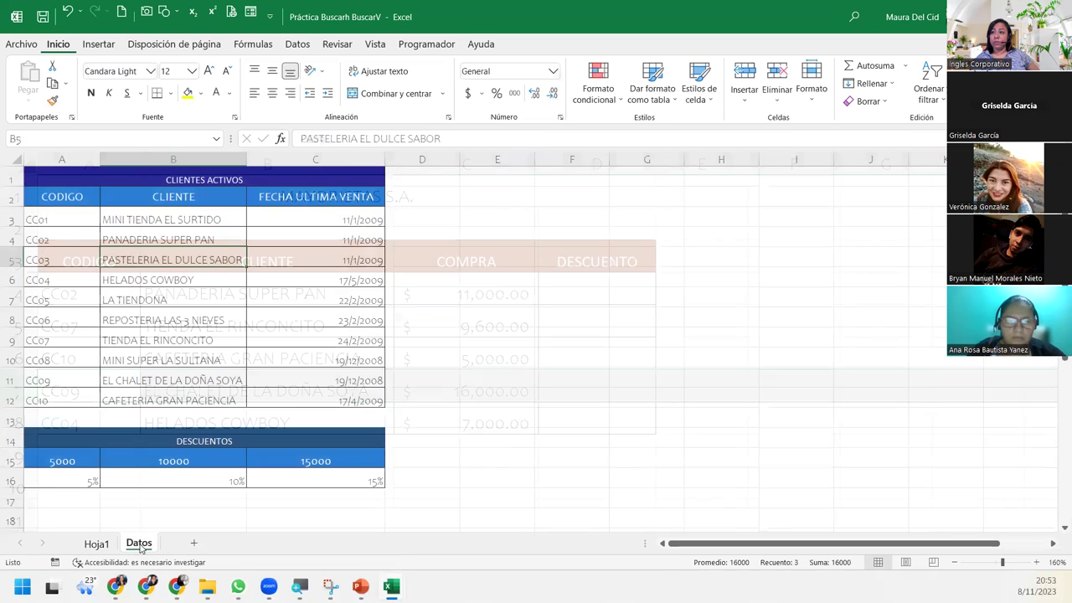
left_click(12, 380)
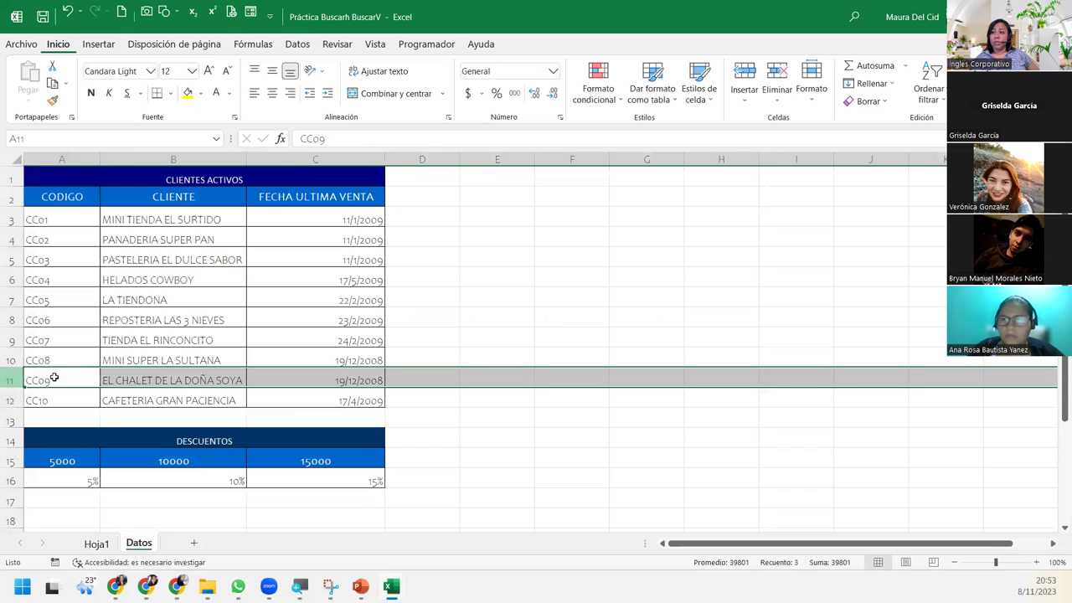
left_click(96, 544)
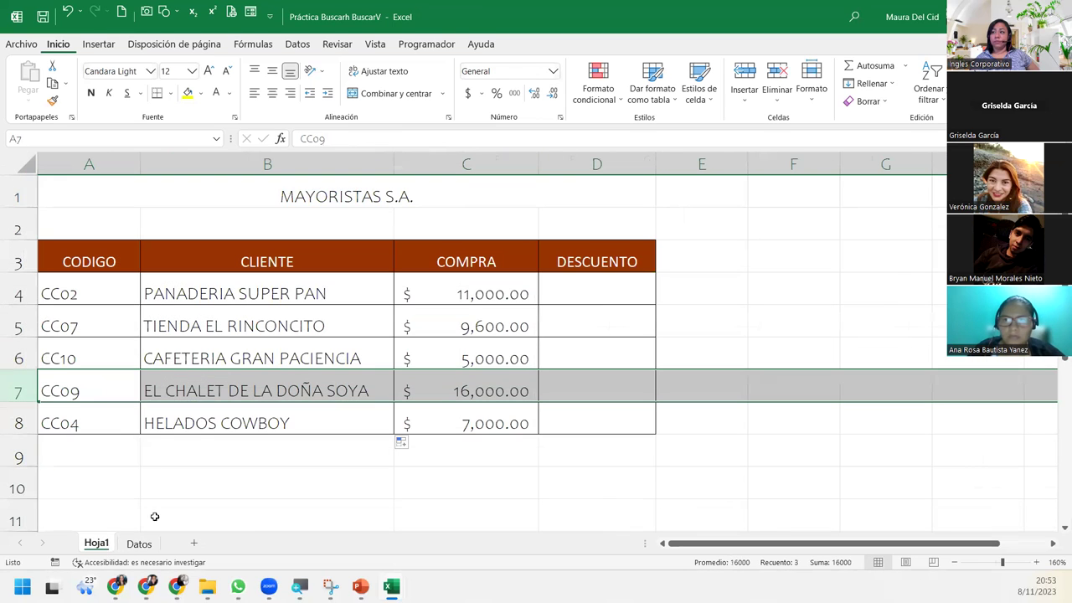
left_click(293, 391)
left_click(324, 293)
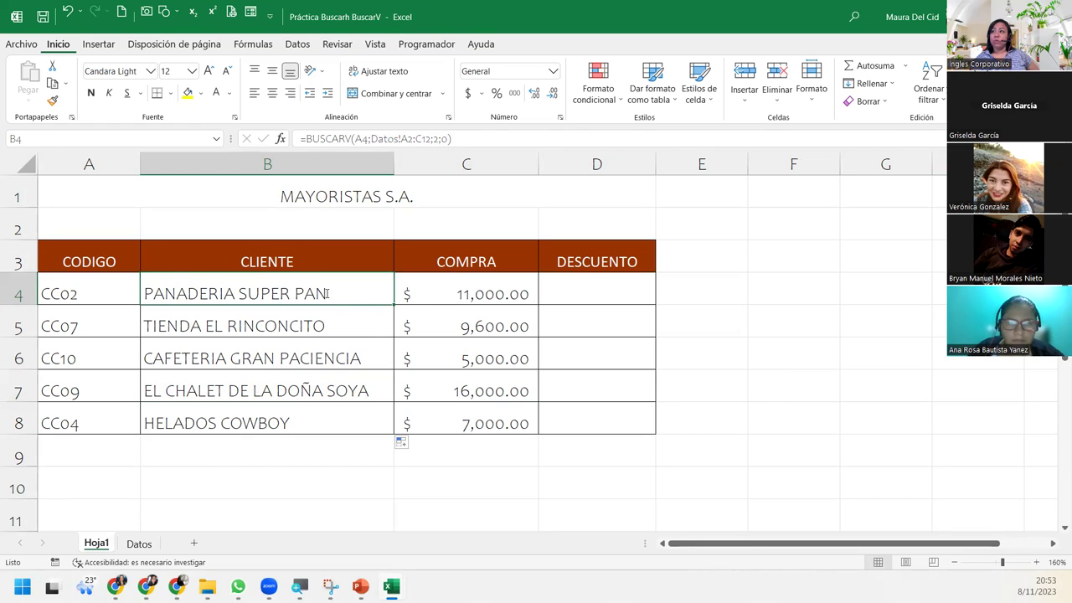
double_click(325, 293)
left_click(386, 293)
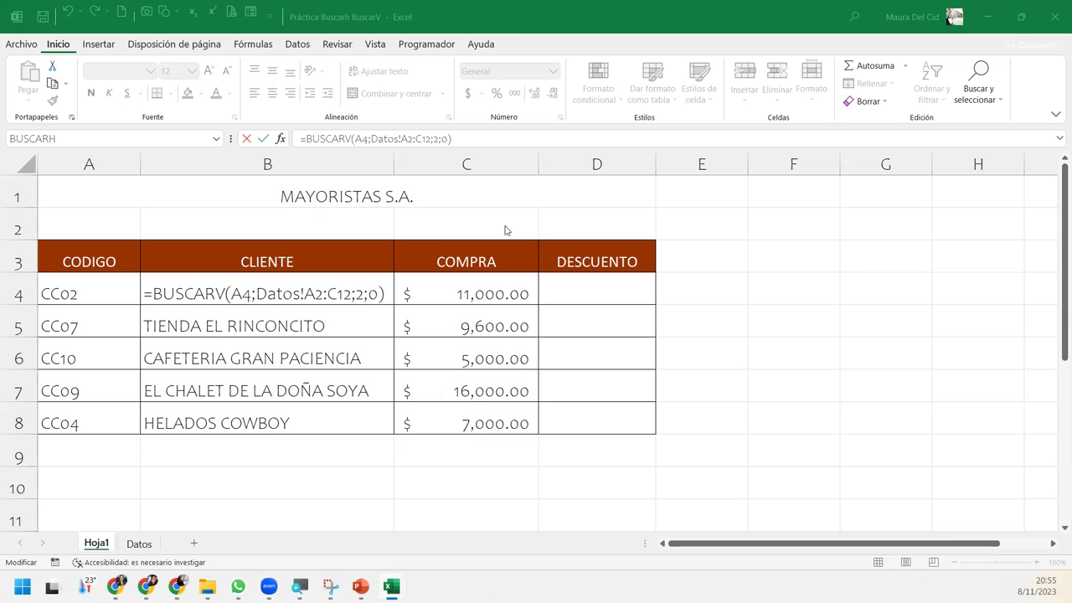
- Commit B4's =BUSCARV(A4;Datos!A2:C12;2;0) formula from the formula bar
left_click(359, 279)
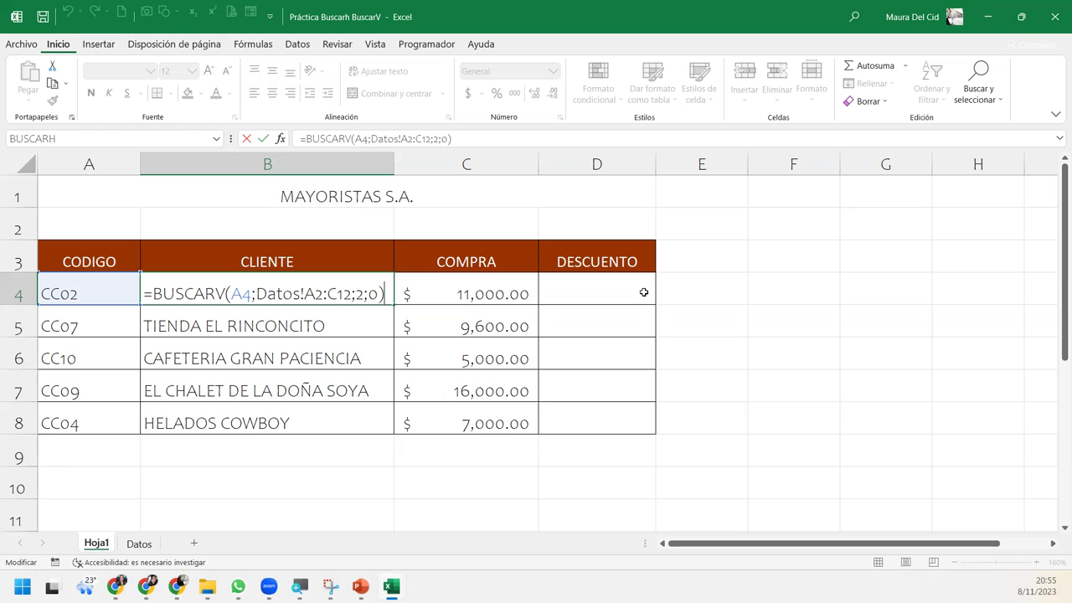
key("Return")
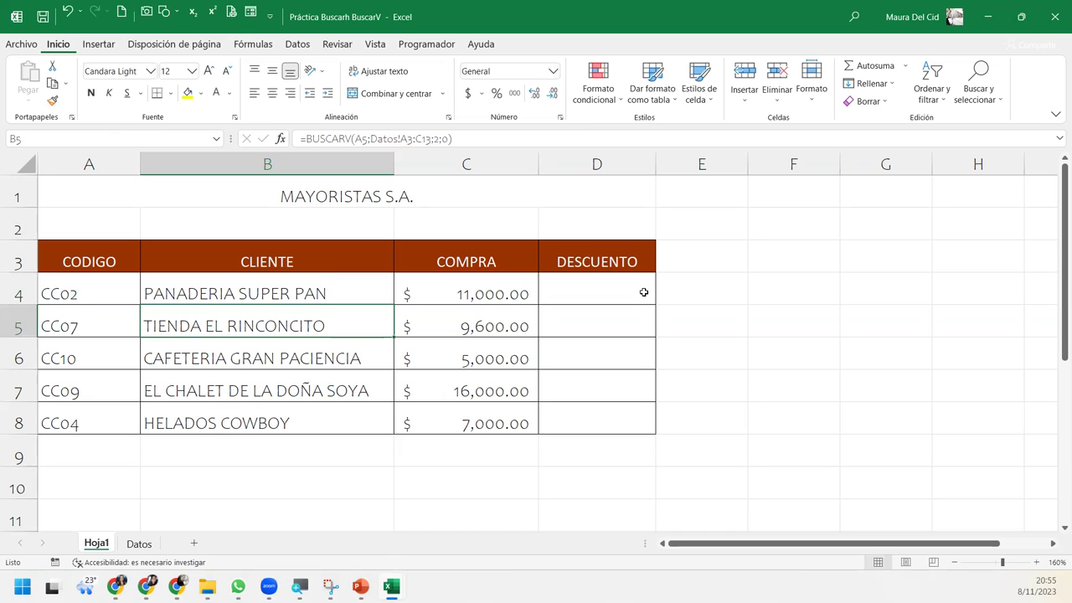
- Begin typing =BUSCARH(C4; in D4, using the C4 purchase amount as lookup value
left_click(643, 291)
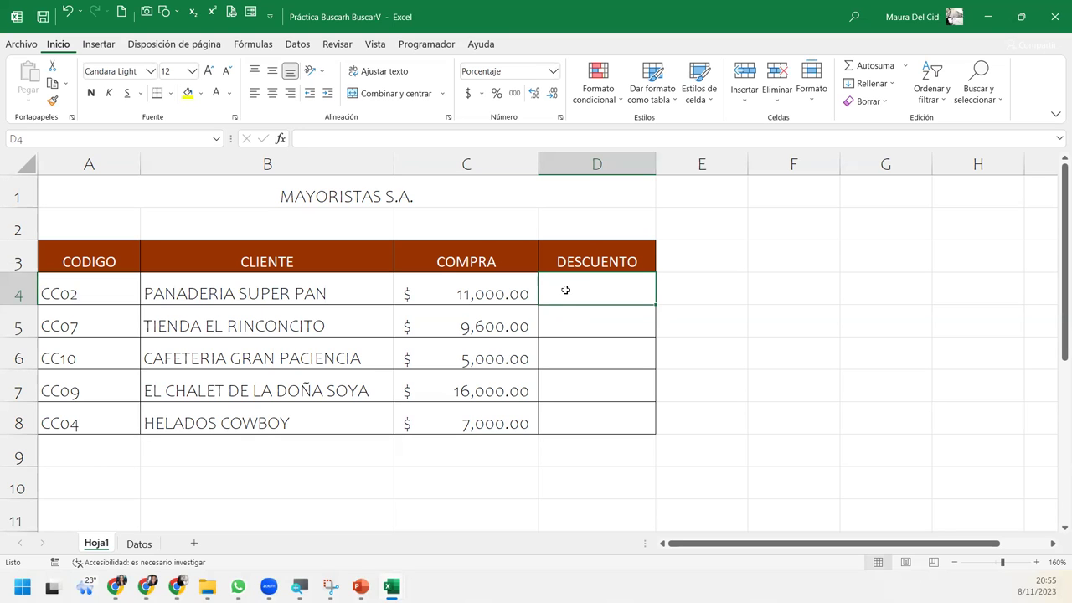
type("=")
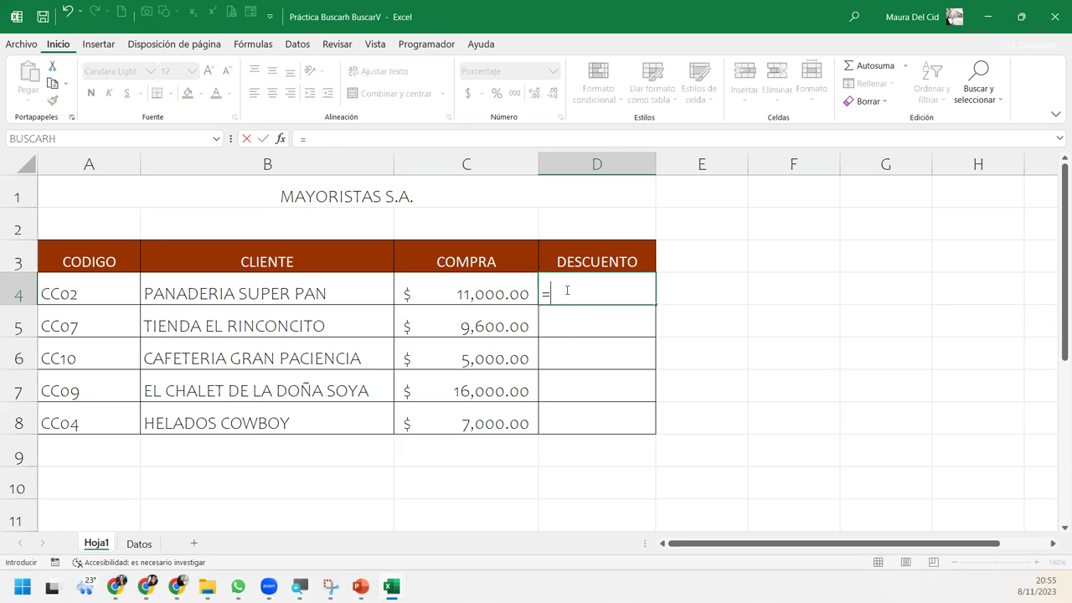
type("buscar(")
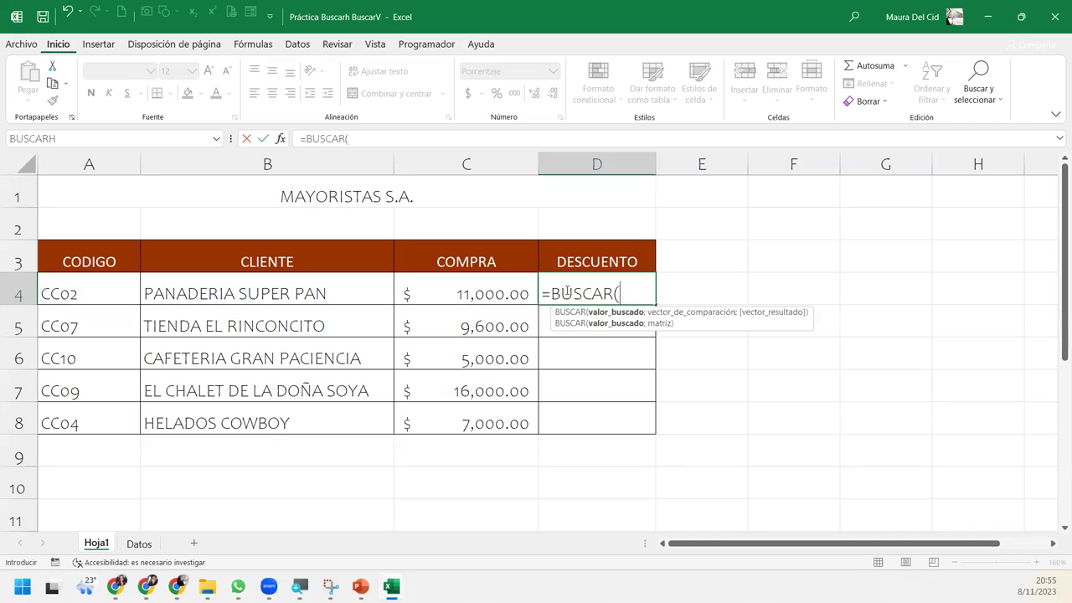
key("BackSpace")
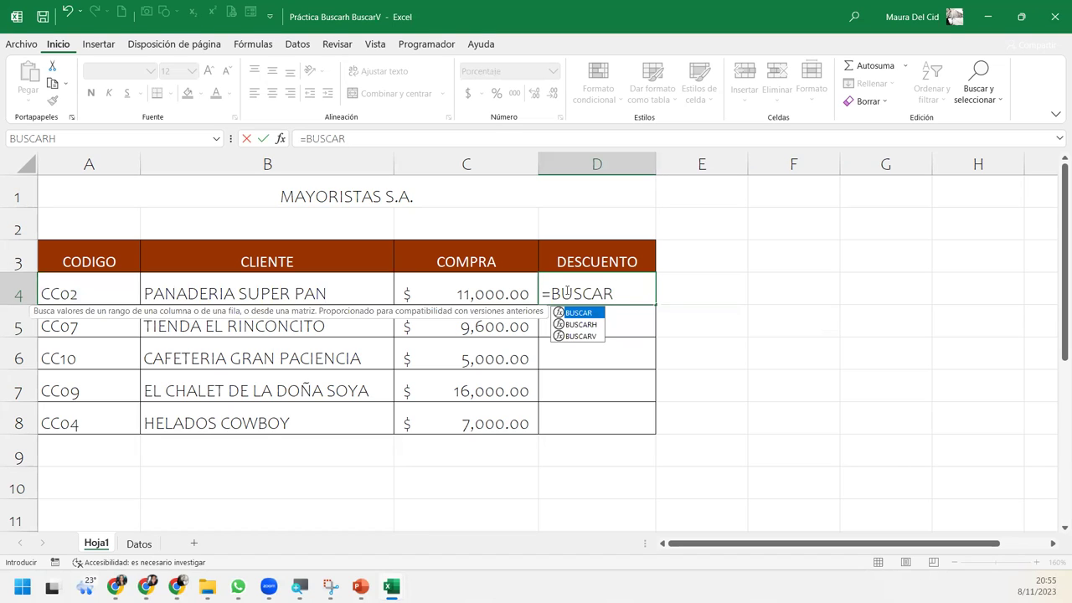
type("H(")
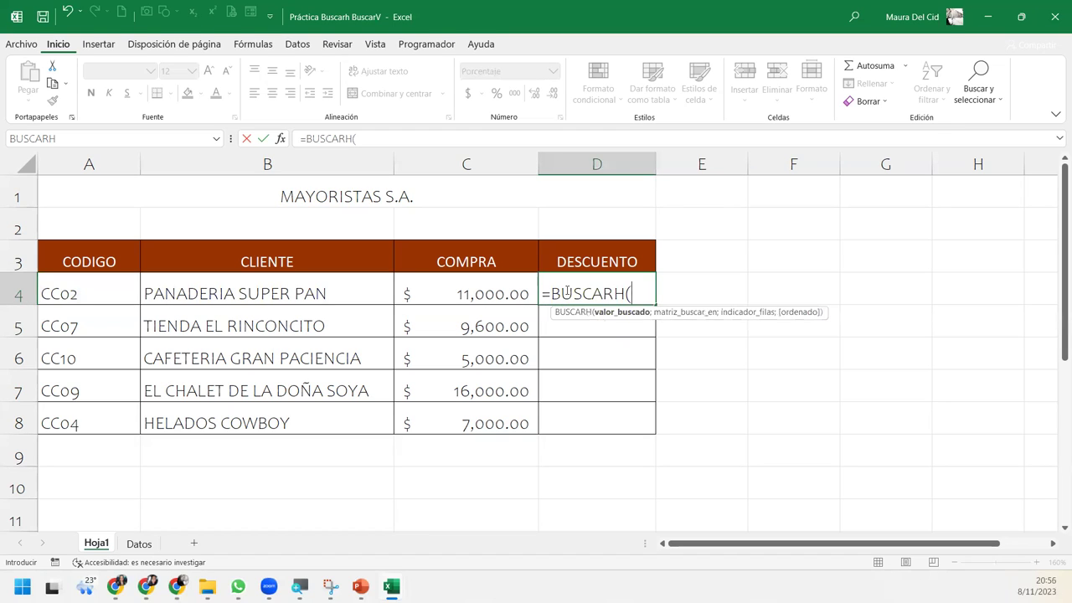
left_click(529, 296)
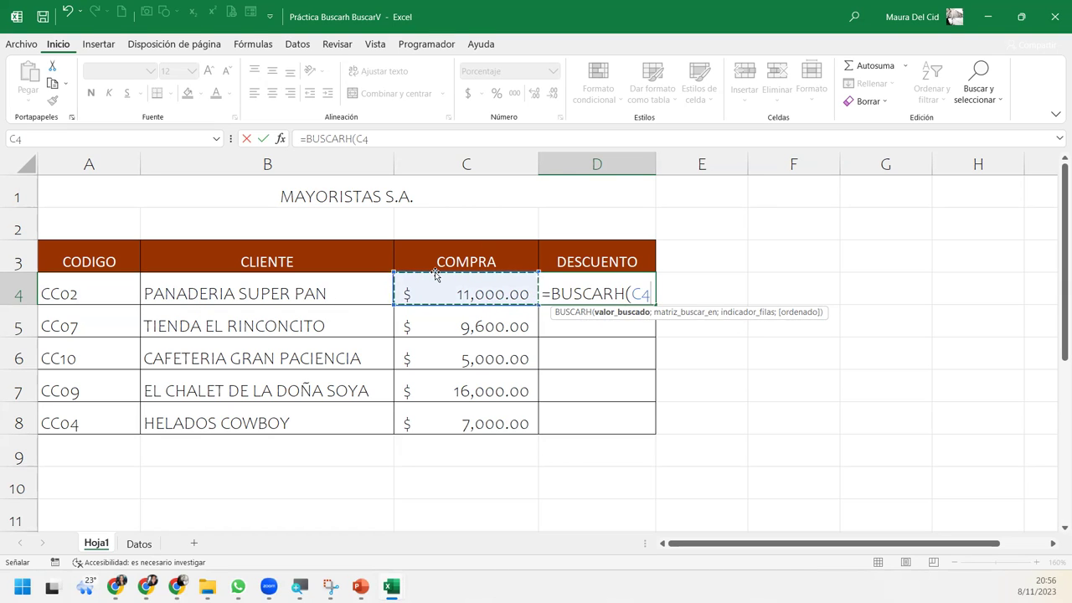
type(";")
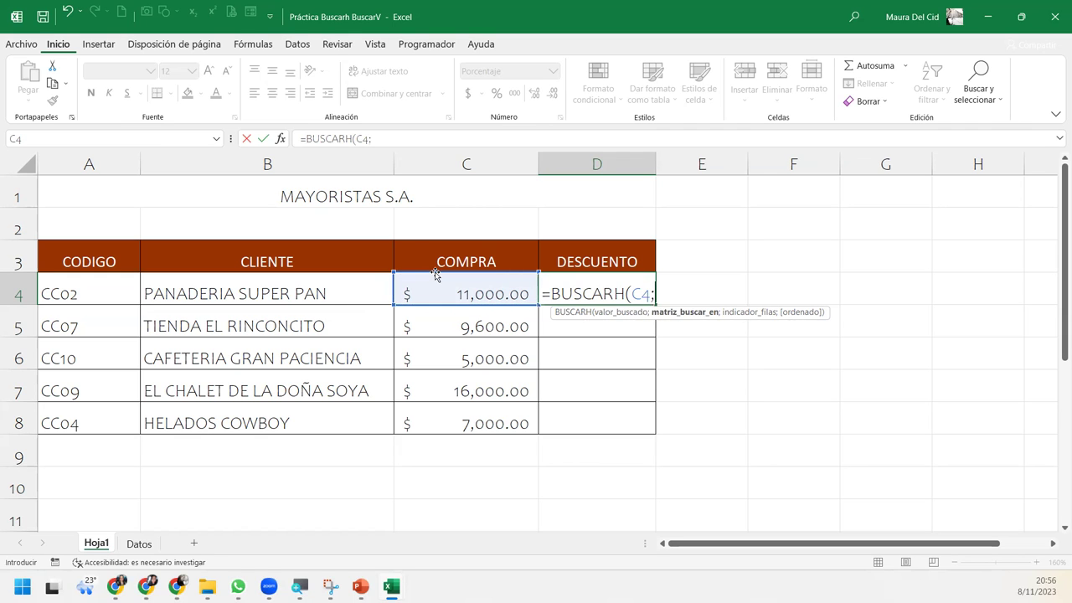
- Finish D4 as =BUSCARH(C4;Datos!$A$15:$C$16;2;1) using the absolute DESCUENTOS table
left_click(132, 549)
left_click(46, 452)
left_click_drag(46, 452, 297, 473)
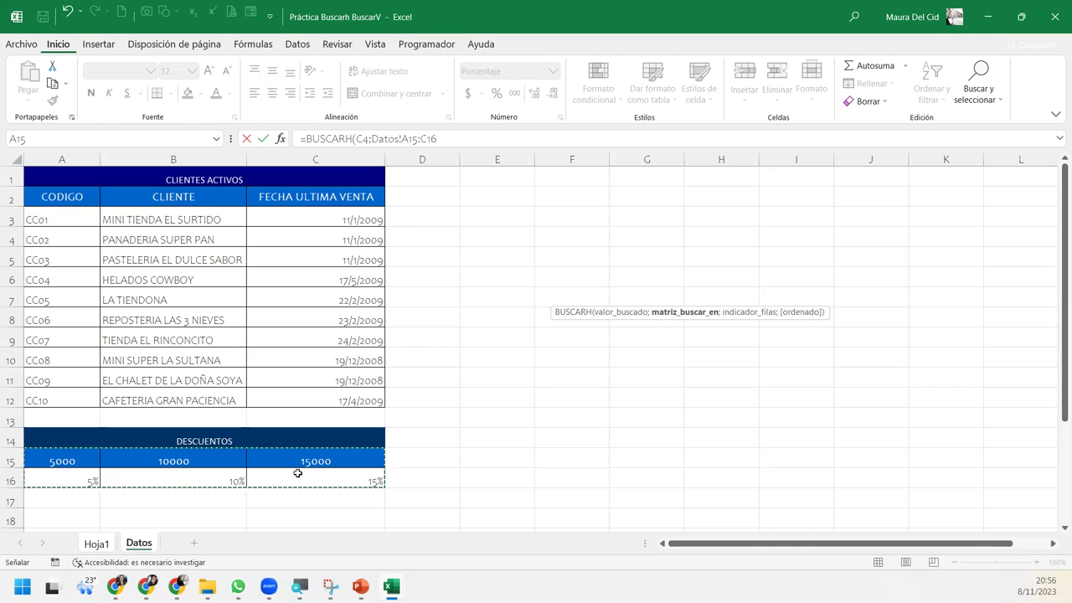
key("F4")
type("$C$16;2")
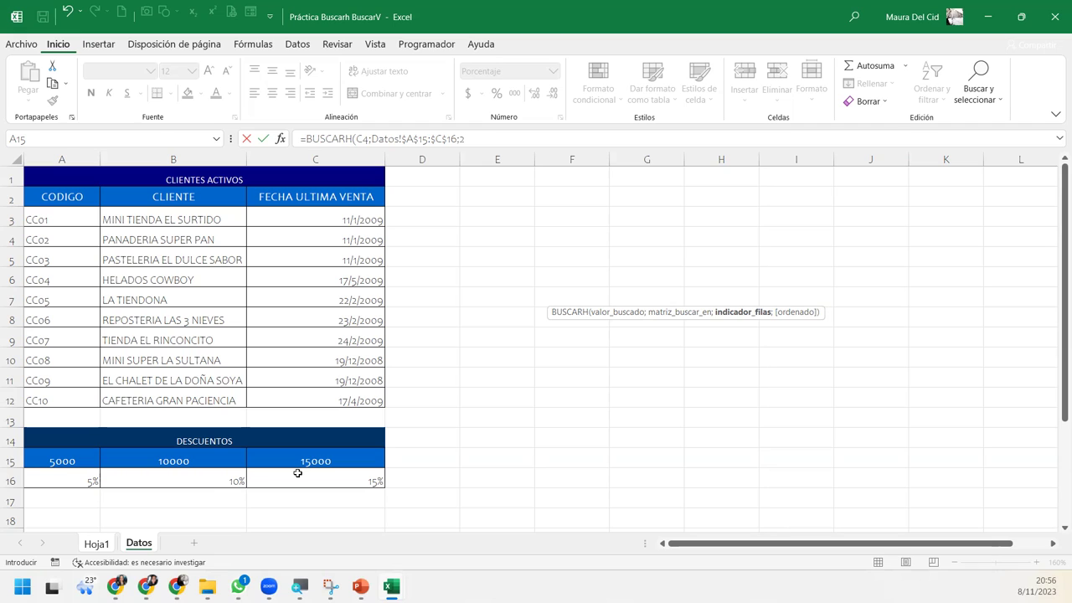
type(";")
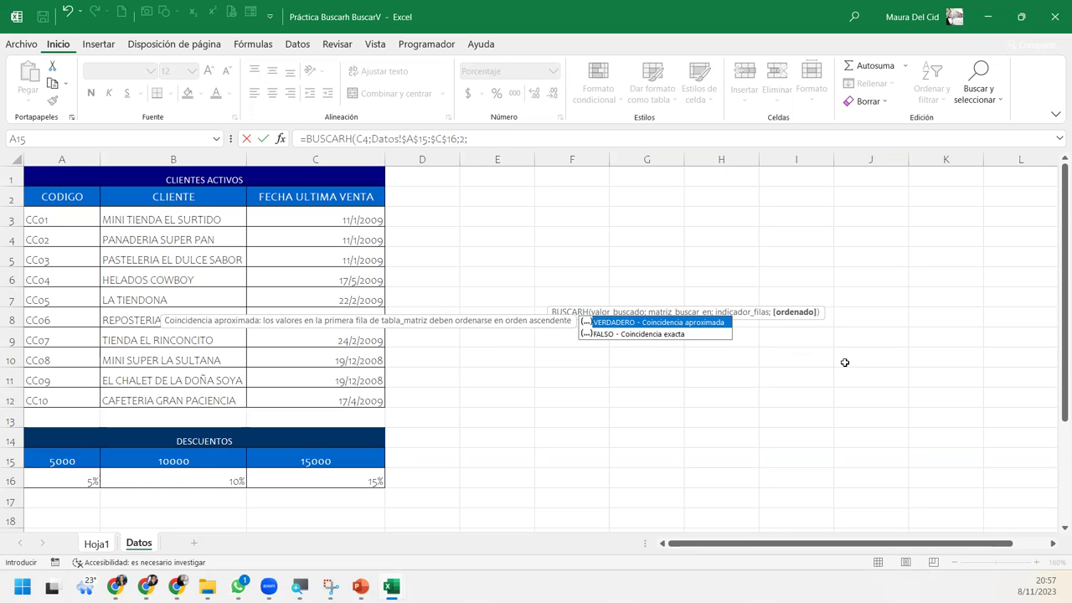
left_click(486, 138)
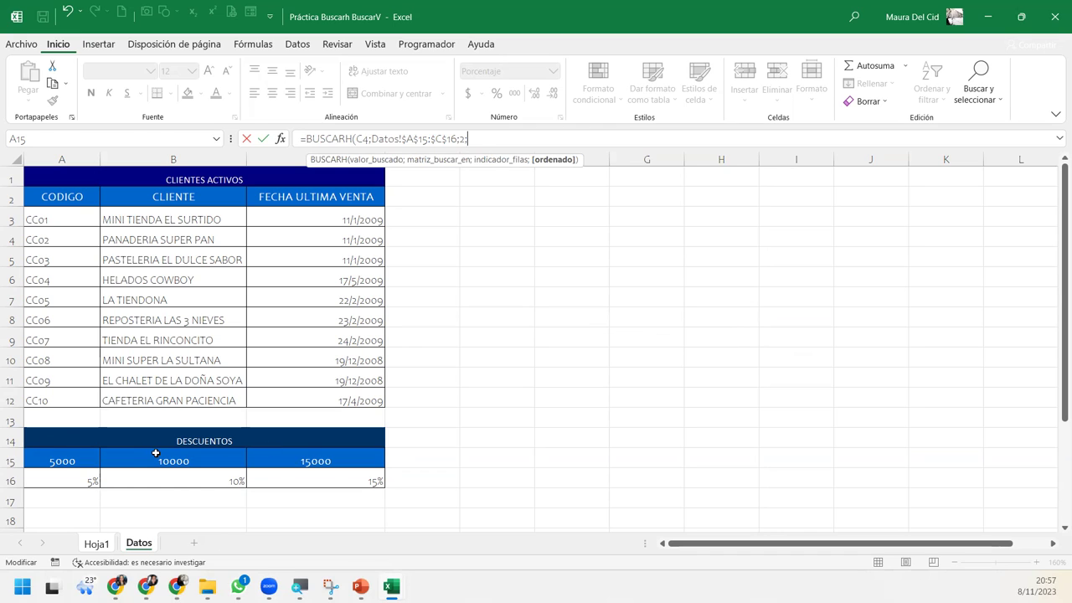
left_click(480, 138)
type(")")
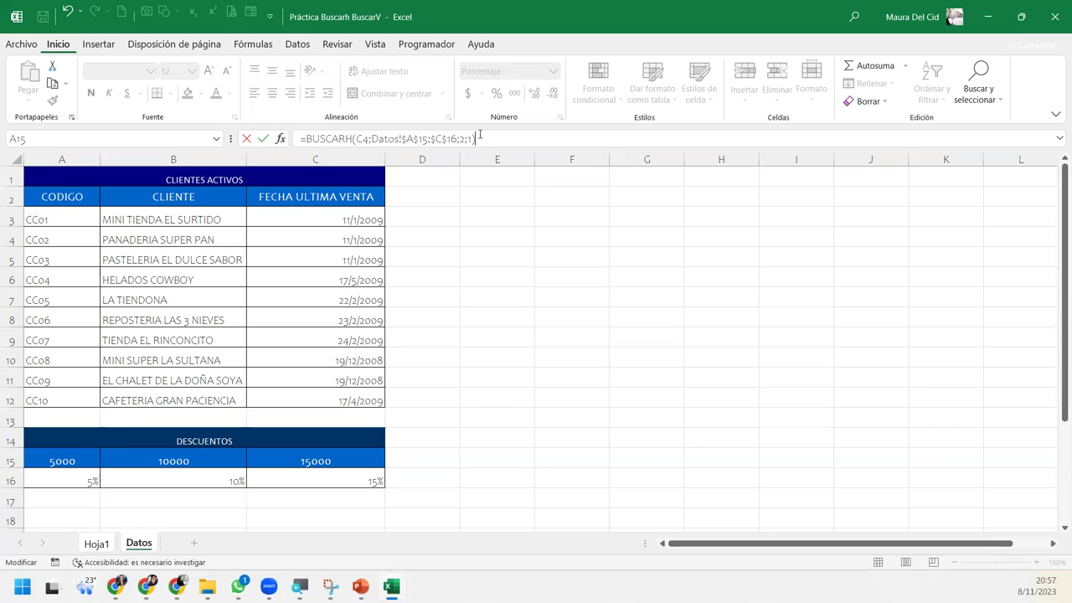
key("Return")
- Fill the D4 discount formula down to D8, giving 10%, 5%, 5%, 15%, 5%
left_click(613, 287)
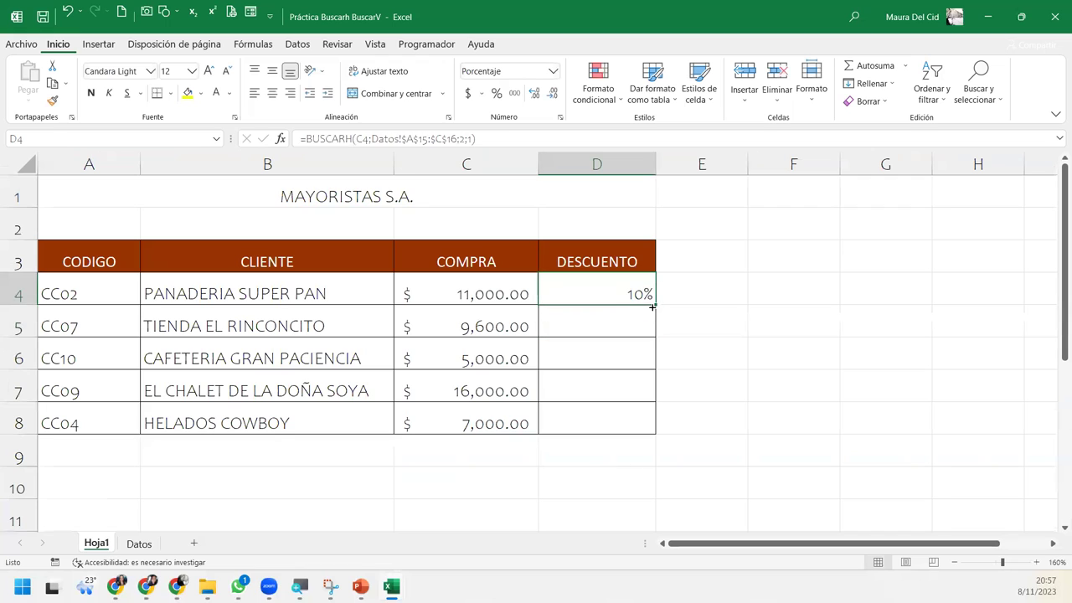
left_click(658, 307)
left_click(643, 298)
double_click(653, 303)
left_click(630, 293)
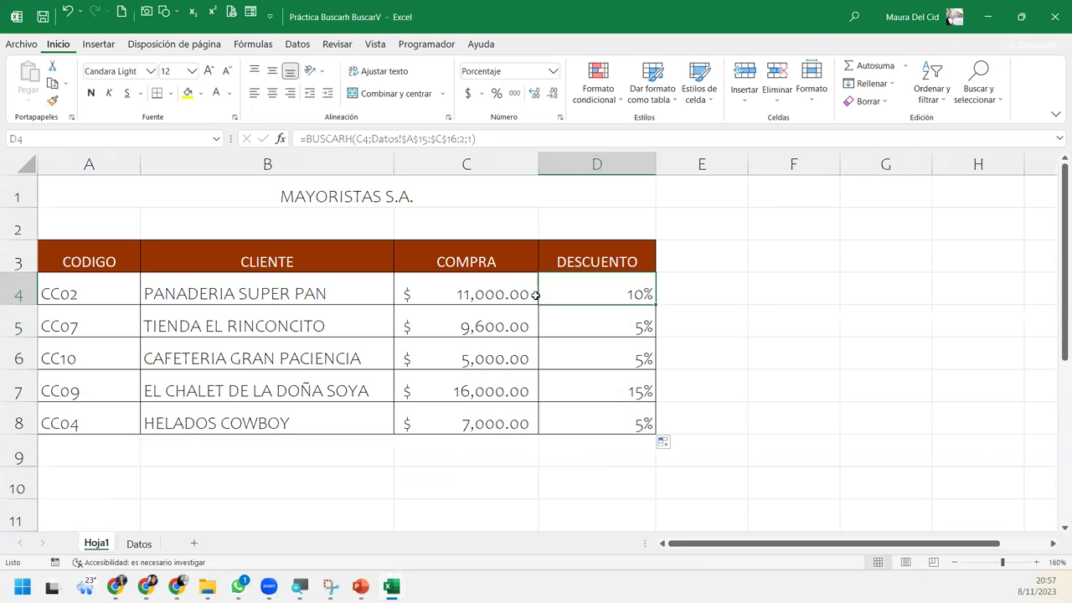
- Try an exact-match 0 argument in D4, which shows #N/D, then undo it to restore 10%
double_click(593, 287)
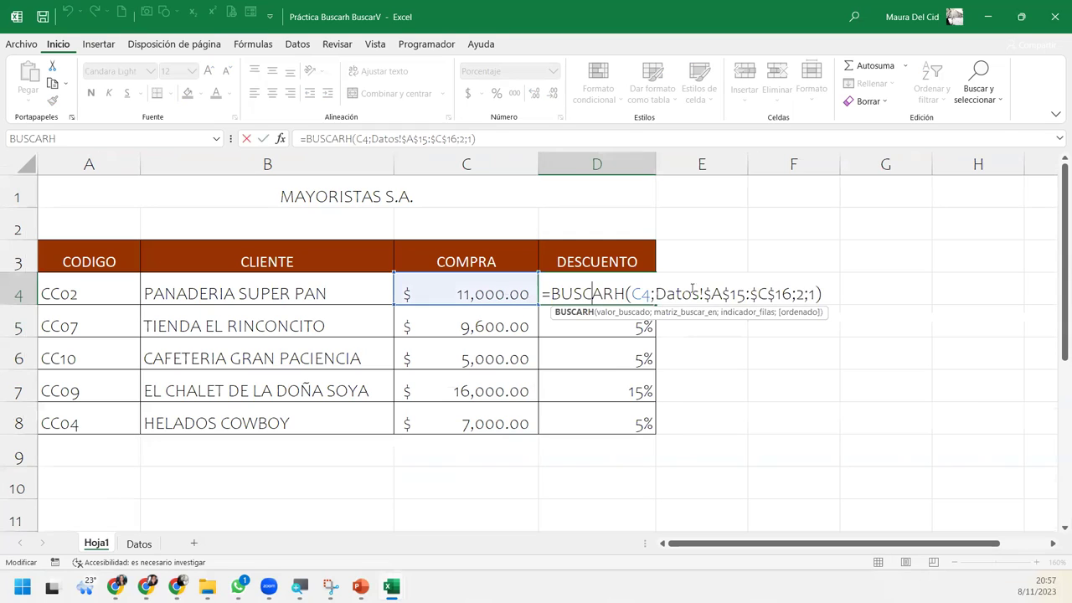
double_click(810, 293)
type("0")
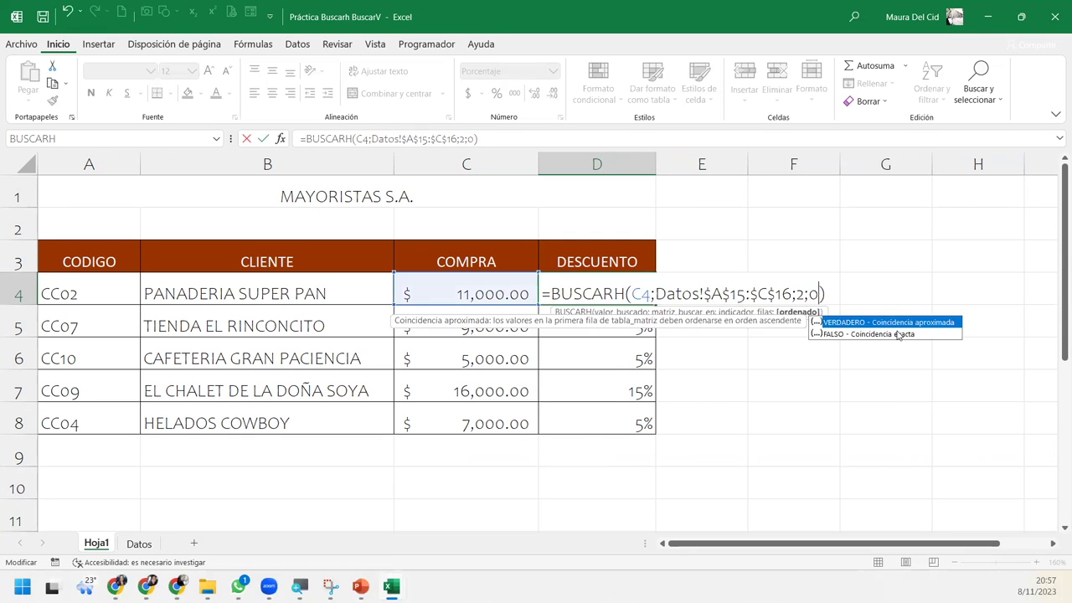
key("Return")
left_click(621, 293)
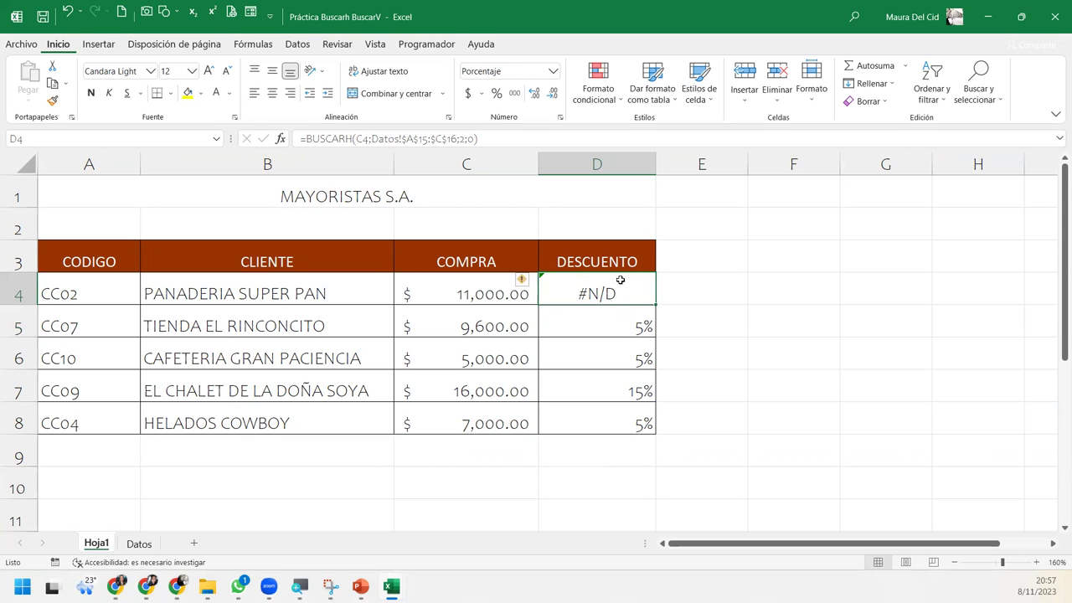
left_click(139, 543)
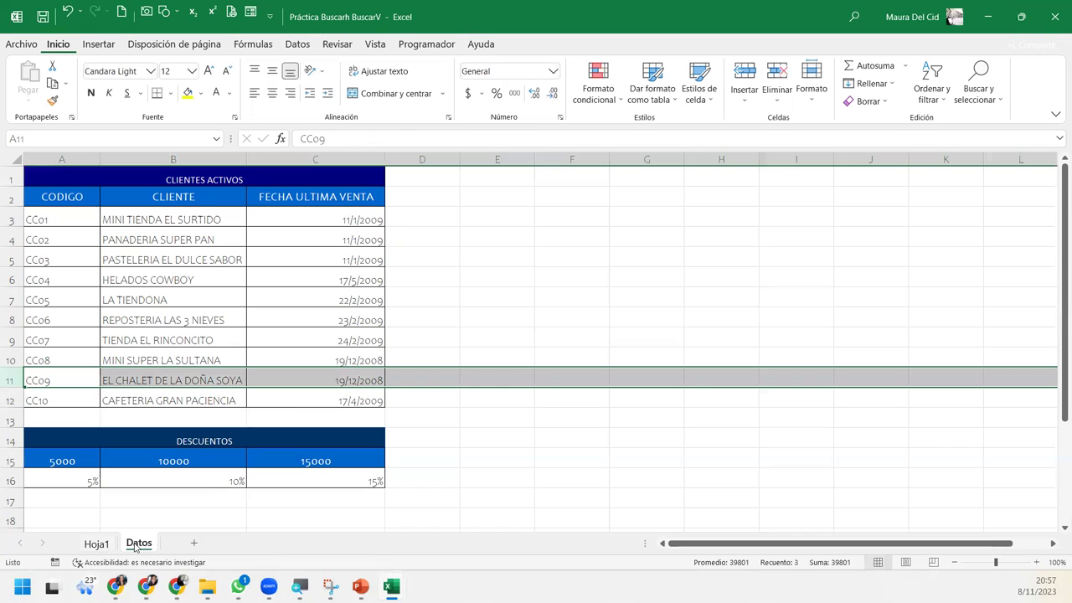
left_click(130, 471)
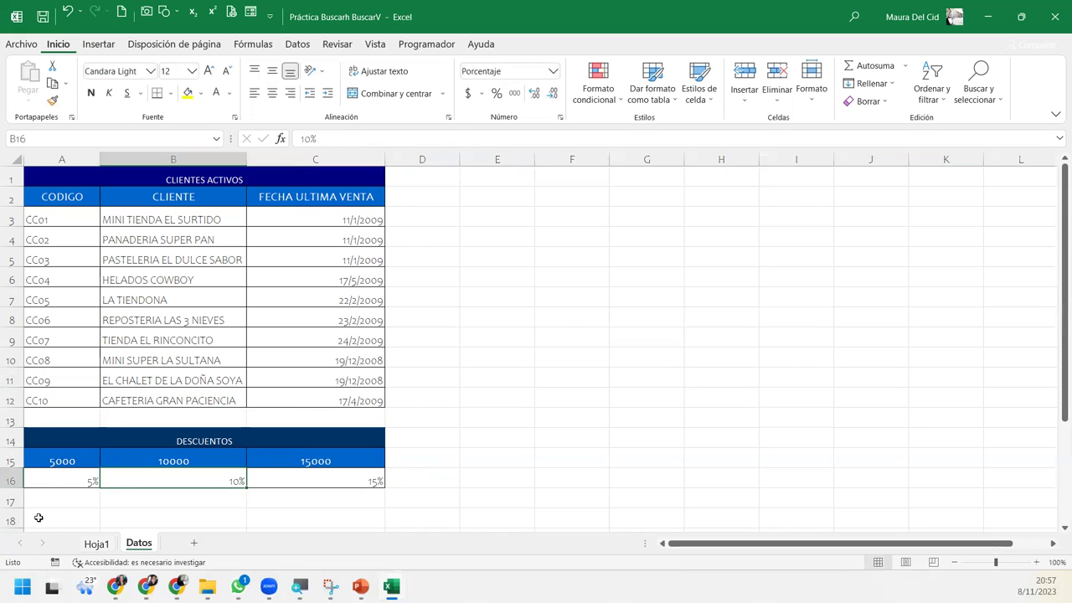
left_click(97, 543)
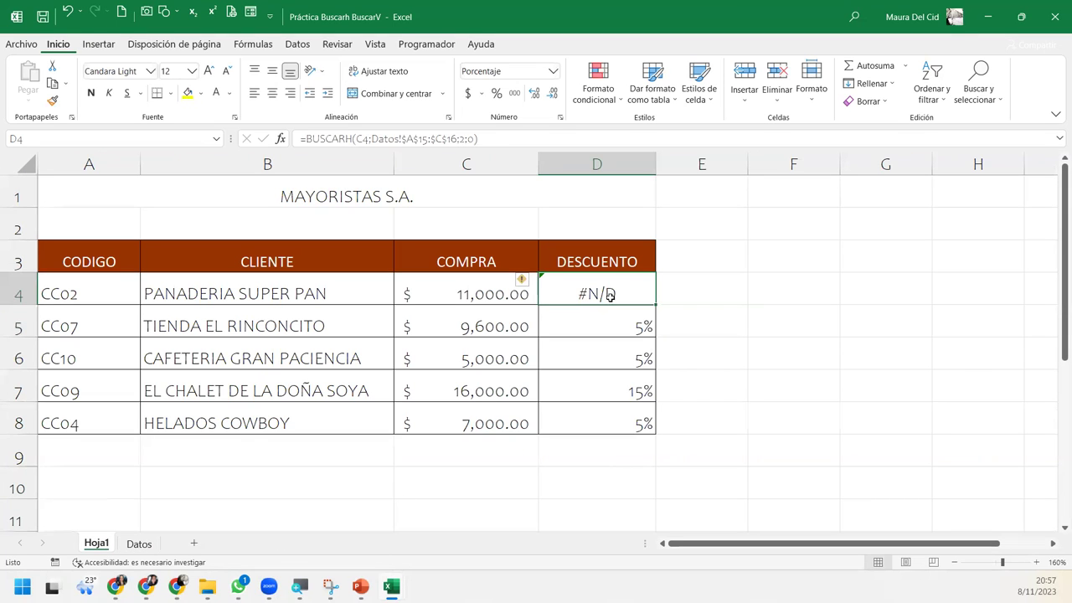
left_click(68, 11)
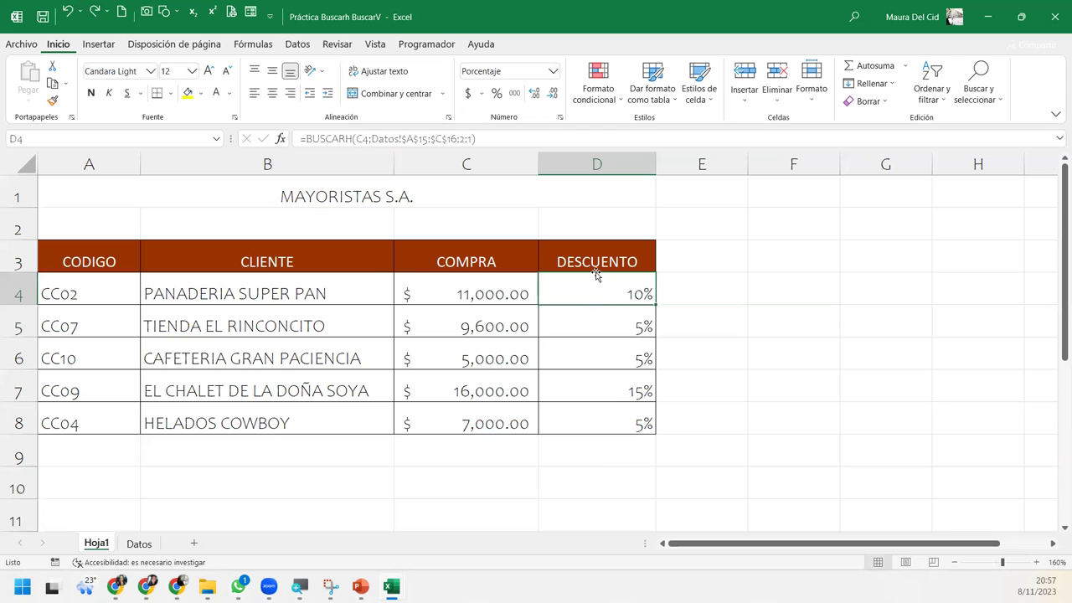
left_click(139, 544)
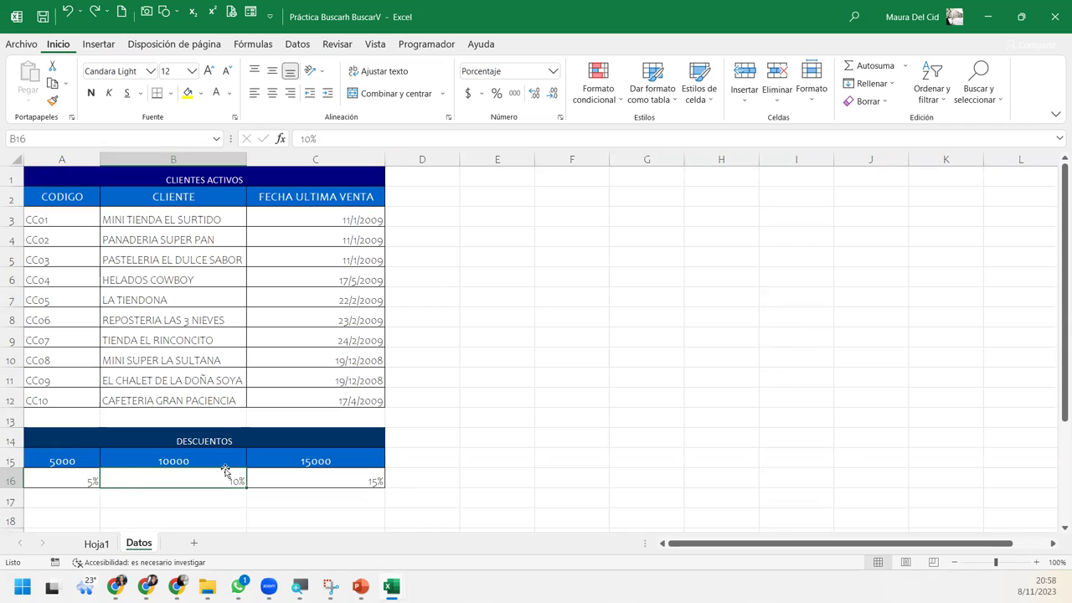
- Go back to the Hoja1 sheet and review the BUSCARV formula in B5 and the BUSCARH formula in D4
left_click(97, 544)
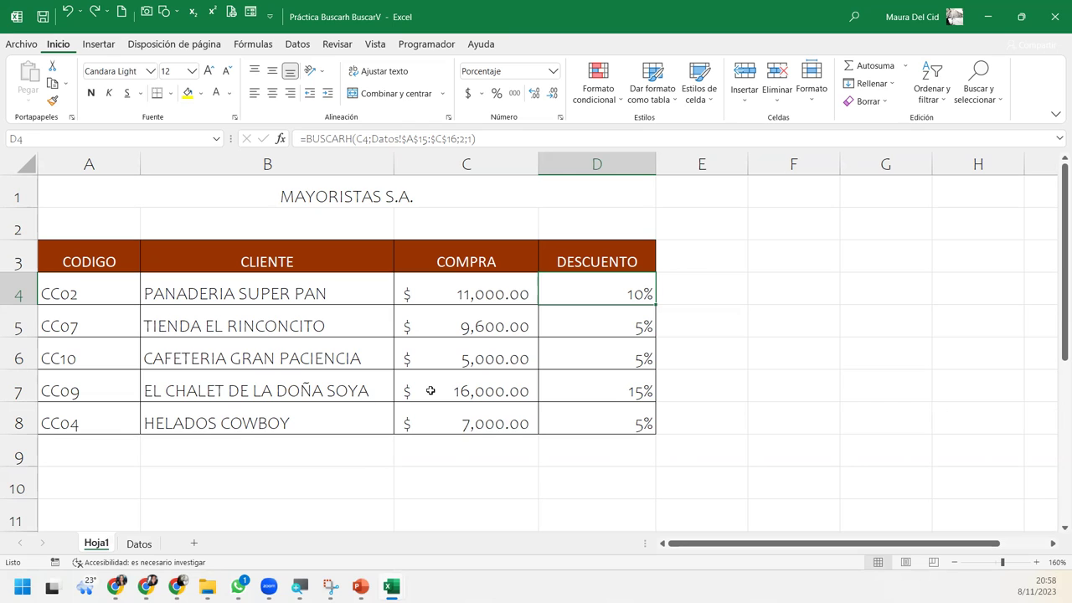
left_click(329, 313)
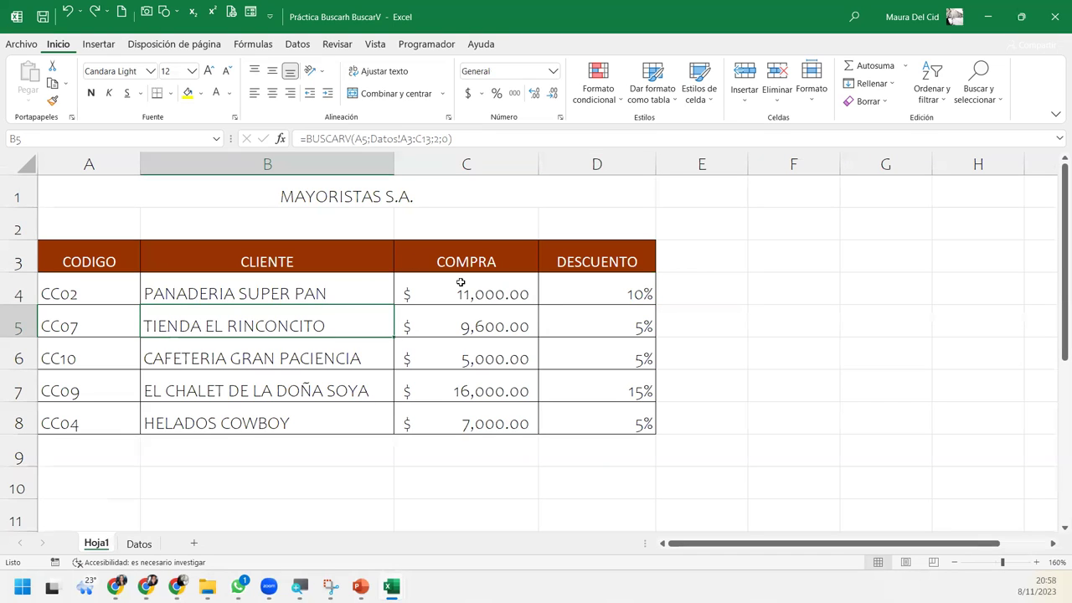
left_click(587, 283)
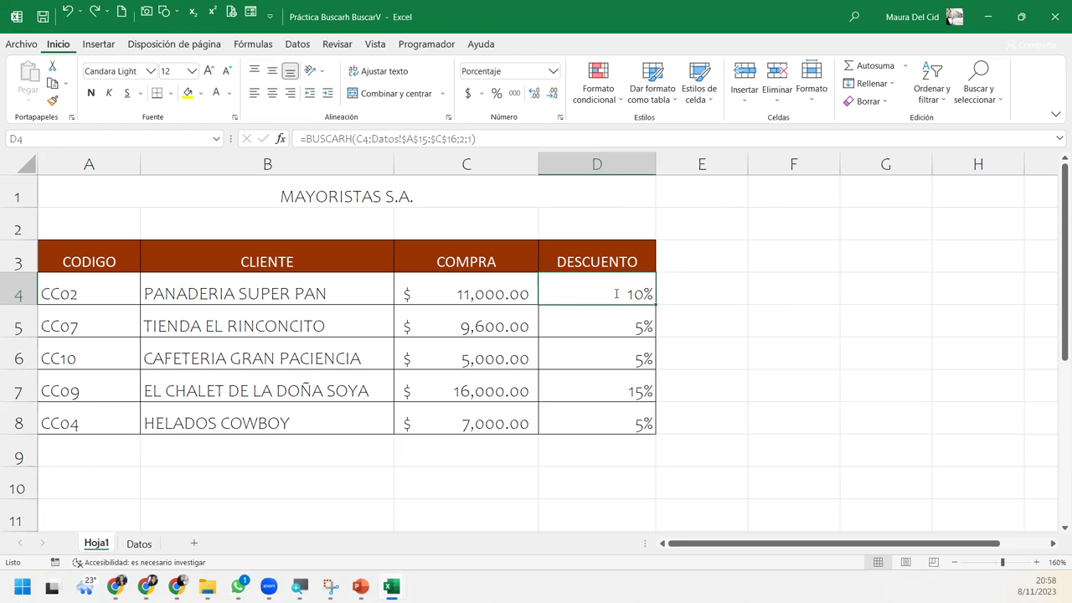
- Reopen D4's BUSCARH formula with match type 1 and confirm it unchanged, showing 10%
double_click(615, 294)
left_click(840, 293)
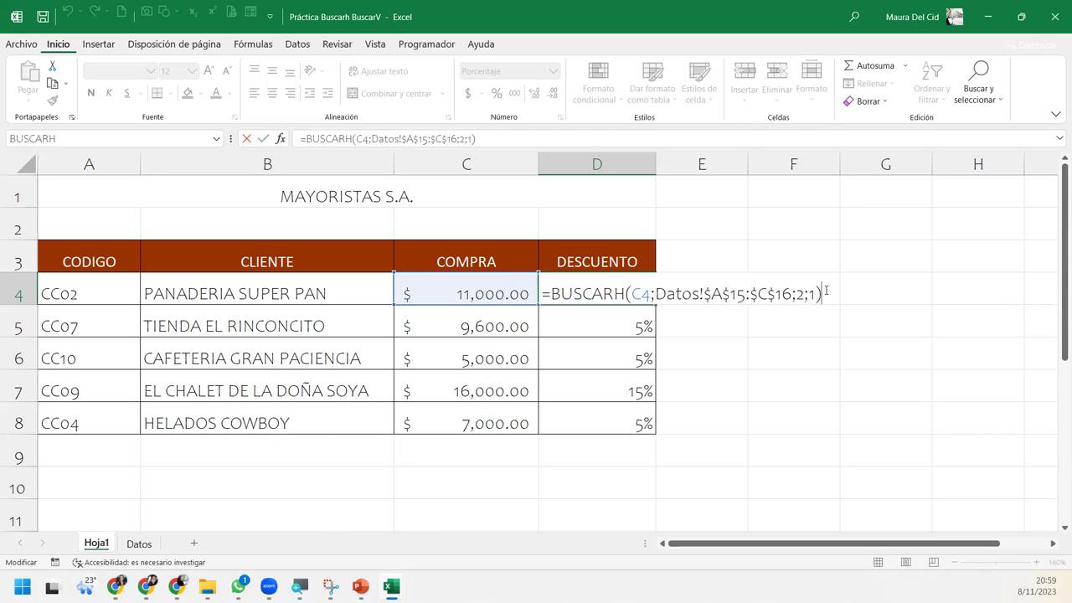
key("Return")
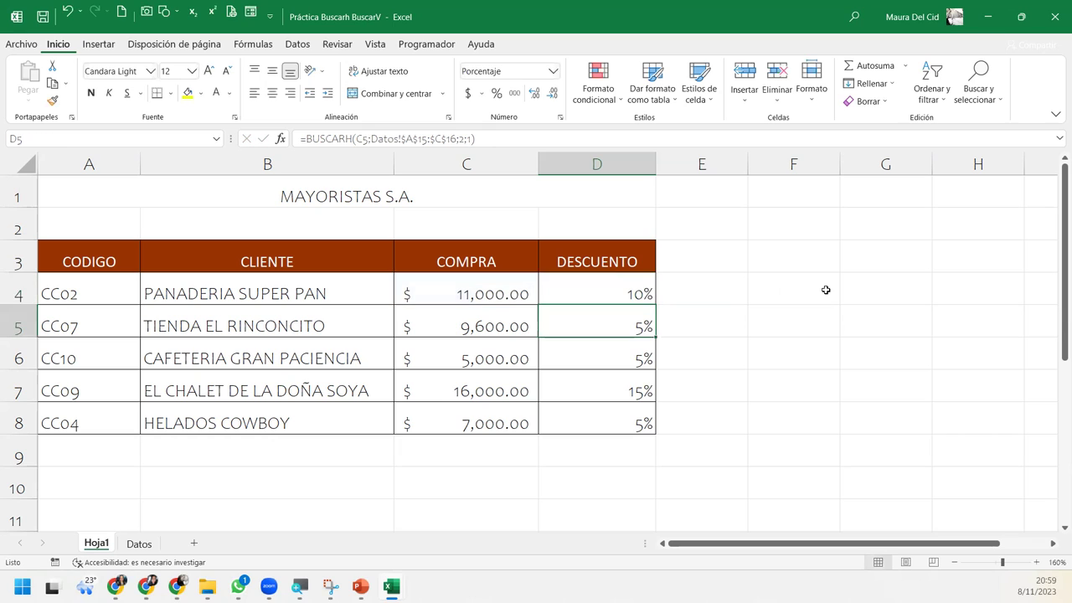